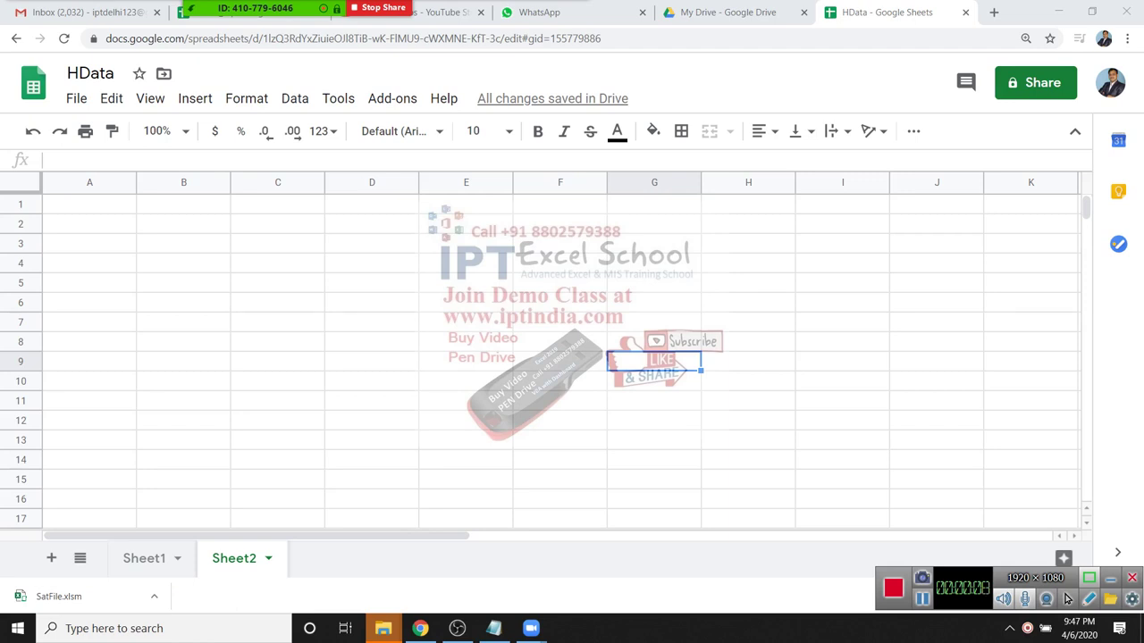
# Enter the row labels Month in A1 and Sales in A2
pyautogui.click(277, 183)
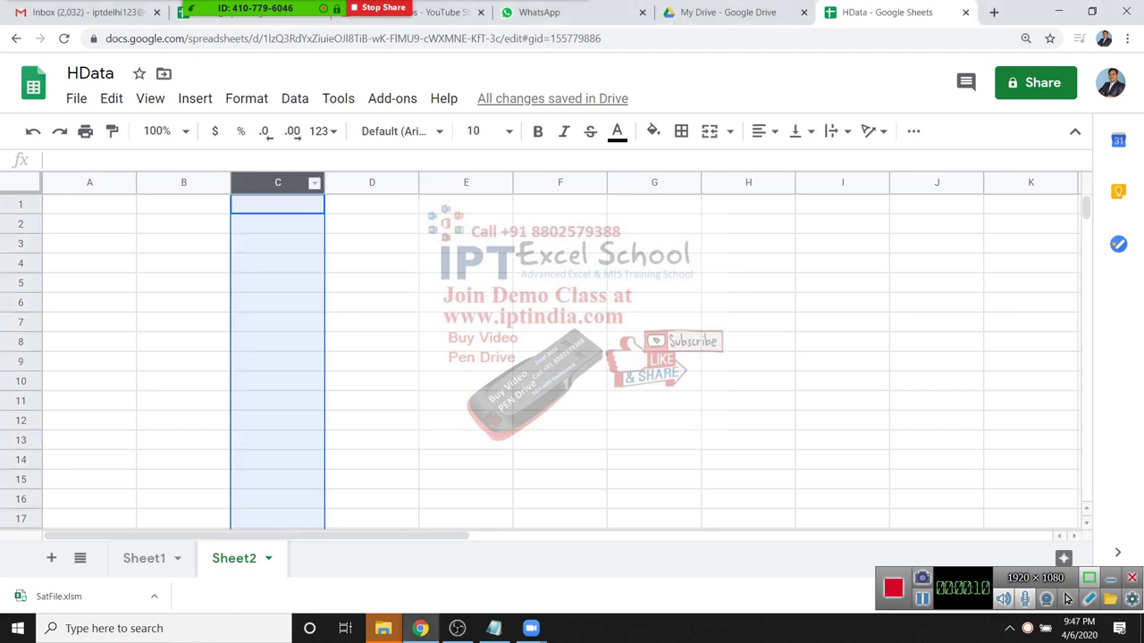
pyautogui.click(90, 223)
pyautogui.click(89, 203)
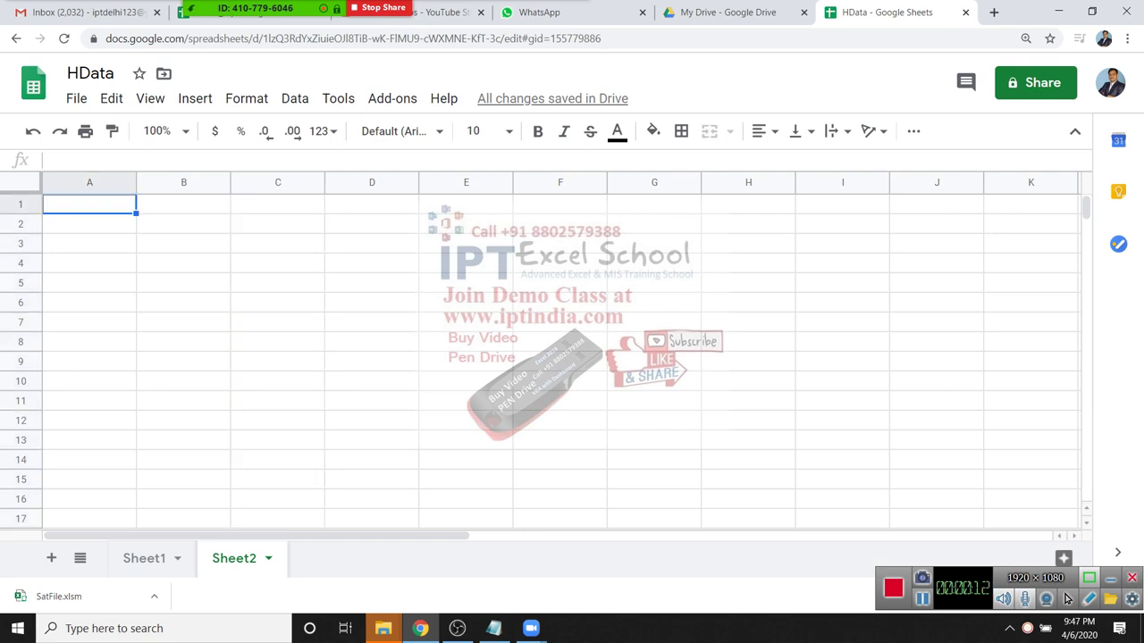
pyautogui.write('Mon')
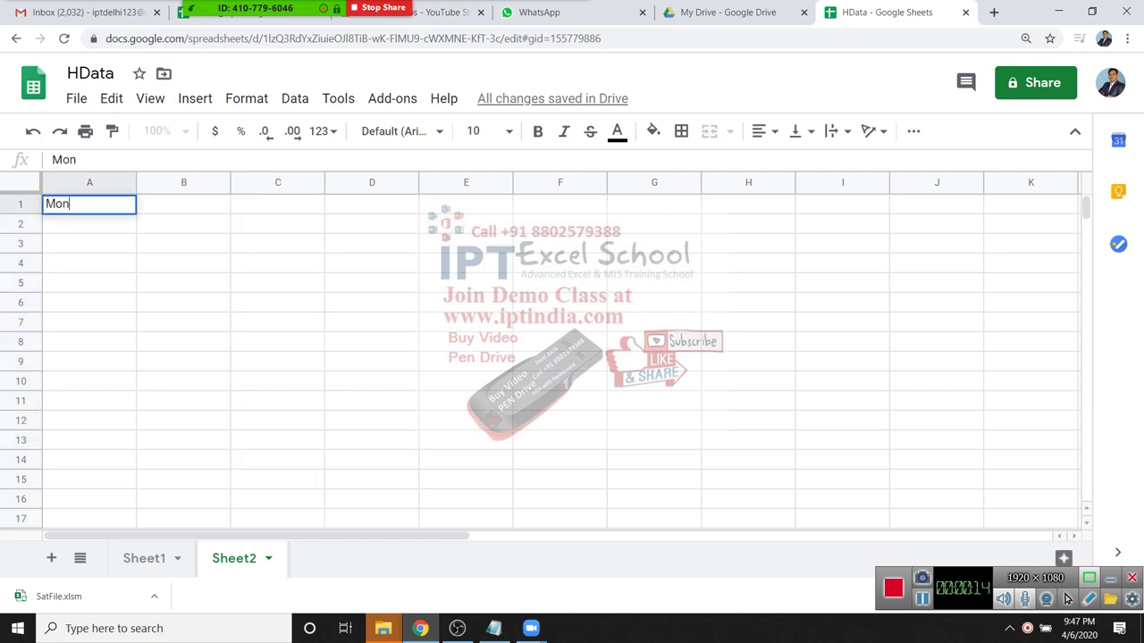
pyautogui.write('h')
pyautogui.press('BackSpace')
pyautogui.write('t')
pyautogui.write('h')
pyautogui.press('Return')
pyautogui.write('Sales')
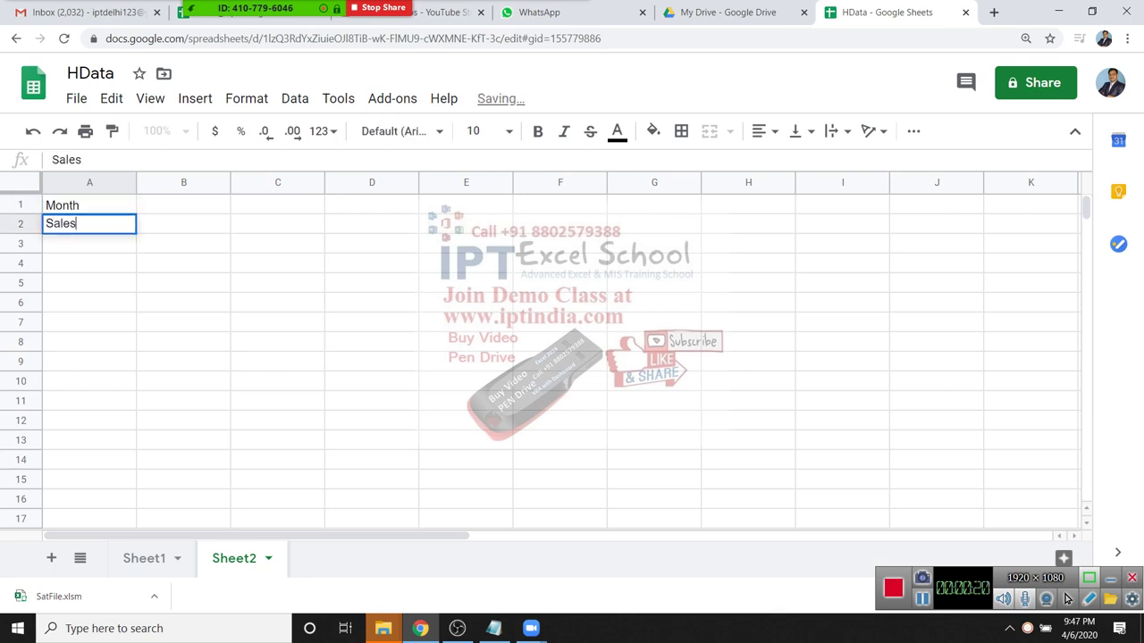
pyautogui.press('Return')
# Put Jan in B1 and fill the months Feb through Jun across to G1
pyautogui.press('Up')
pyautogui.press('Up')
pyautogui.press('Right')
pyautogui.write('J')
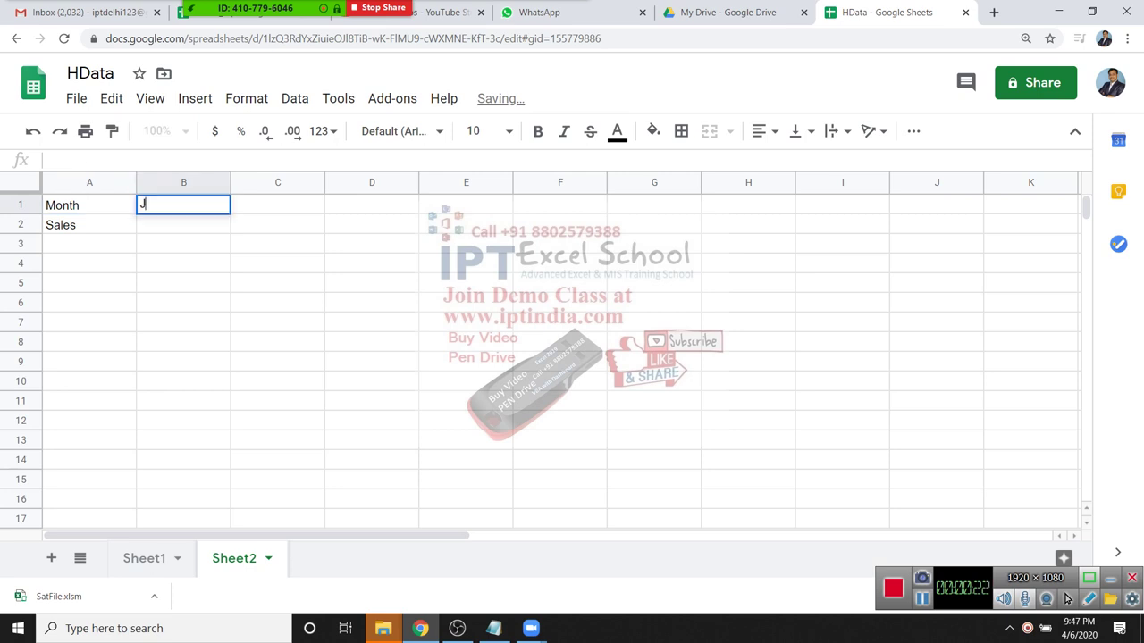
pyautogui.write('An')
pyautogui.press('Return')
pyautogui.press('Up')
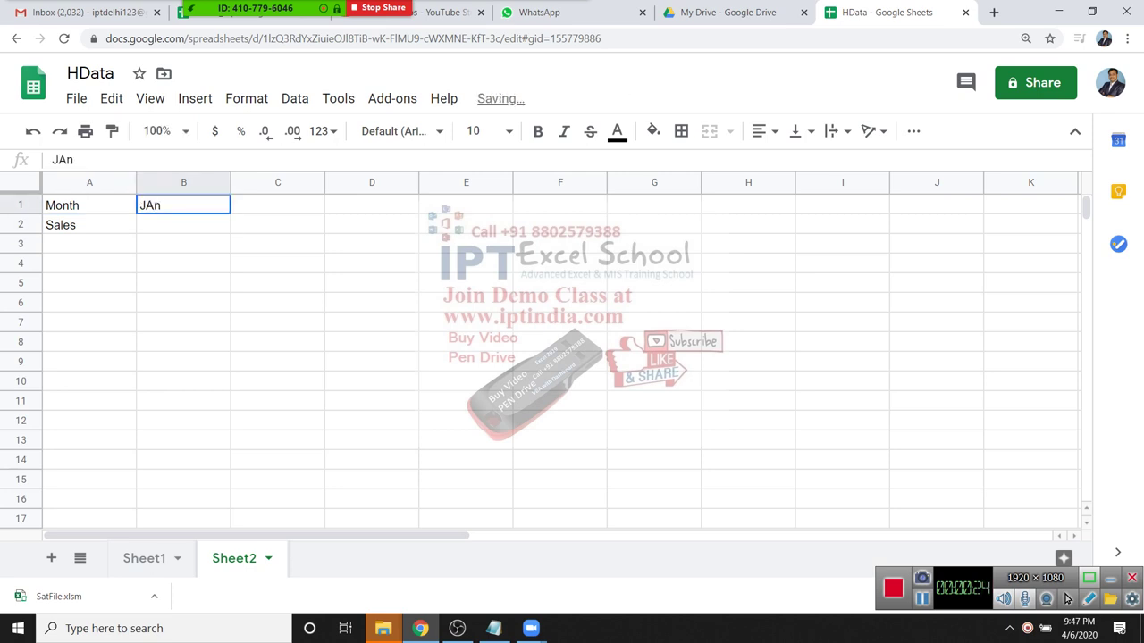
pyautogui.write('Ja')
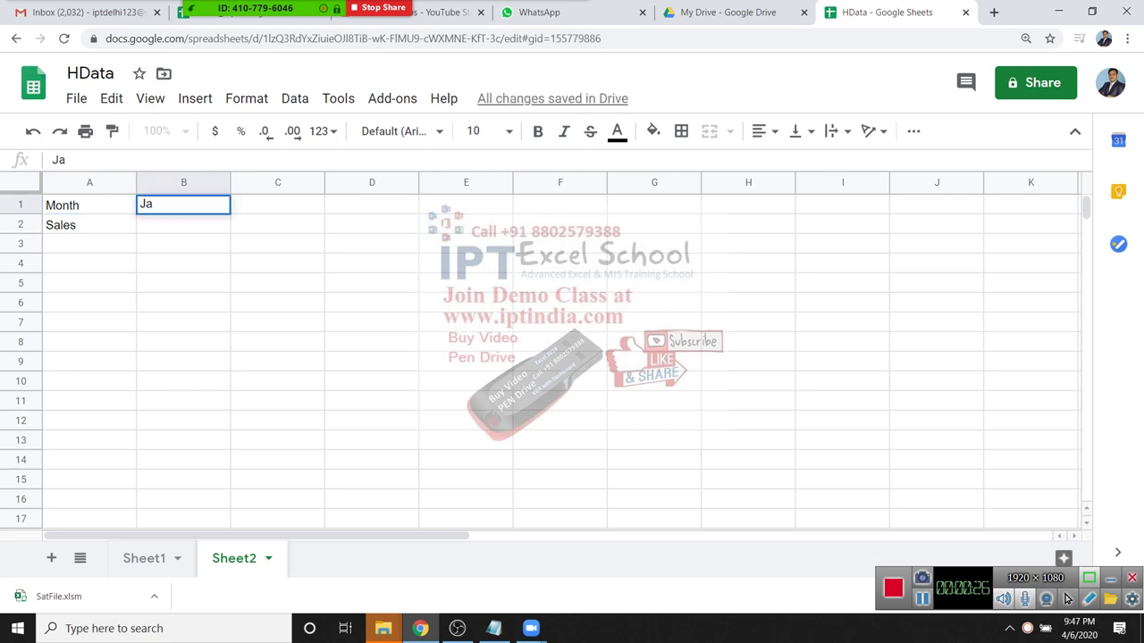
pyautogui.write('n')
pyautogui.press('Return')
pyautogui.press('Up')
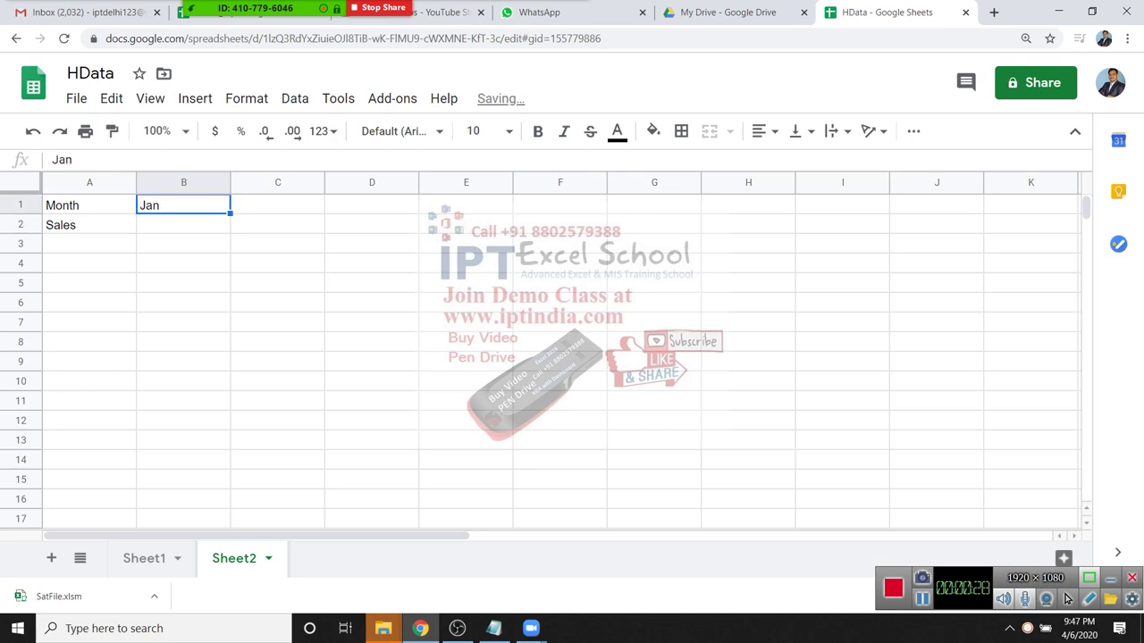
pyautogui.moveTo(230, 215); pyautogui.dragTo(697, 215)
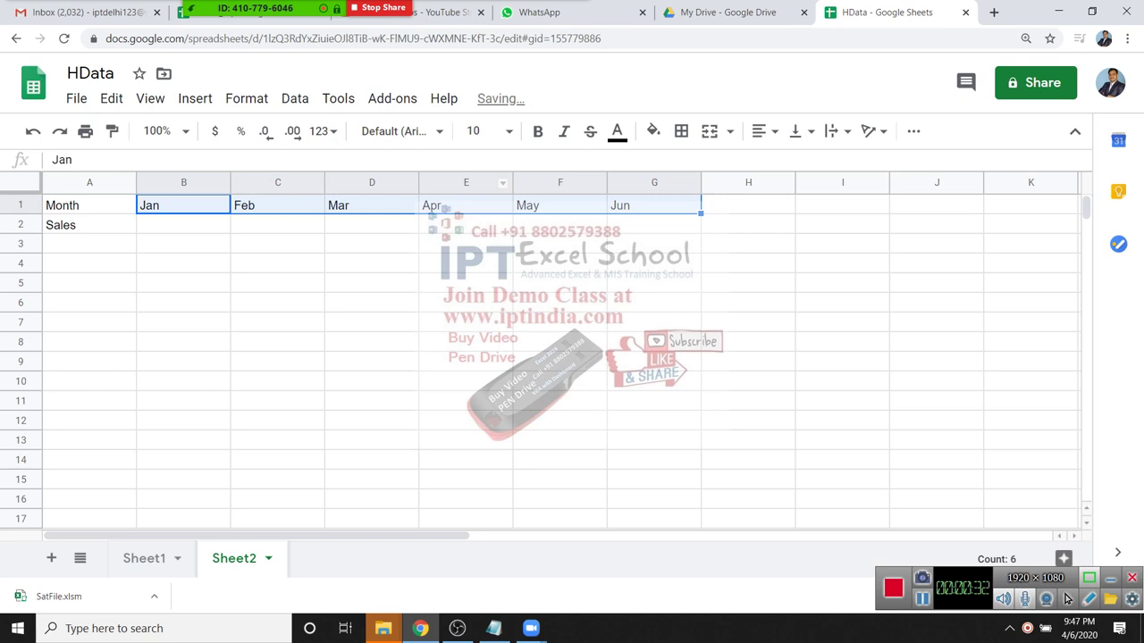
pyautogui.moveTo(183, 225); pyautogui.dragTo(183, 243)
# Enter Sales figures 86464, 23565, 986656, 14465, 956364 and 54654 under Jan–Jun
pyautogui.click(184, 224)
pyautogui.write('86464')
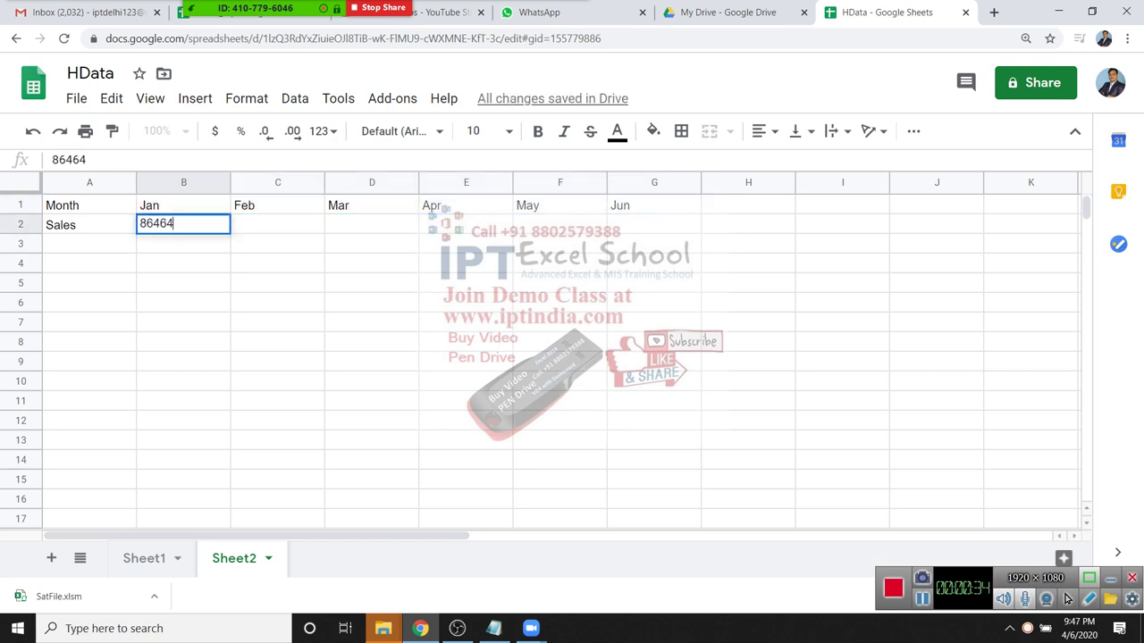
pyautogui.press('Tab')
pyautogui.write('23565')
pyautogui.press('Tab')
pyautogui.write('98')
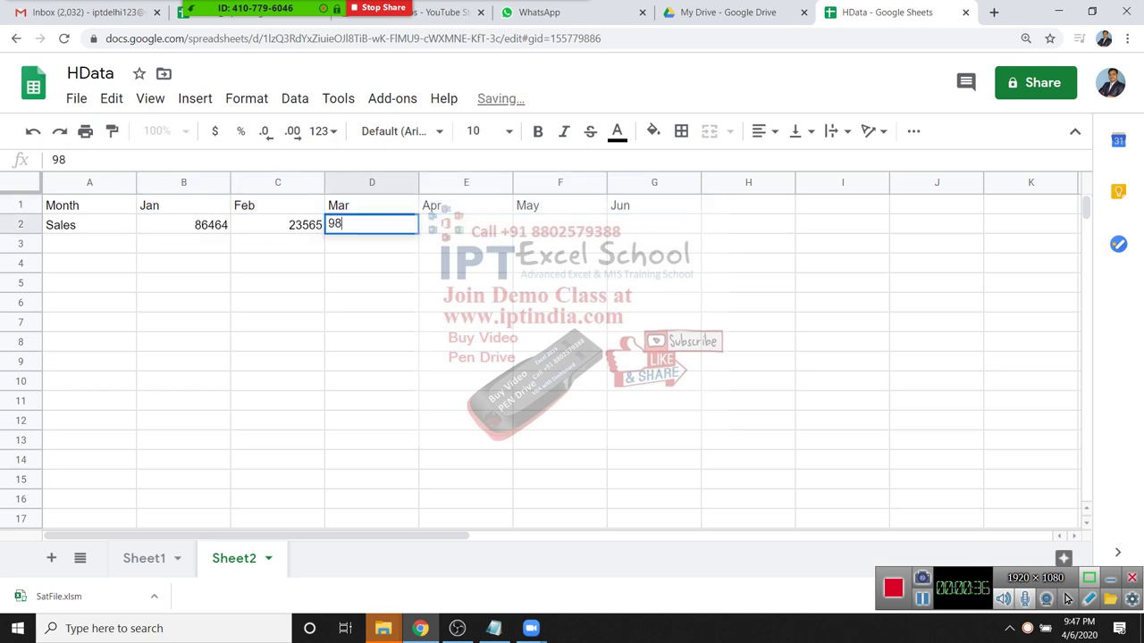
pyautogui.write('6656')
pyautogui.press('Tab')
pyautogui.write('14465')
pyautogui.press('Tab')
pyautogui.write('956364')
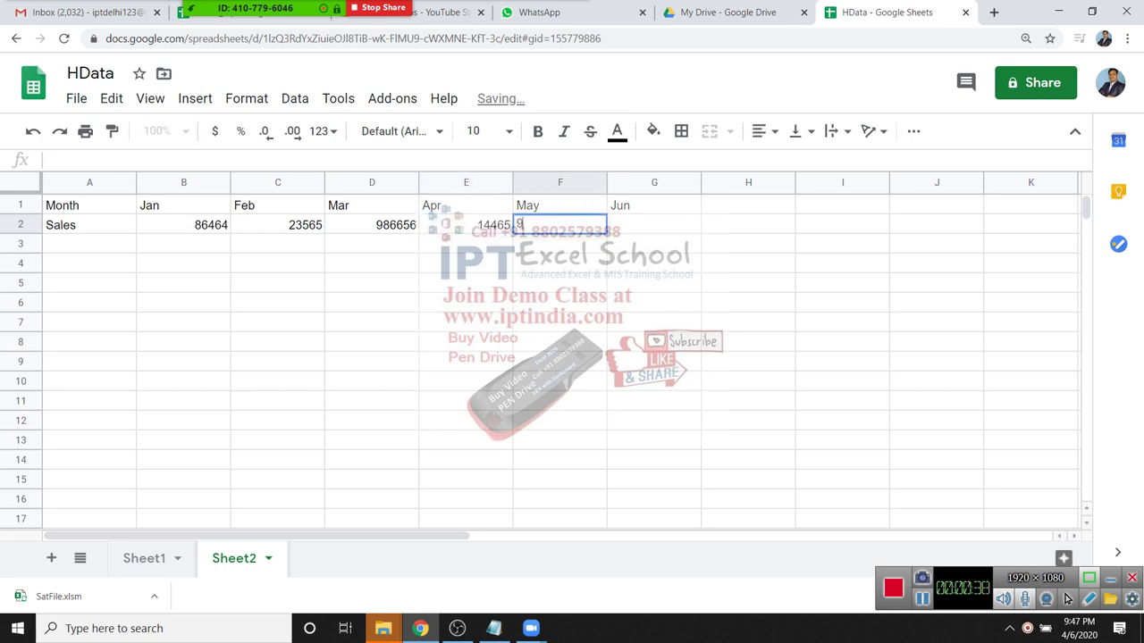
pyautogui.press('Tab')
pyautogui.write('54654')
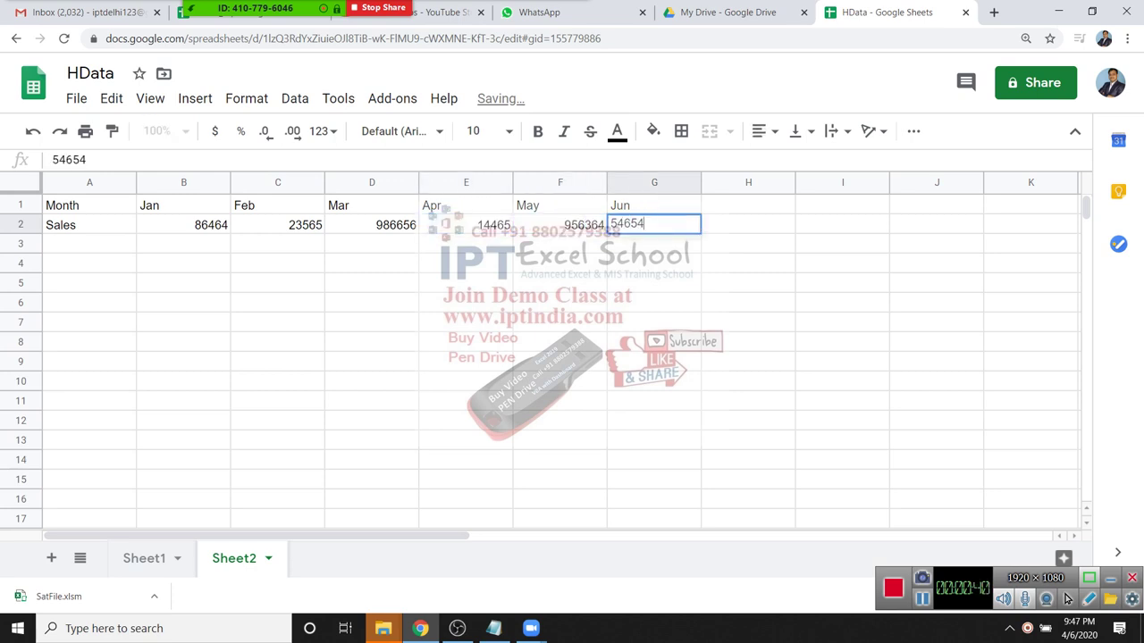
pyautogui.press('Tab')
# Overwrite the Sales row from Jan with 85, 65, 95, 25 and 85
pyautogui.press('Left')
pyautogui.press('Left')
pyautogui.press('Left')
pyautogui.write('85')
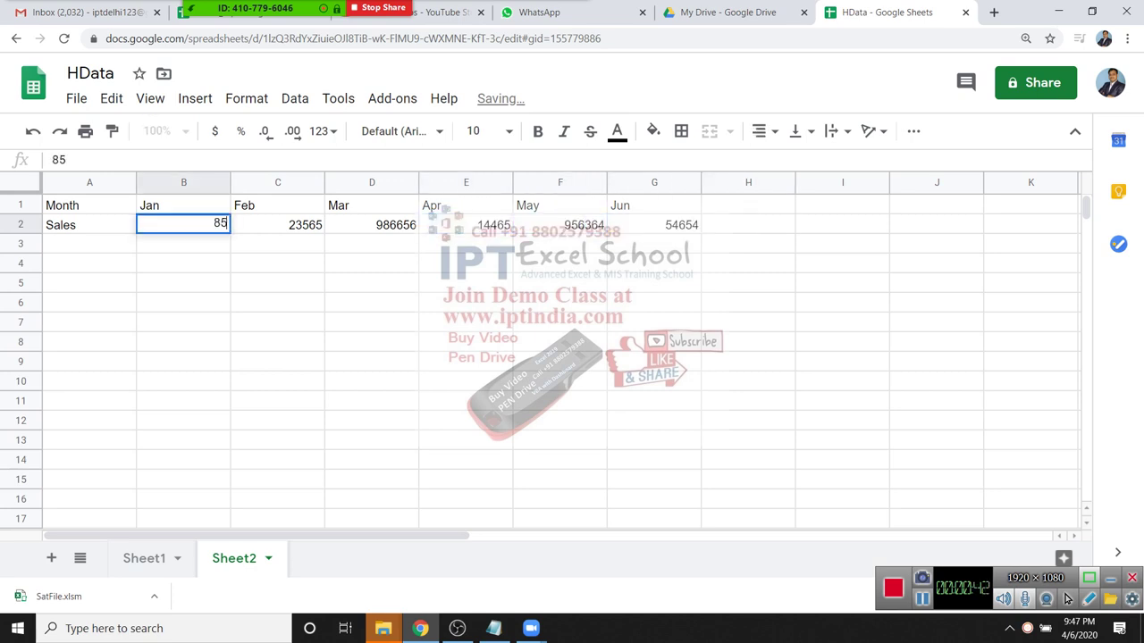
pyautogui.press('Tab')
pyautogui.write('65')
pyautogui.press('Tab')
pyautogui.write('95')
pyautogui.press('Tab')
pyautogui.write('25')
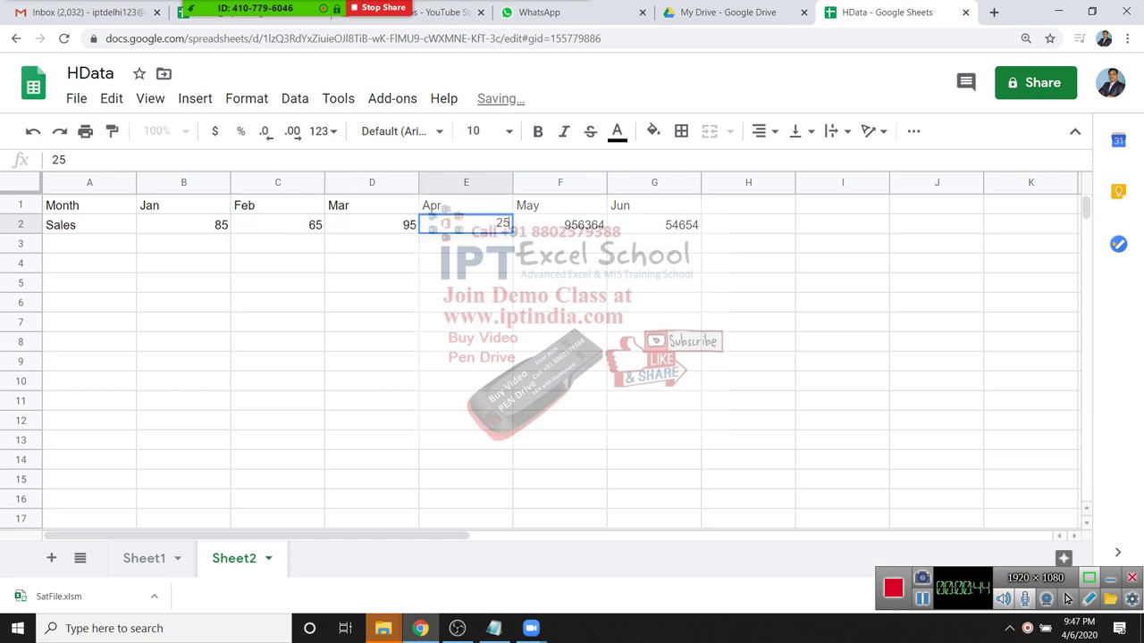
pyautogui.press('Tab')
pyautogui.press('Tab')
pyautogui.write('85')
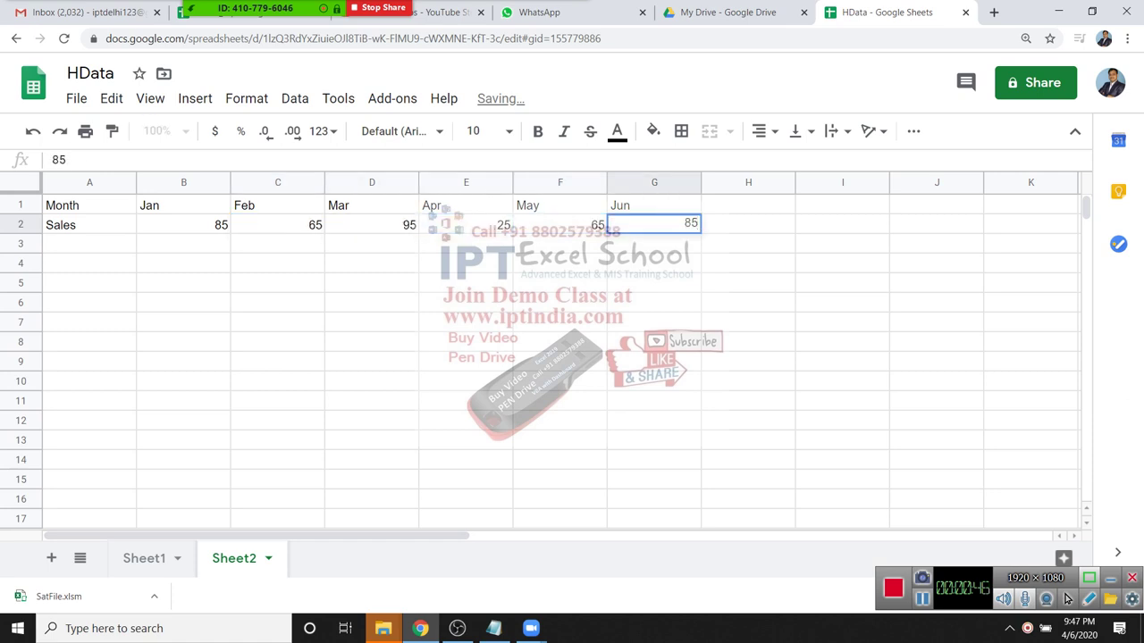
pyautogui.press('Left')
pyautogui.press('Left')
pyautogui.press('Left')
pyautogui.press('Right')
pyautogui.press('Right')
pyautogui.press('Right')
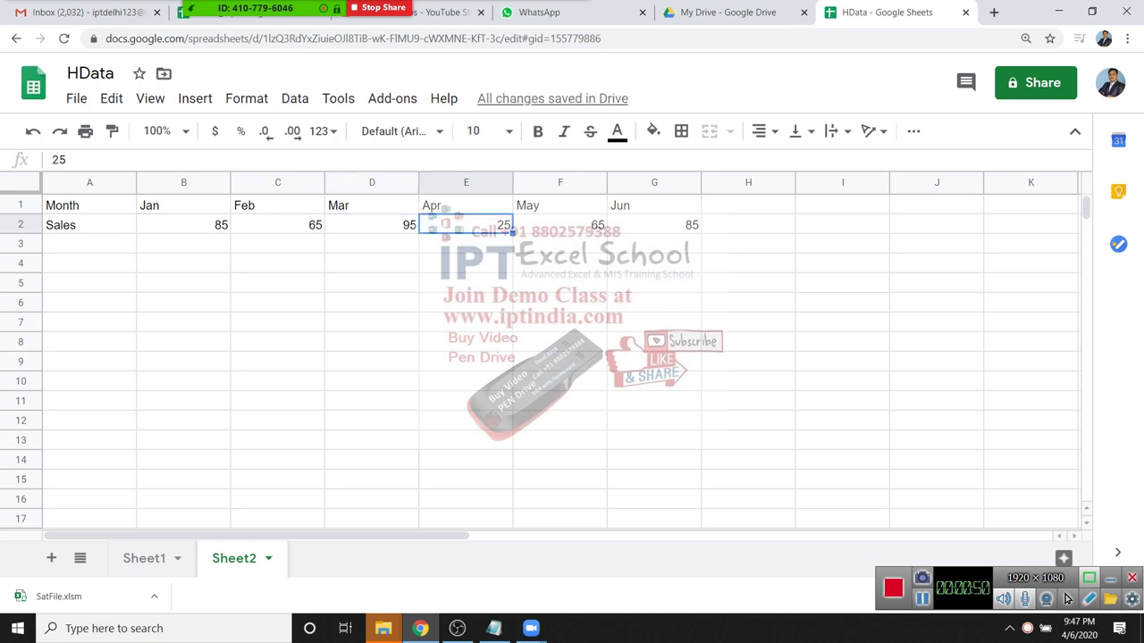
pyautogui.press('Left')
pyautogui.press('Left')
pyautogui.press('Left')
pyautogui.press('Right')
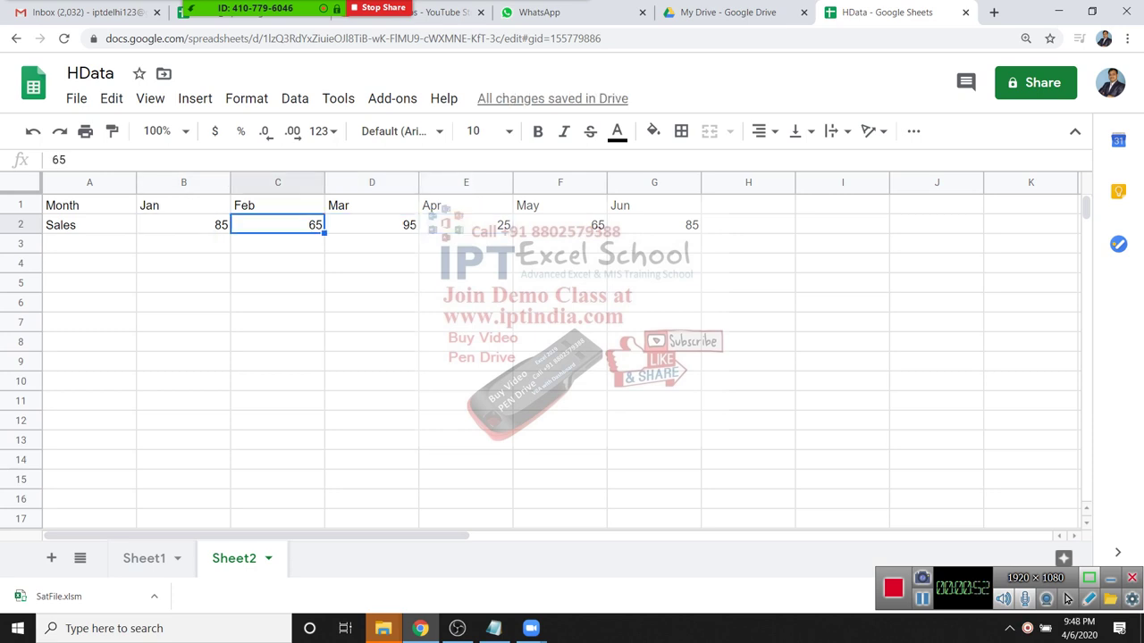
pyautogui.press('Right')
pyautogui.press('Left')
pyautogui.press('Left')
pyautogui.write('3134654')
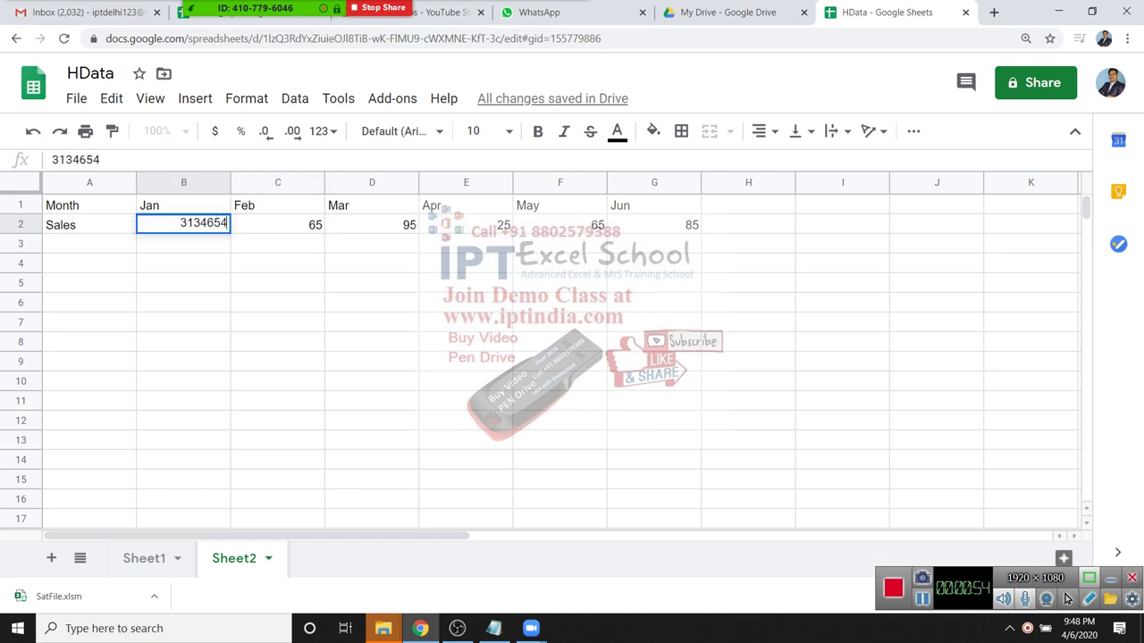
pyautogui.write('64')
pyautogui.press('Tab')
pyautogui.write('6464641')
pyautogui.press('Tab')
pyautogui.write('654')
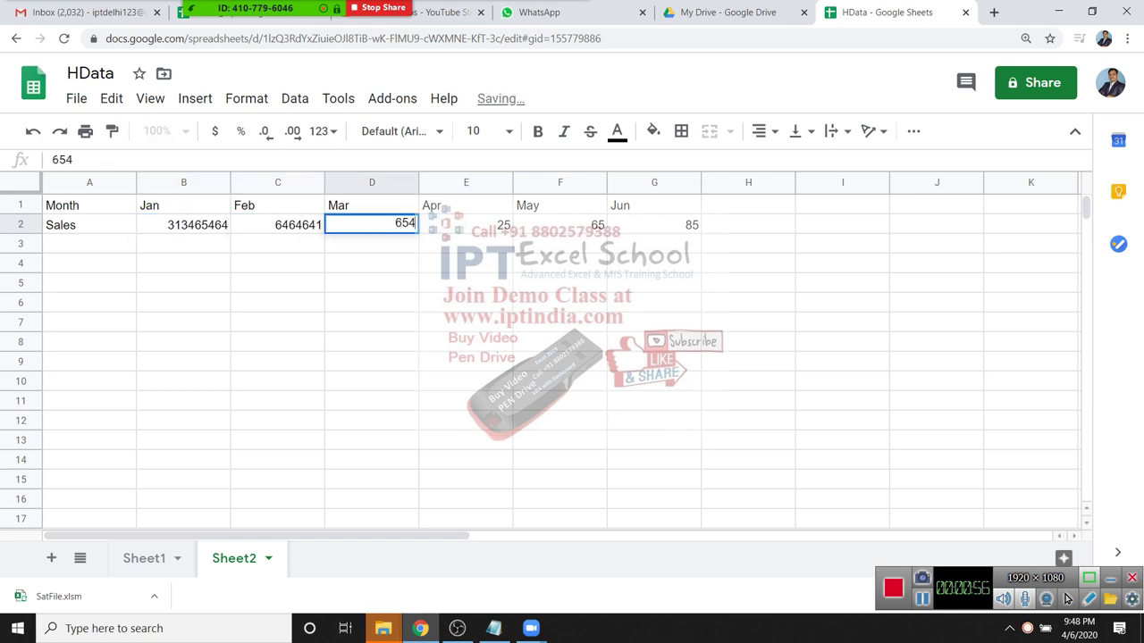
pyautogui.write('6546131')
pyautogui.press('Tab')
pyautogui.write('65465463136')
pyautogui.press('Tab')
pyautogui.write('364')
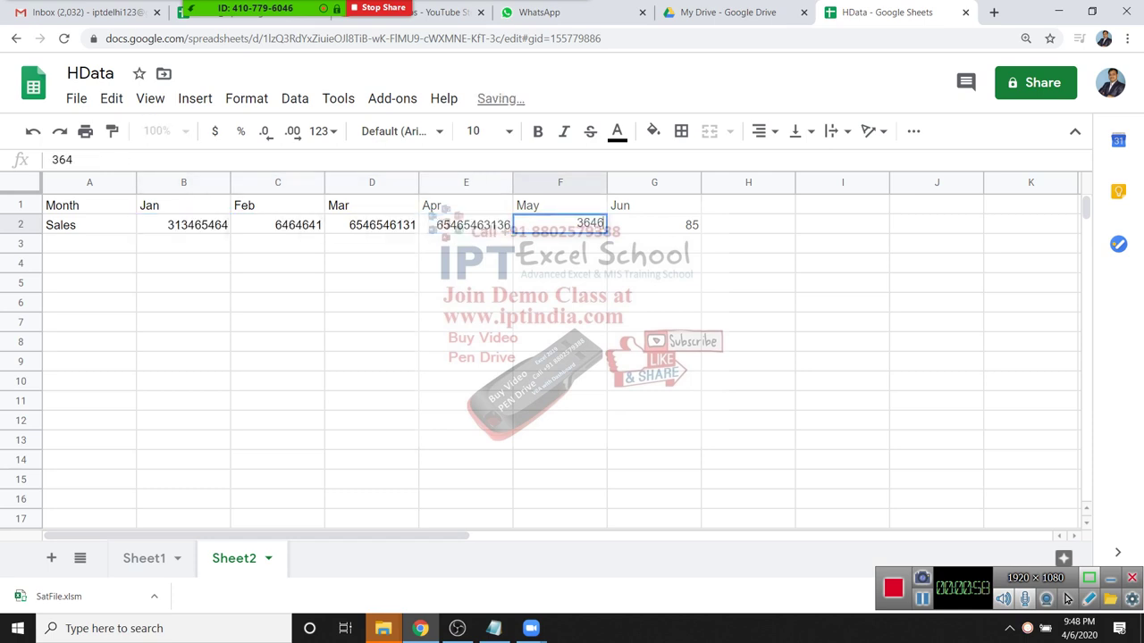
pyautogui.write('654654')
pyautogui.press('Tab')
pyautogui.write('64011654')
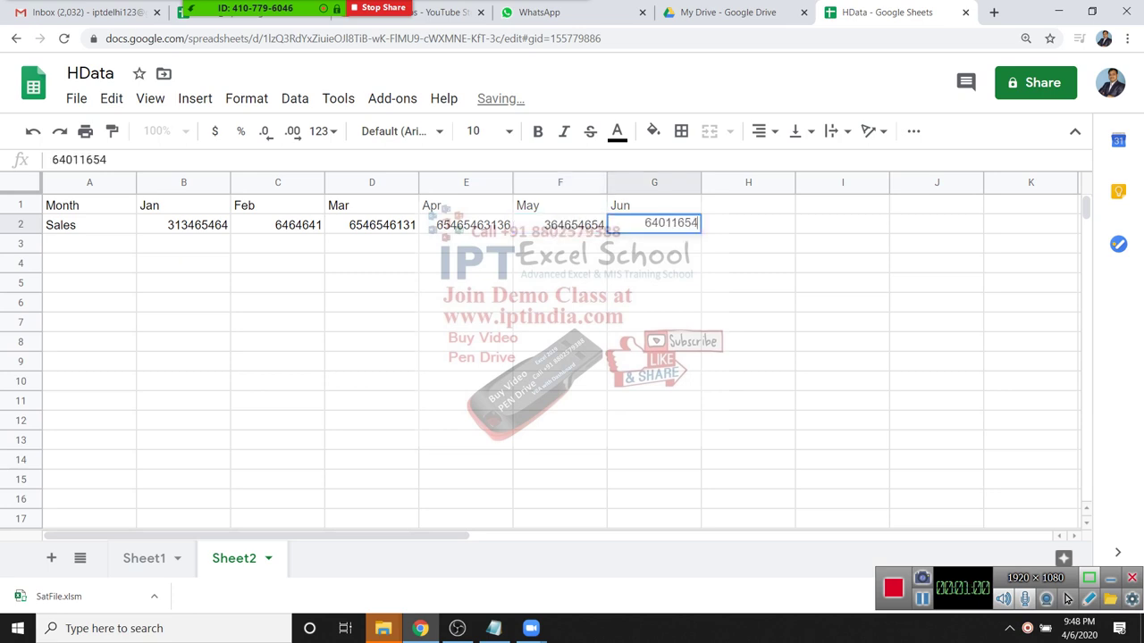
pyautogui.write('5')
pyautogui.press('Return')
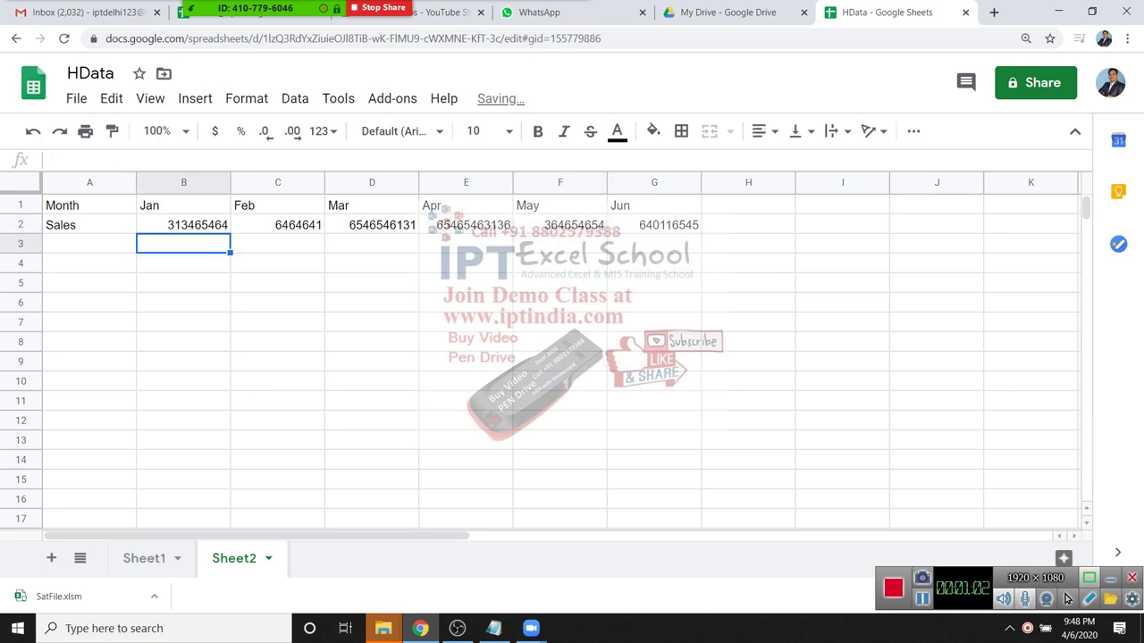
pyautogui.click(277, 224)
pyautogui.write('64654512')
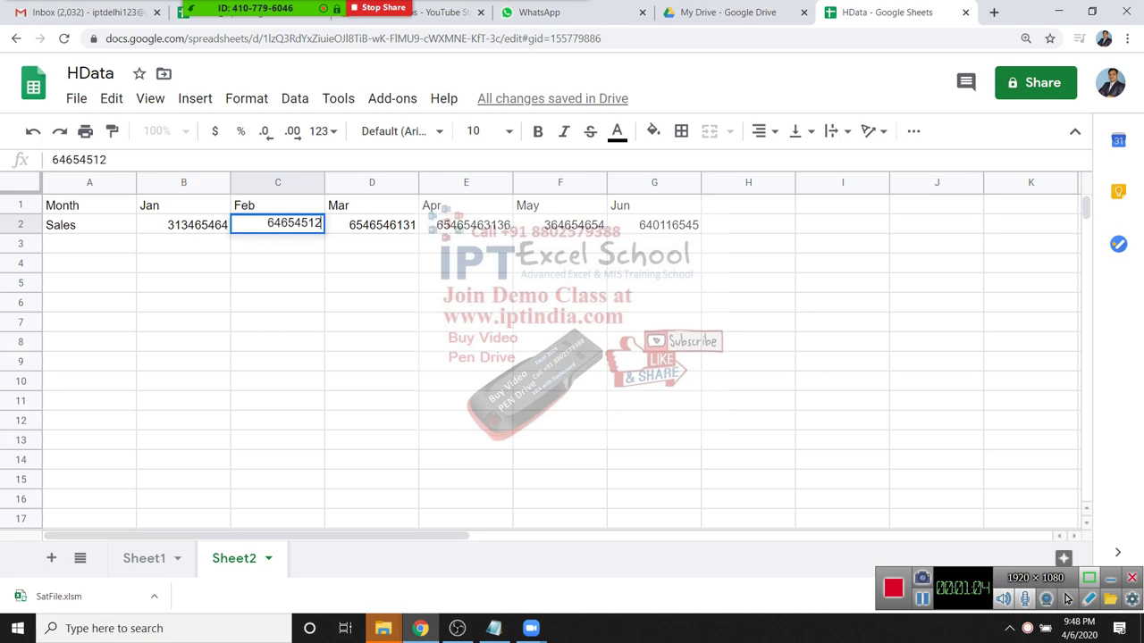
pyautogui.write('15')
pyautogui.press('Return')
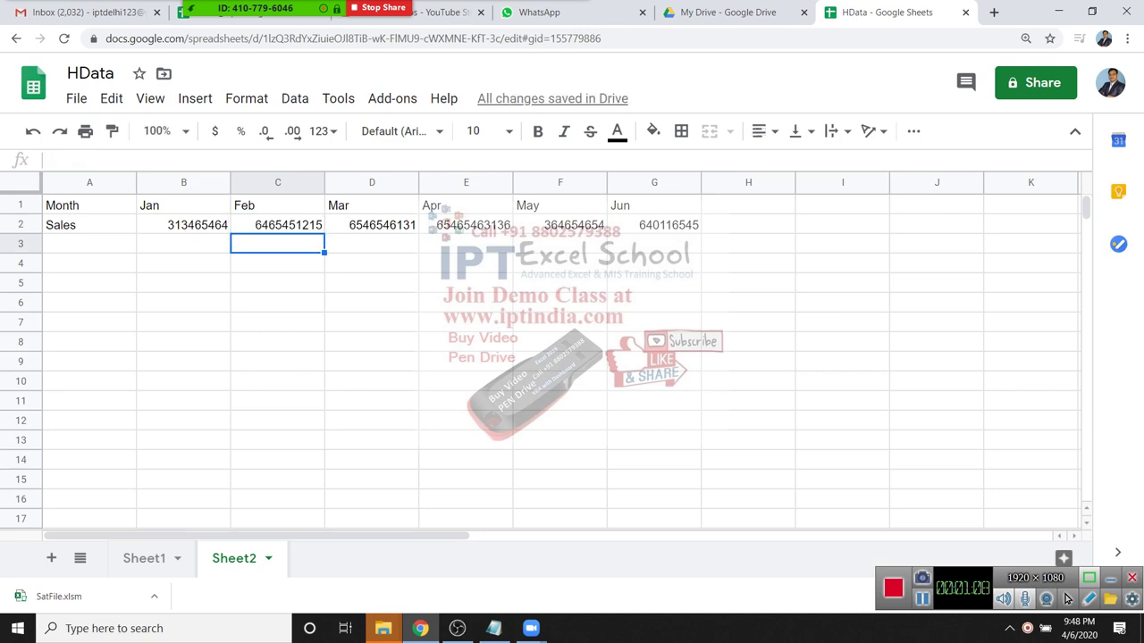
pyautogui.press('Up')
pyautogui.press('Left')
pyautogui.hotkey('shift', 'Right')
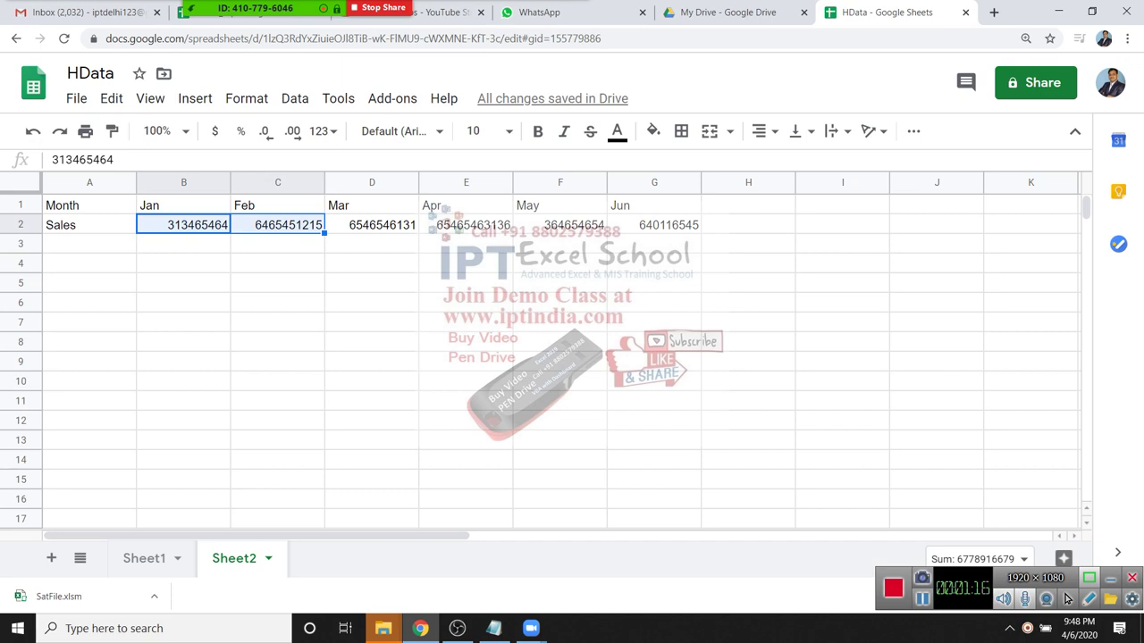
# Select the Month and Sales data A1:G2 and work through the Insert menu toward Chart
pyautogui.hotkey('ctrl', 'Home')
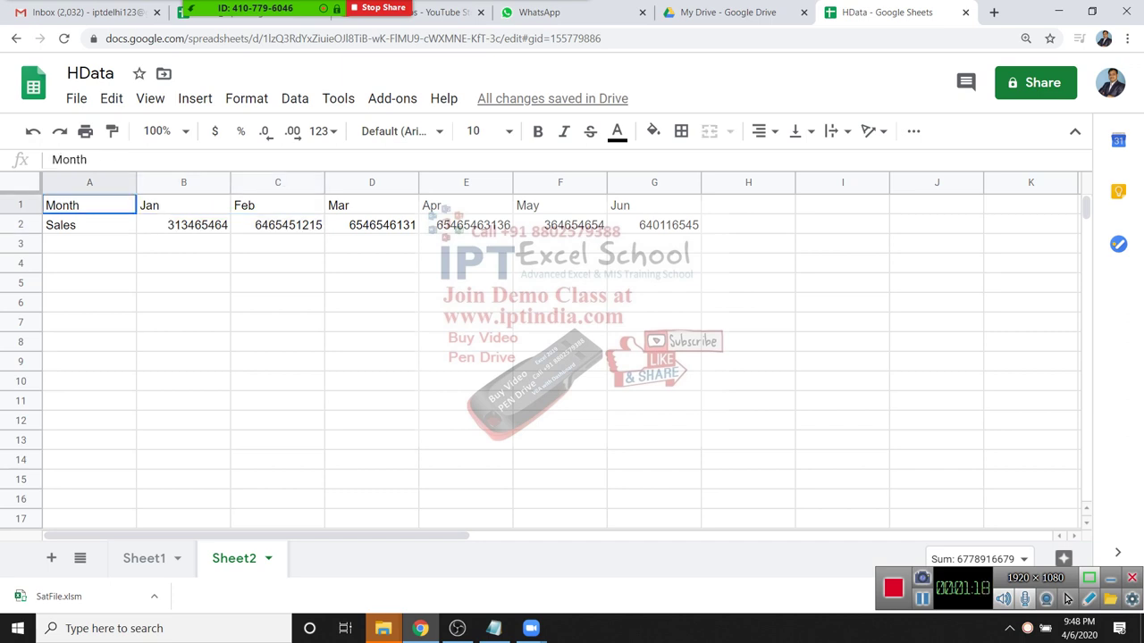
pyautogui.hotkey('shift', 'Right')
pyautogui.hotkey('shift', 'Right')
pyautogui.hotkey('shift', 'Right')
pyautogui.hotkey('shift', 'Right')
pyautogui.hotkey('shift', 'Right')
pyautogui.hotkey('shift', 'Right')
pyautogui.hotkey('shift', 'Down')
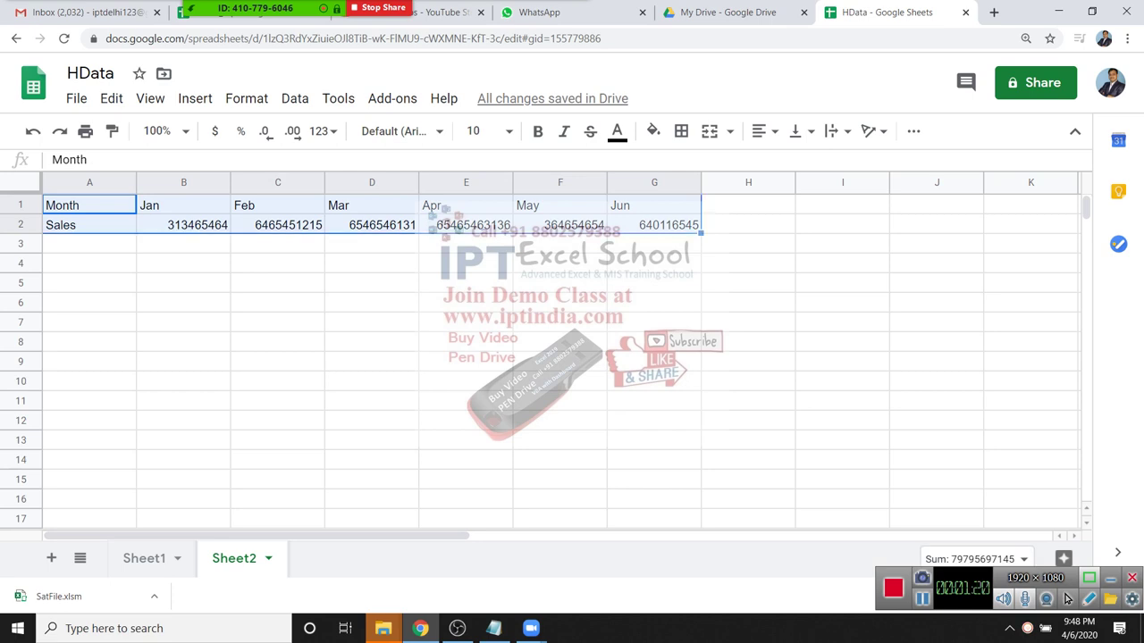
pyautogui.hotkey('alt', 'i')
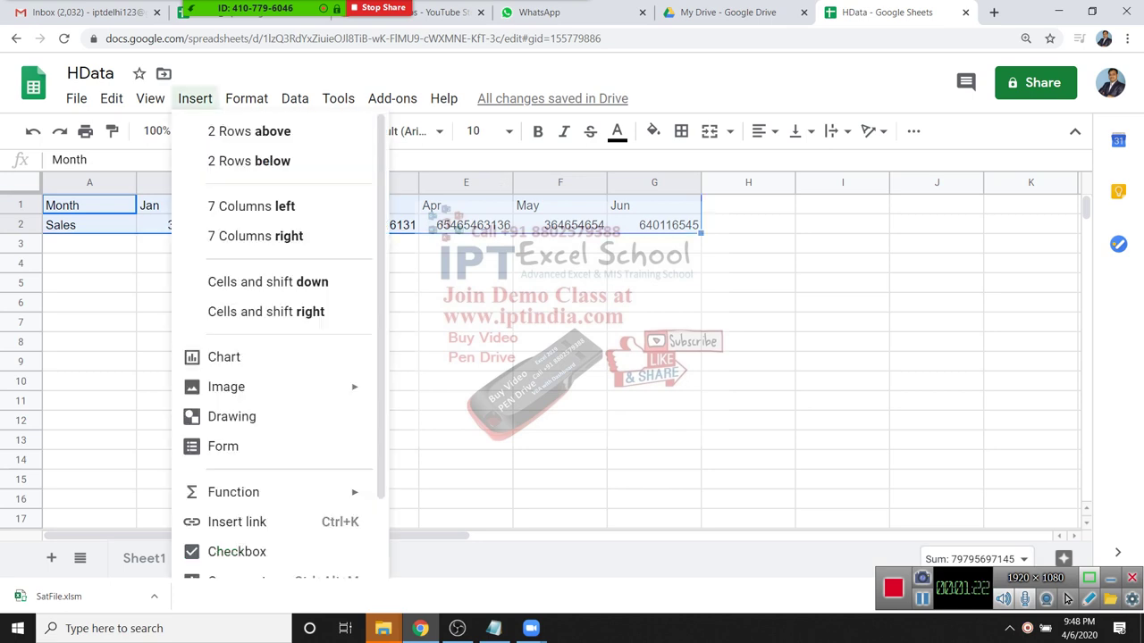
pyautogui.press('Down')
pyautogui.press('Down')
pyautogui.press('Down')
pyautogui.press('Down')
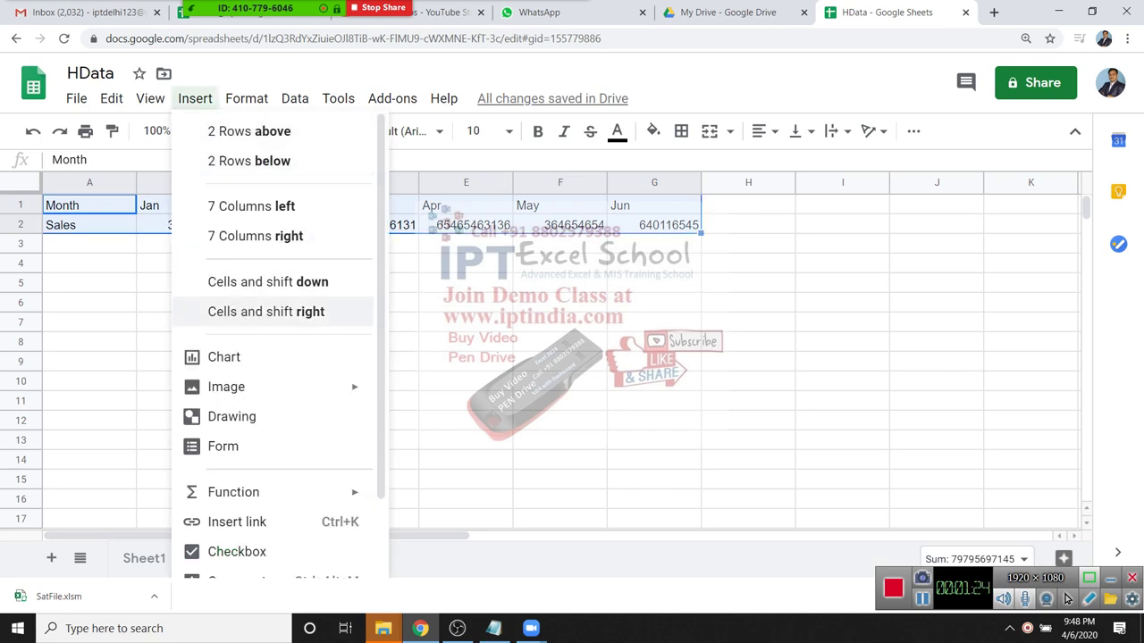
pyautogui.press('Down')
pyautogui.press('Return')
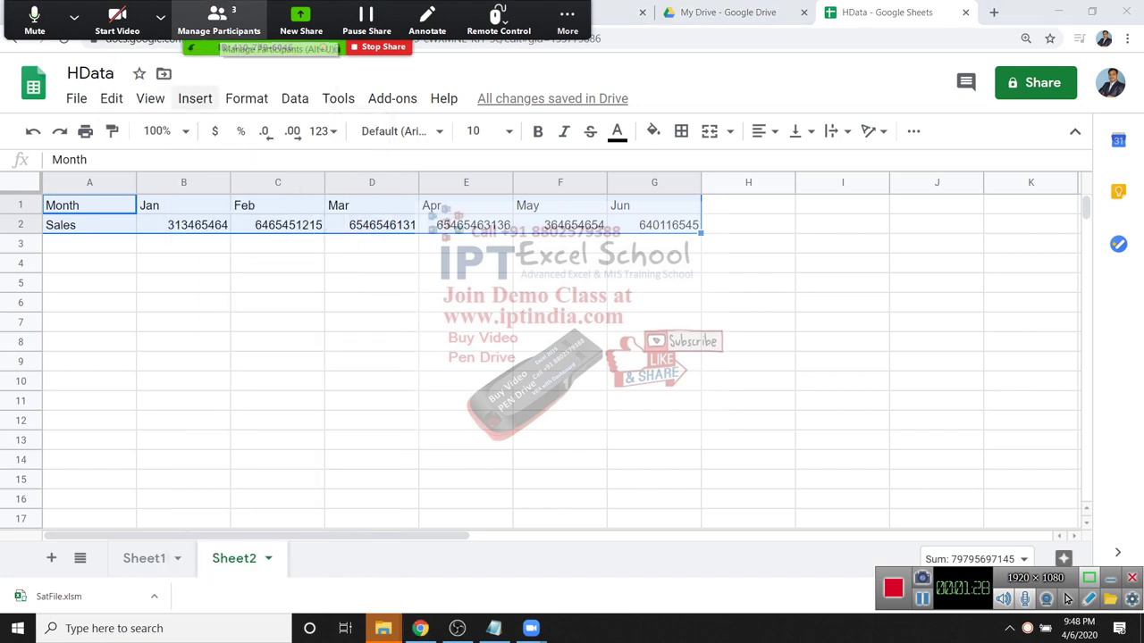
# Remove a participant and close the Zoom Participants window, then close the Chart editor
pyautogui.hotkey('alt', 'u')
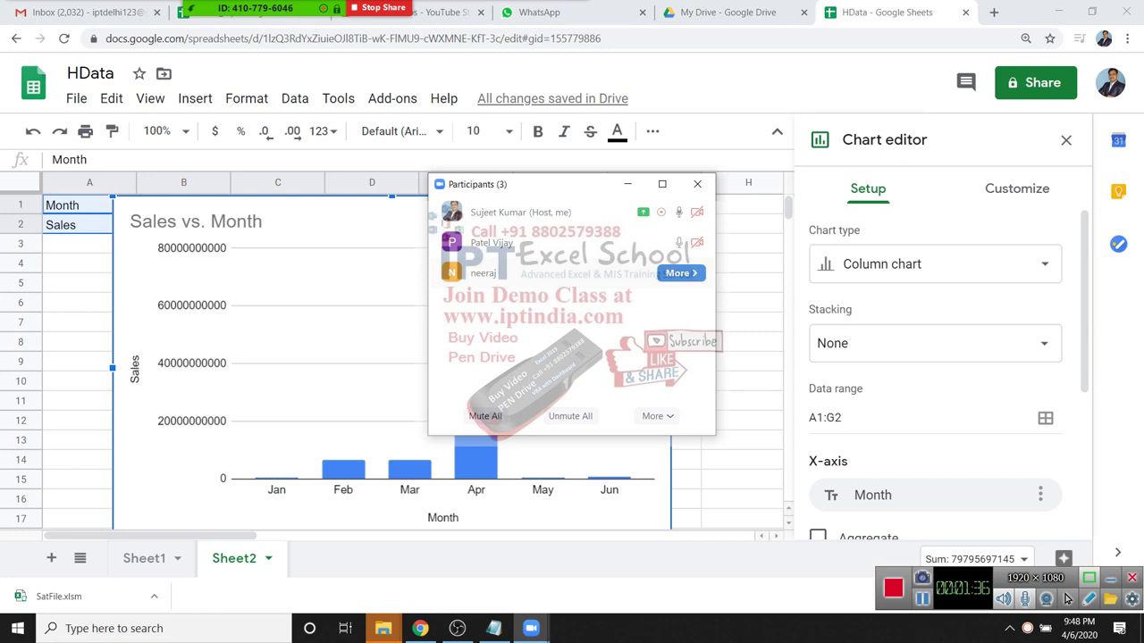
pyautogui.click(681, 273)
pyautogui.click(740, 373)
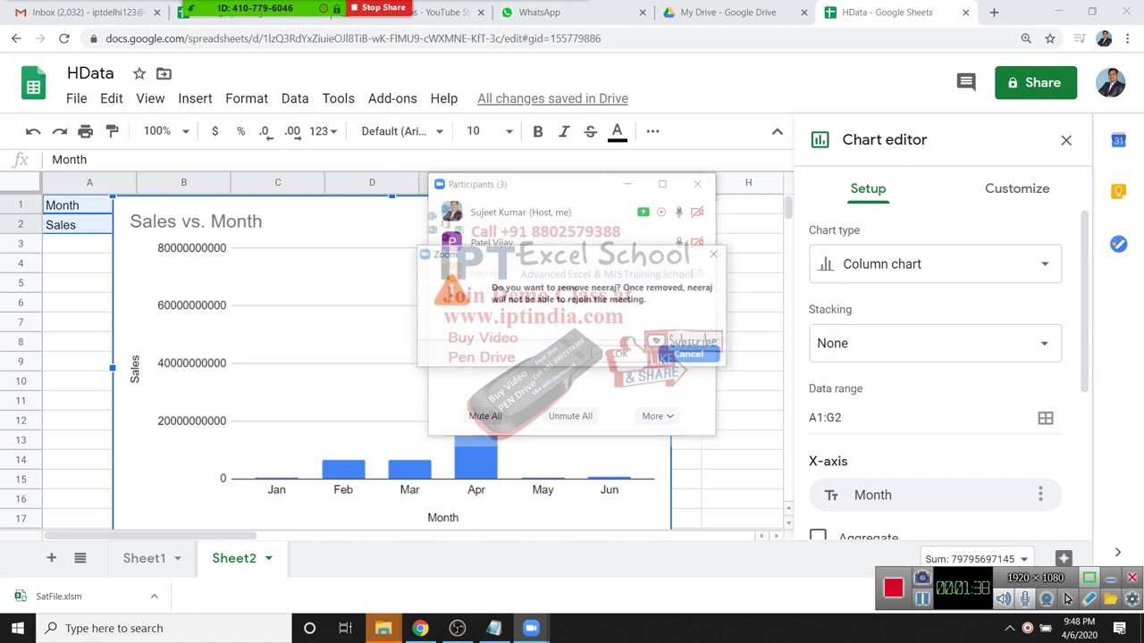
pyautogui.click(688, 359)
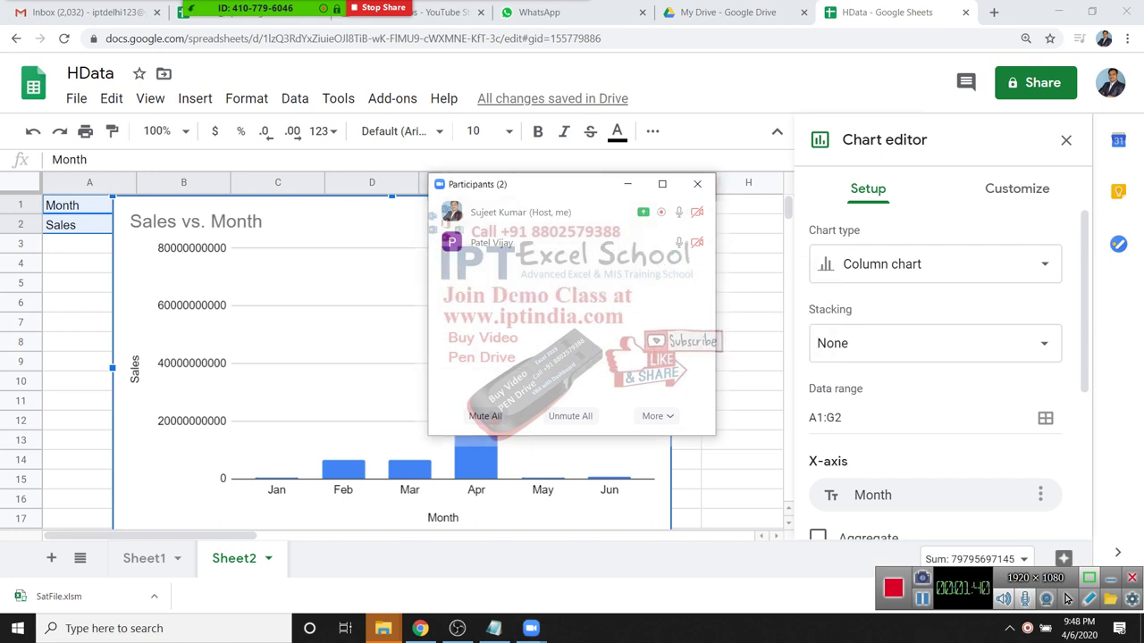
pyautogui.click(697, 183)
pyautogui.click(748, 302)
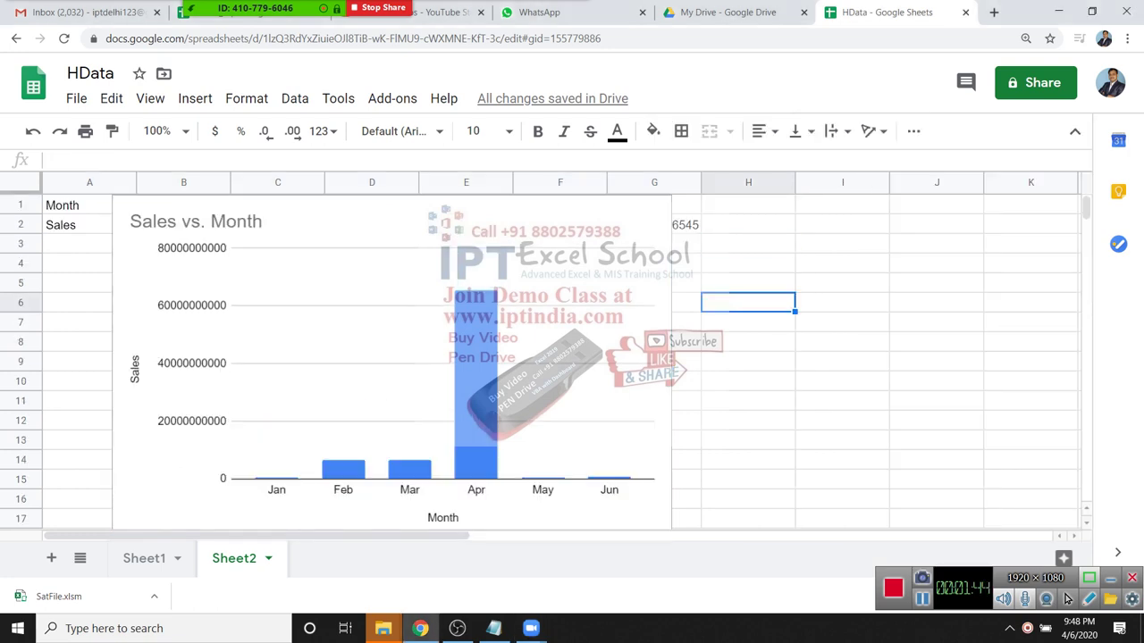
# Move the Sales vs. Month chart clear of the data to columns F–J, rows 5–18, and shrink it
pyautogui.click(476, 376)
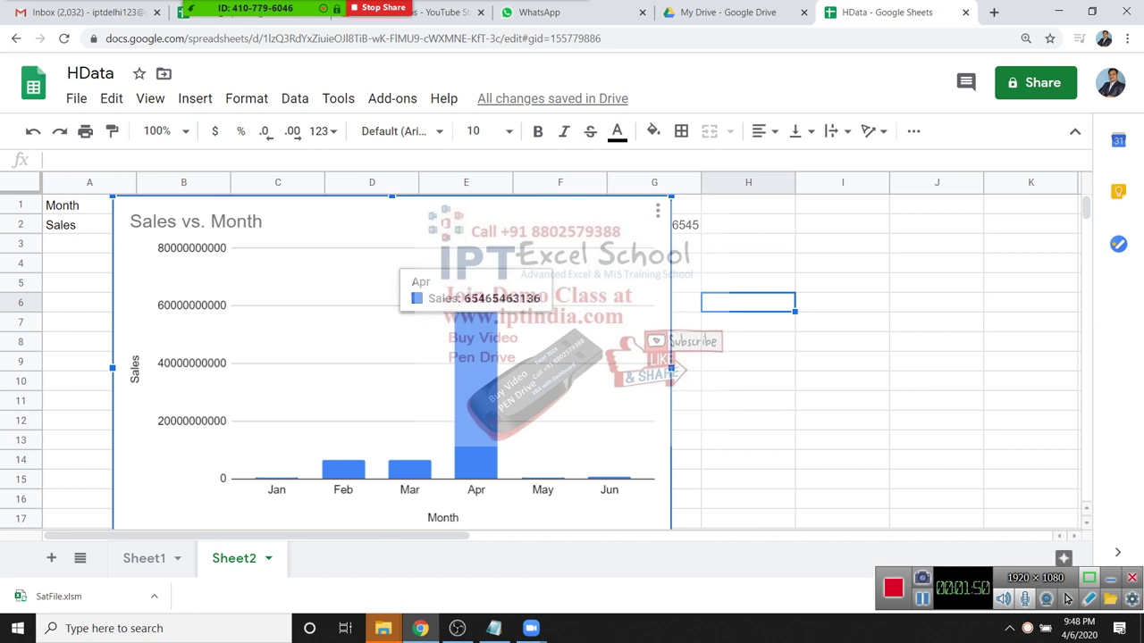
pyautogui.scroll(-1, 476, 357)
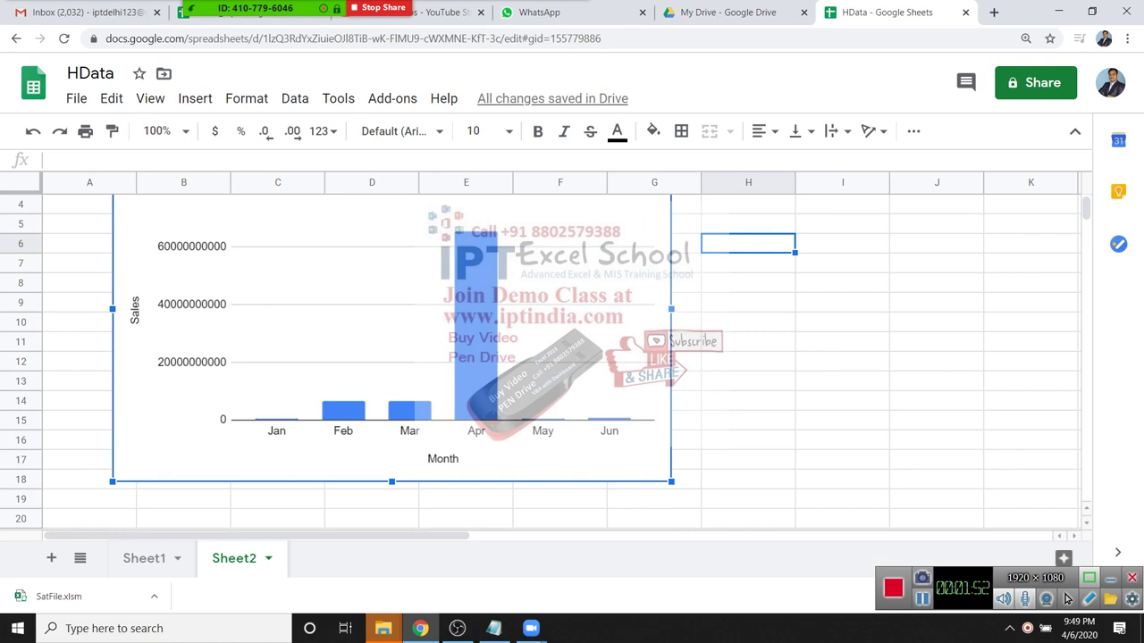
pyautogui.moveTo(476, 358); pyautogui.dragTo(498, 448)
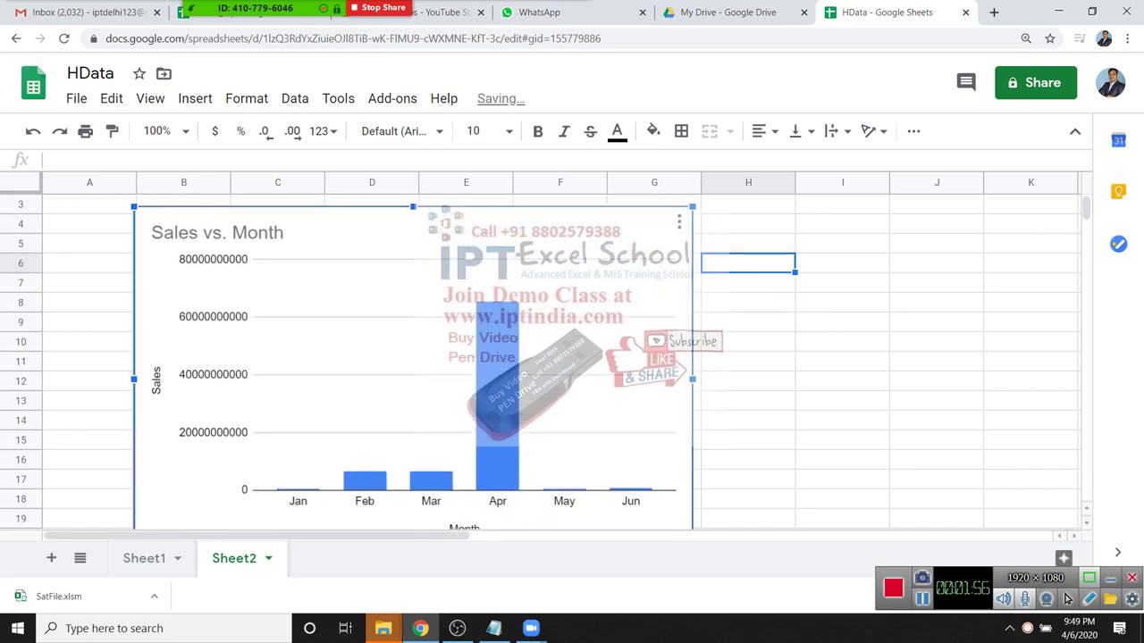
pyautogui.moveTo(692, 206)
pyautogui.mouseDown()
pyautogui.moveTo(539, 283)
pyautogui.moveTo(944, 303)
pyautogui.mouseUp()
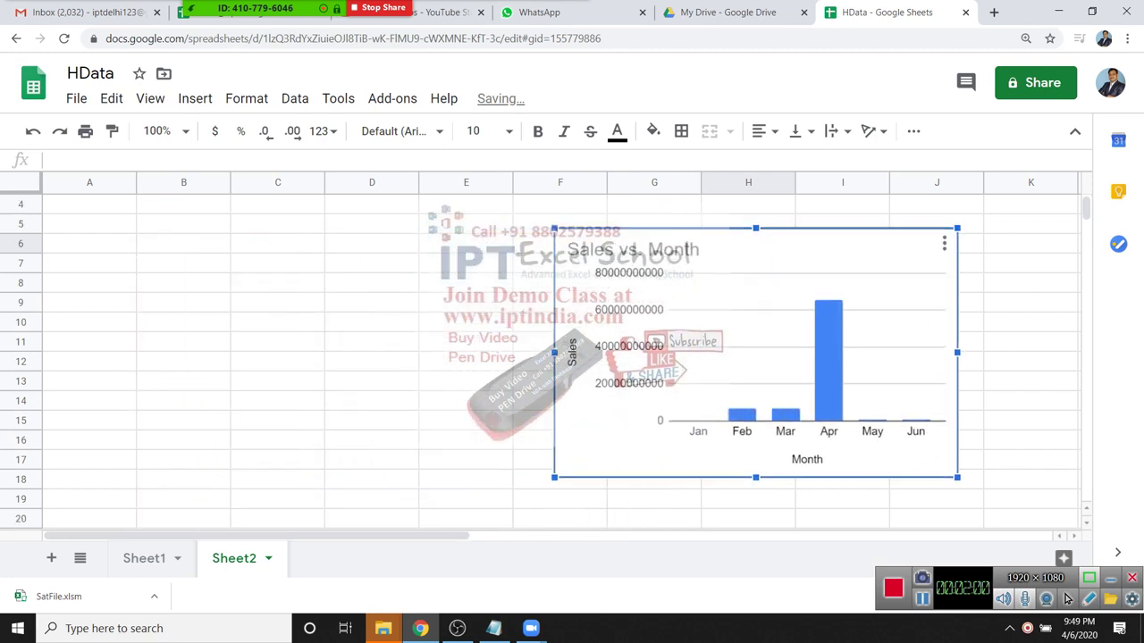
# Delete the old chart, insert a new chart from A1:G2, and shrink it beneath the data over columns B–E
pyautogui.press('Delete')
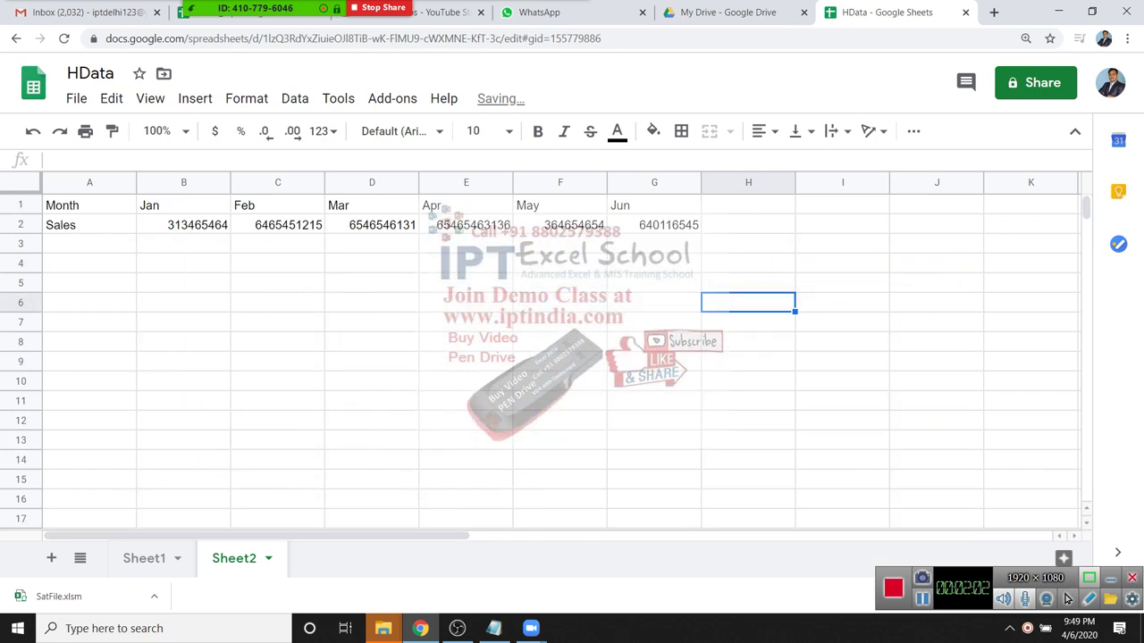
pyautogui.moveTo(89, 206); pyautogui.dragTo(654, 225)
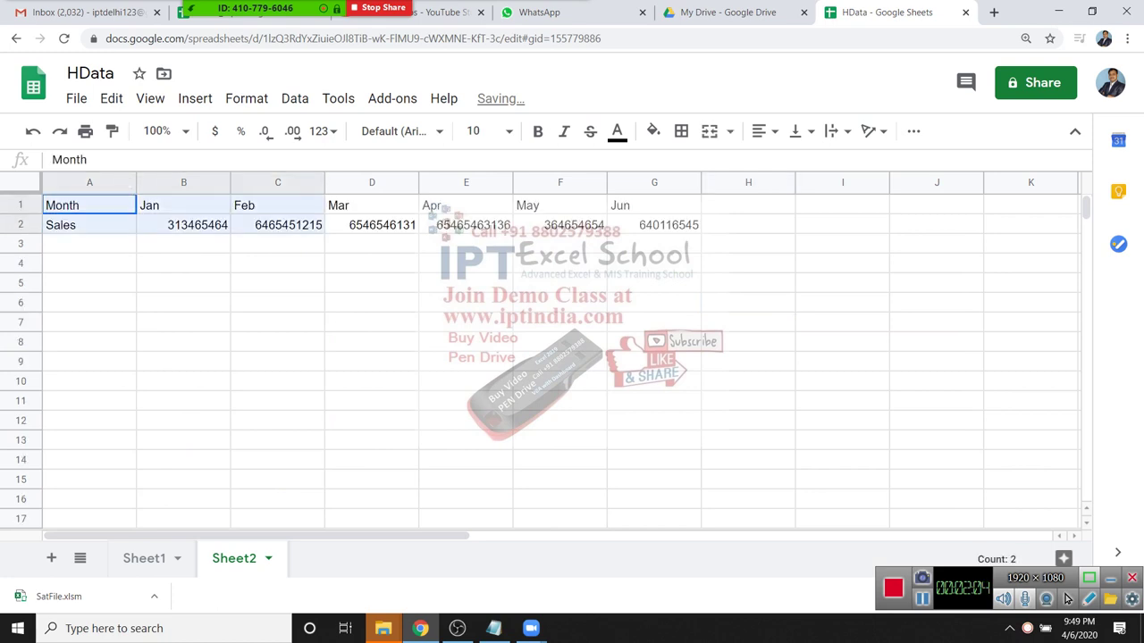
pyautogui.click(195, 98)
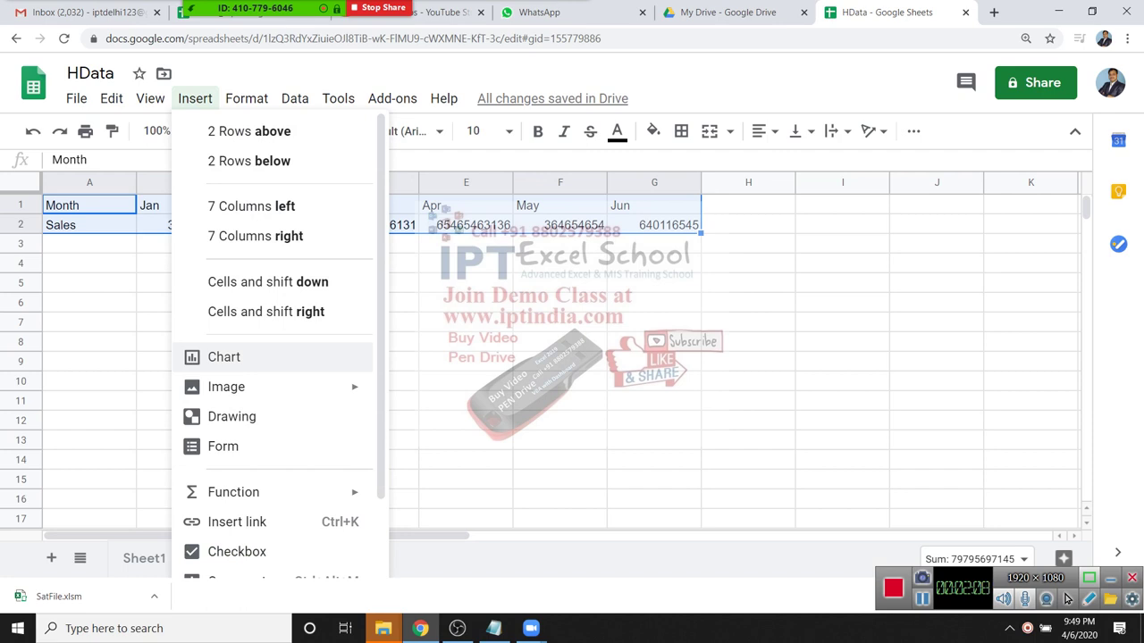
pyautogui.click(224, 357)
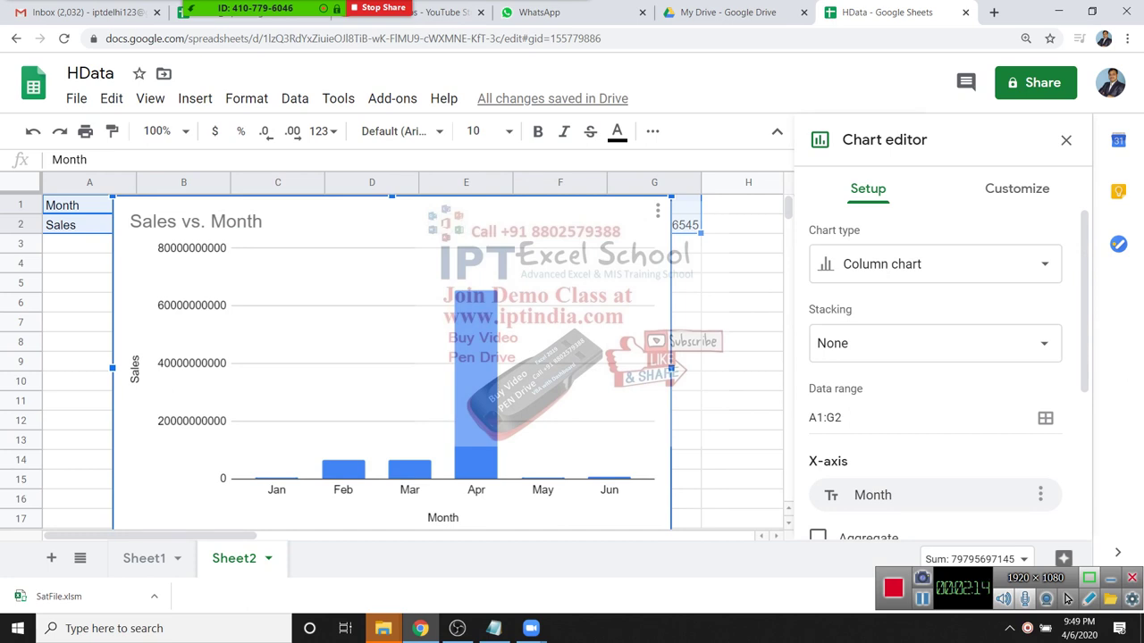
pyautogui.moveTo(390, 195); pyautogui.dragTo(316, 230)
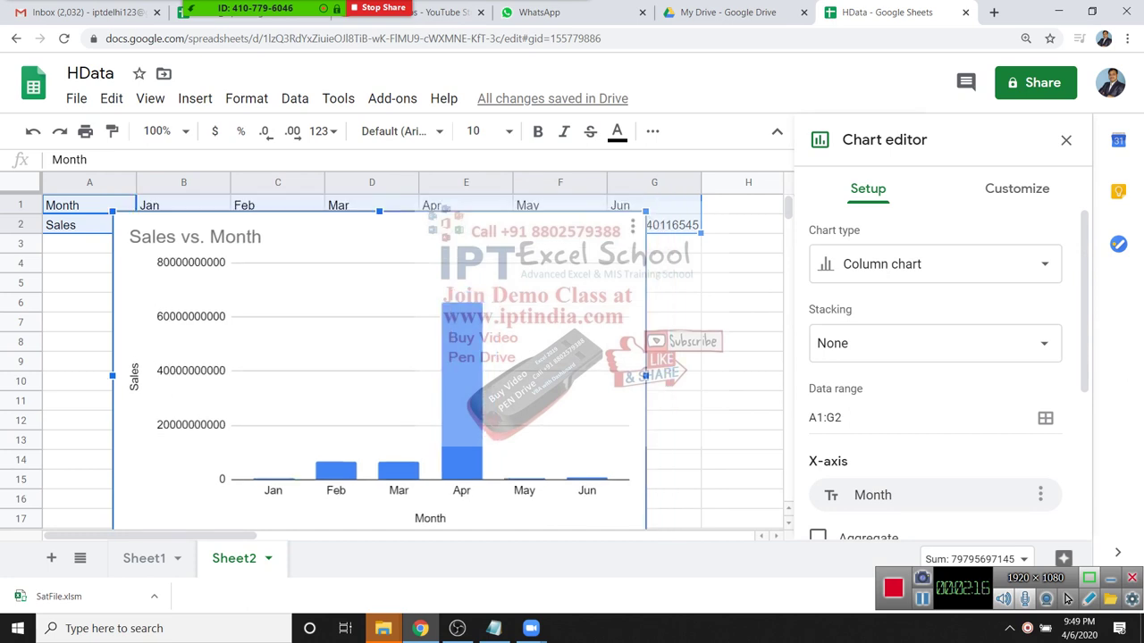
pyautogui.scroll(2, 394, 357)
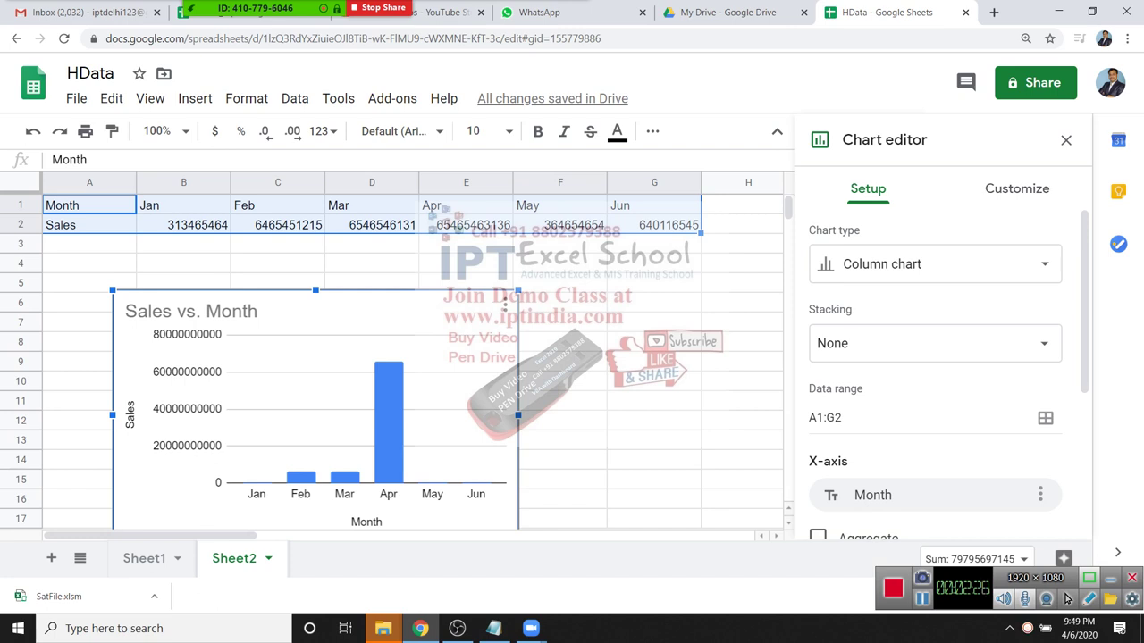
# Open the Chart type dropdown in Setup and scroll through every chart type, keeping Column chart
pyautogui.click(935, 264)
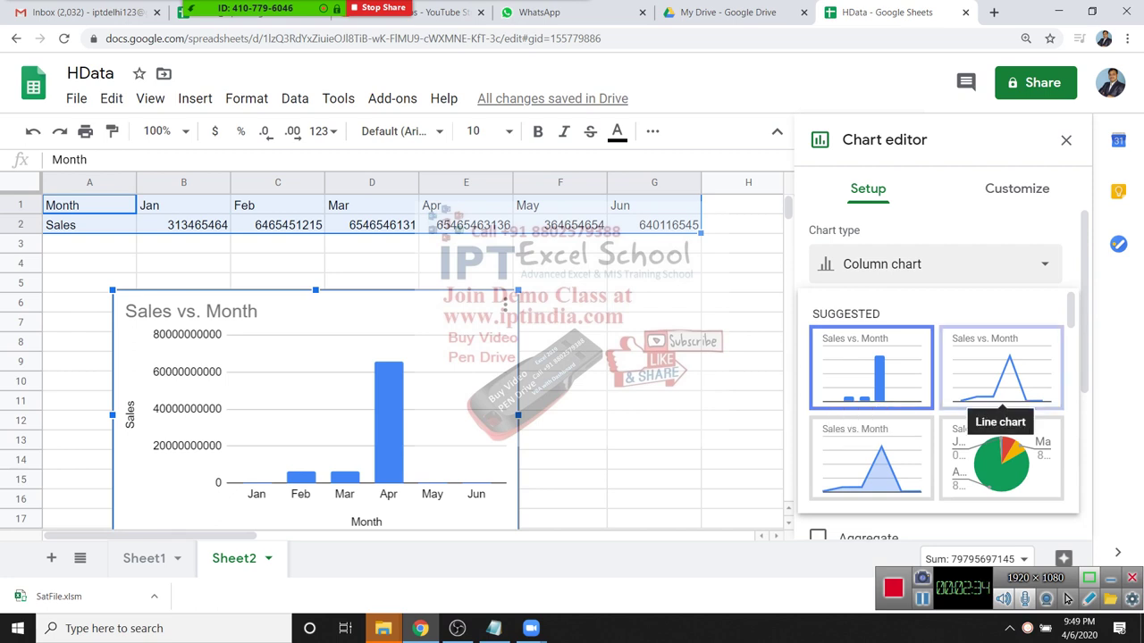
pyautogui.scroll(-2, 938, 403)
pyautogui.scroll(-1, 938, 402)
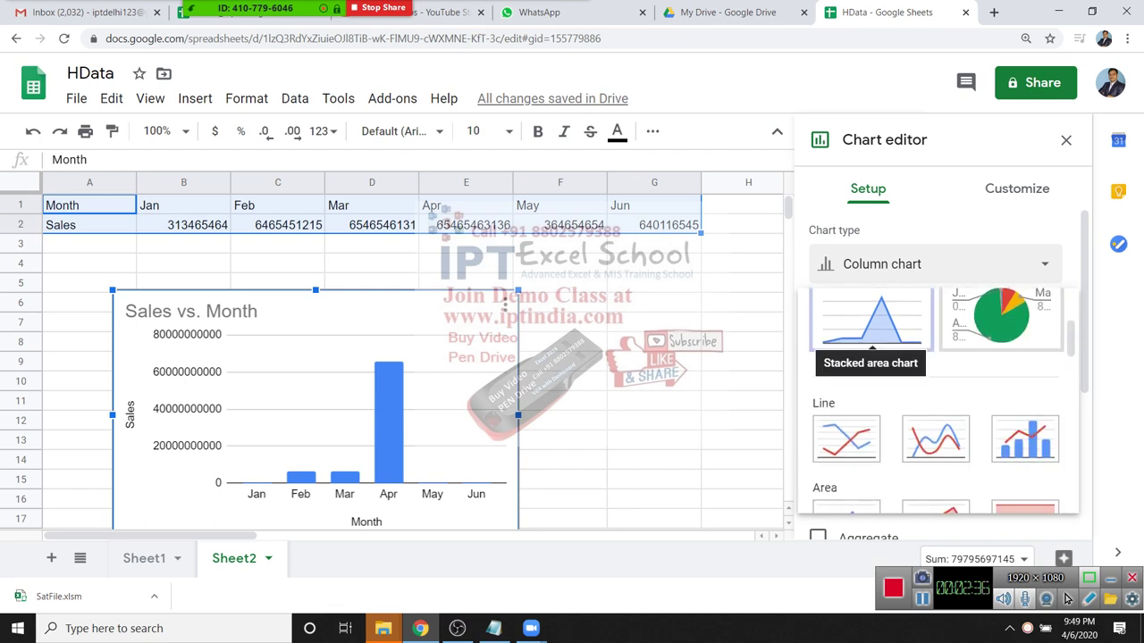
pyautogui.scroll(-2, 1010, 358)
pyautogui.scroll(-1, 1010, 358)
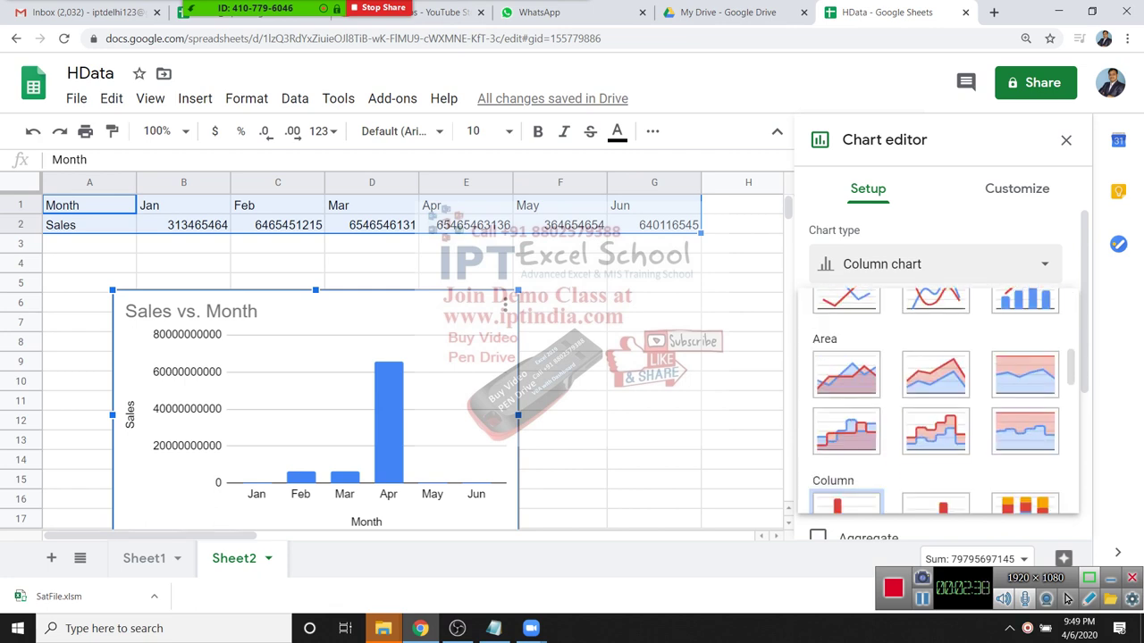
pyautogui.scroll(-1, 935, 309)
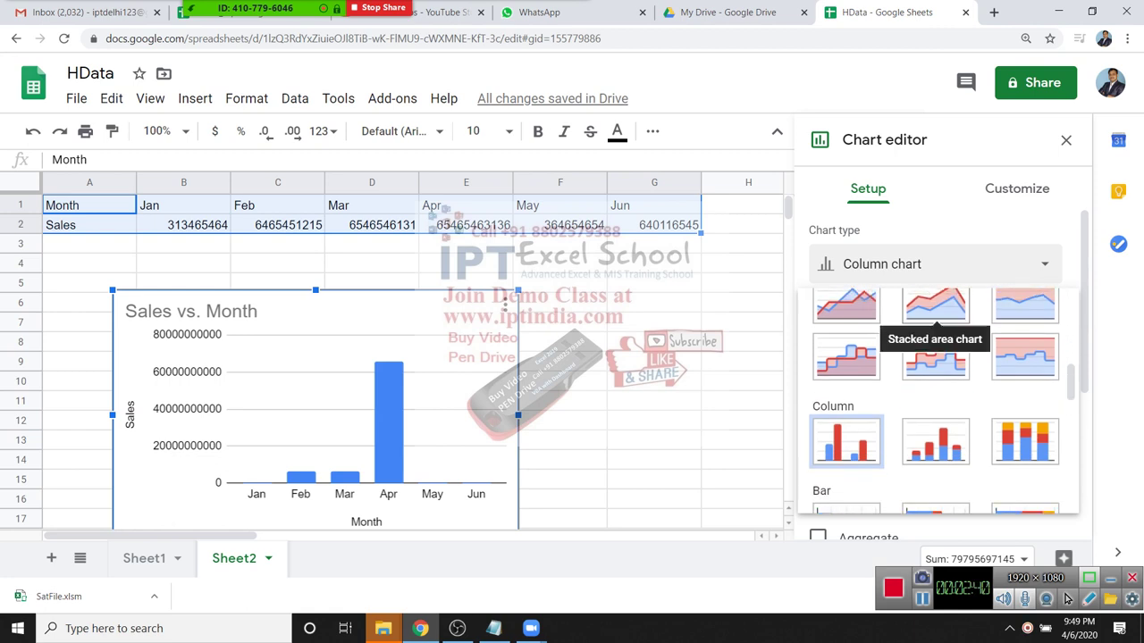
pyautogui.scroll(2, 935, 317)
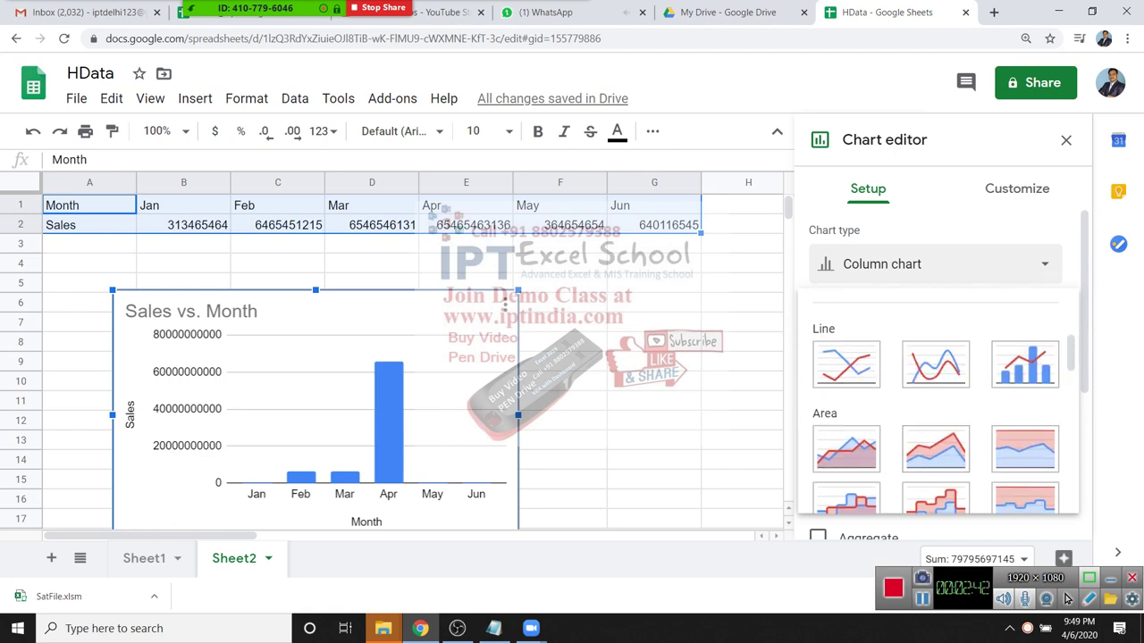
pyautogui.scroll(-1, 935, 403)
pyautogui.scroll(-1, 935, 402)
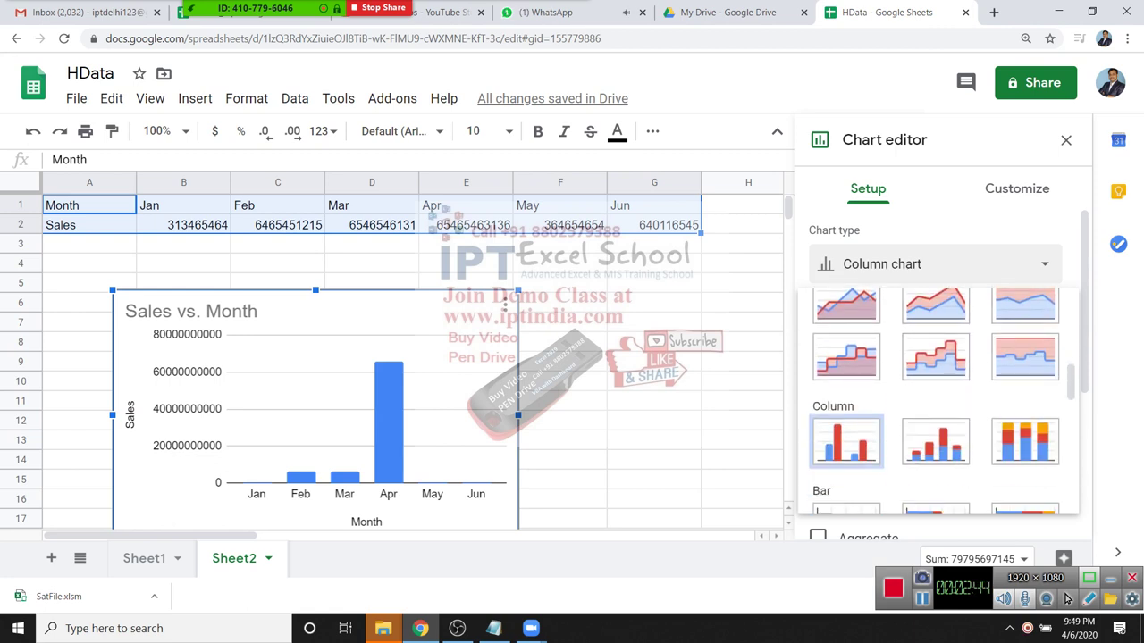
pyautogui.scroll(-1, 934, 393)
pyautogui.scroll(-1, 935, 393)
pyautogui.scroll(-1, 935, 393)
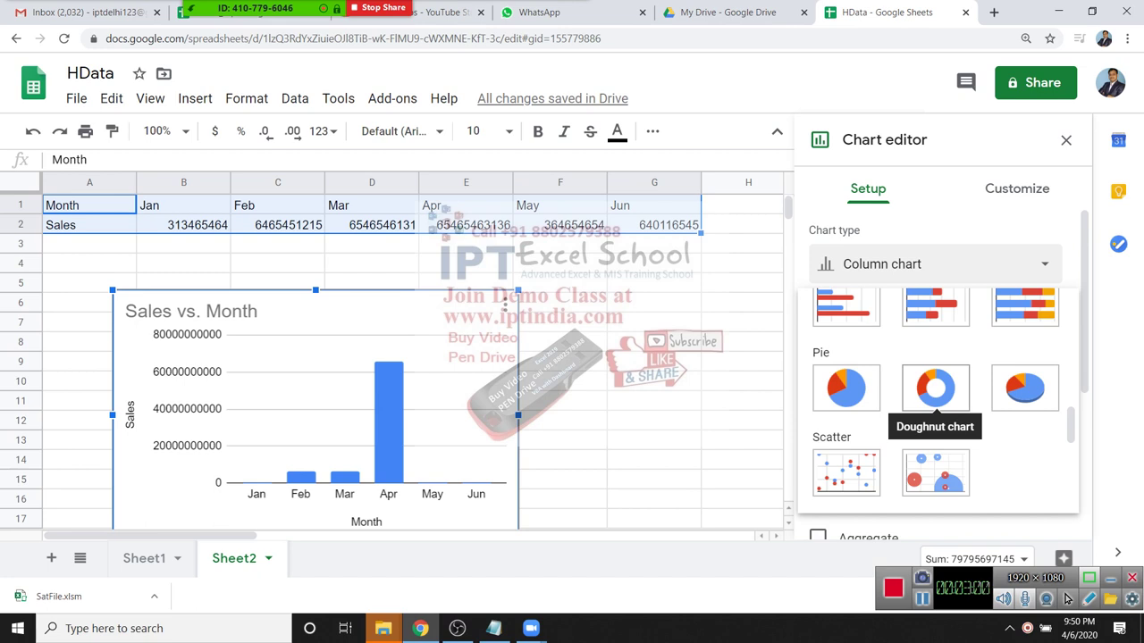
pyautogui.scroll(-1, 935, 402)
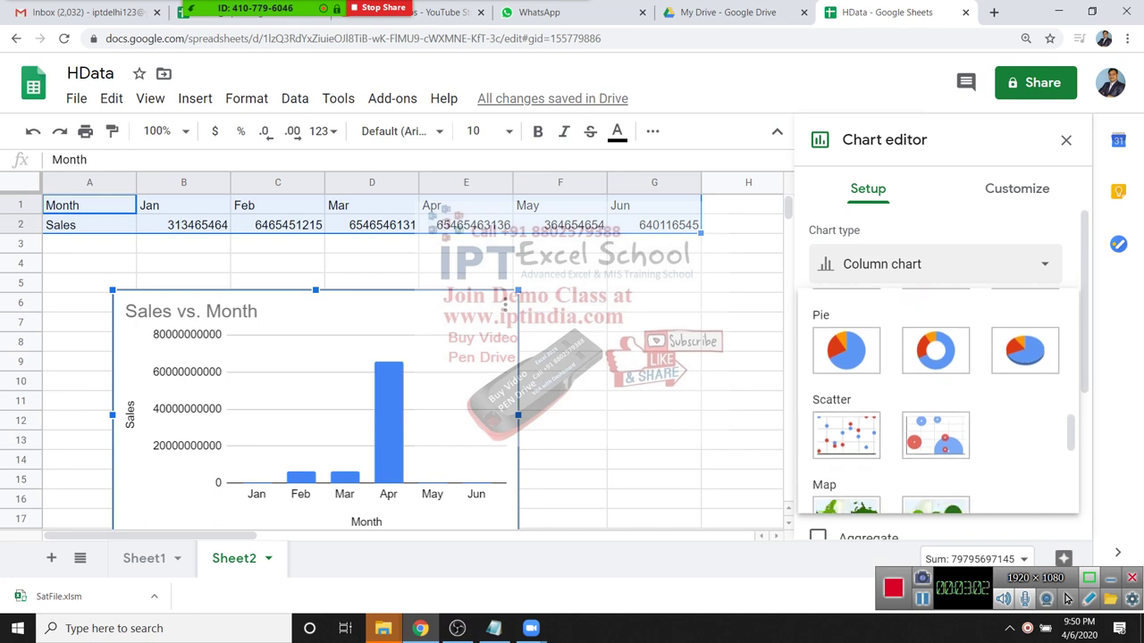
pyautogui.scroll(-1, 935, 402)
pyautogui.scroll(-1, 935, 402)
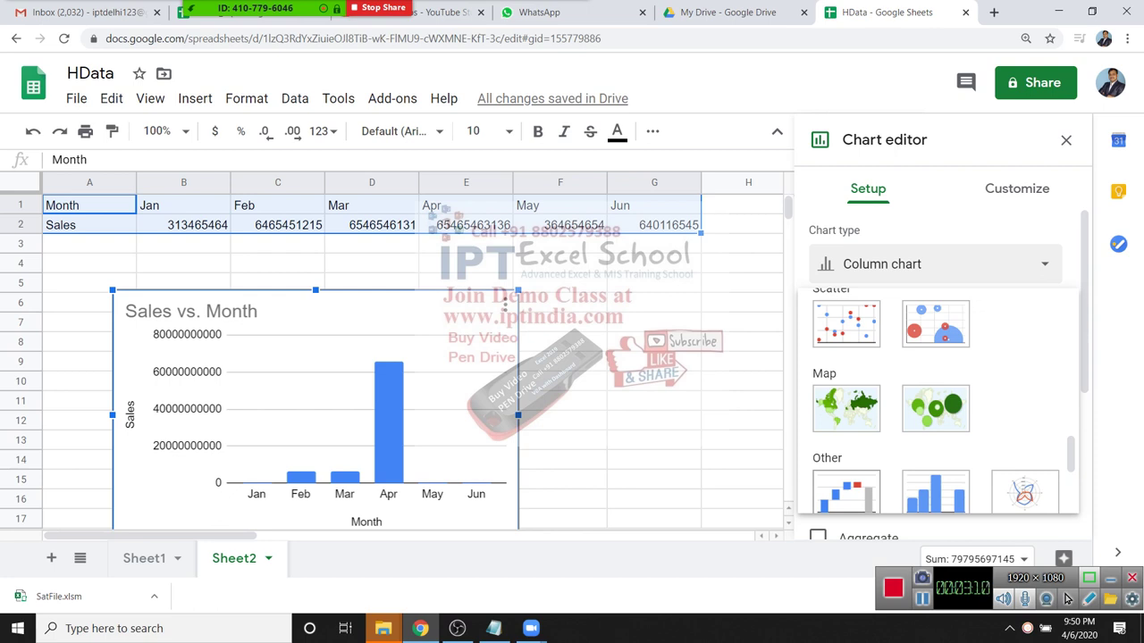
pyautogui.scroll(10, 872, 384)
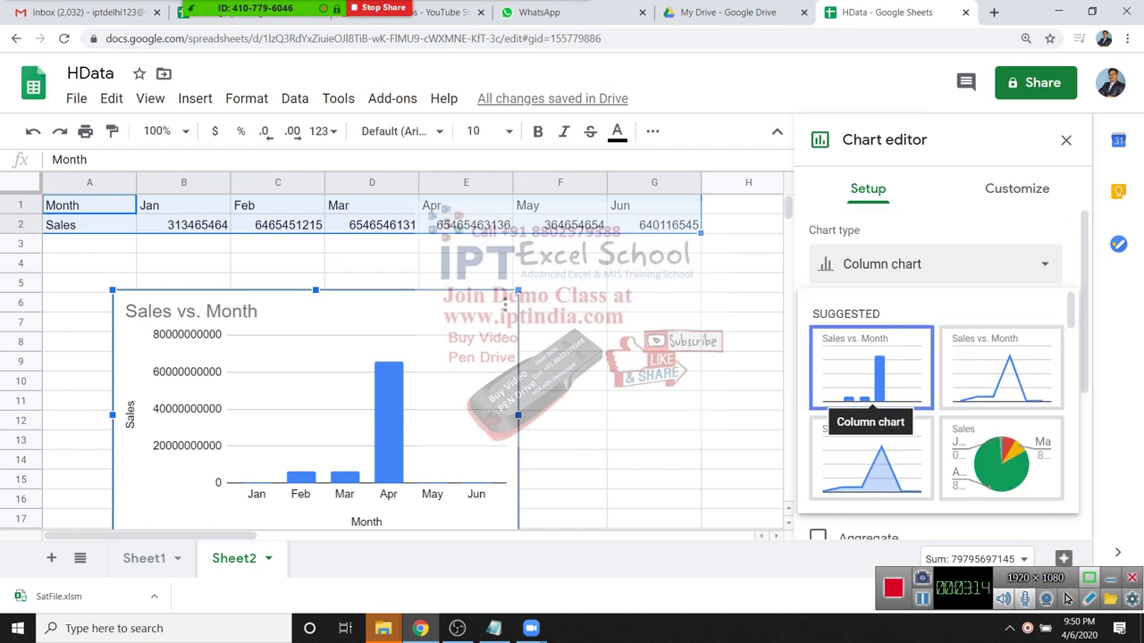
# Keep Column chart, try Standard and 100% stacking, then set Stacking back to None
pyautogui.click(871, 384)
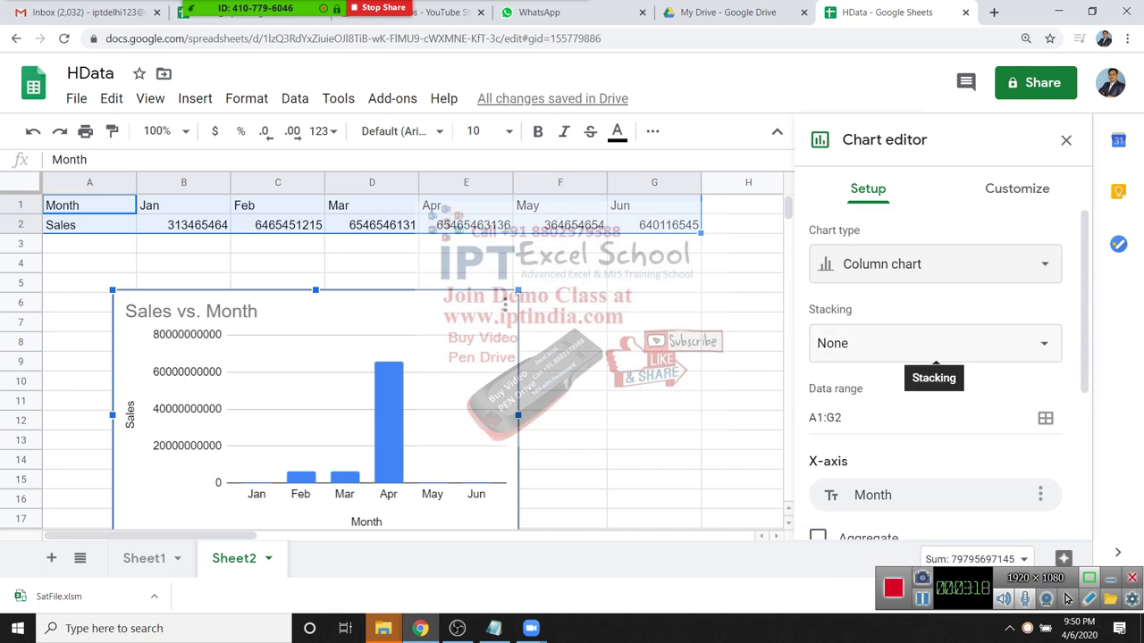
pyautogui.click(935, 344)
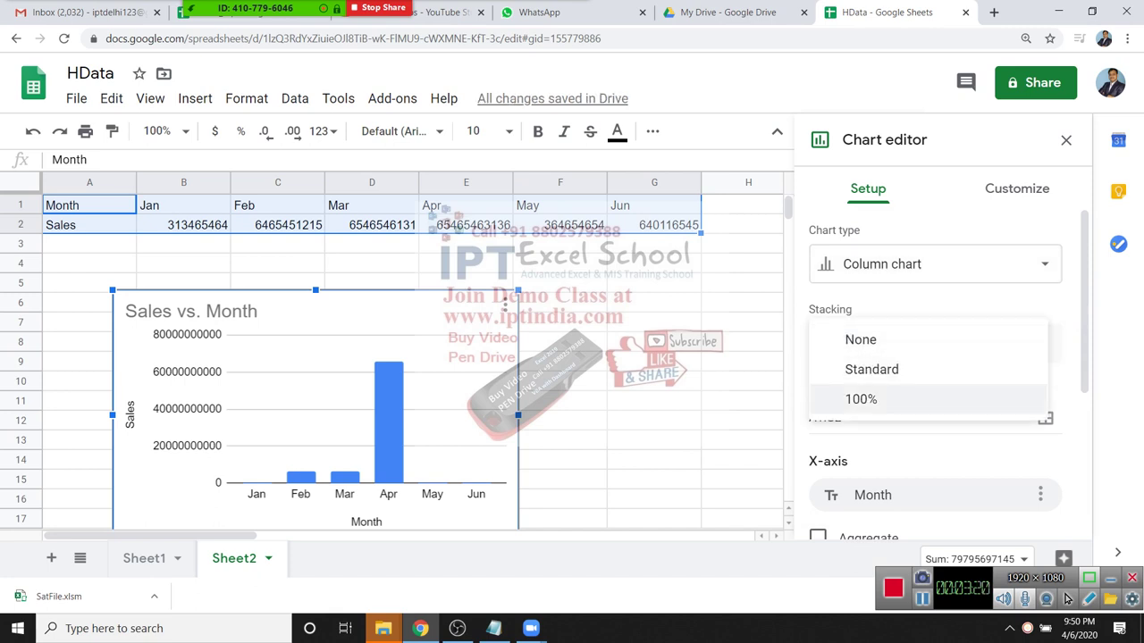
pyautogui.click(872, 369)
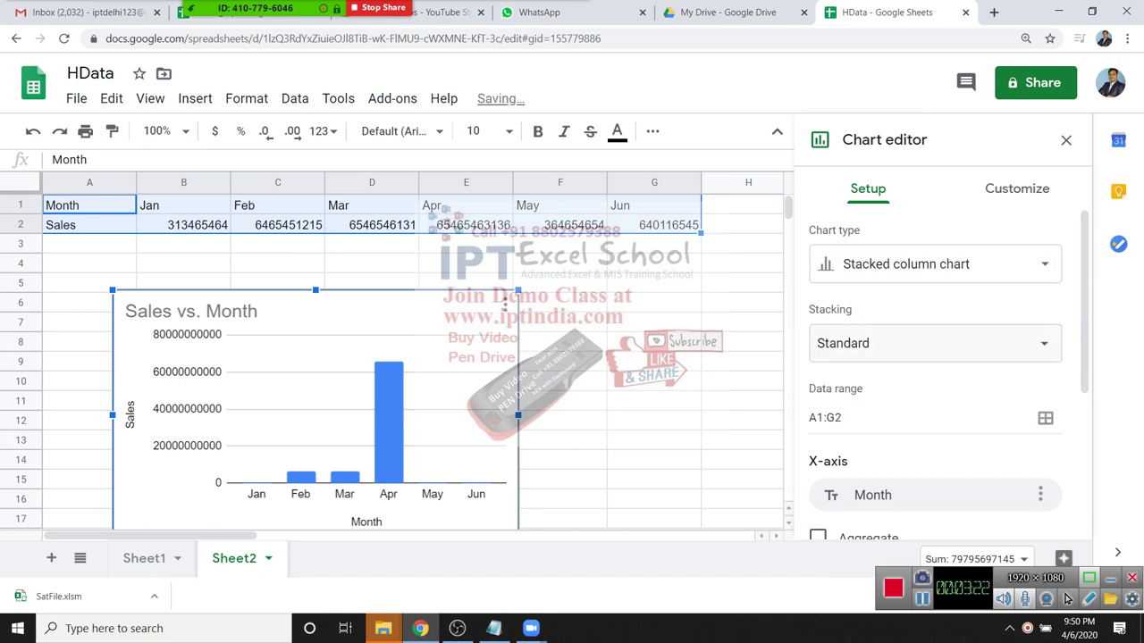
pyautogui.click(933, 343)
pyautogui.click(845, 370)
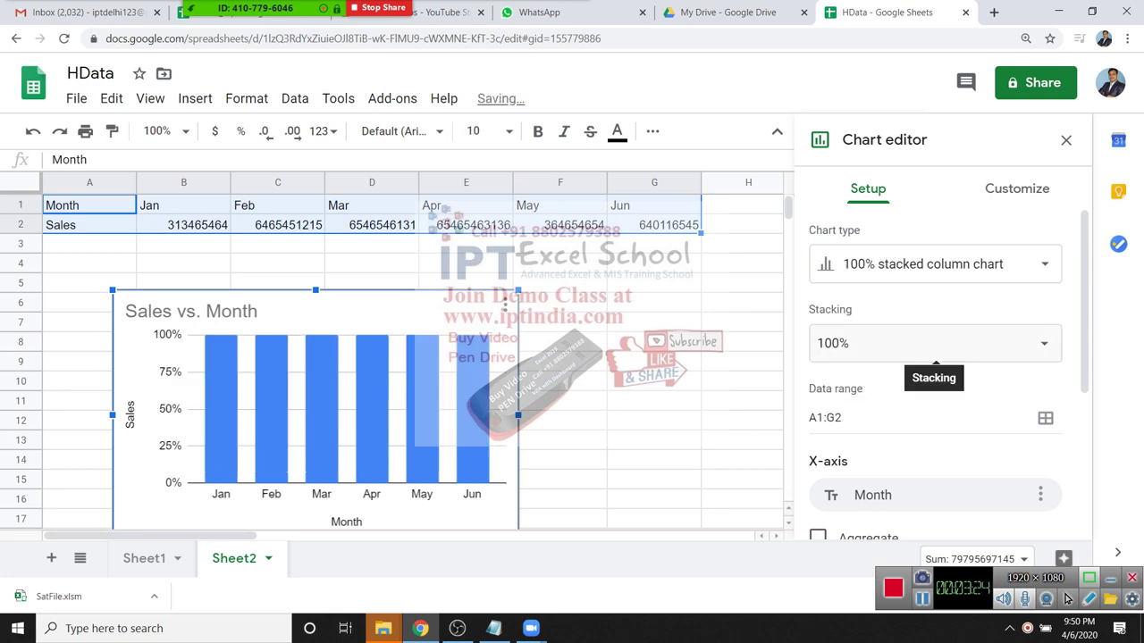
pyautogui.click(934, 344)
pyautogui.click(858, 309)
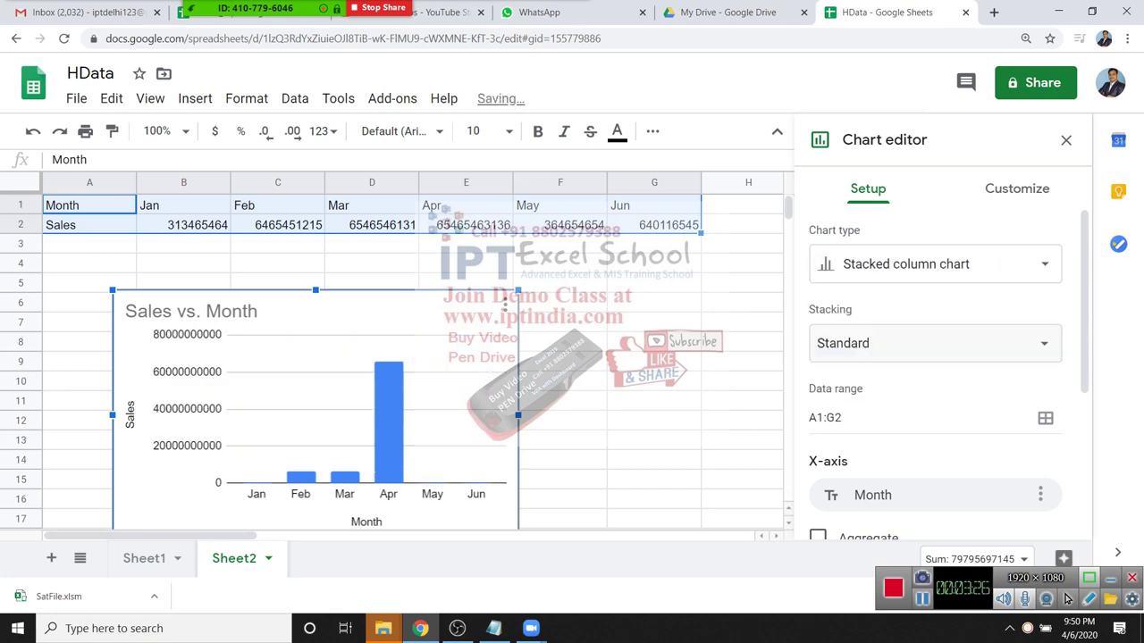
pyautogui.click(934, 343)
pyautogui.click(844, 309)
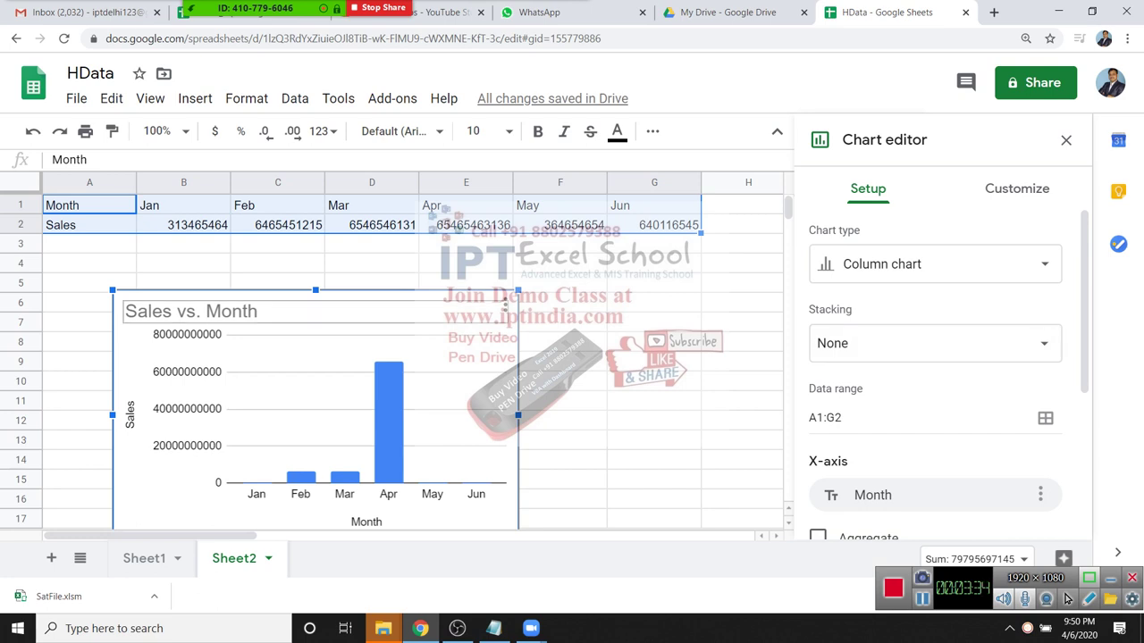
# Clear the chart title, select Vertical axis title, delete the chart, and go to Sheet1
pyautogui.doubleClick(504, 305)
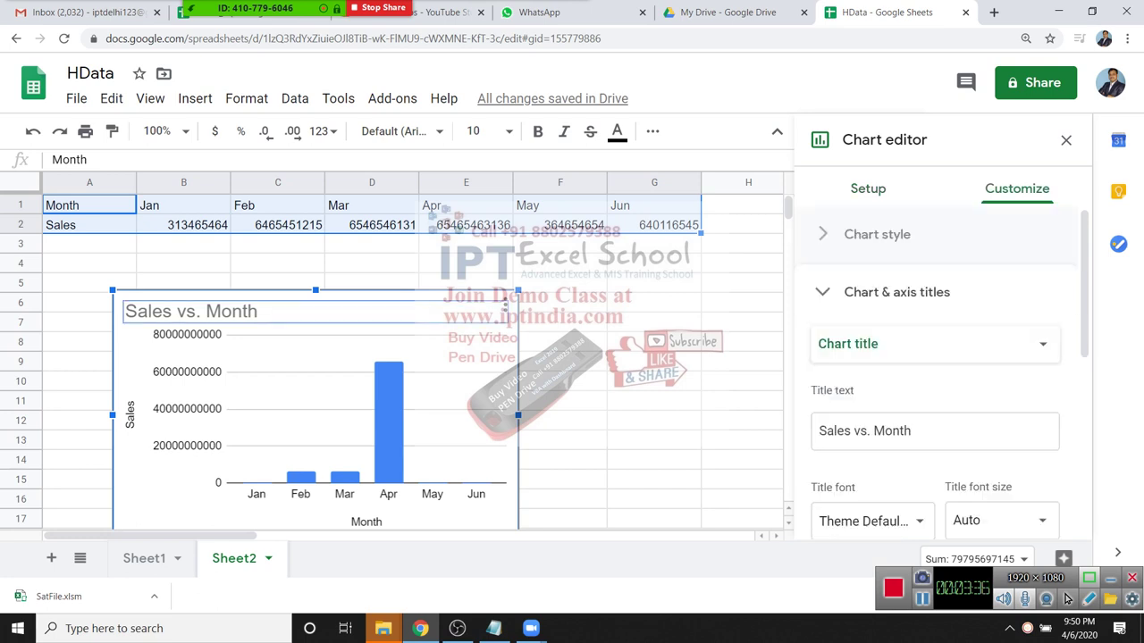
pyautogui.press('Delete')
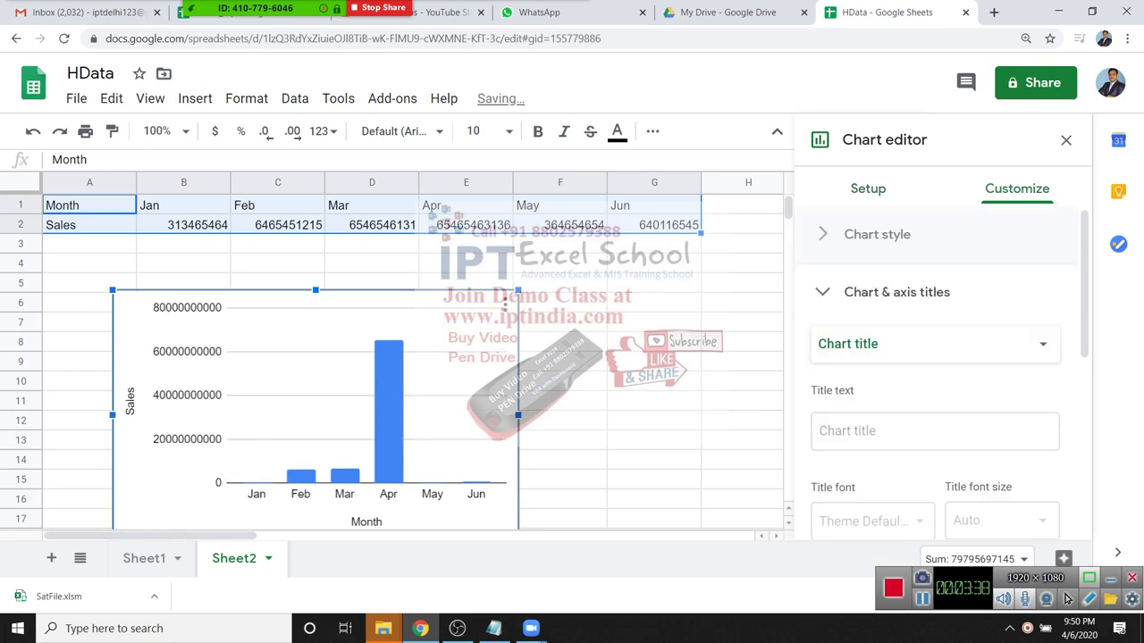
pyautogui.click(130, 402)
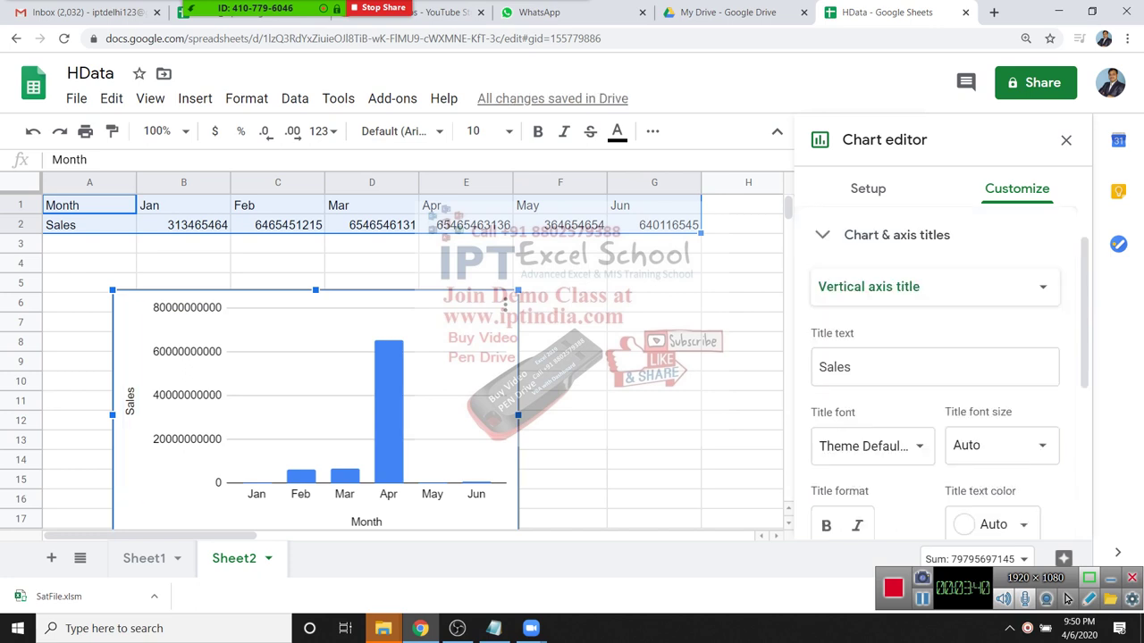
pyautogui.press('Delete')
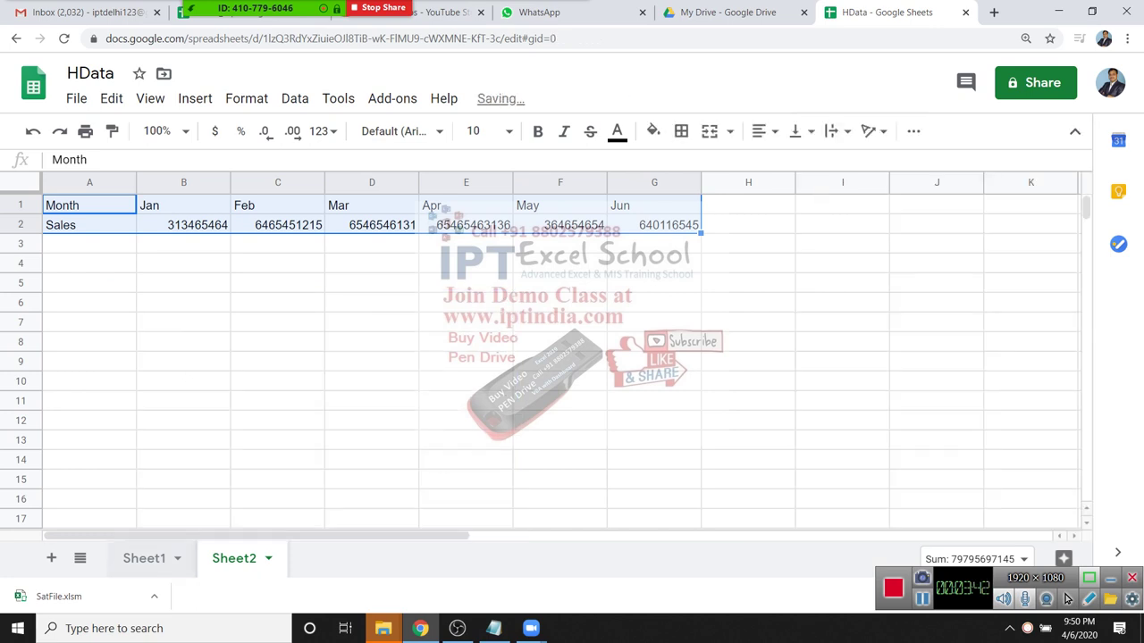
pyautogui.hotkey('ctrl', 'shift', 'pageup')
# Copy the Name and P-1 to P-7 marks table of the first four students on Sheet1
pyautogui.hotkey('ctrl', 'Home')
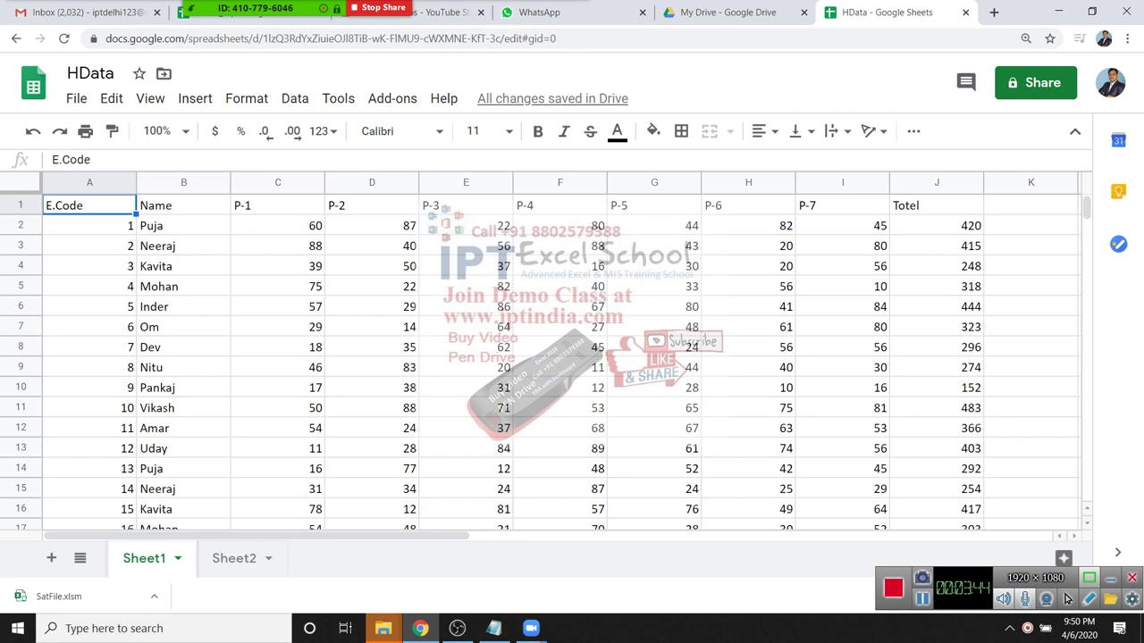
pyautogui.press('Right')
pyautogui.hotkey('shift', 'Right')
pyautogui.hotkey('shift', 'Right')
pyautogui.hotkey('shift', 'Right')
pyautogui.hotkey('shift', 'Right')
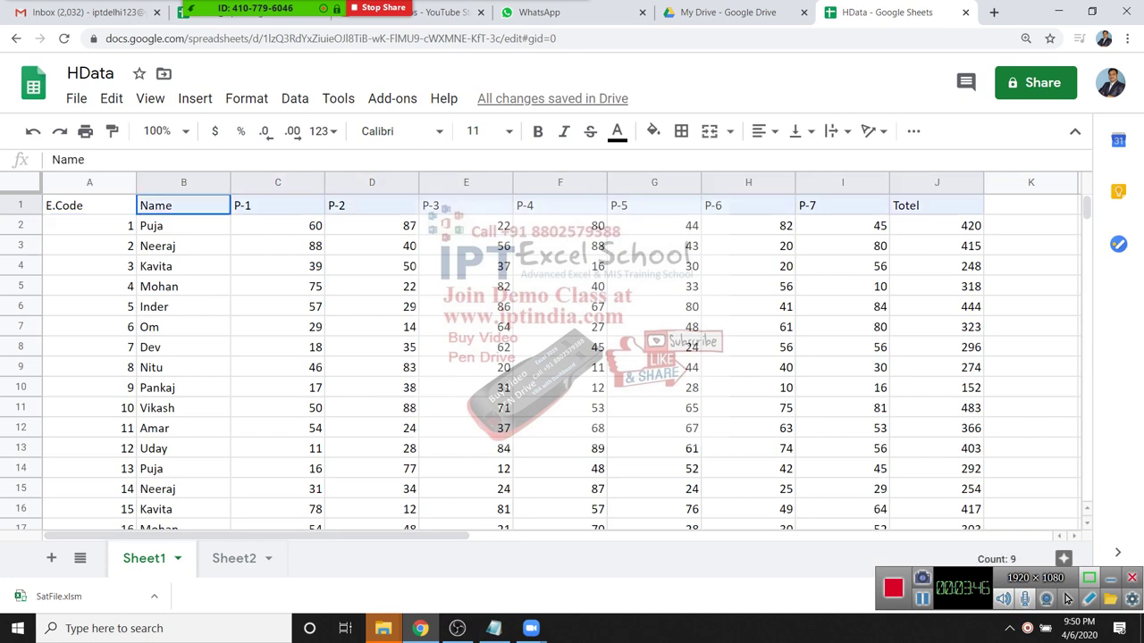
pyautogui.hotkey('shift', 'Down')
pyautogui.hotkey('shift', 'Down')
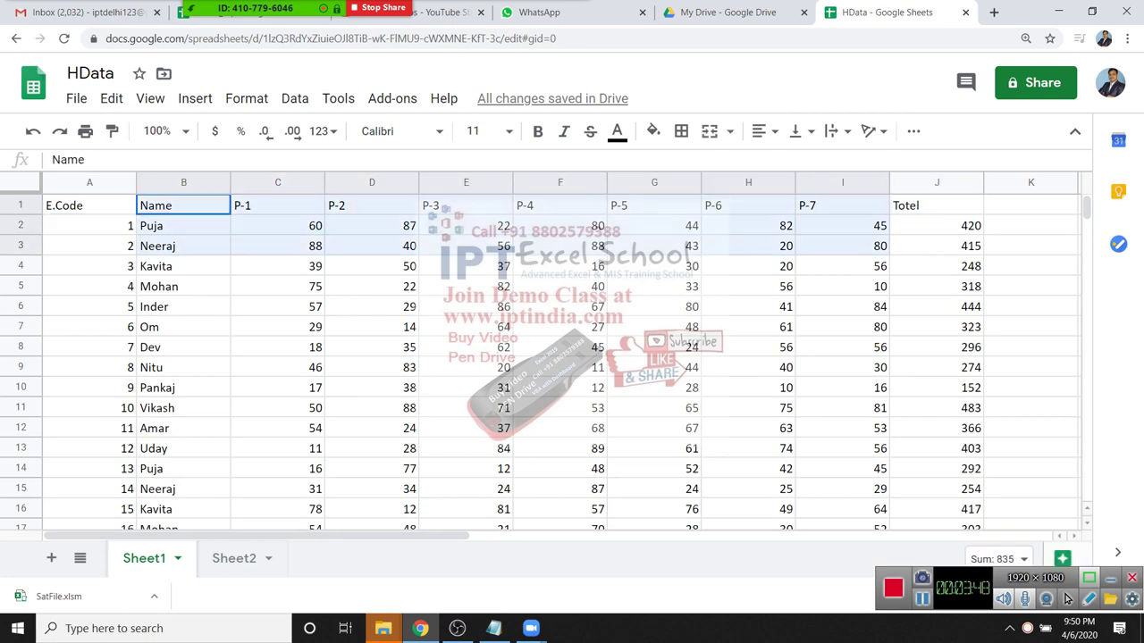
pyautogui.hotkey('shift', 'Down')
pyautogui.hotkey('shift', 'Down')
pyautogui.hotkey('ctrl', 'c')
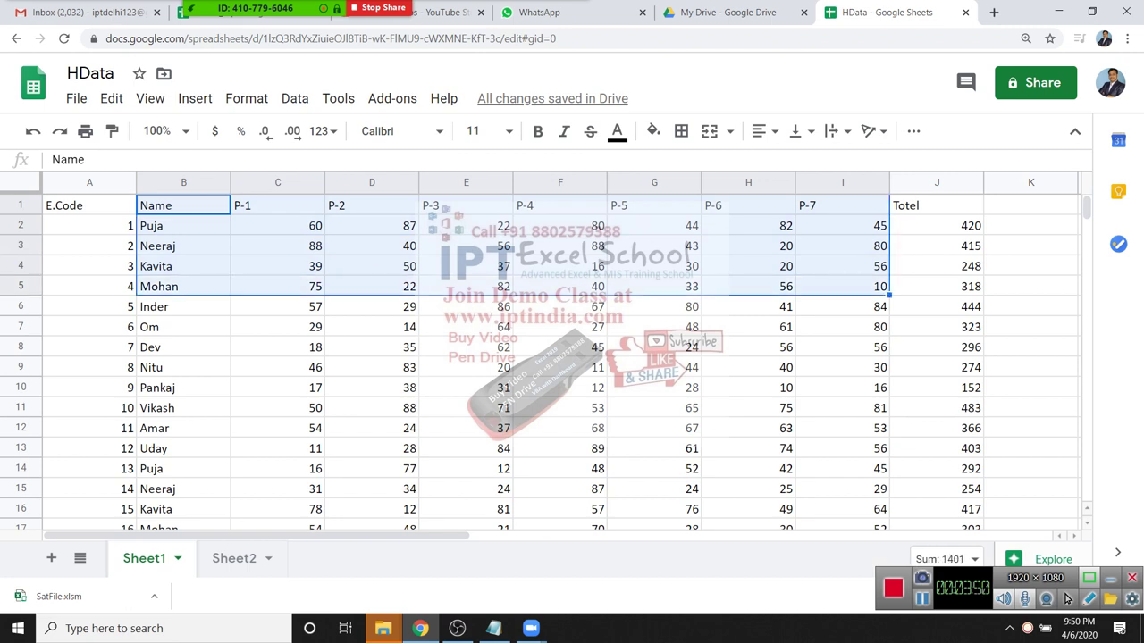
# Paste the marks into Sheet2 at A1 over the Month/Sales data and select A1:H5
pyautogui.click(234, 558)
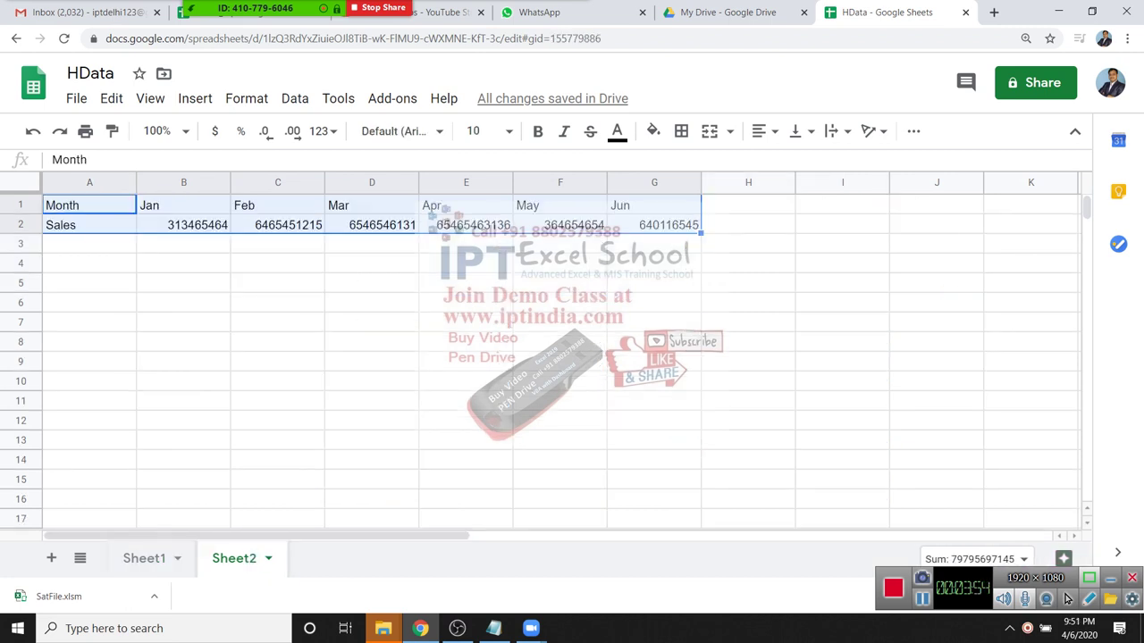
pyautogui.hotkey('ctrl', 'v')
pyautogui.click(277, 384)
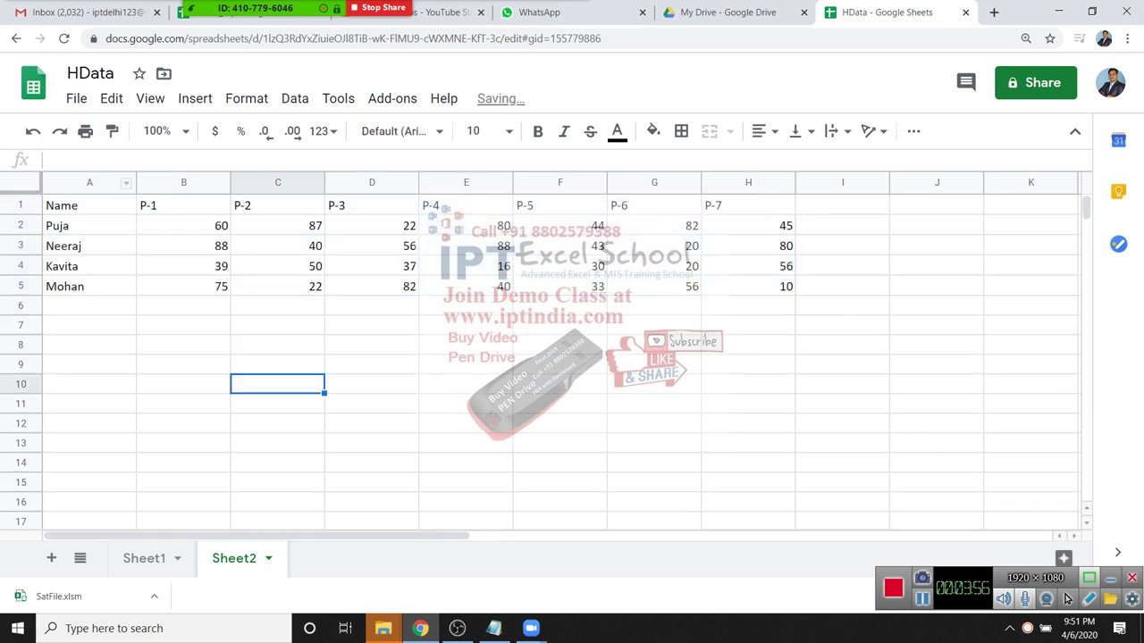
pyautogui.moveTo(90, 205); pyautogui.dragTo(748, 286)
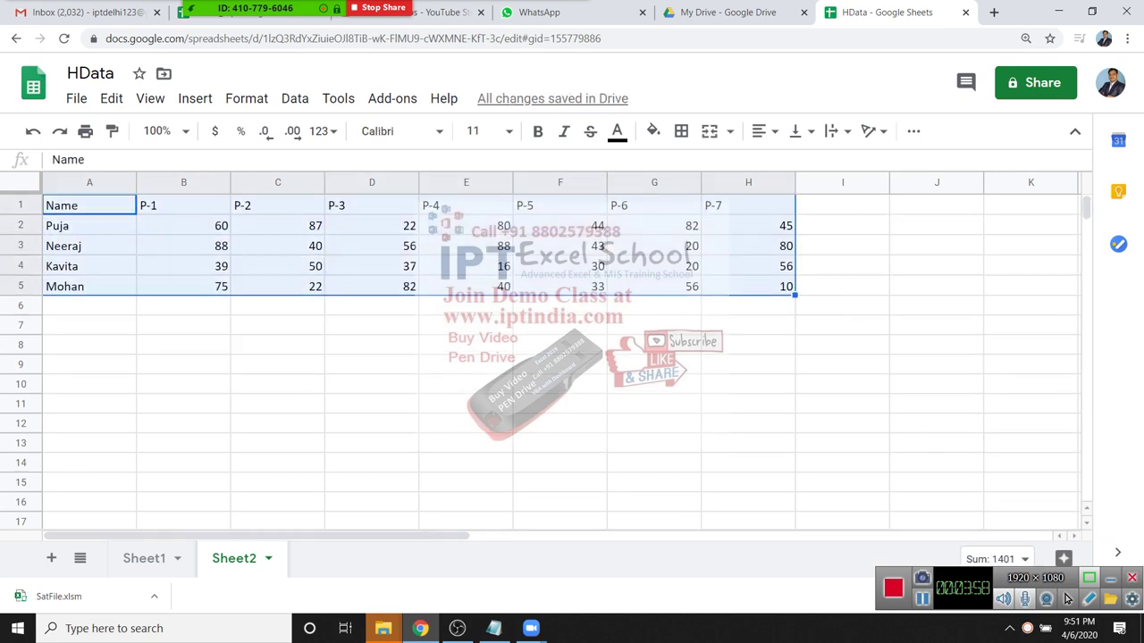
pyautogui.click(195, 99)
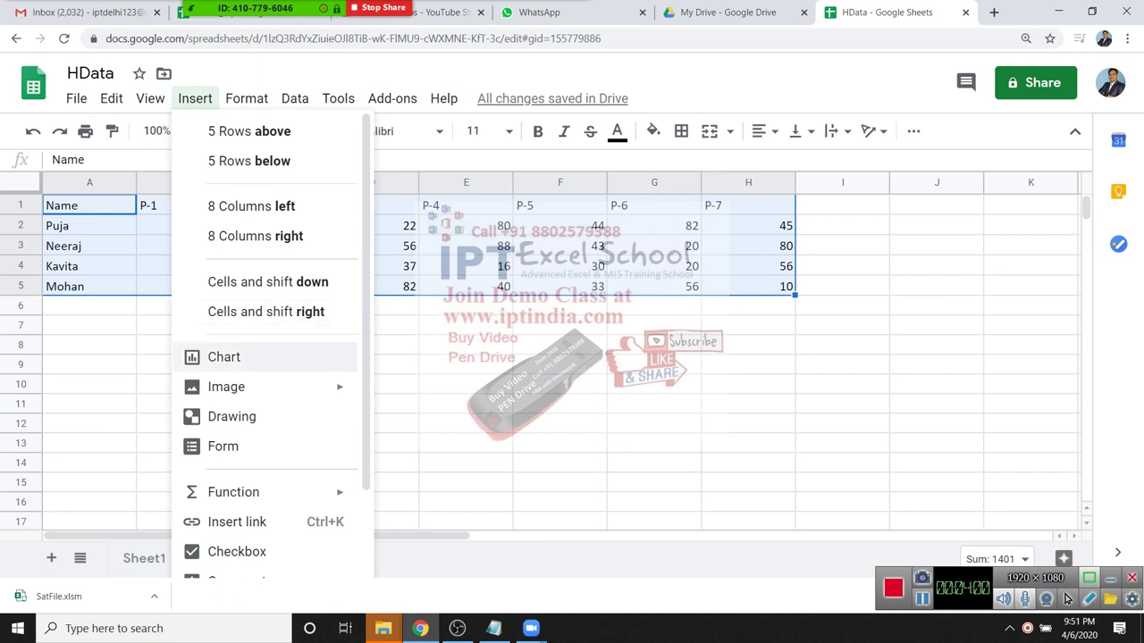
# Insert a chart of A1:H5 with Stacking set to None, placed to the right of the names
pyautogui.click(224, 356)
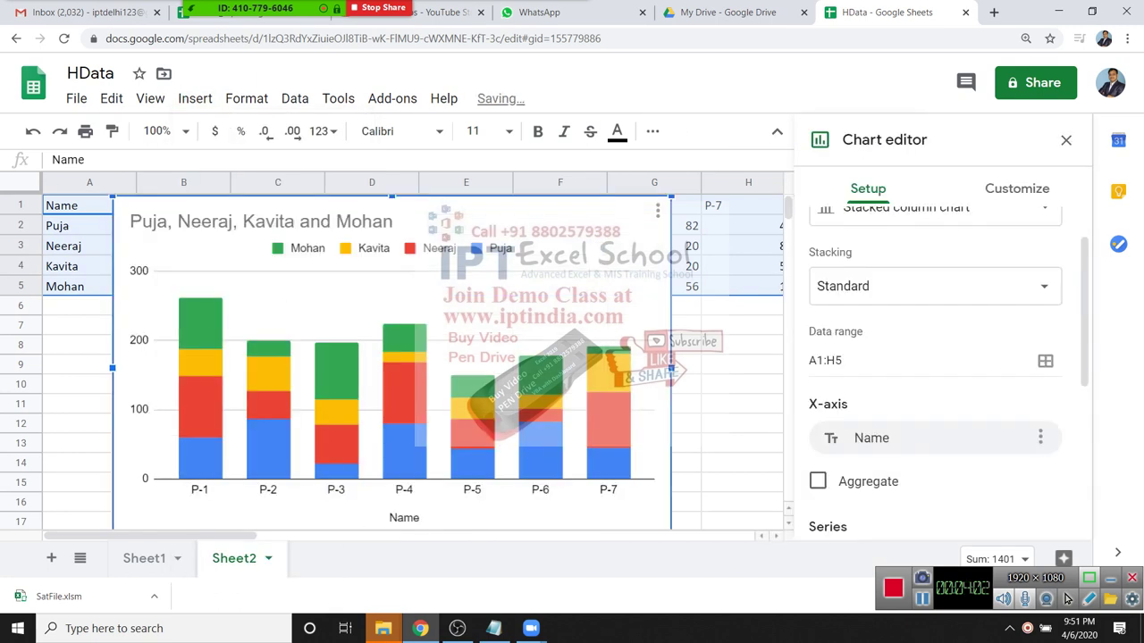
pyautogui.click(930, 286)
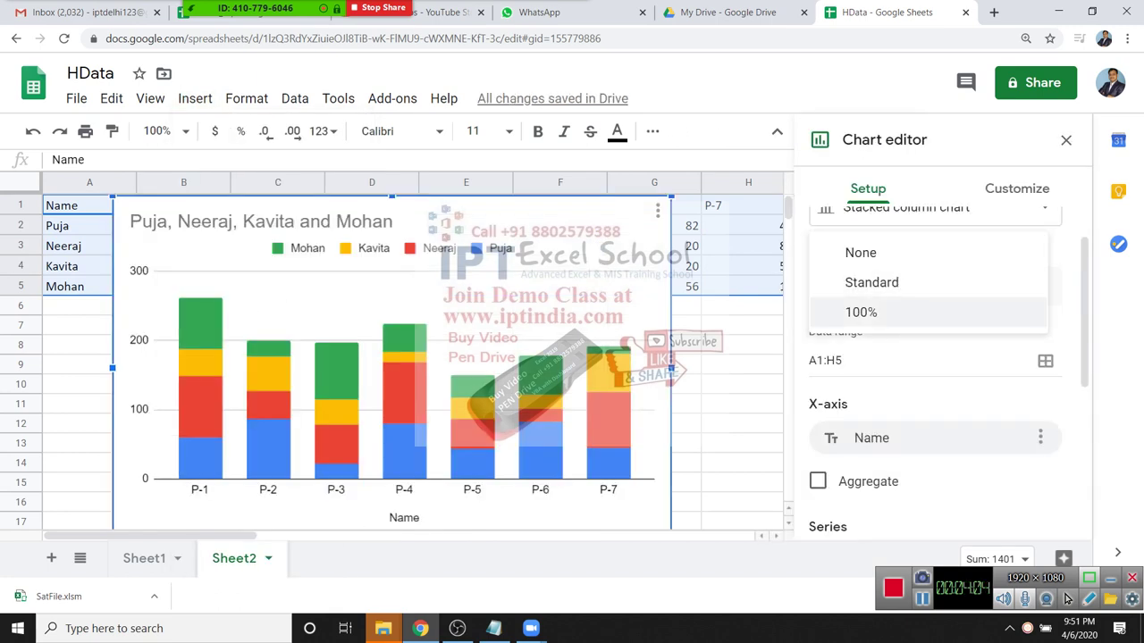
pyautogui.click(861, 253)
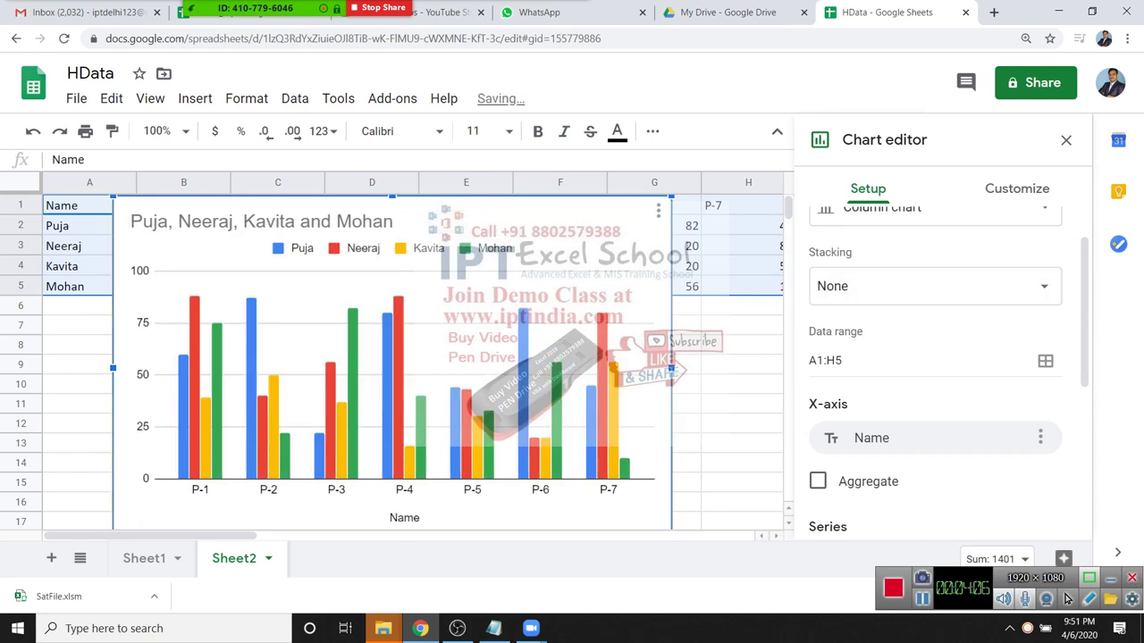
pyautogui.moveTo(269, 222); pyautogui.dragTo(377, 249)
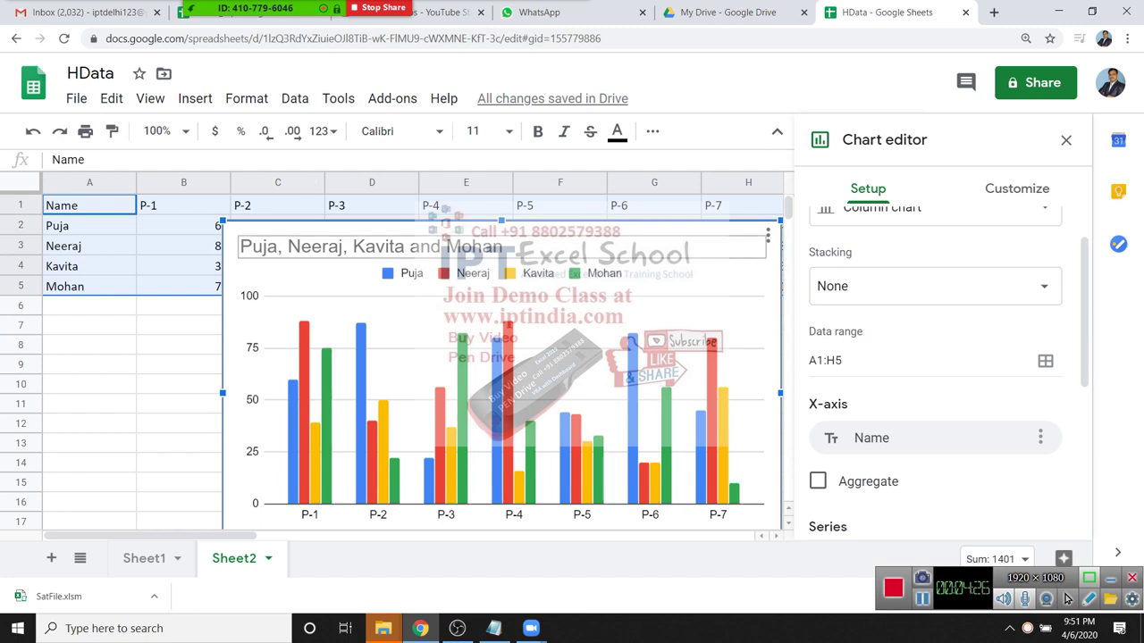
pyautogui.click(371, 246)
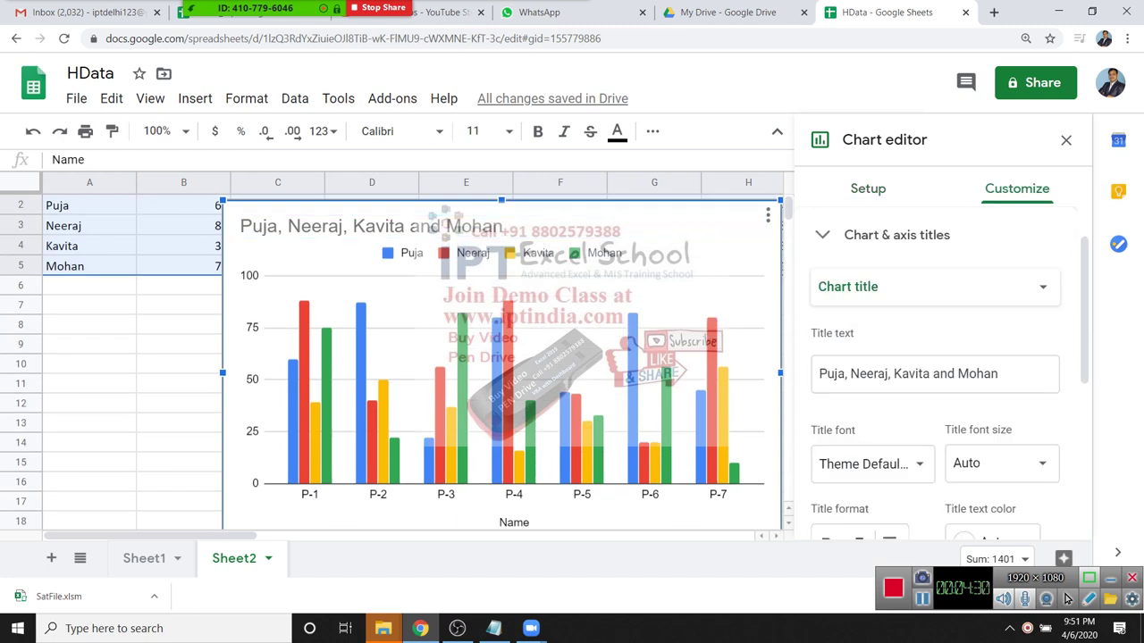
pyautogui.scroll(-1, 935, 277)
pyautogui.scroll(1, 935, 357)
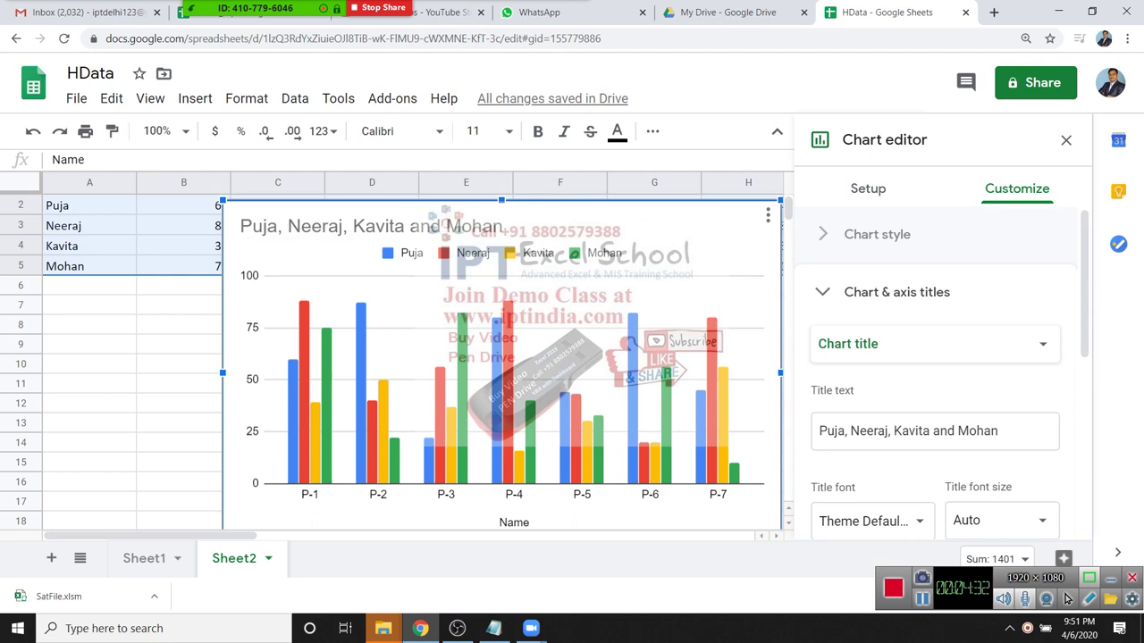
pyautogui.click(877, 234)
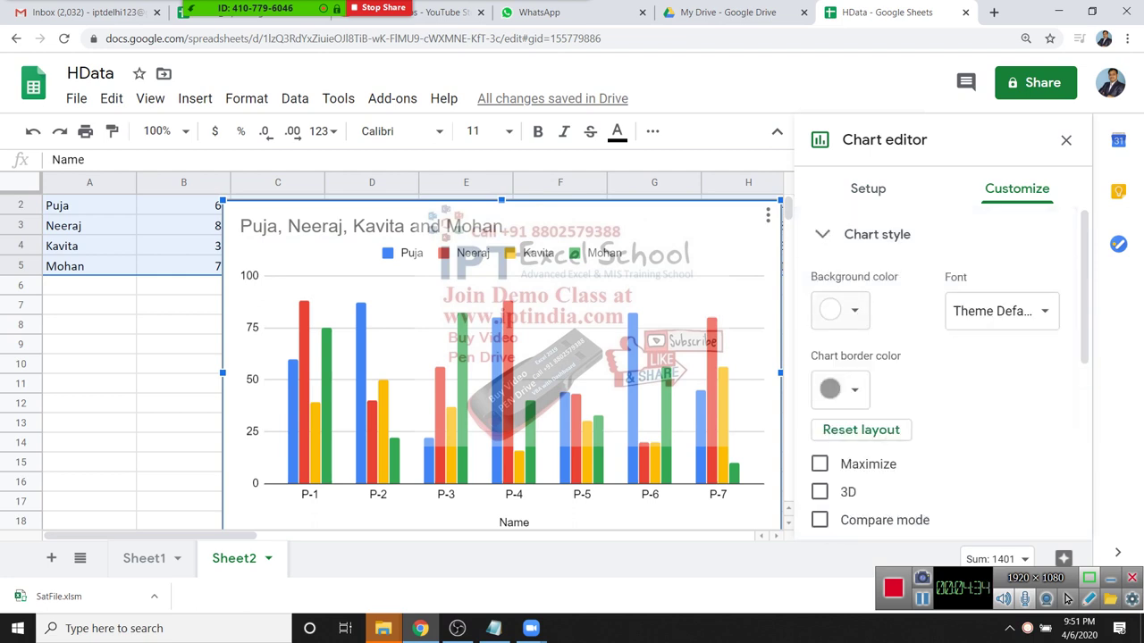
pyautogui.click(876, 234)
pyautogui.scroll(-1, 935, 358)
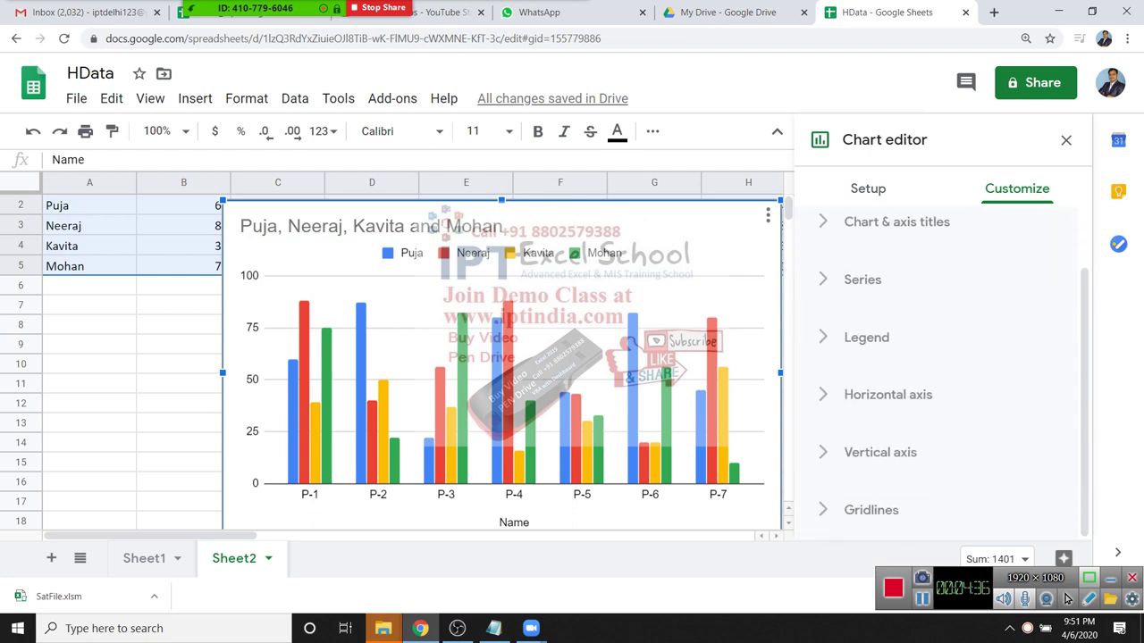
pyautogui.scroll(2, 935, 358)
pyautogui.click(868, 189)
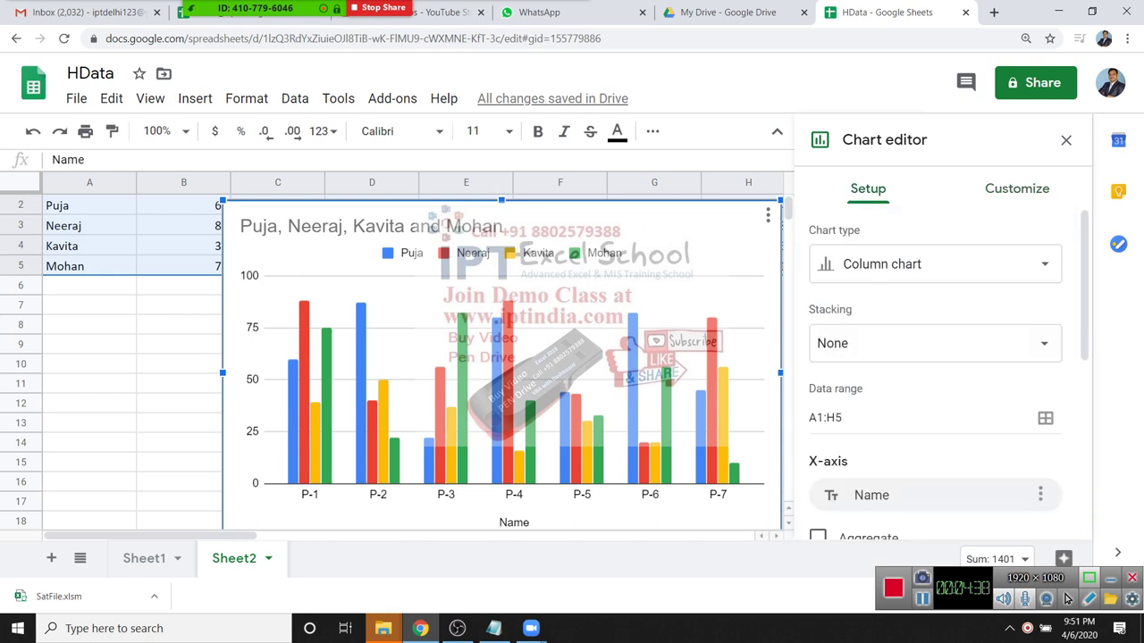
pyautogui.click(935, 343)
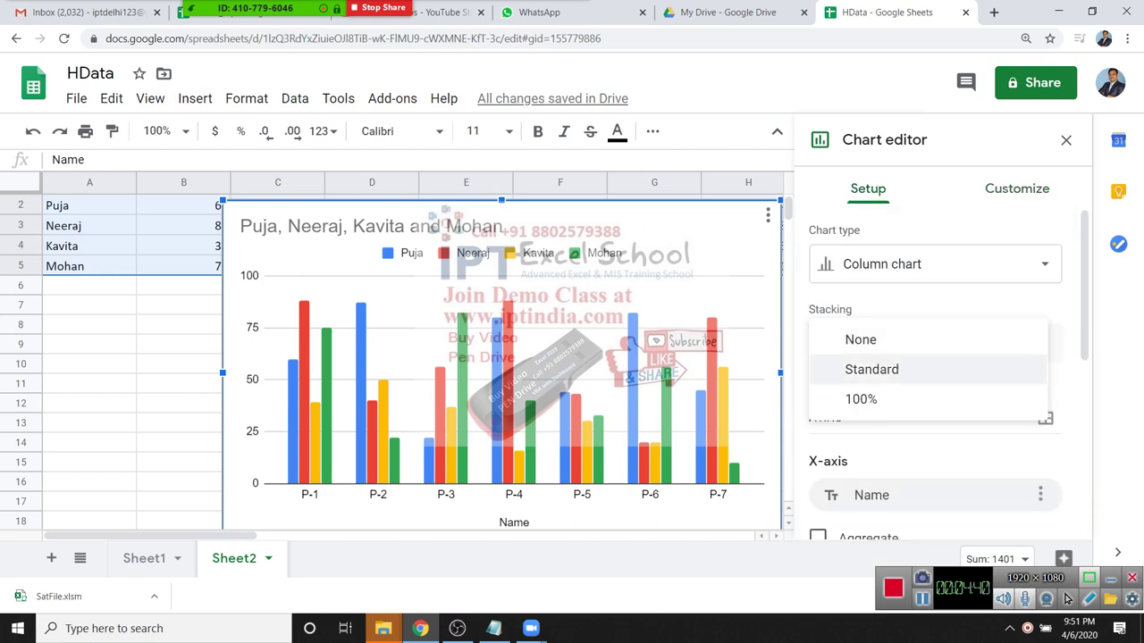
pyautogui.click(855, 367)
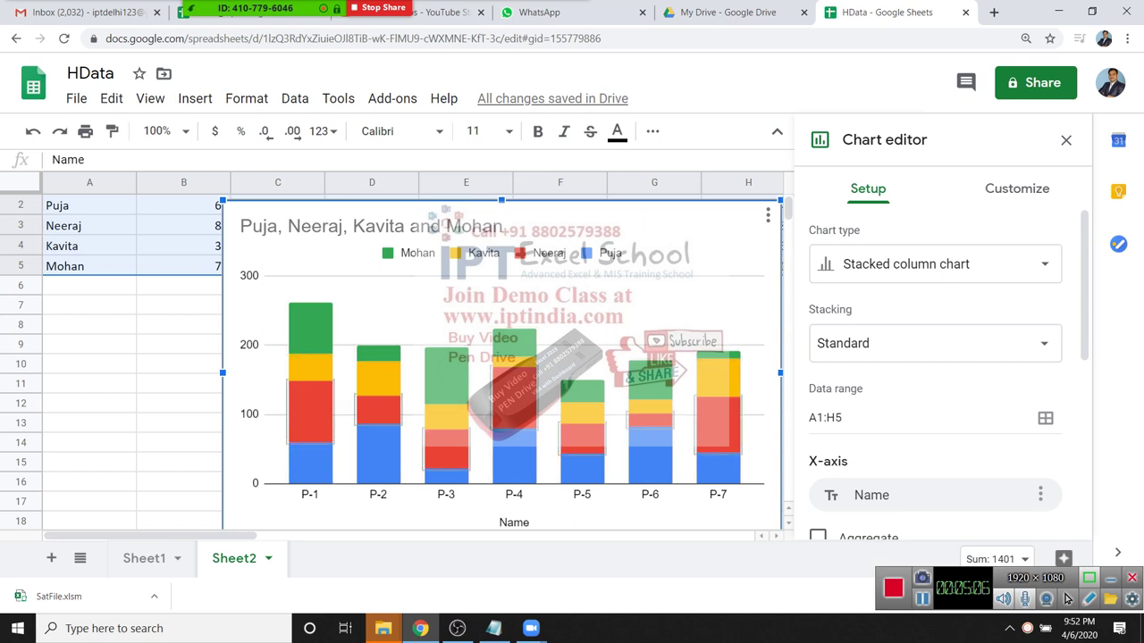
pyautogui.click(935, 343)
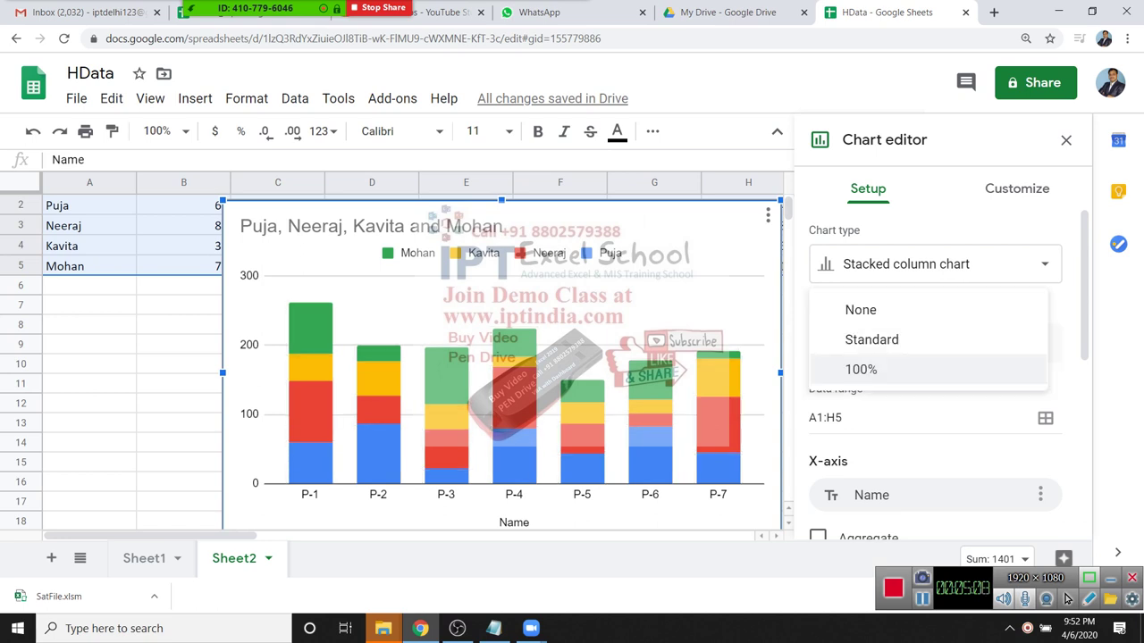
pyautogui.click(860, 369)
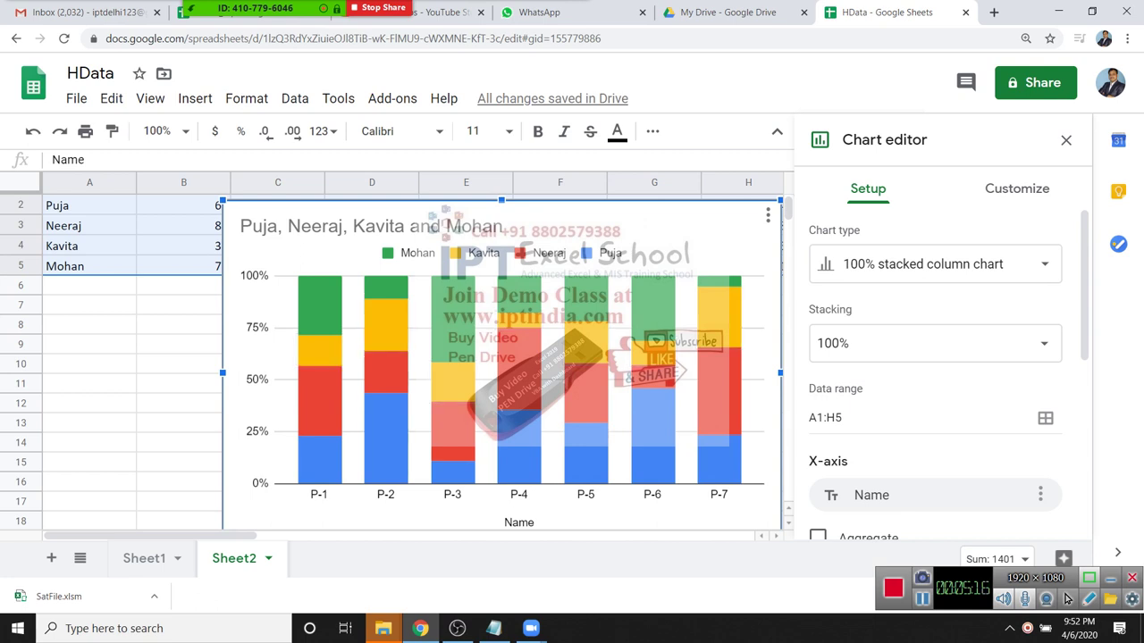
pyautogui.click(934, 344)
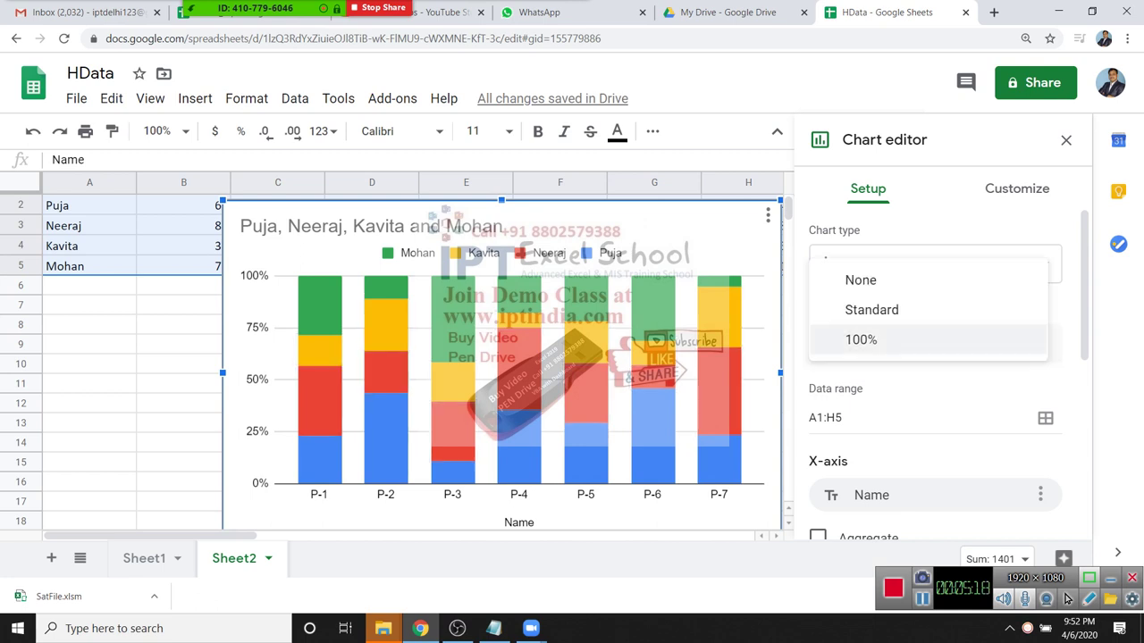
pyautogui.click(861, 280)
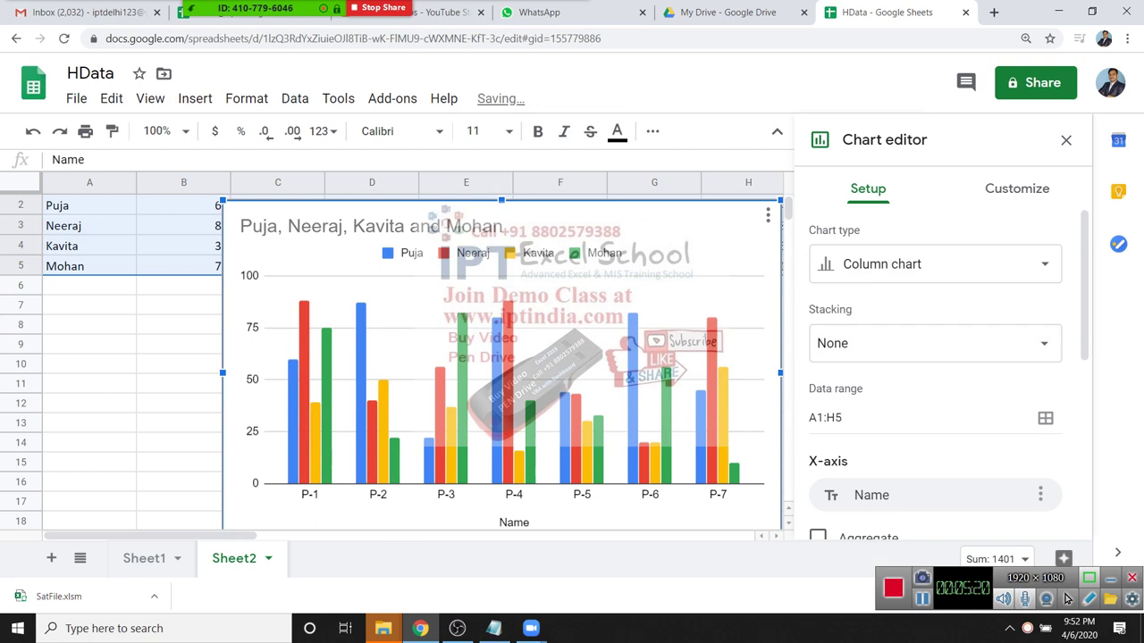
pyautogui.scroll(-1, 934, 357)
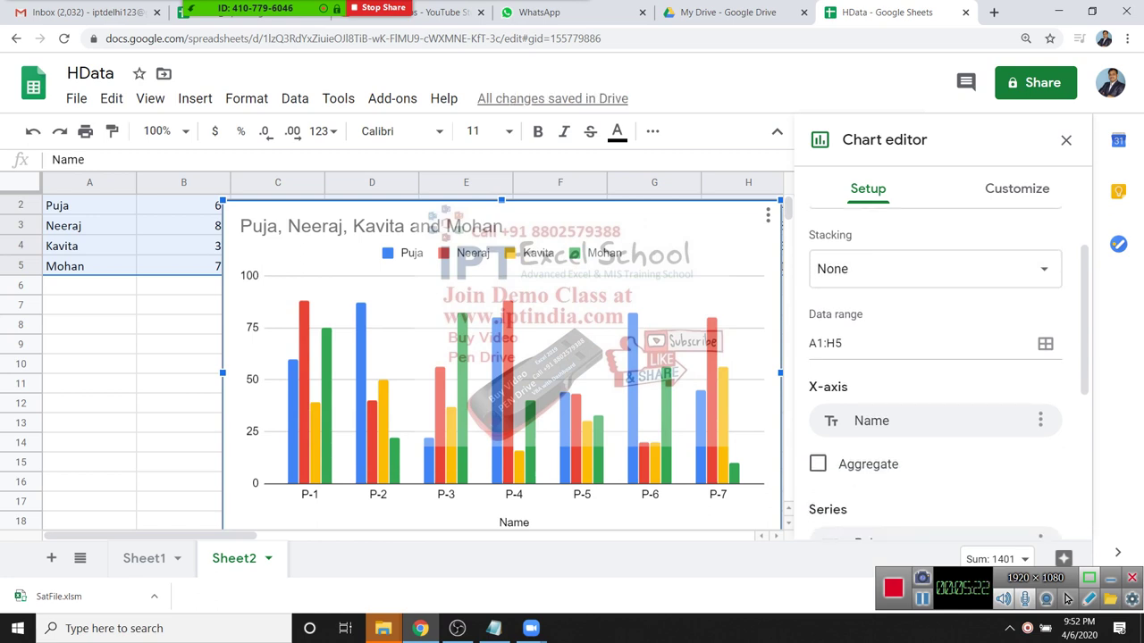
pyautogui.click(840, 343)
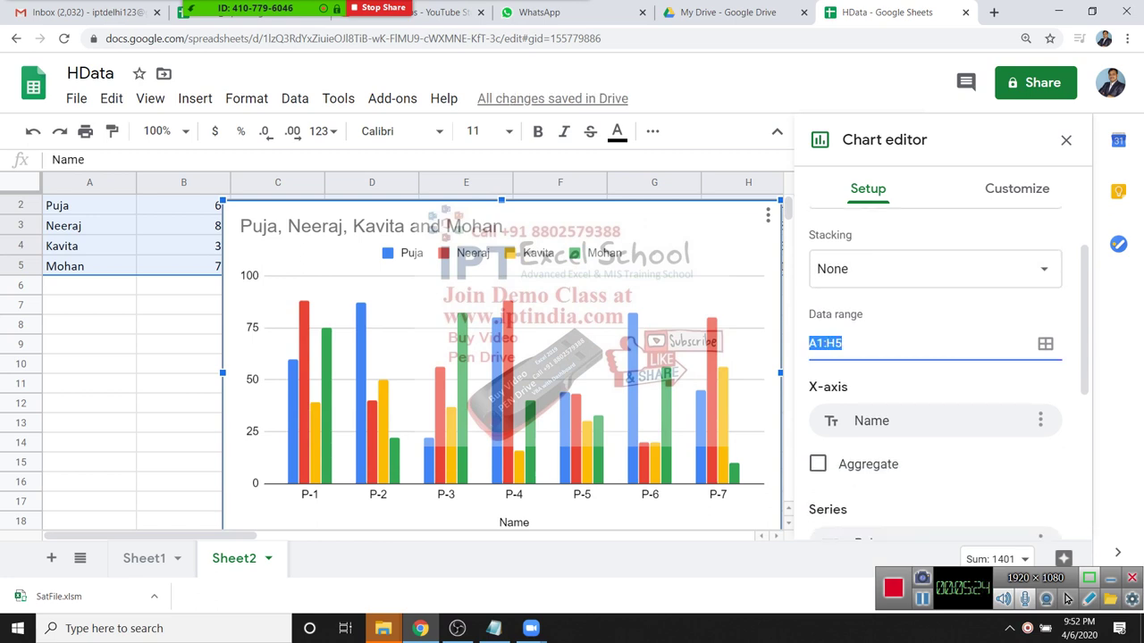
pyautogui.press('Return')
pyautogui.scroll(-1, 934, 375)
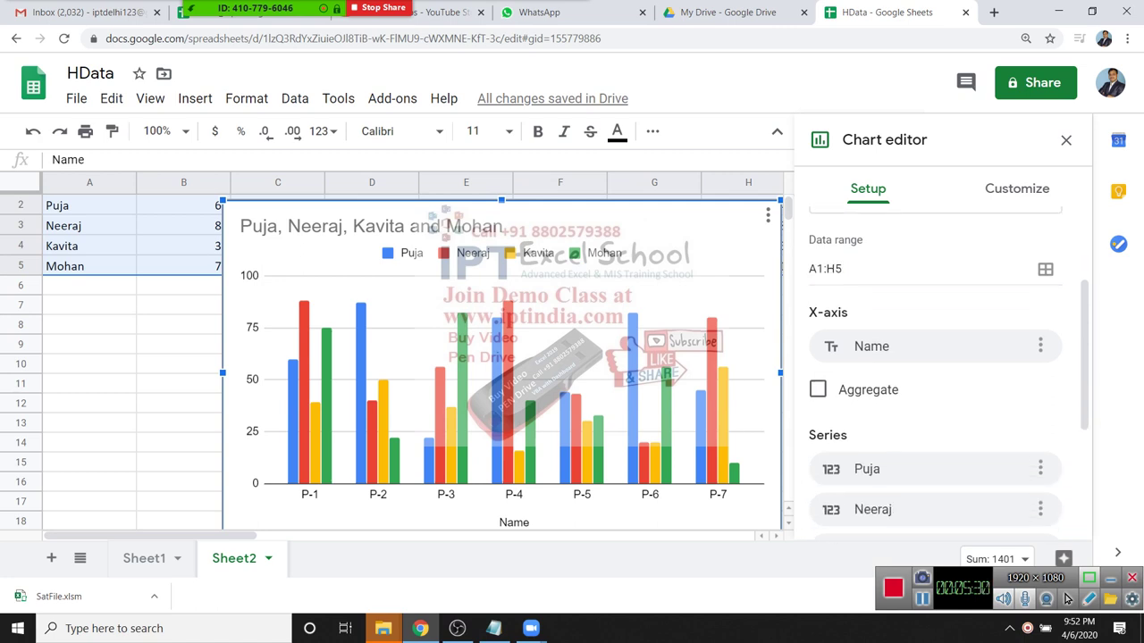
pyautogui.scroll(-1, 935, 402)
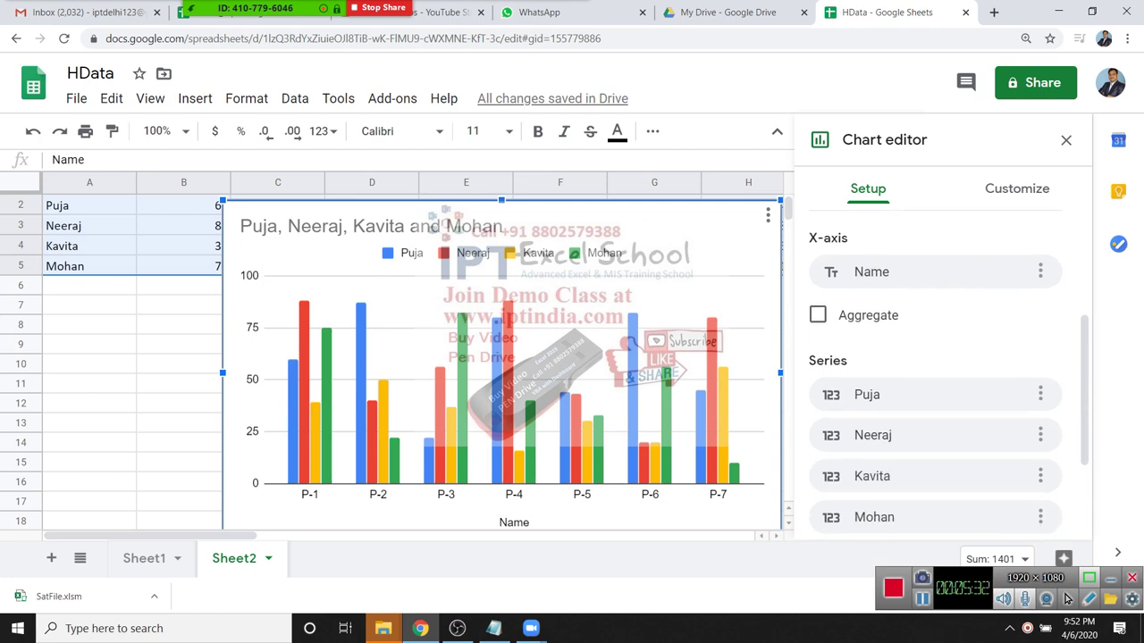
pyautogui.scroll(2, 935, 375)
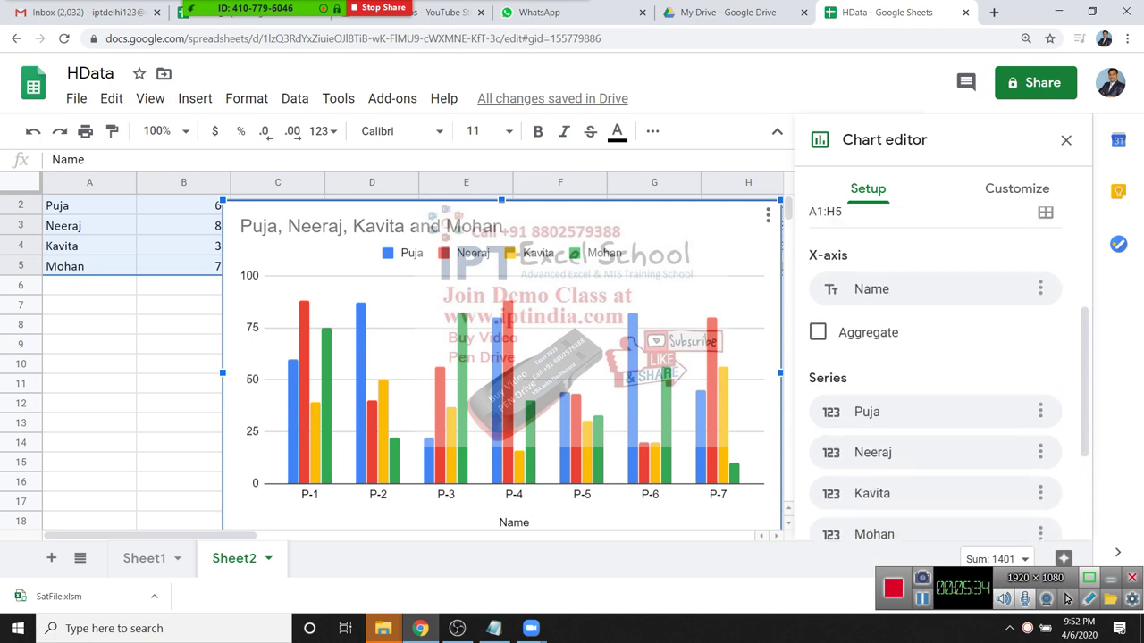
pyautogui.scroll(-3, 935, 375)
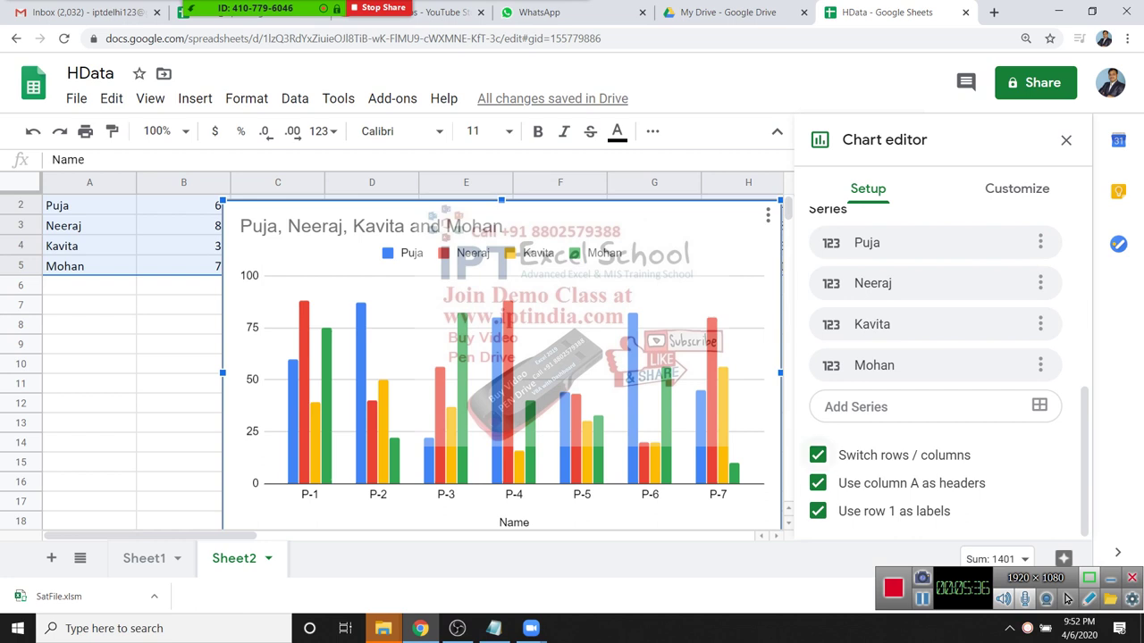
pyautogui.scroll(3, 935, 375)
pyautogui.scroll(-1, 935, 375)
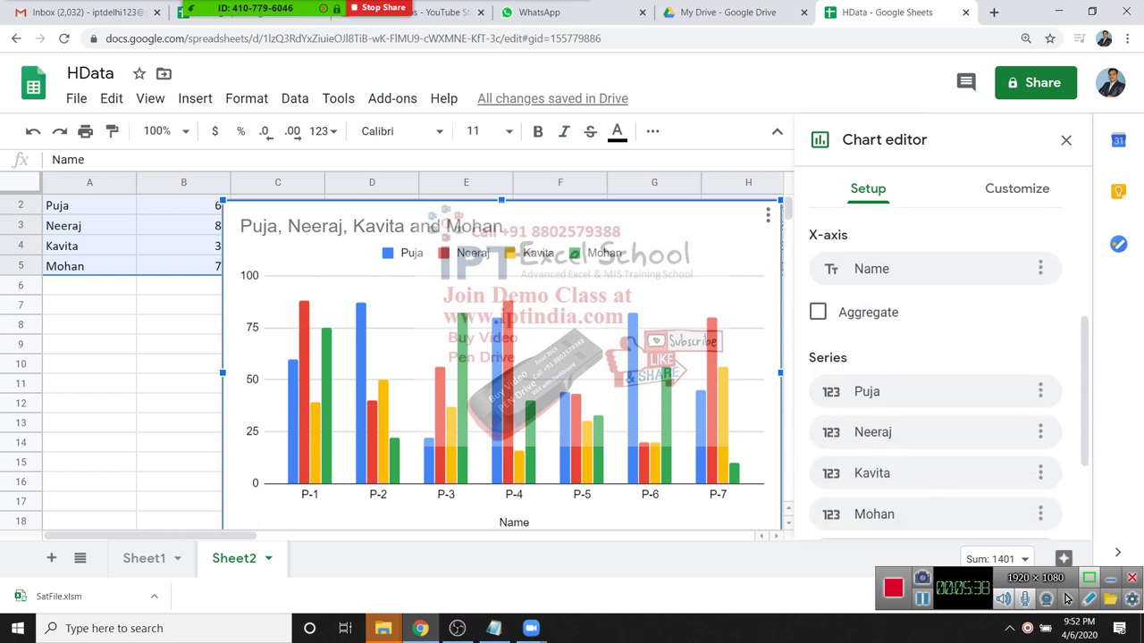
pyautogui.scroll(-1, 935, 375)
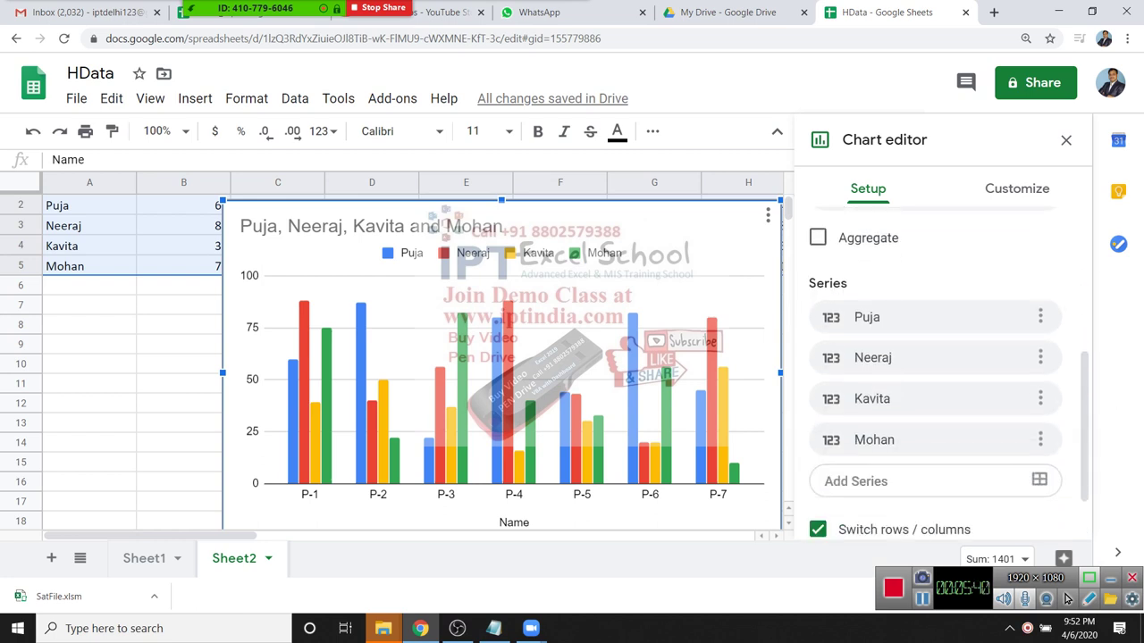
pyautogui.scroll(1, 934, 376)
pyautogui.scroll(1, 935, 375)
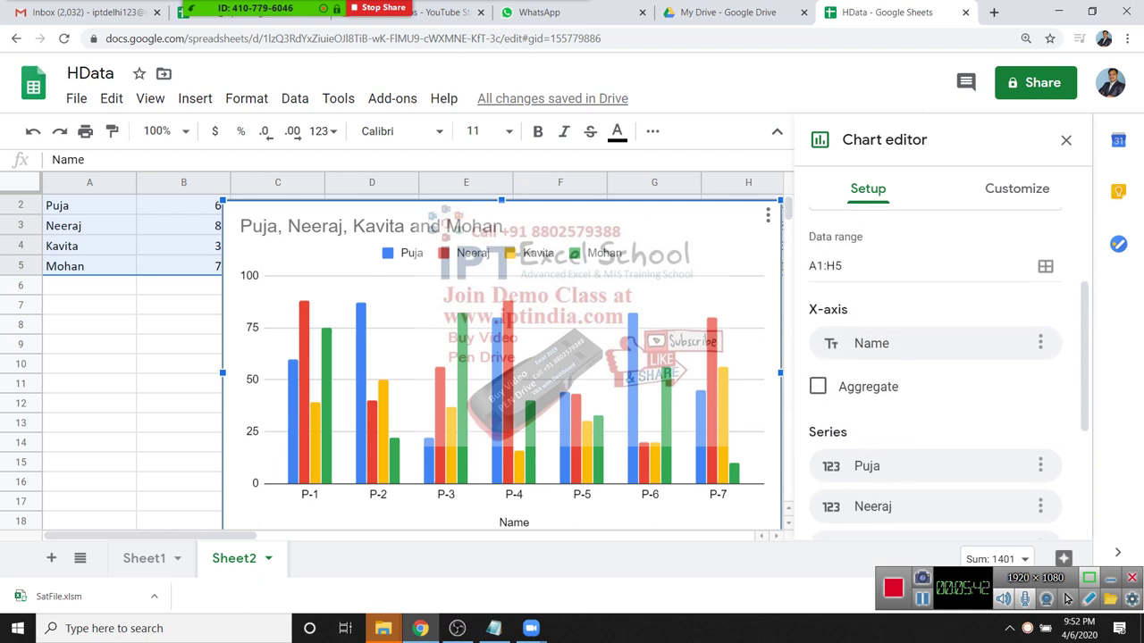
pyautogui.scroll(-1, 934, 375)
pyautogui.scroll(-1, 935, 375)
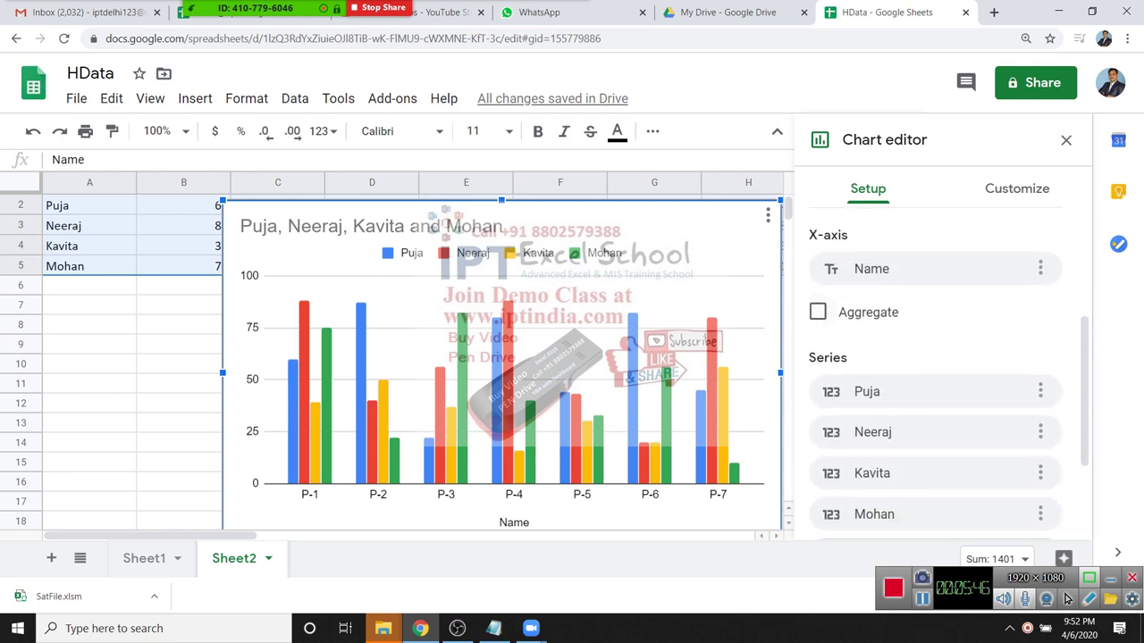
pyautogui.scroll(2, 935, 375)
# Tick Aggregate on the Name x-axis so all four student series use Sum
pyautogui.click(1040, 417)
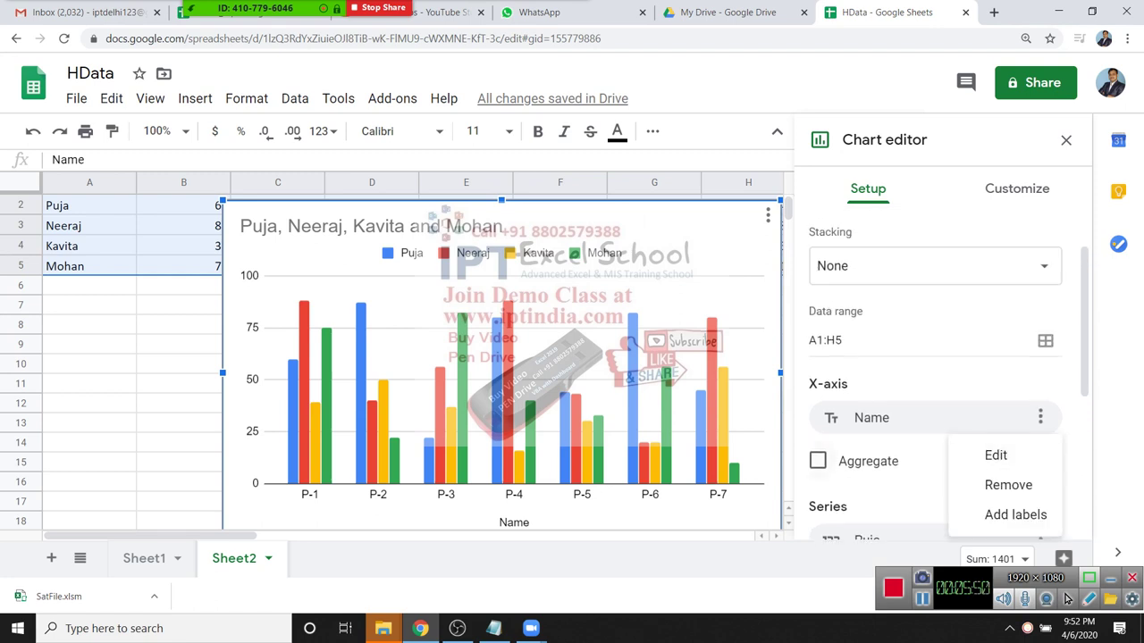
pyautogui.click(818, 461)
pyautogui.scroll(-1, 935, 375)
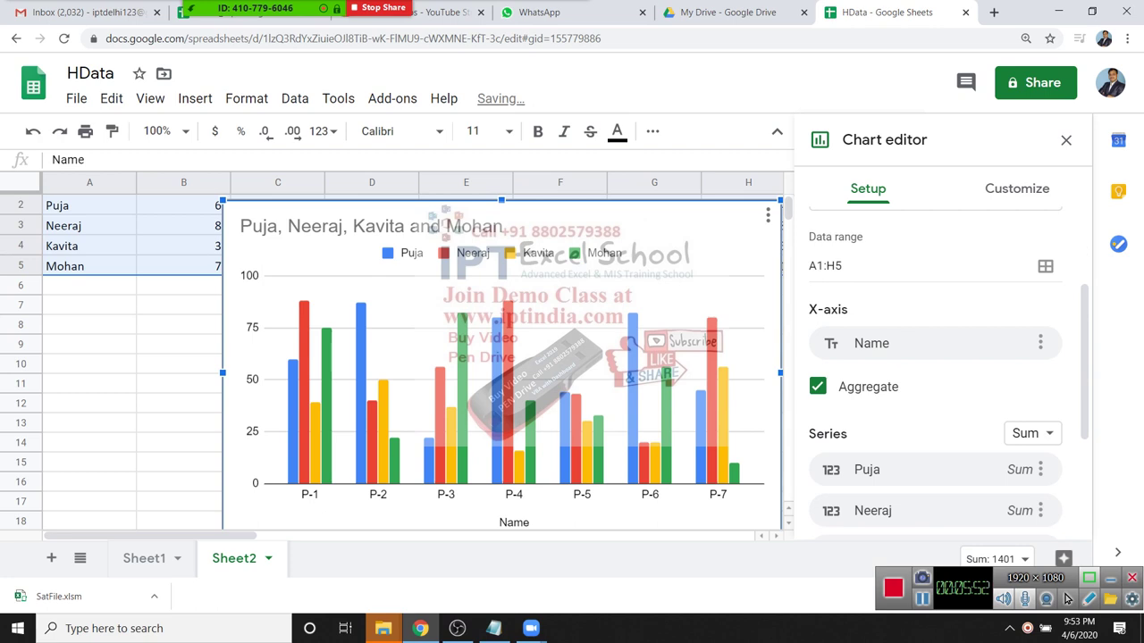
pyautogui.click(1045, 265)
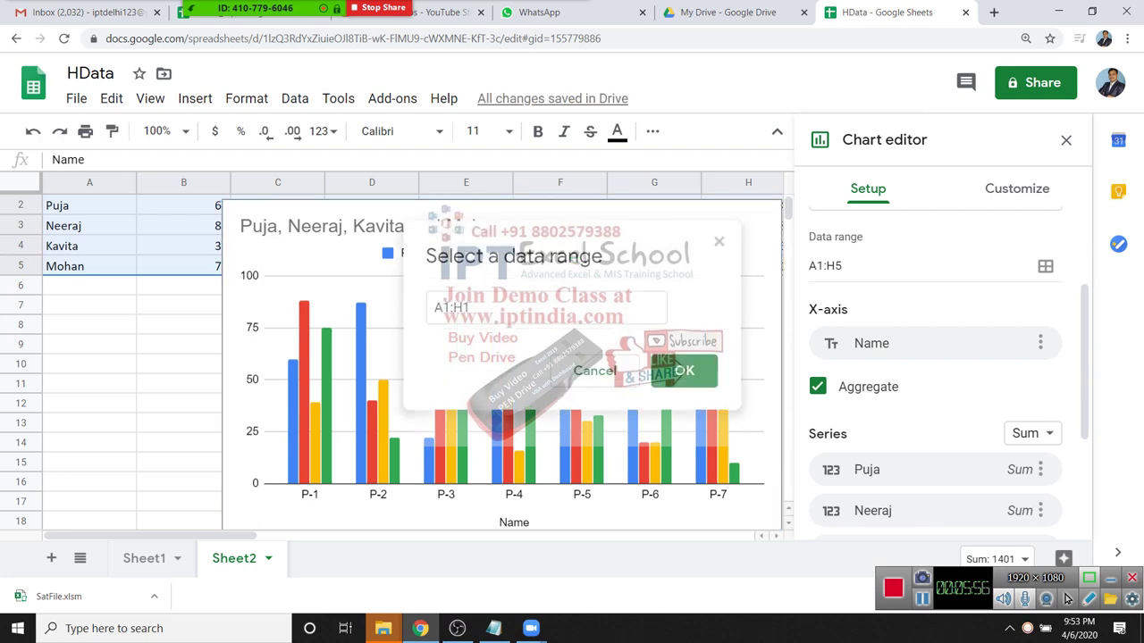
pyautogui.press('Escape')
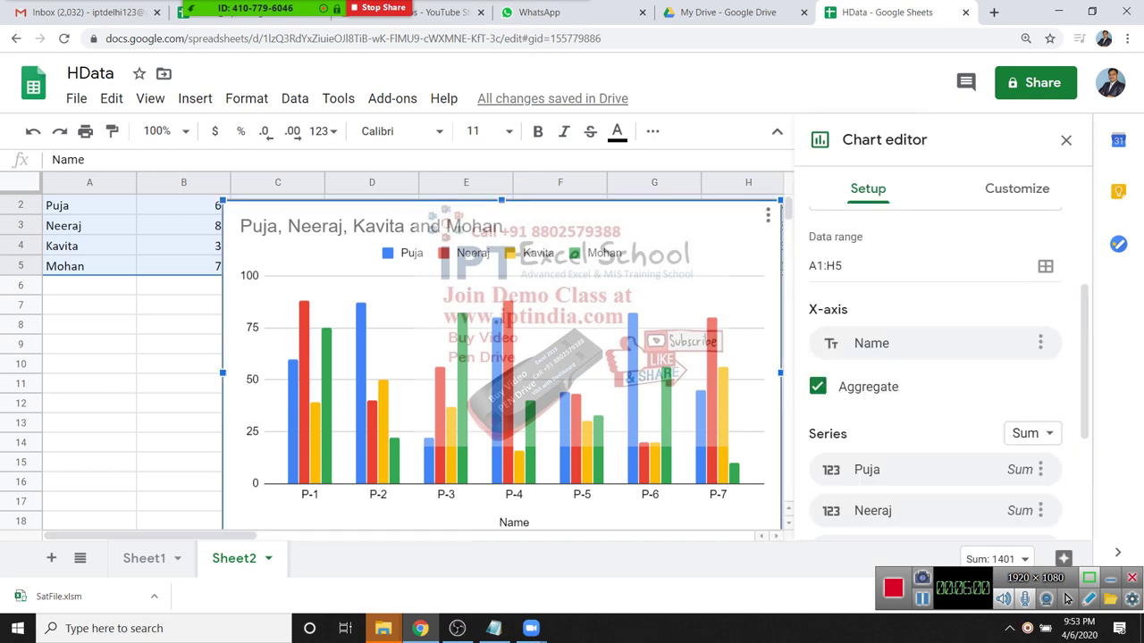
pyautogui.scroll(-3, 935, 375)
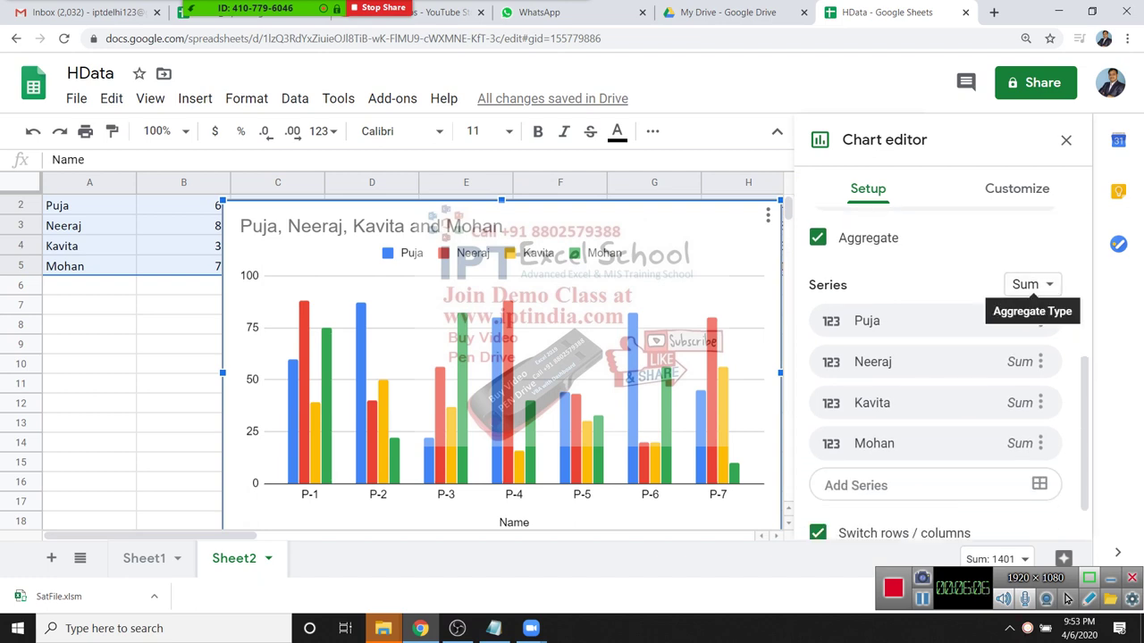
pyautogui.scroll(-1, 935, 375)
pyautogui.scroll(3, 935, 376)
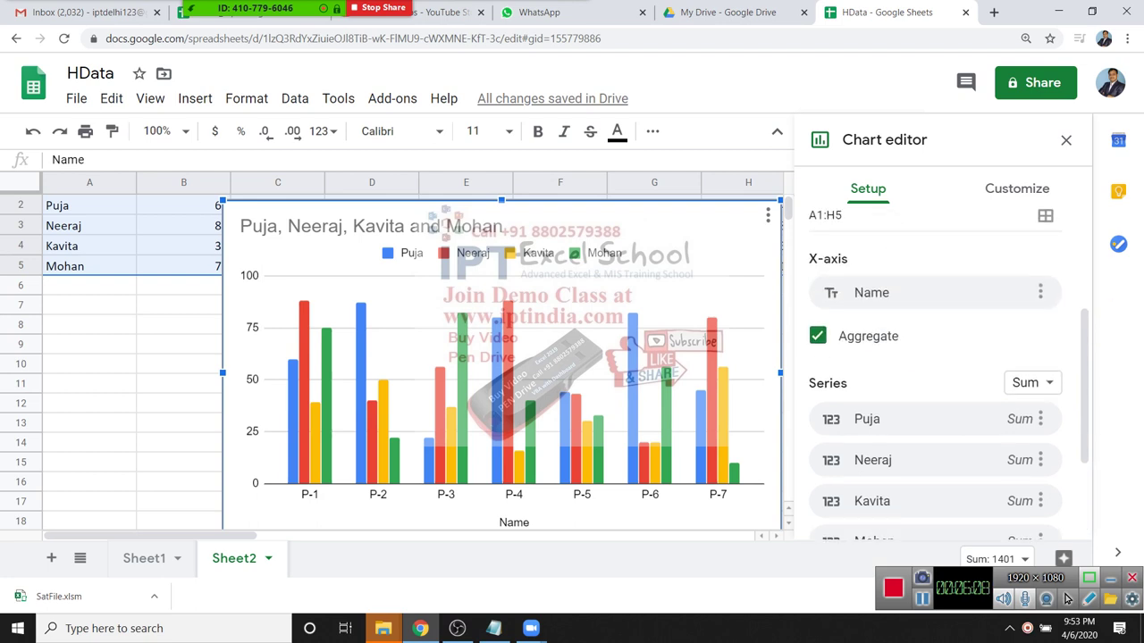
pyautogui.scroll(-3, 935, 376)
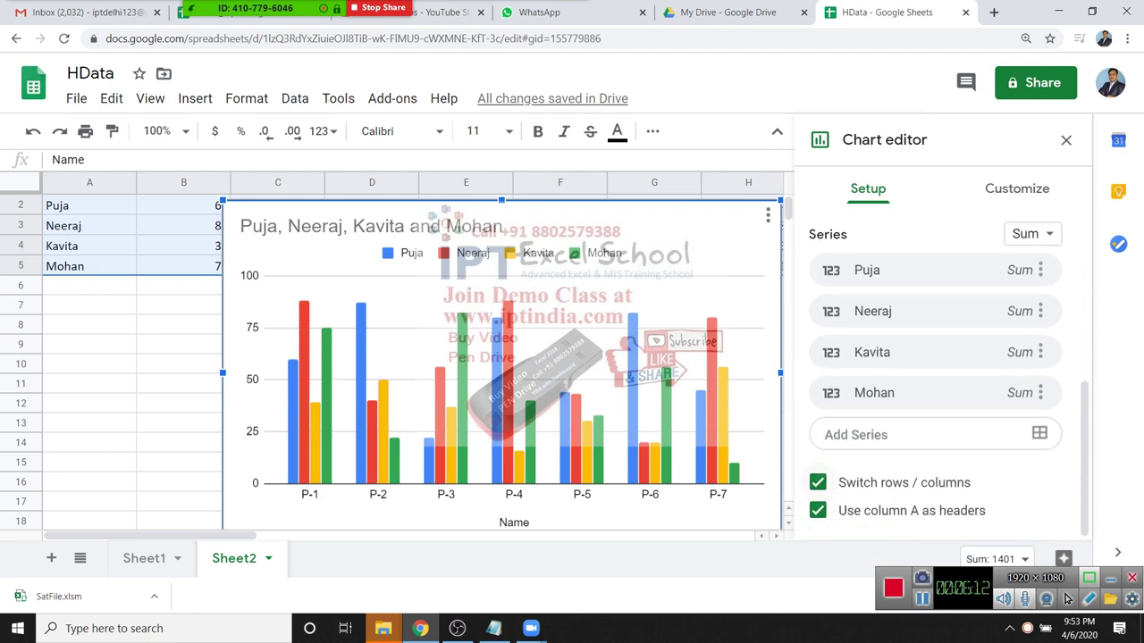
pyautogui.click(817, 483)
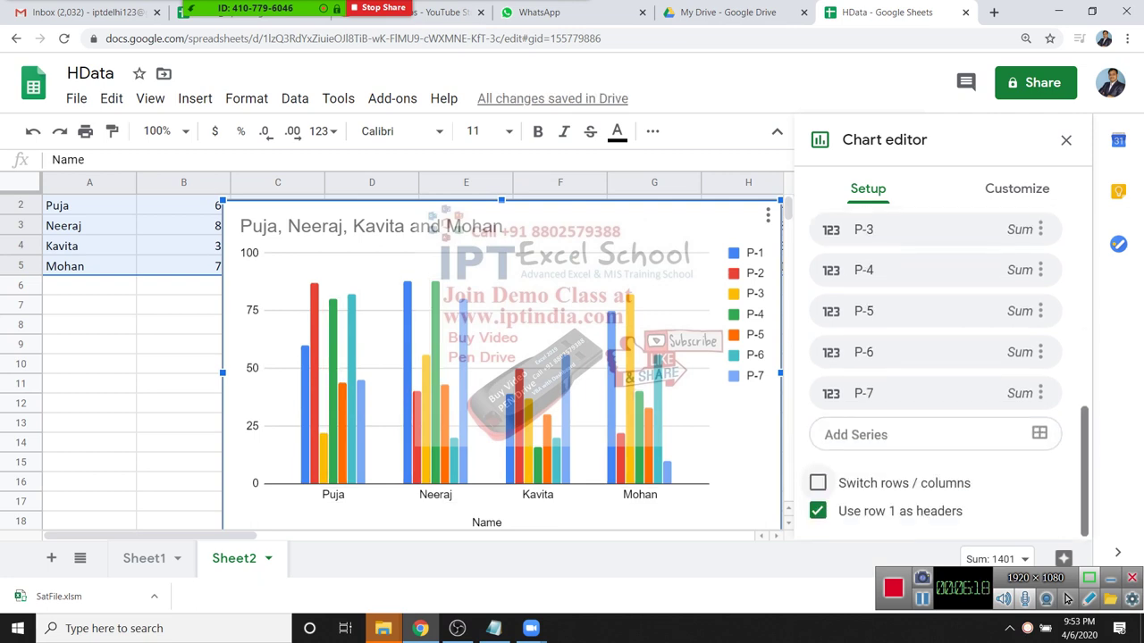
pyautogui.click(817, 482)
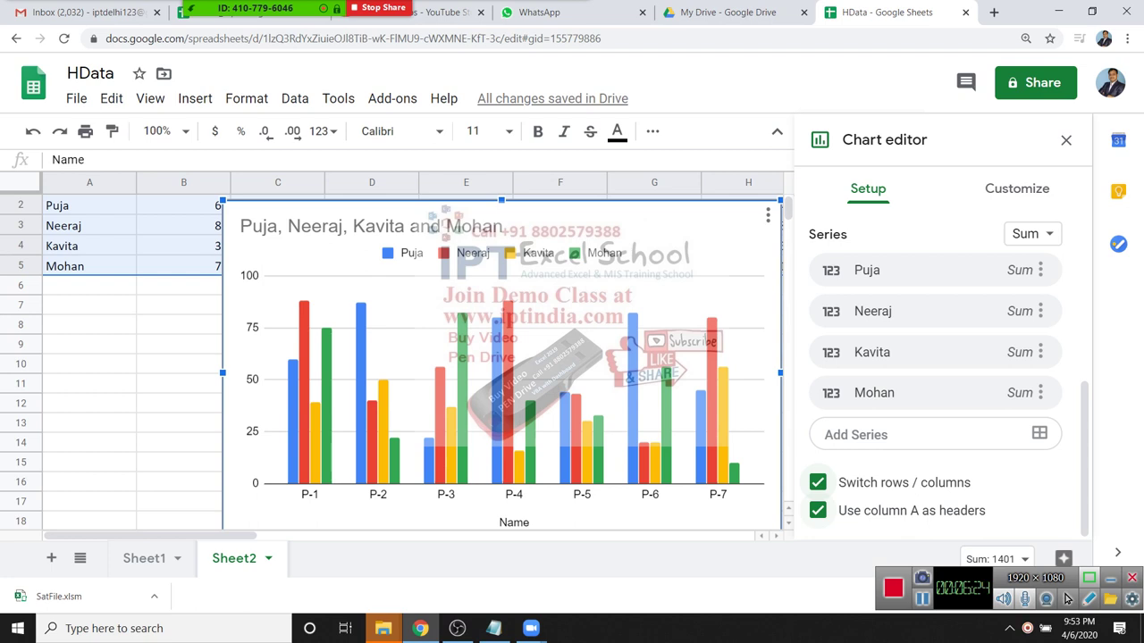
pyautogui.click(818, 510)
pyautogui.click(818, 510)
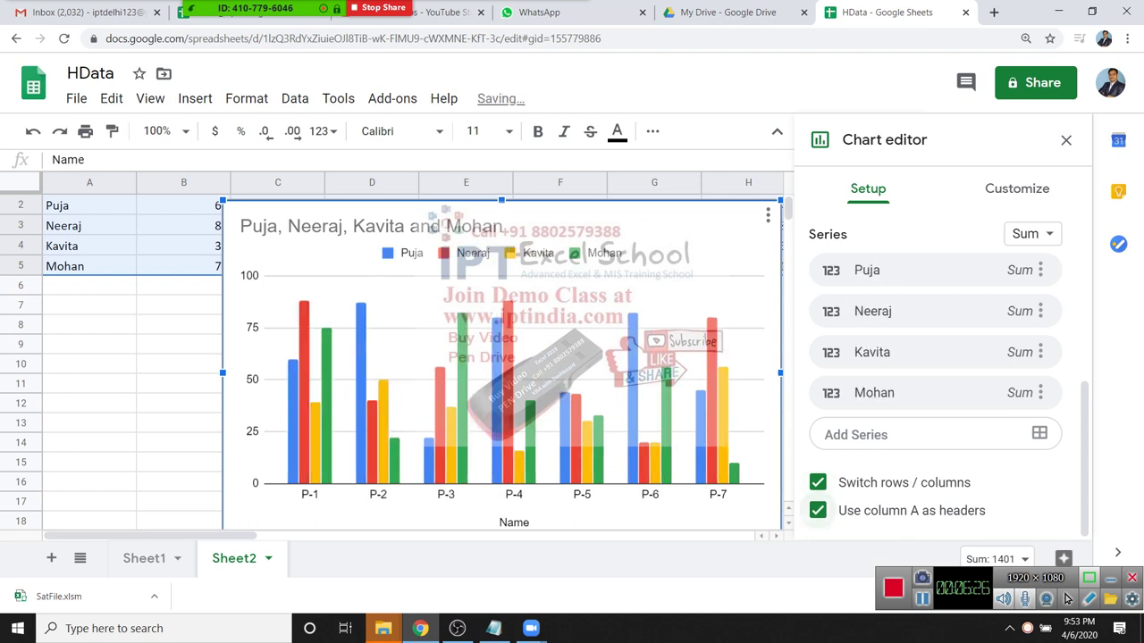
pyautogui.click(818, 510)
pyautogui.click(818, 511)
pyautogui.click(818, 510)
pyautogui.click(817, 511)
pyautogui.click(817, 510)
pyautogui.click(818, 510)
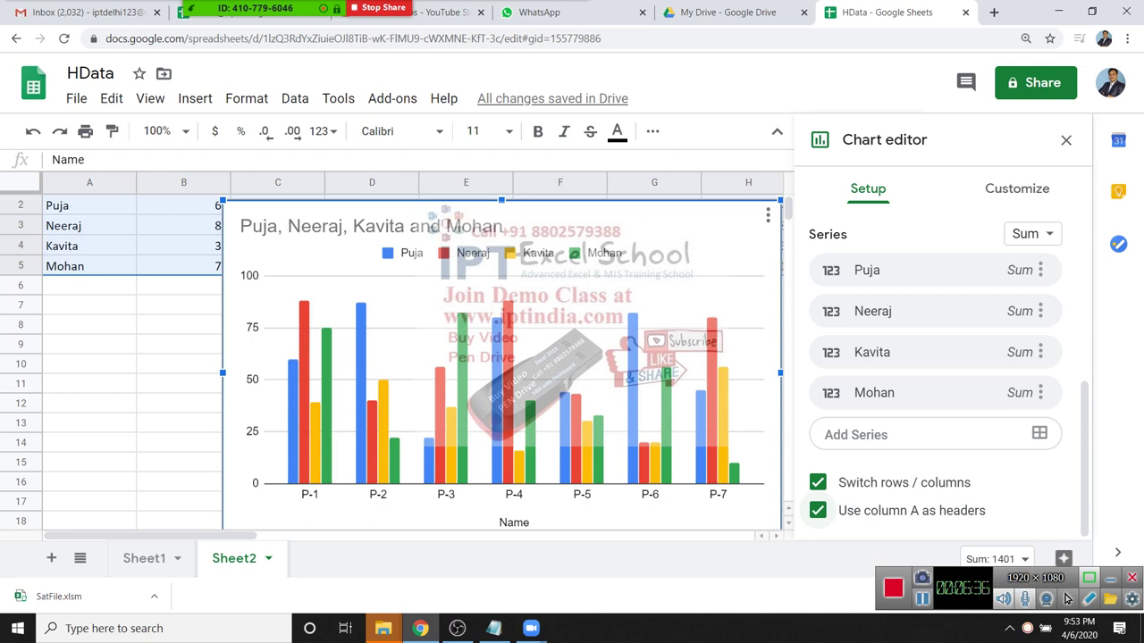
# Peek at the chart editor's Customize options, then go back to Setup
pyautogui.scroll(1, 943, 375)
pyautogui.scroll(-1, 943, 376)
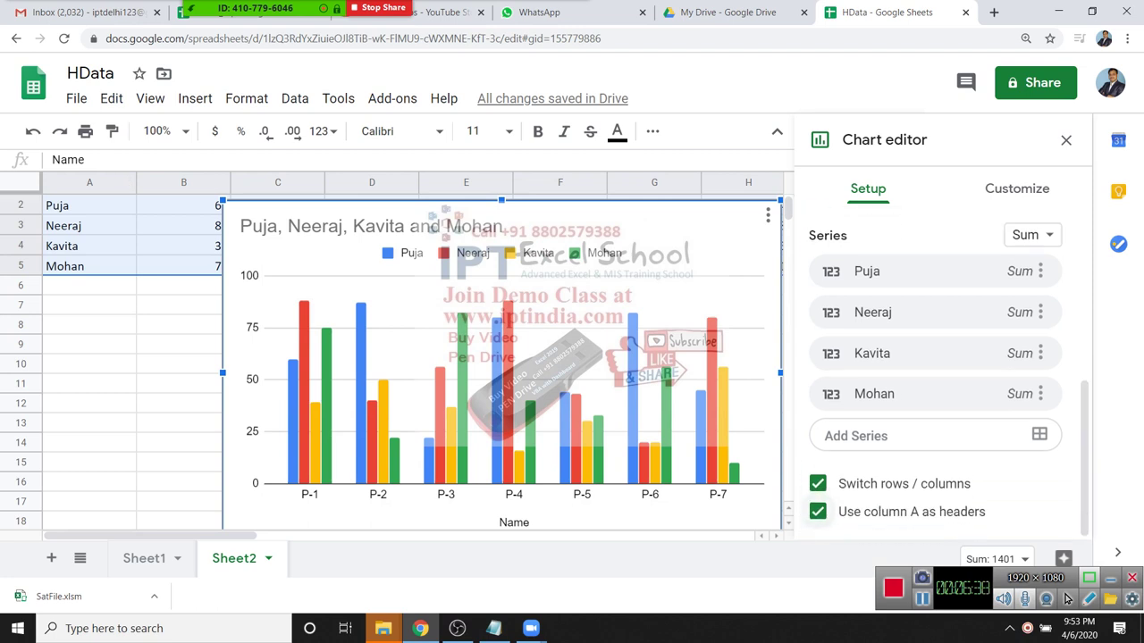
pyautogui.scroll(5, 943, 375)
pyautogui.scroll(-5, 943, 376)
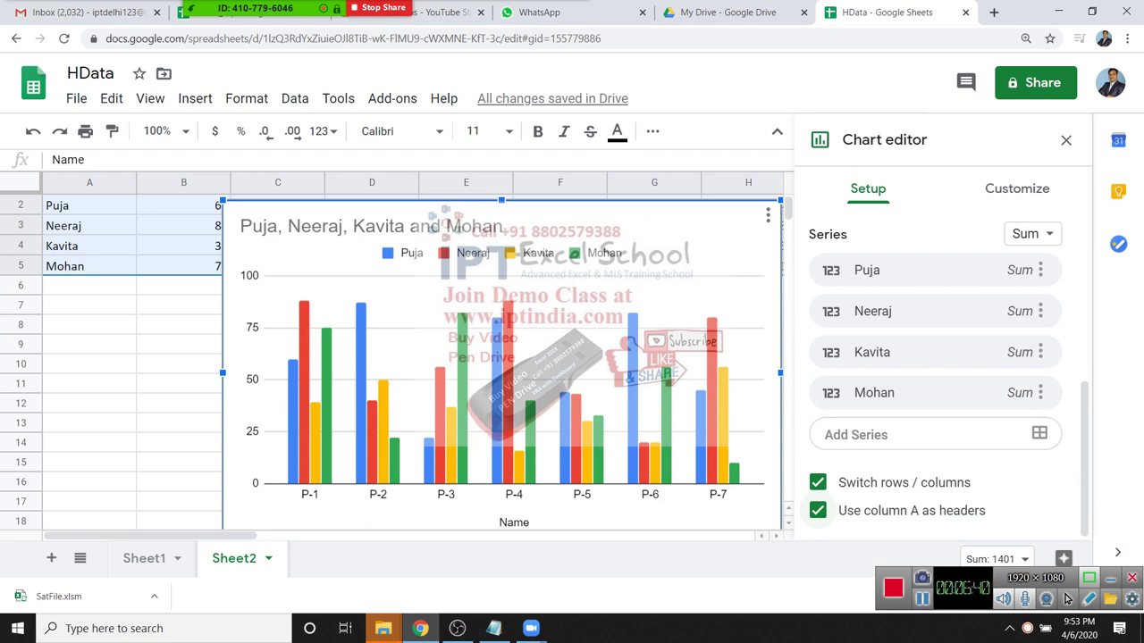
pyautogui.scroll(4, 939, 376)
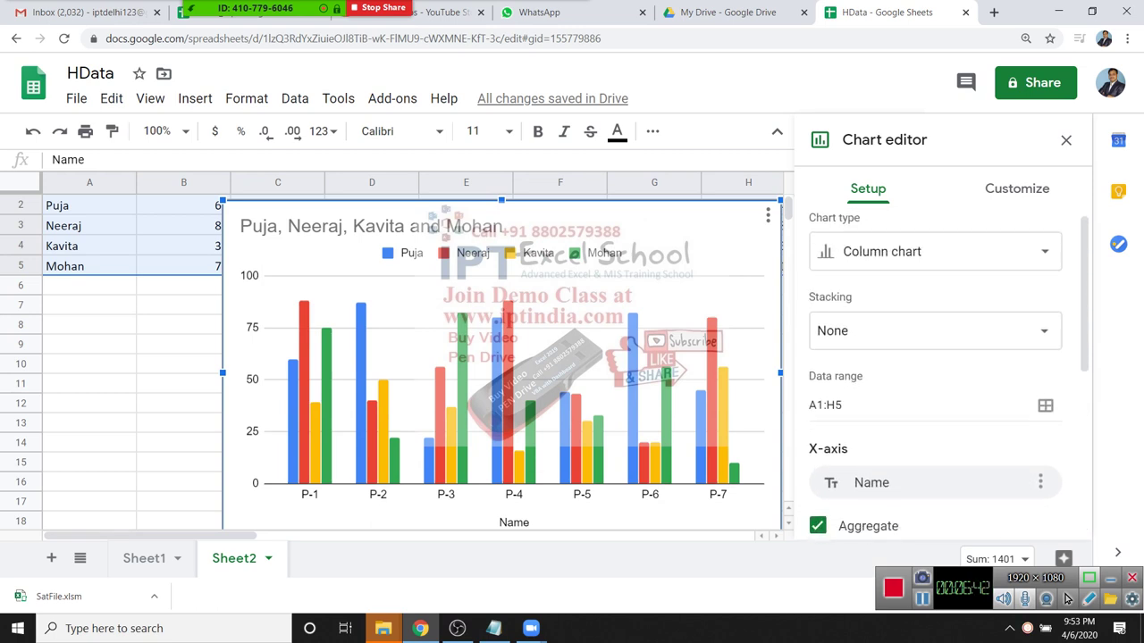
pyautogui.scroll(-2, 938, 375)
pyautogui.scroll(1, 938, 375)
pyautogui.scroll(-3, 938, 376)
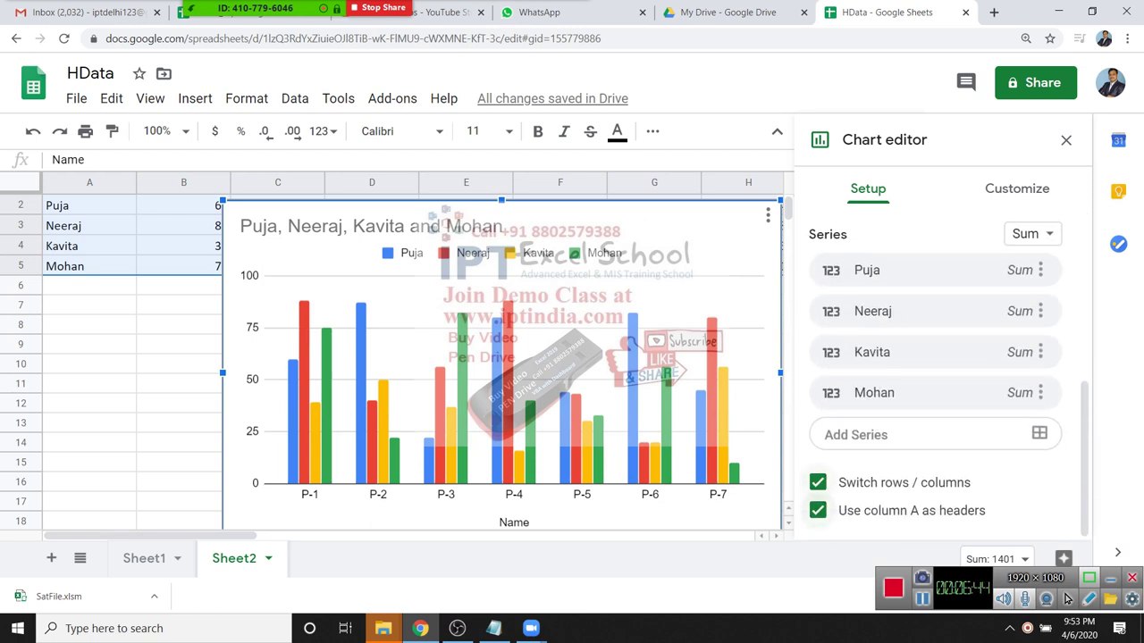
pyautogui.scroll(2, 939, 376)
pyautogui.scroll(2, 938, 375)
pyautogui.scroll(1, 939, 375)
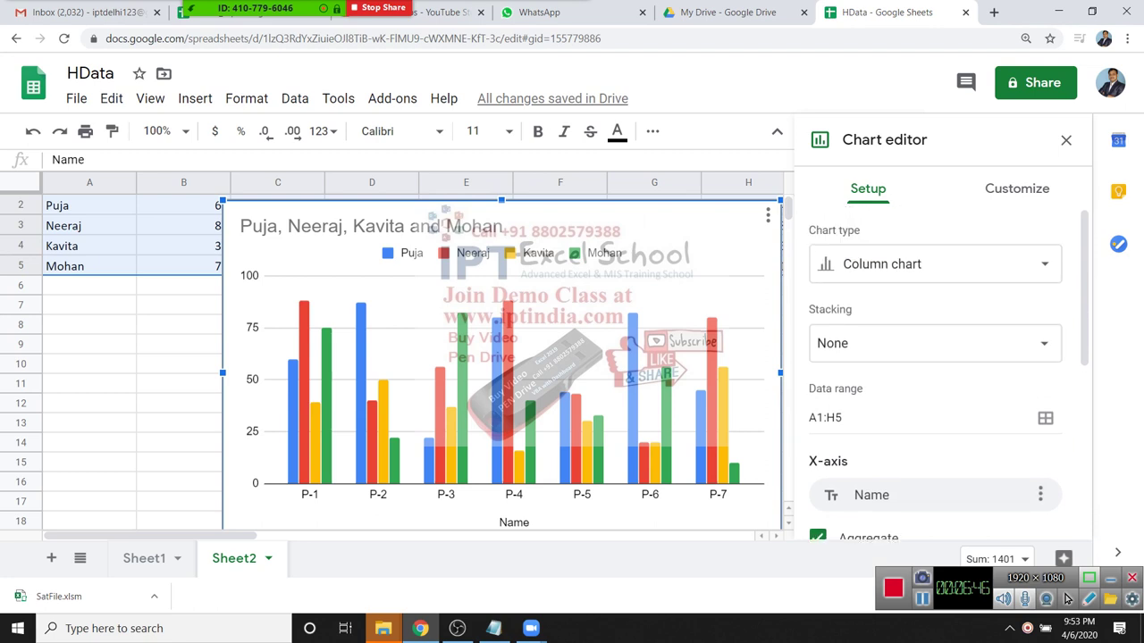
pyautogui.scroll(-2, 939, 375)
pyautogui.scroll(2, 939, 376)
pyautogui.scroll(-2, 939, 375)
pyautogui.scroll(1, 939, 375)
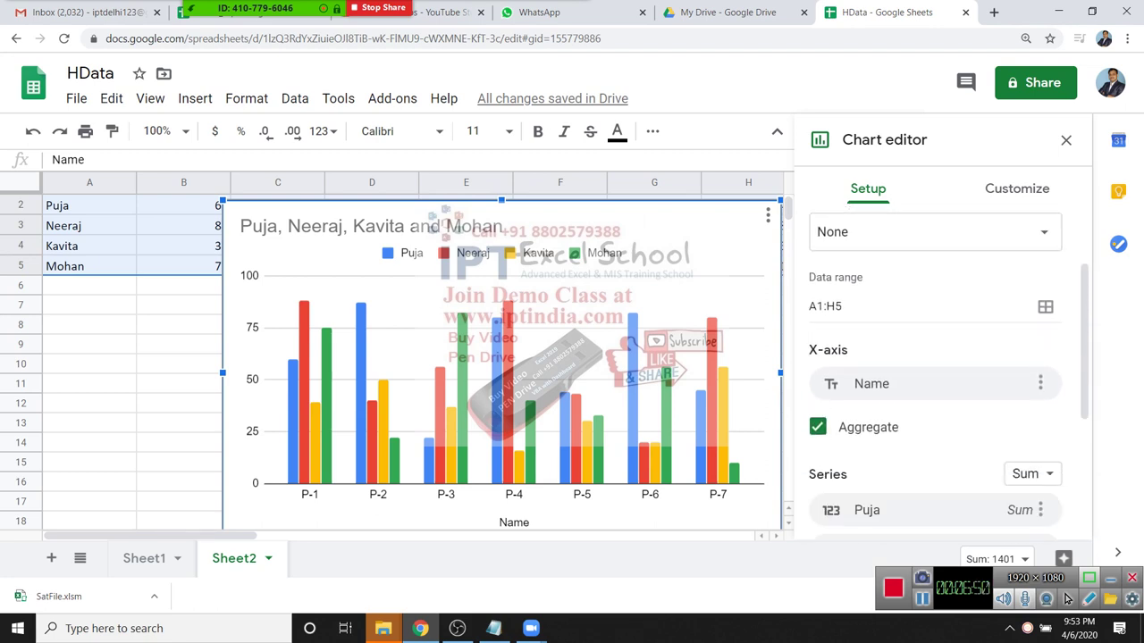
pyautogui.scroll(-1, 938, 375)
pyautogui.scroll(2, 938, 375)
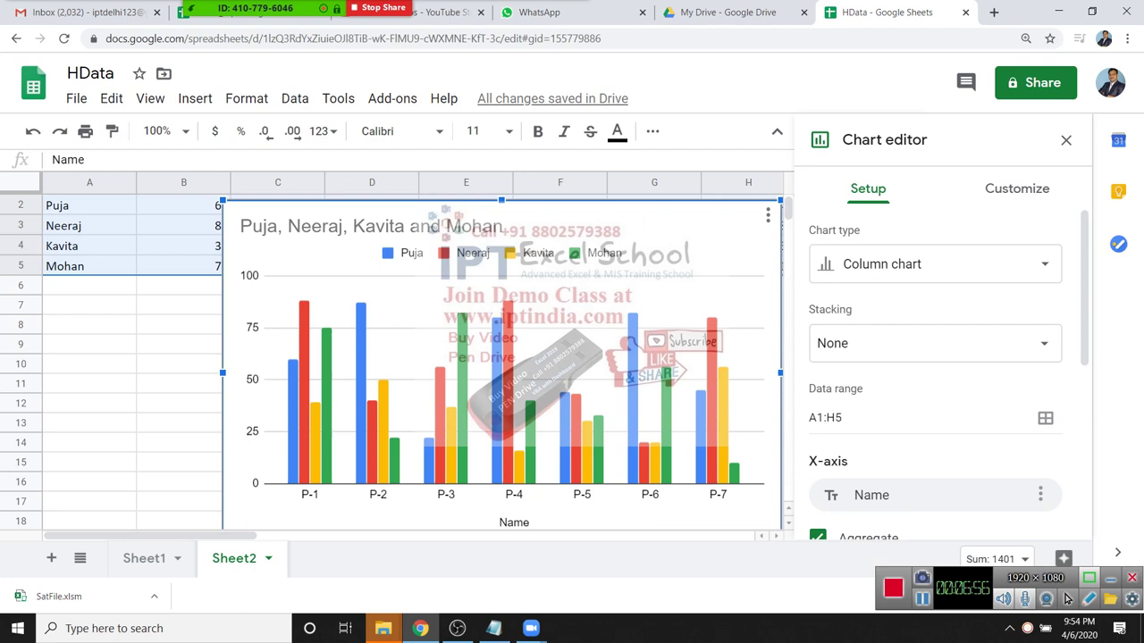
pyautogui.click(1017, 189)
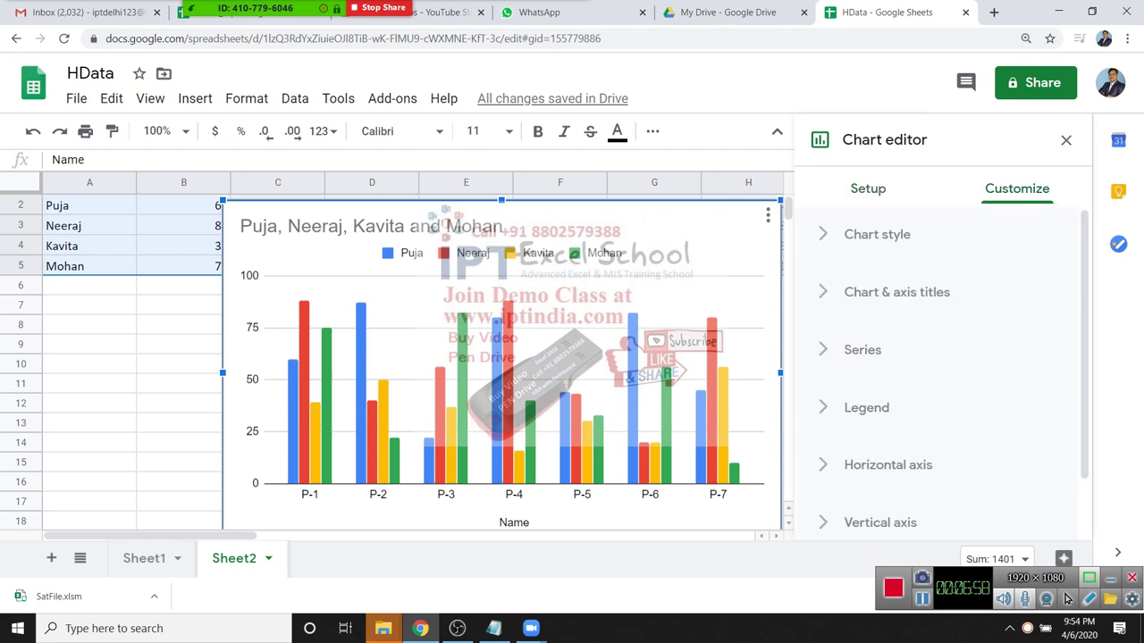
pyautogui.click(868, 189)
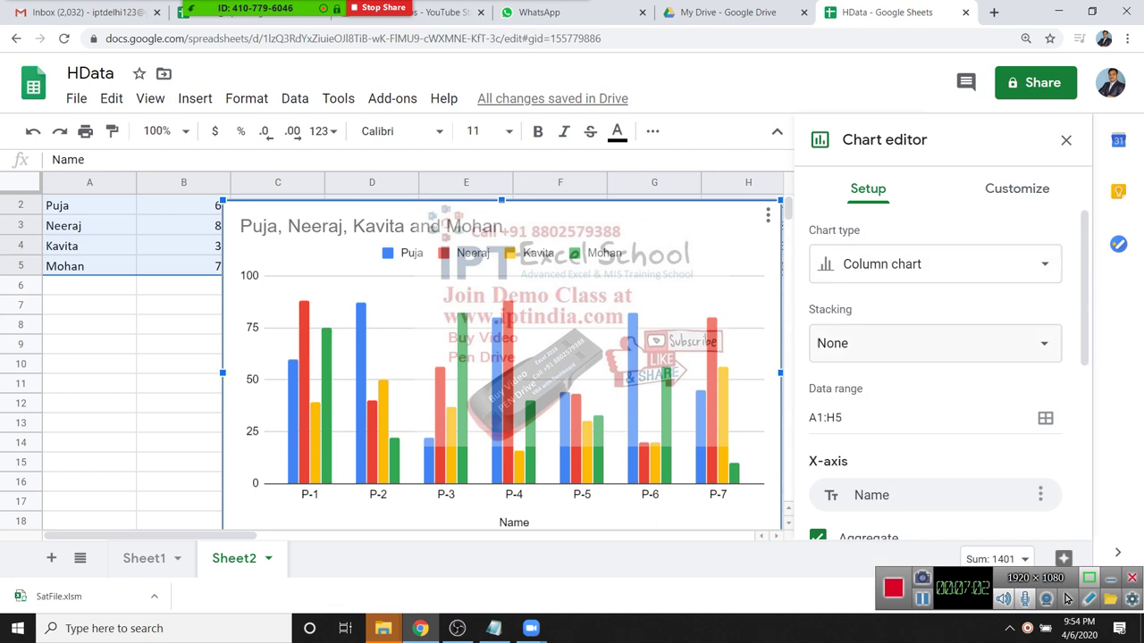
# Browse the chart types without leaving the Column chart, then show the Customize sections
pyautogui.scroll(-2, 935, 375)
pyautogui.scroll(2, 935, 375)
pyautogui.click(935, 264)
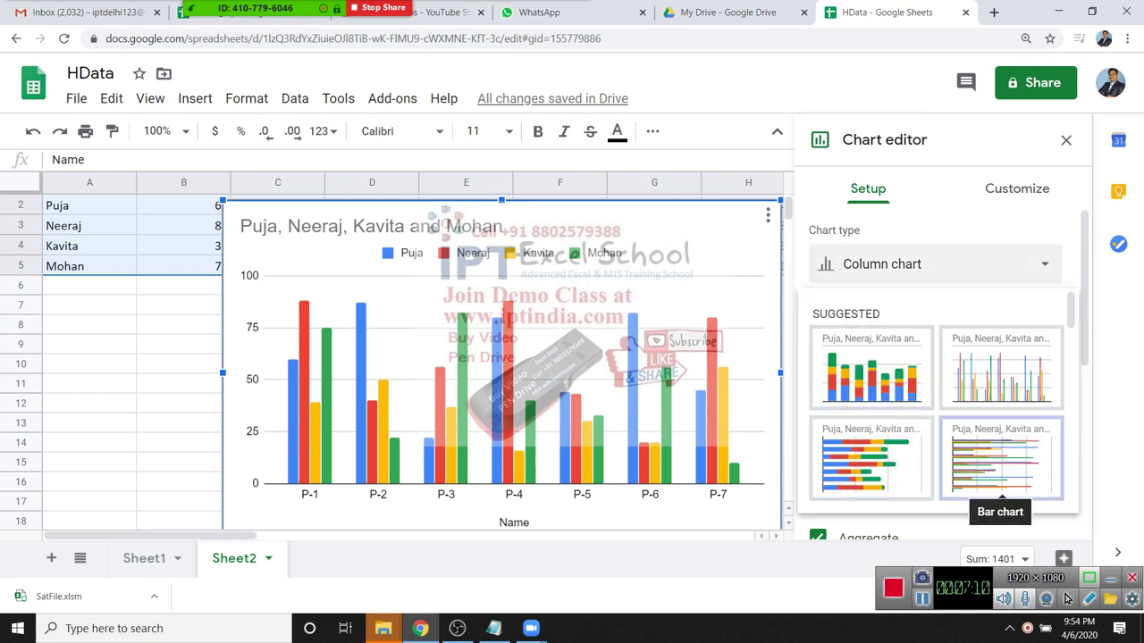
pyautogui.scroll(-2, 1001, 474)
pyautogui.scroll(-2, 1001, 474)
pyautogui.scroll(-2, 1001, 473)
pyautogui.scroll(-2, 935, 437)
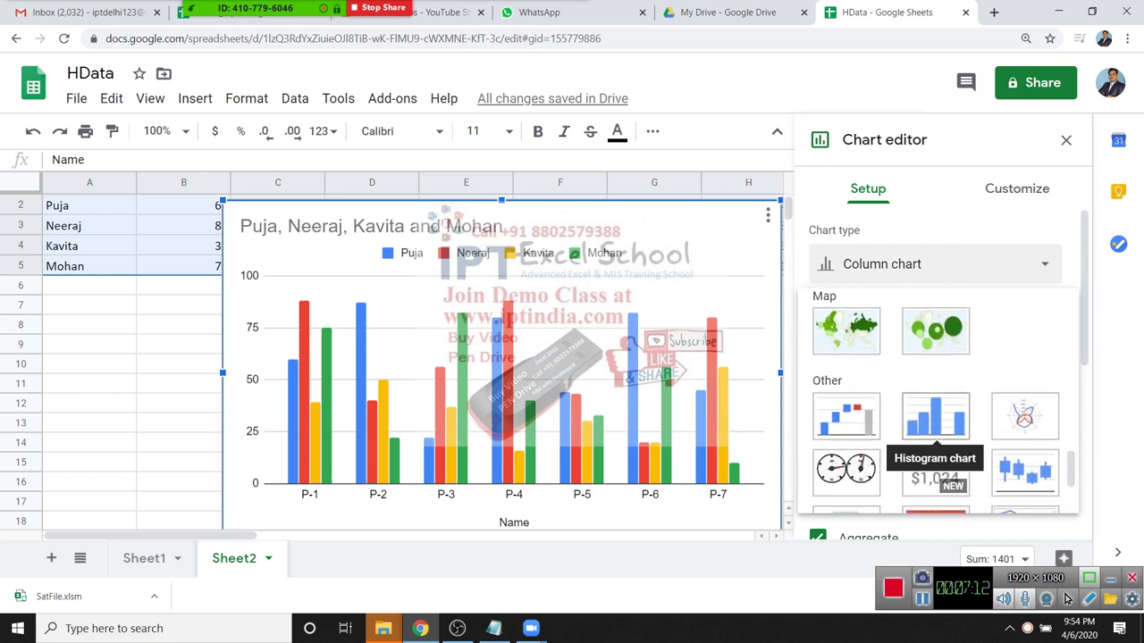
pyautogui.scroll(-2, 935, 438)
pyautogui.scroll(5, 935, 438)
pyautogui.scroll(3, 934, 411)
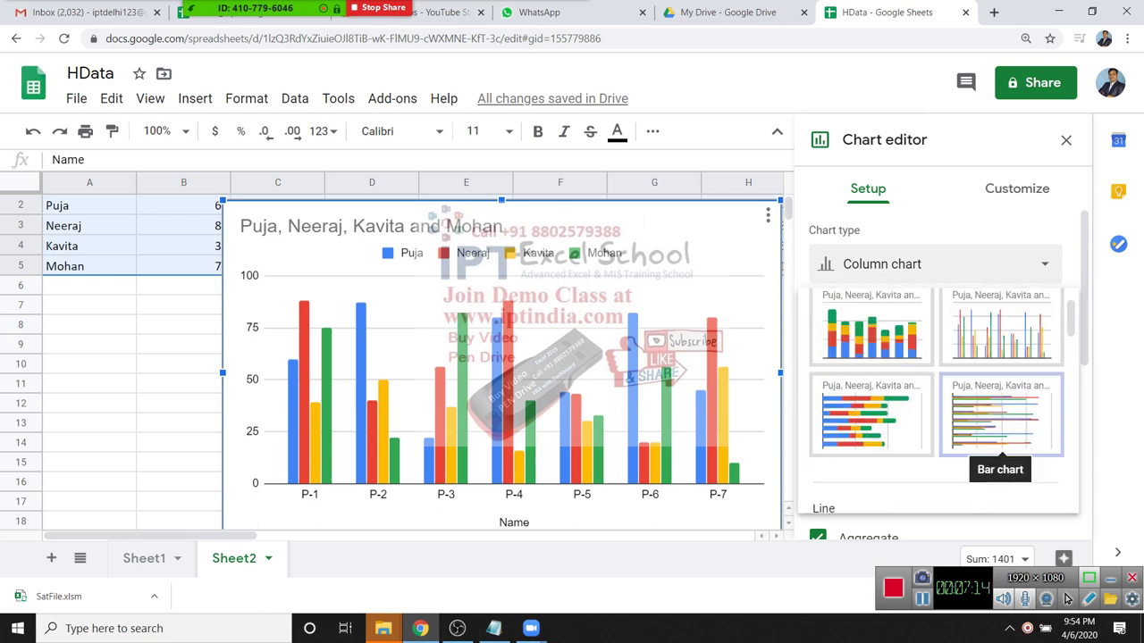
pyautogui.scroll(1, 935, 412)
pyautogui.press('Escape')
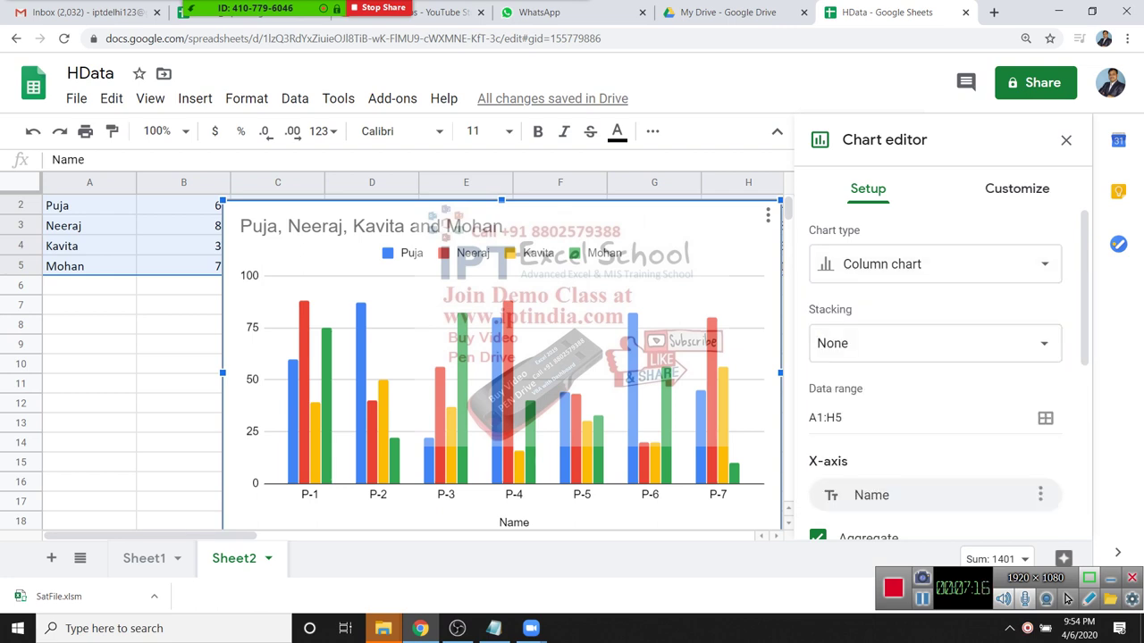
pyautogui.click(1017, 189)
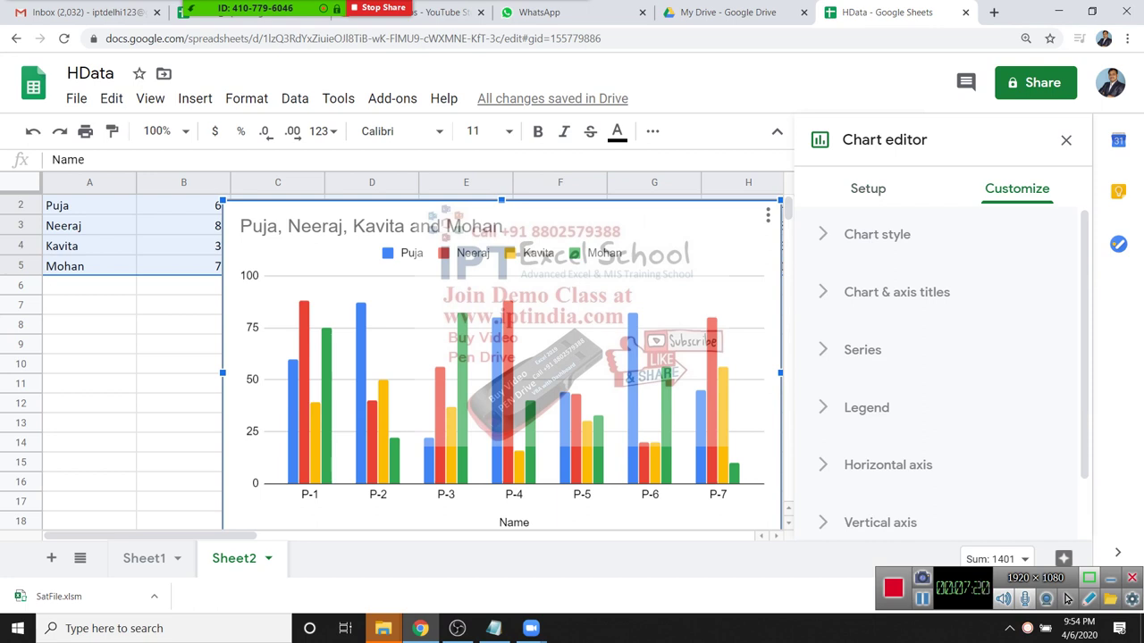
# Expand Chart style and set the chart background colour to grey
pyautogui.click(877, 234)
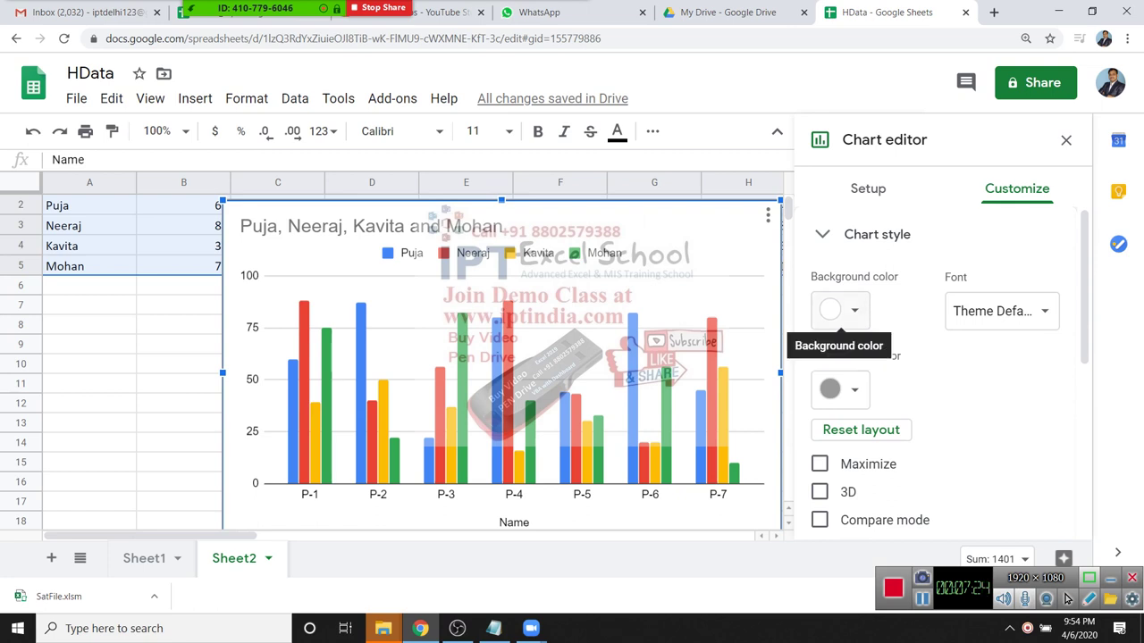
pyautogui.click(840, 310)
pyautogui.click(912, 382)
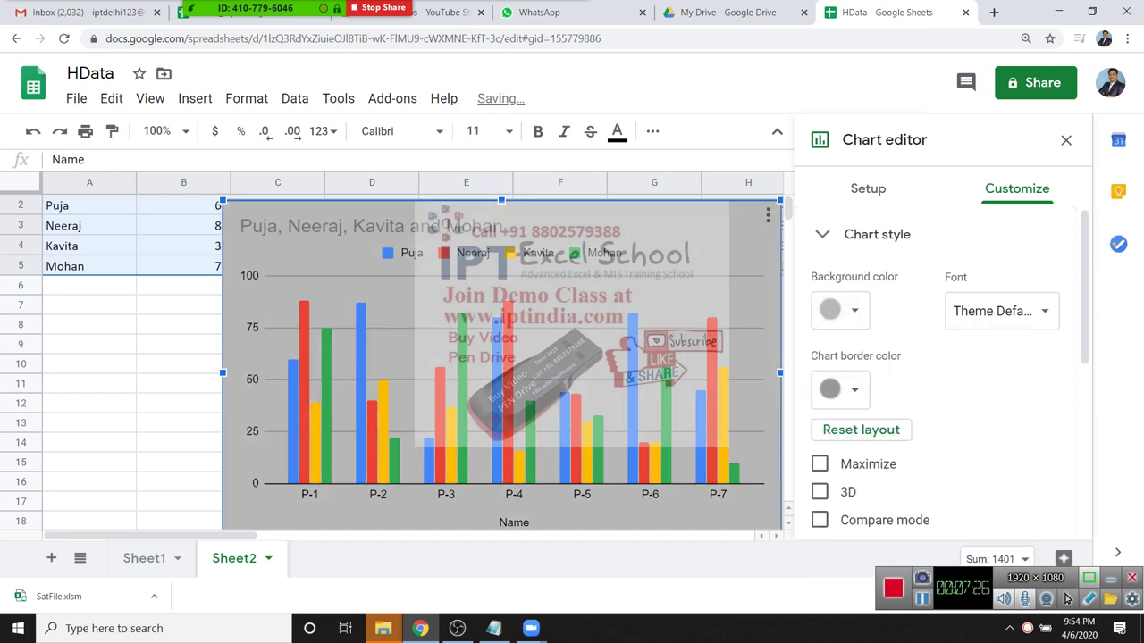
pyautogui.click(840, 310)
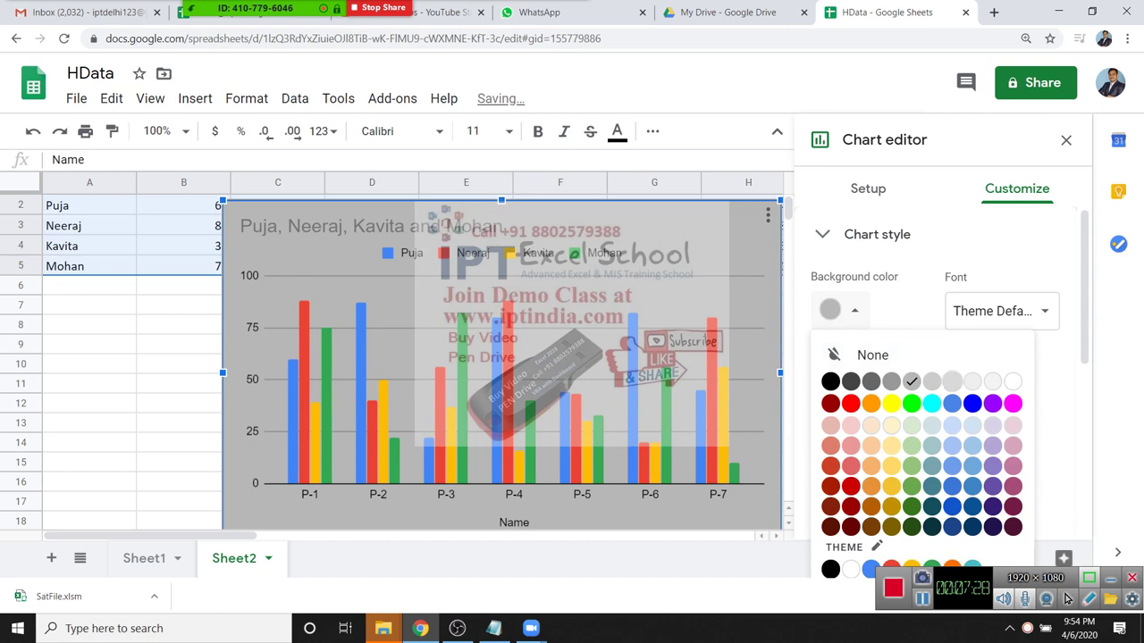
pyautogui.press('Escape')
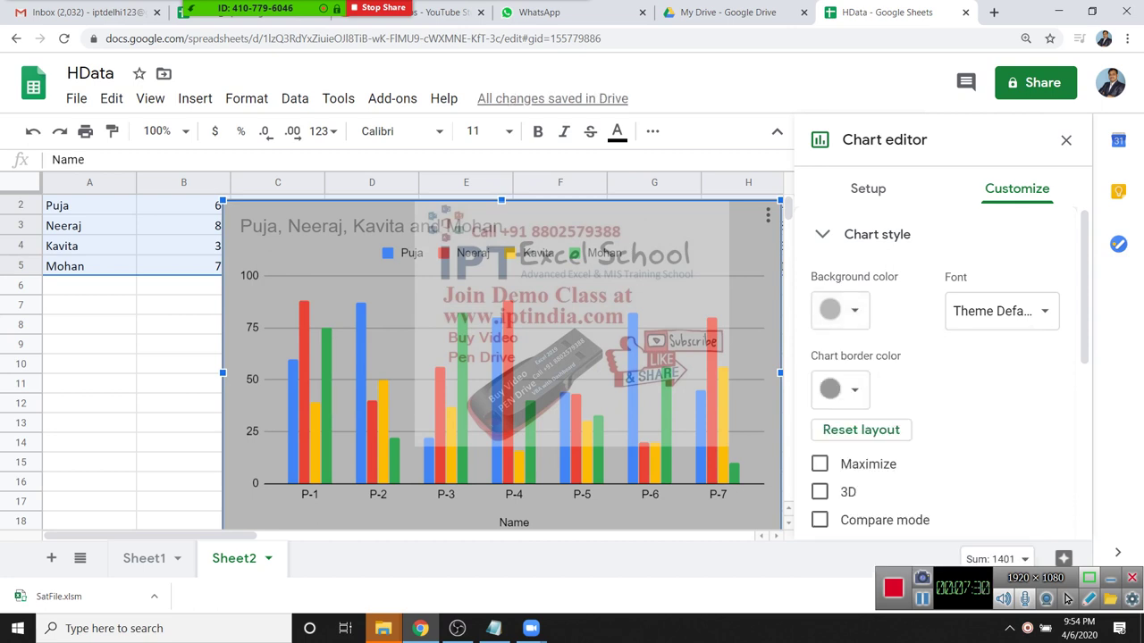
# Set the chart font to Arial and the chart border colour to red
pyautogui.click(1001, 311)
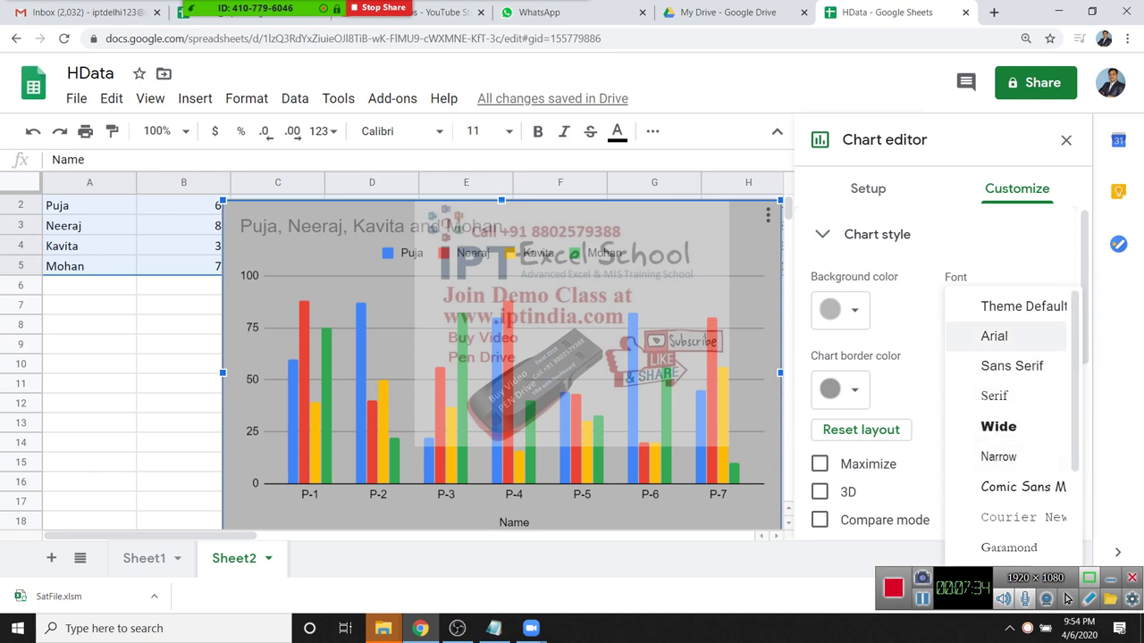
pyautogui.click(994, 336)
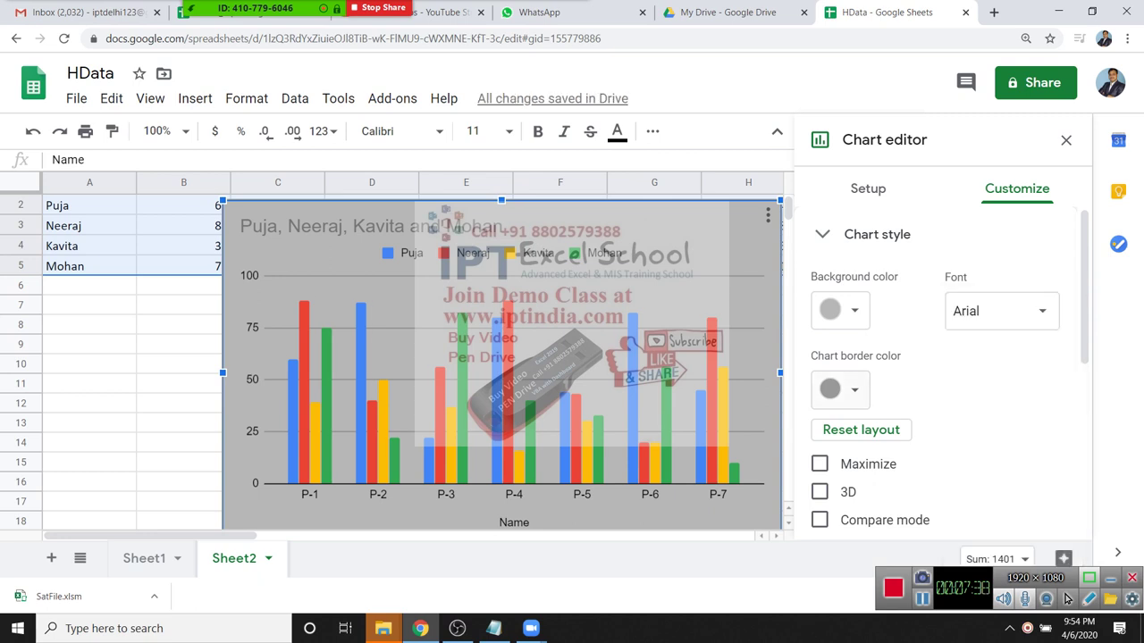
pyautogui.click(840, 389)
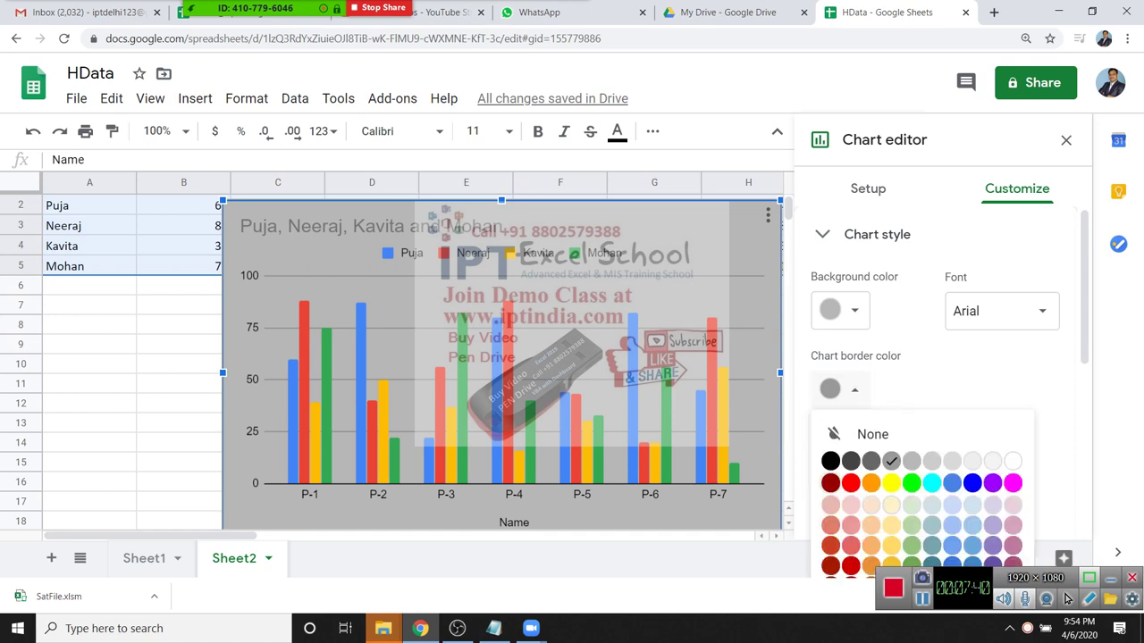
pyautogui.click(850, 483)
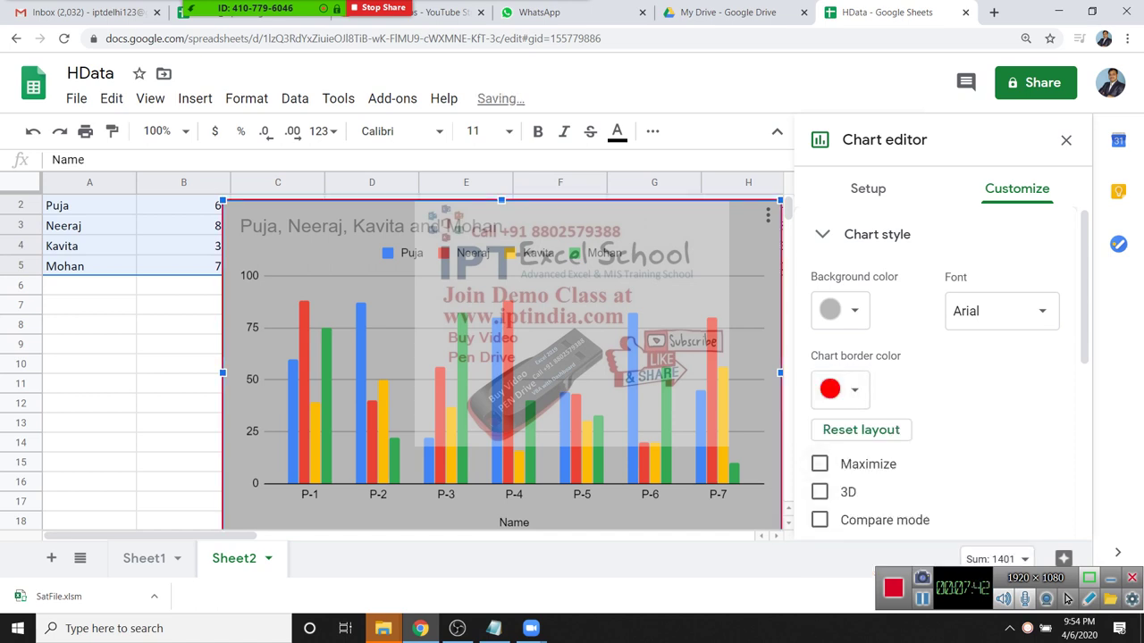
pyautogui.scroll(-3, 943, 375)
pyautogui.scroll(3, 943, 376)
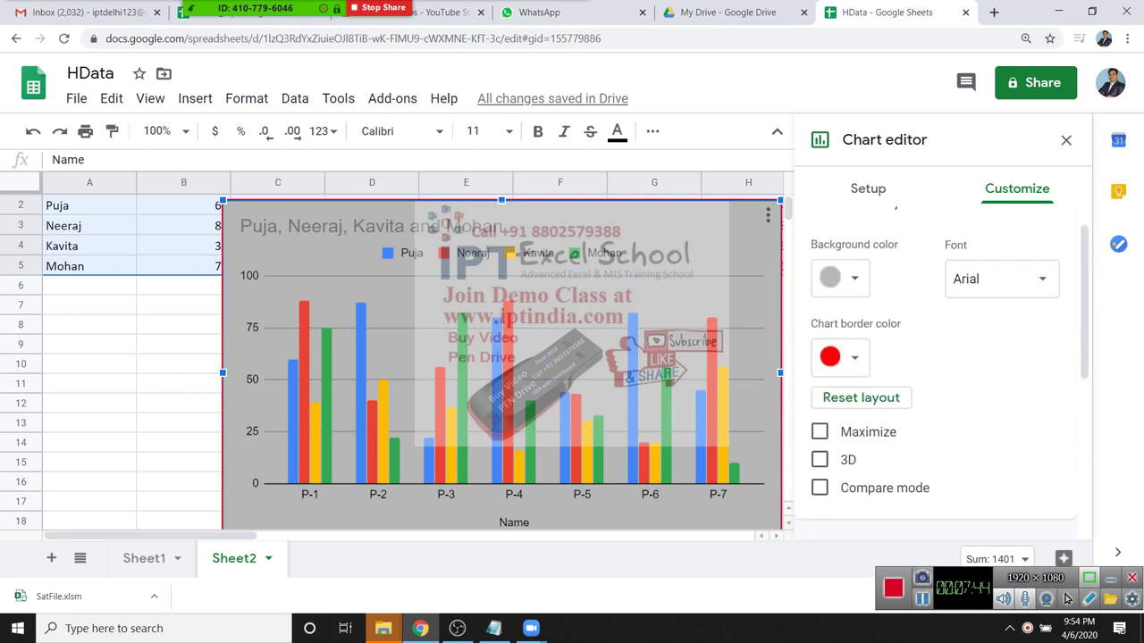
pyautogui.scroll(-1, 943, 375)
pyautogui.scroll(1, 943, 375)
pyautogui.scroll(-2, 943, 376)
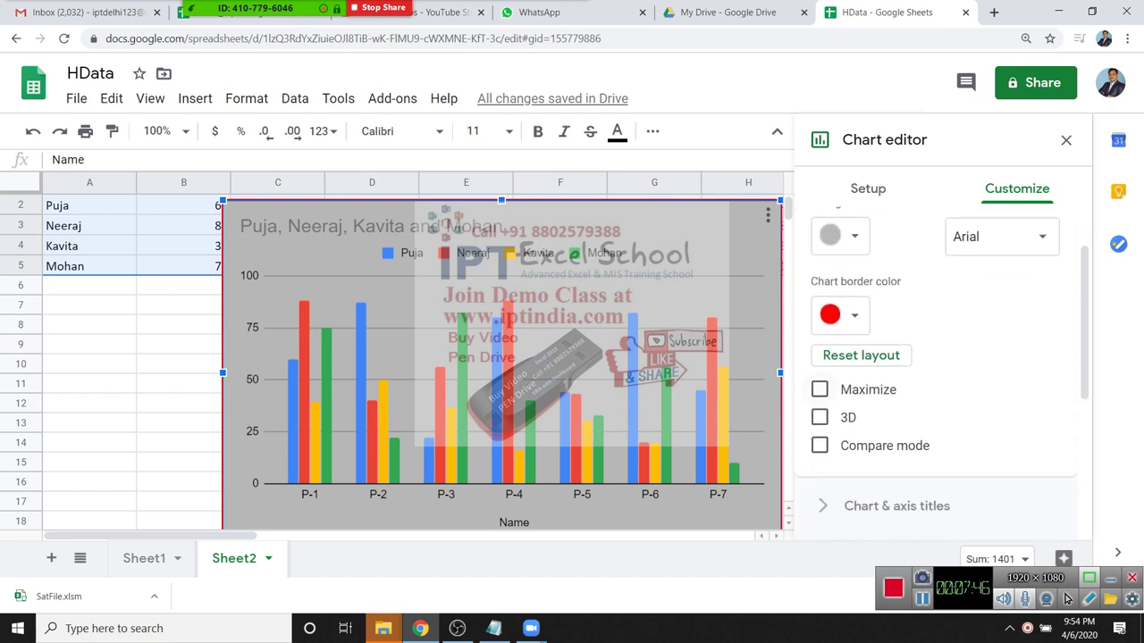
pyautogui.click(820, 390)
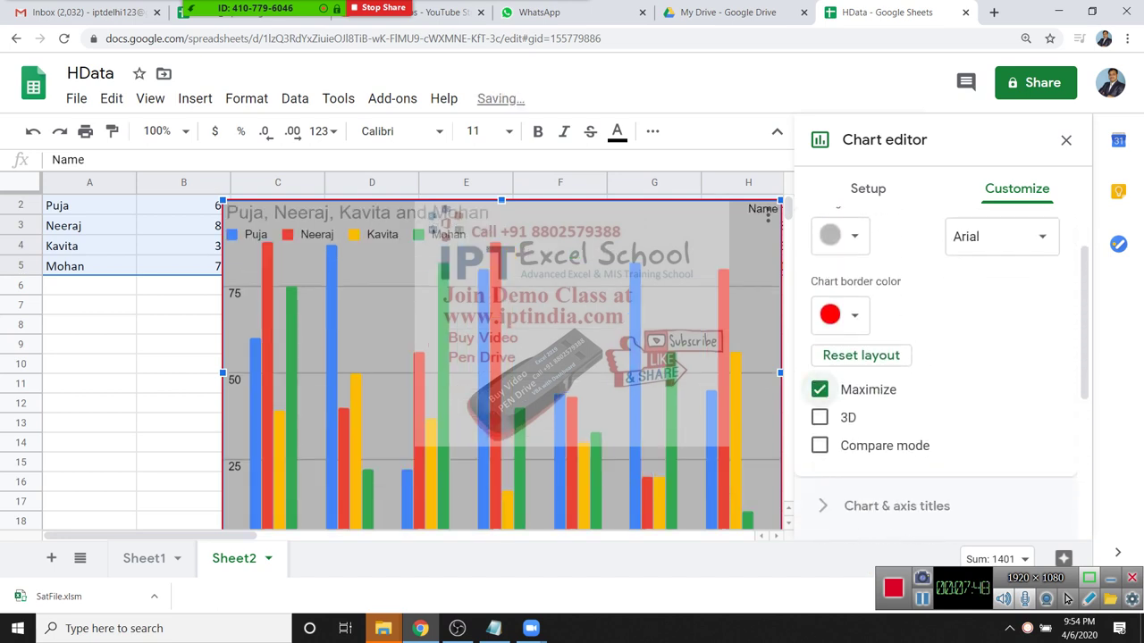
pyautogui.click(820, 389)
pyautogui.click(819, 417)
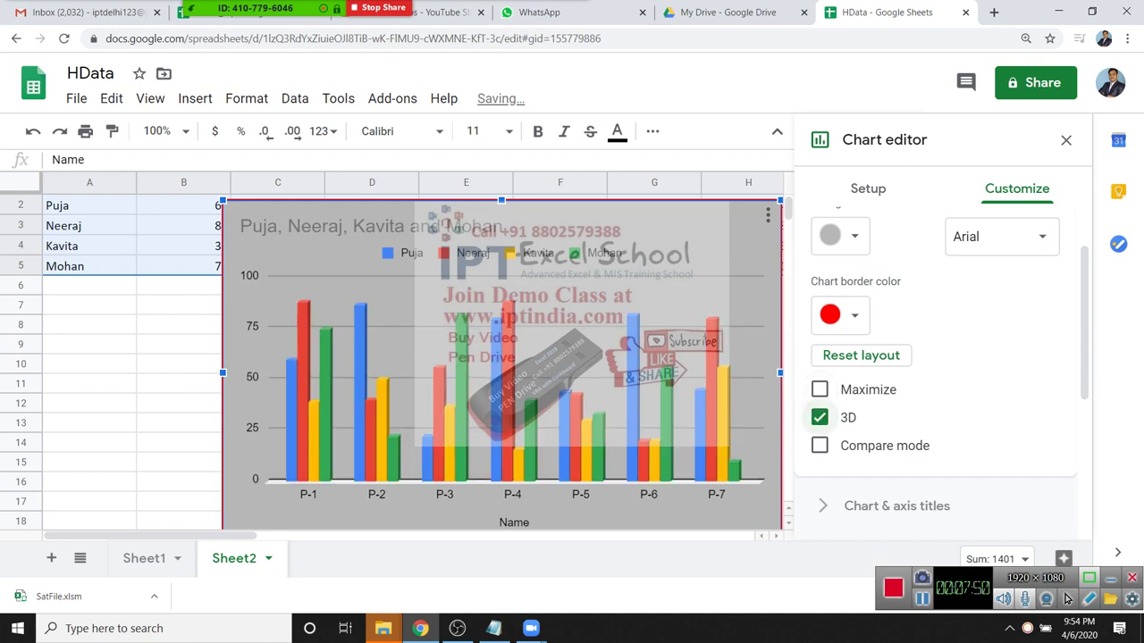
pyautogui.press('space')
pyautogui.press('space')
pyautogui.press('space')
pyautogui.press('space')
pyautogui.press('space')
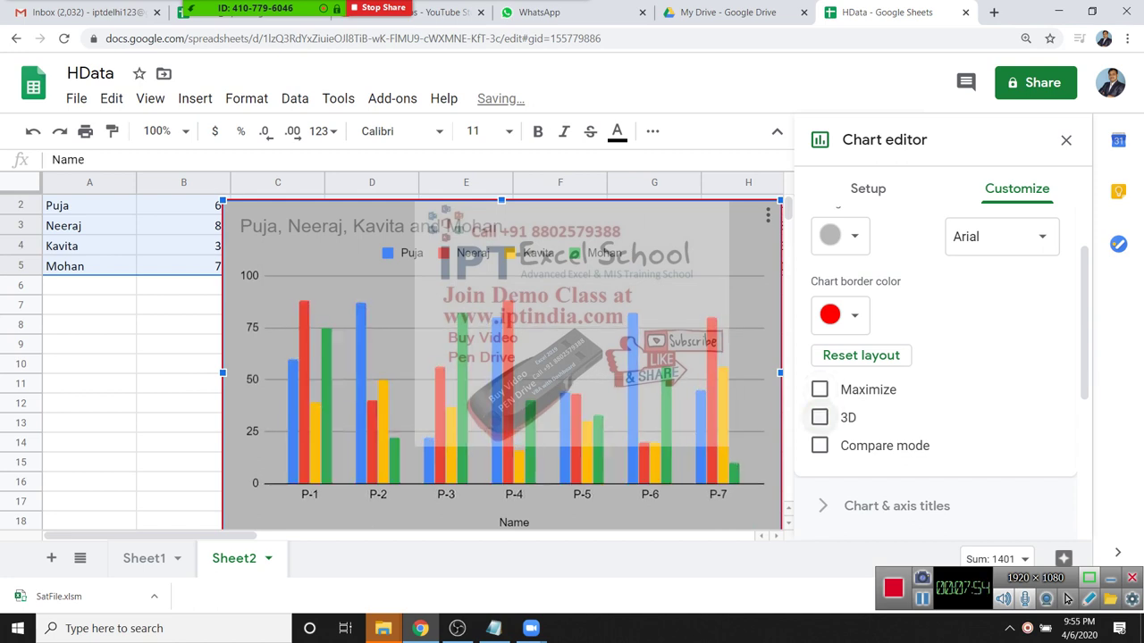
pyautogui.click(820, 445)
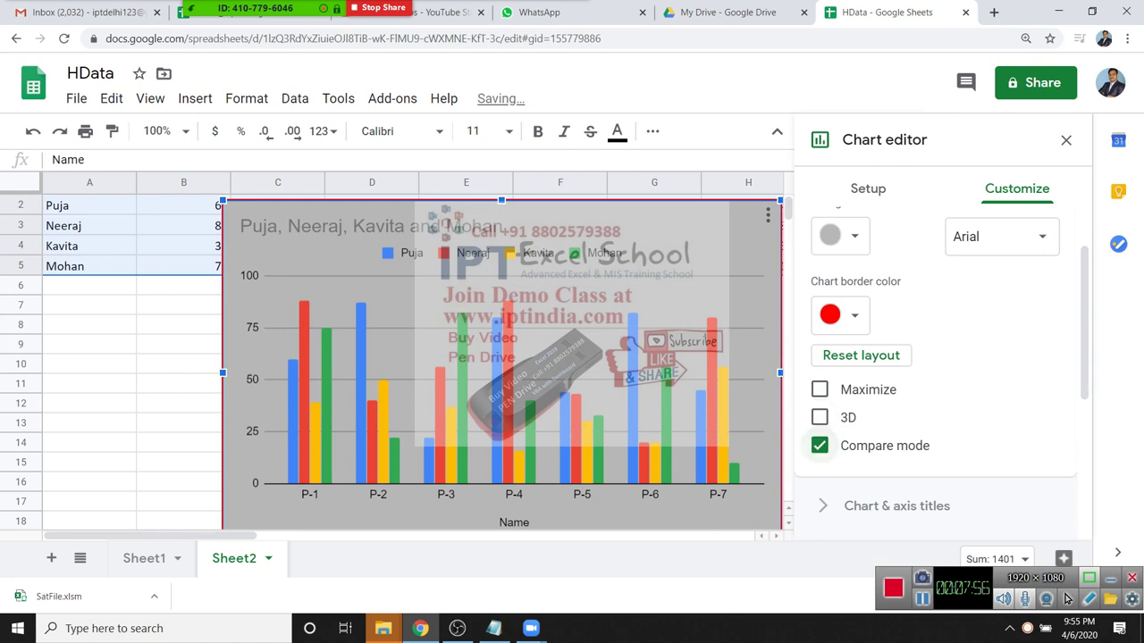
pyautogui.press('space')
pyautogui.press('space')
pyautogui.press('space')
pyautogui.scroll(-3, 938, 375)
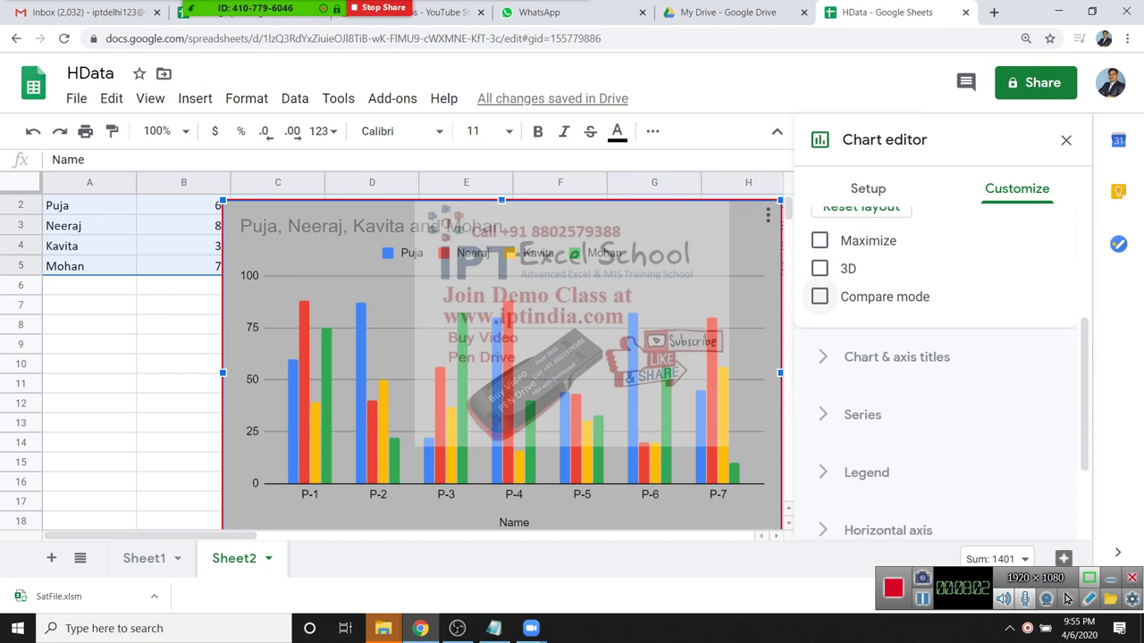
# Replace the chart title with 'Sales by SO'
pyautogui.press('Tab')
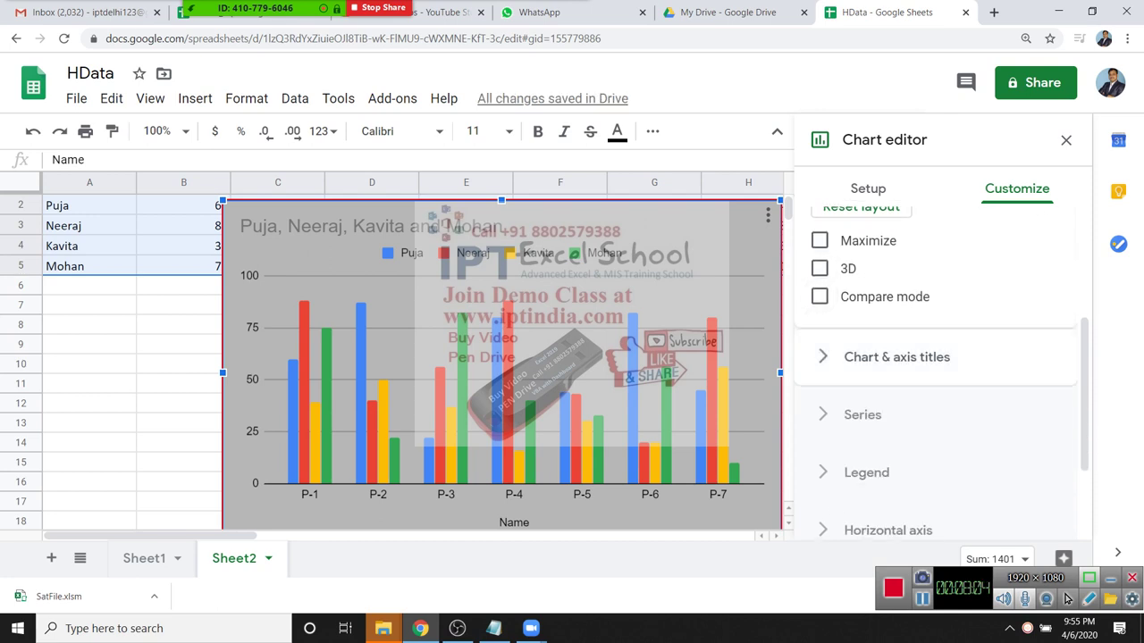
pyautogui.press('Return')
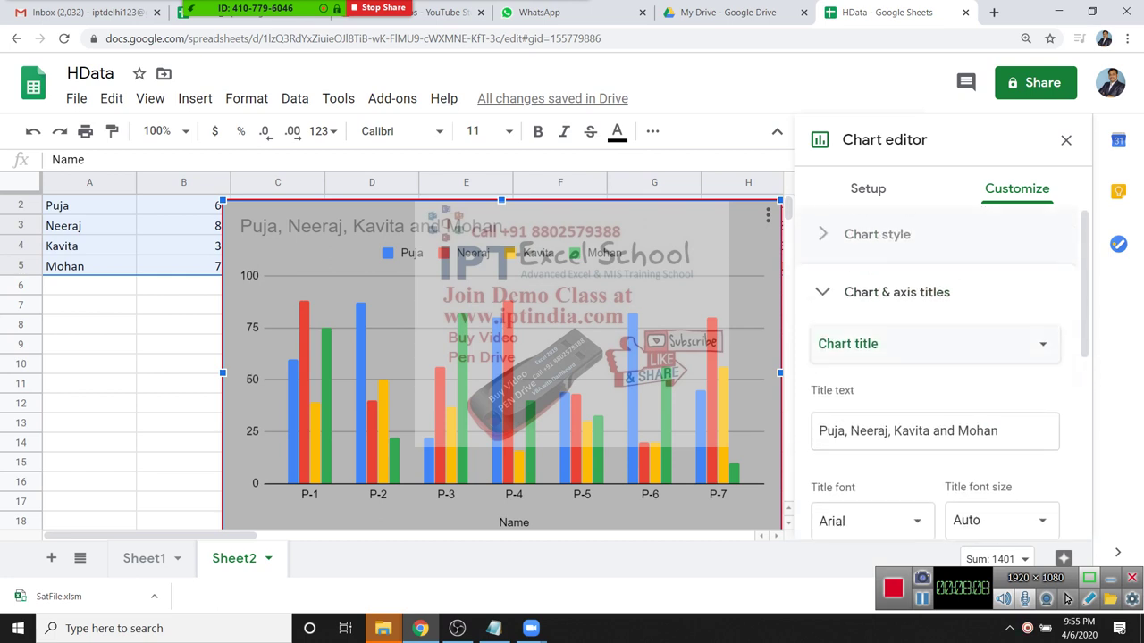
pyautogui.moveTo(820, 431); pyautogui.dragTo(998, 431)
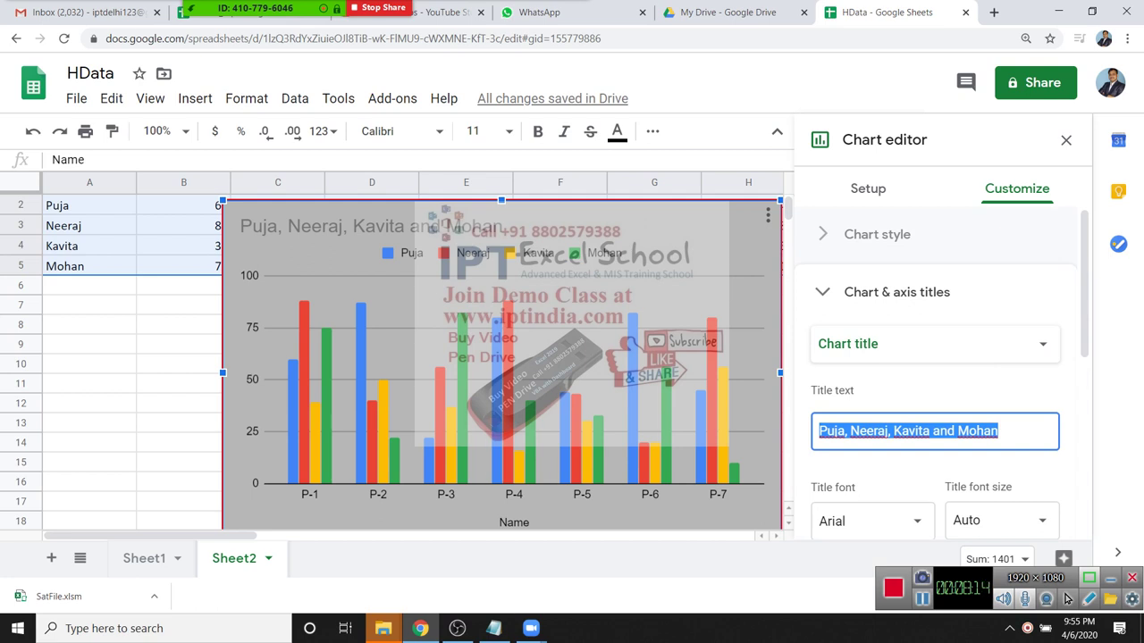
pyautogui.write('Sale')
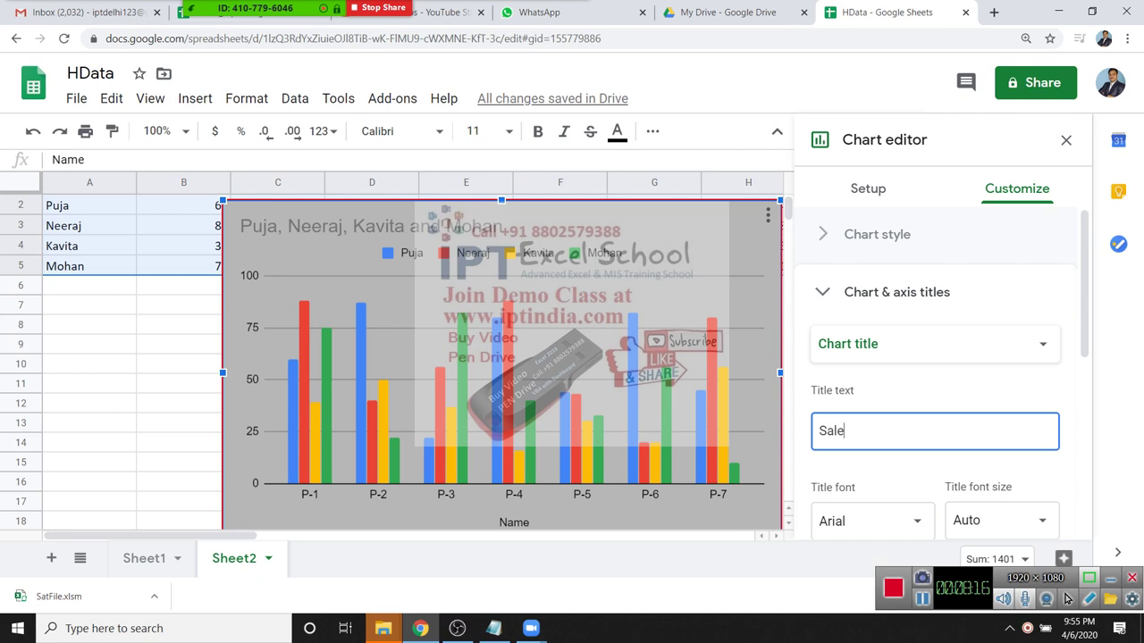
pyautogui.write('s')
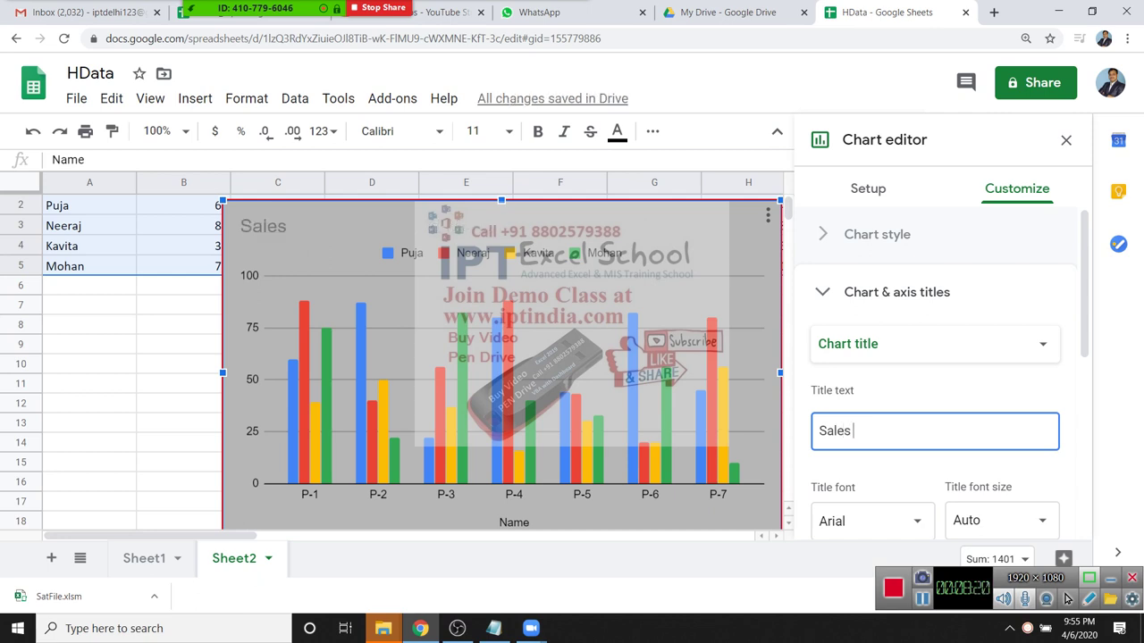
pyautogui.write(' by')
pyautogui.write(' SO')
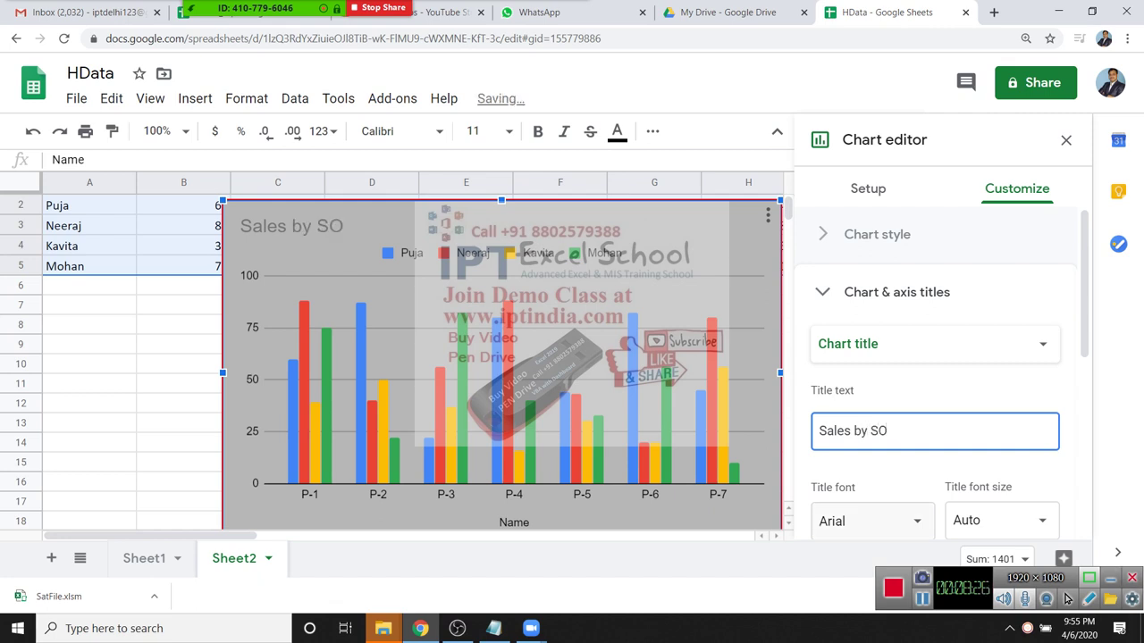
pyautogui.press('Return')
# Expand the Series formatting section of the chart editor
pyautogui.scroll(-1, 1001, 464)
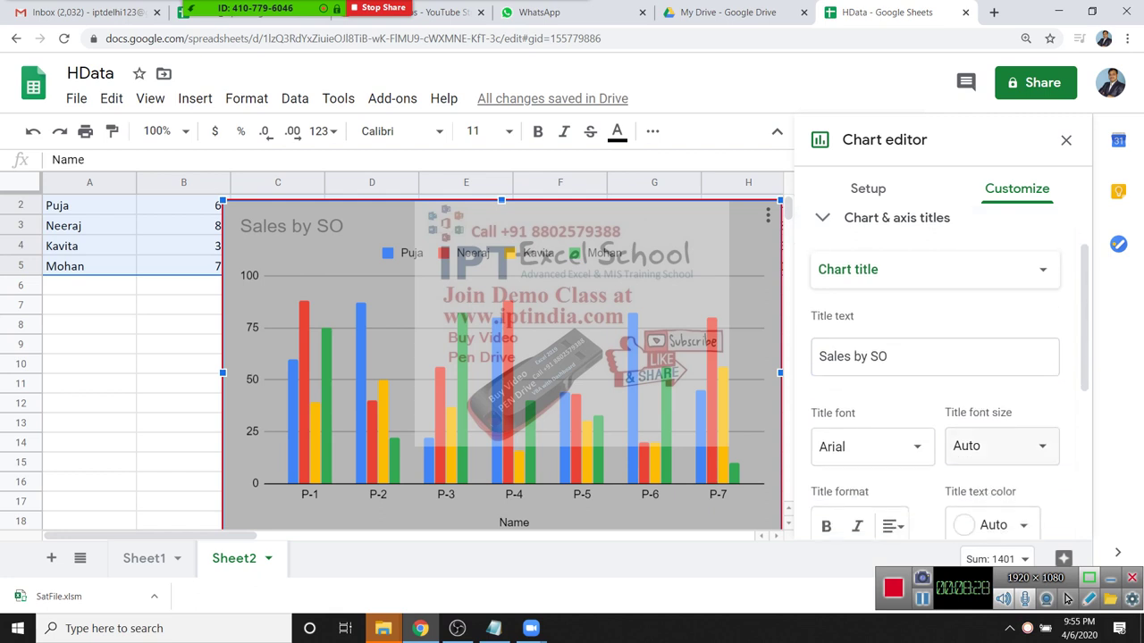
pyautogui.scroll(-1, 867, 447)
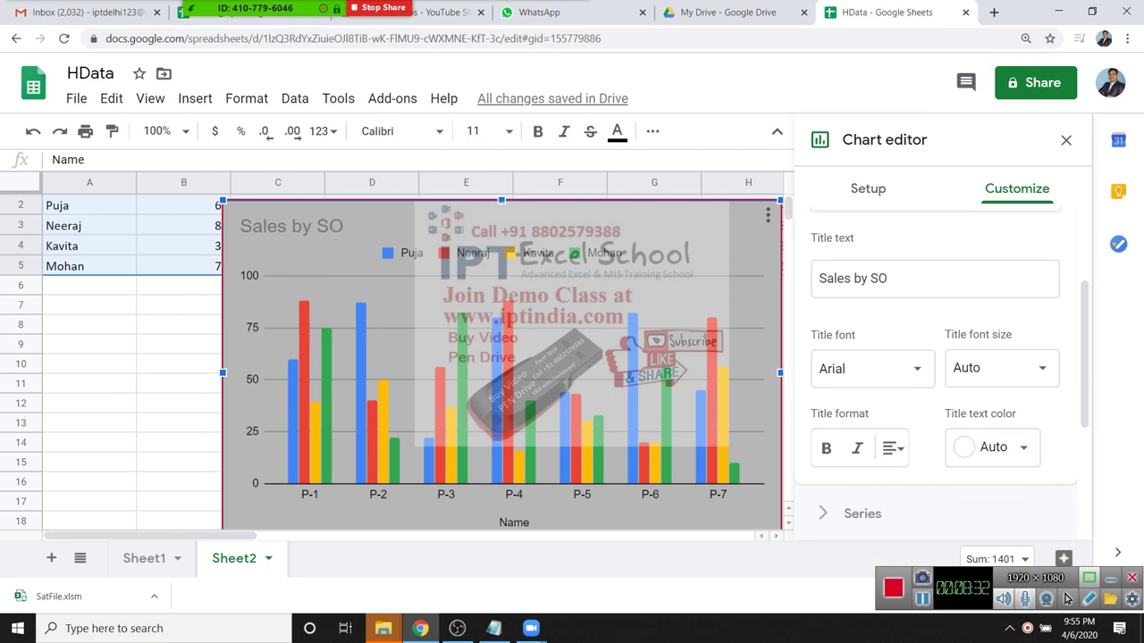
pyautogui.click(863, 516)
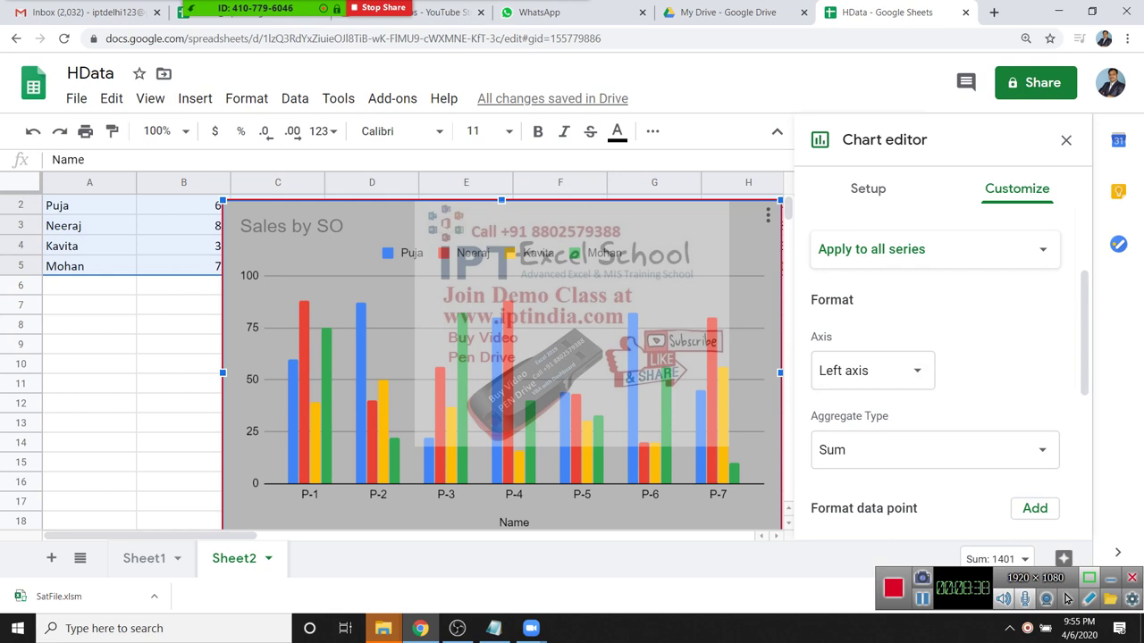
# Select the Puja series and change its column colour to dark grey
pyautogui.scroll(1, 934, 403)
pyautogui.scroll(1, 934, 403)
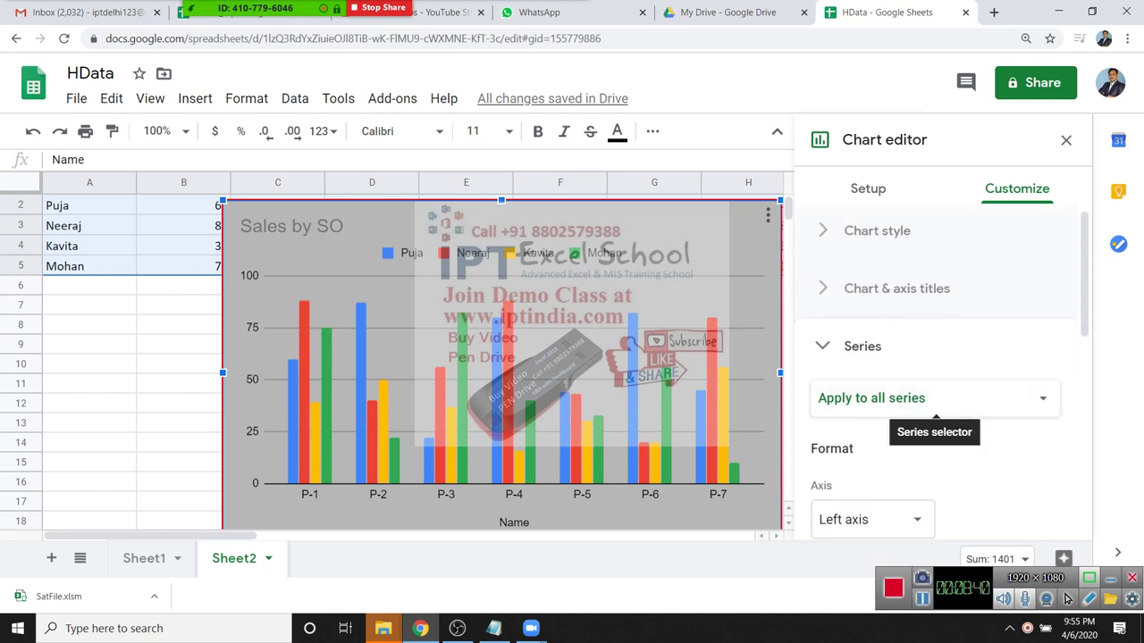
pyautogui.click(933, 398)
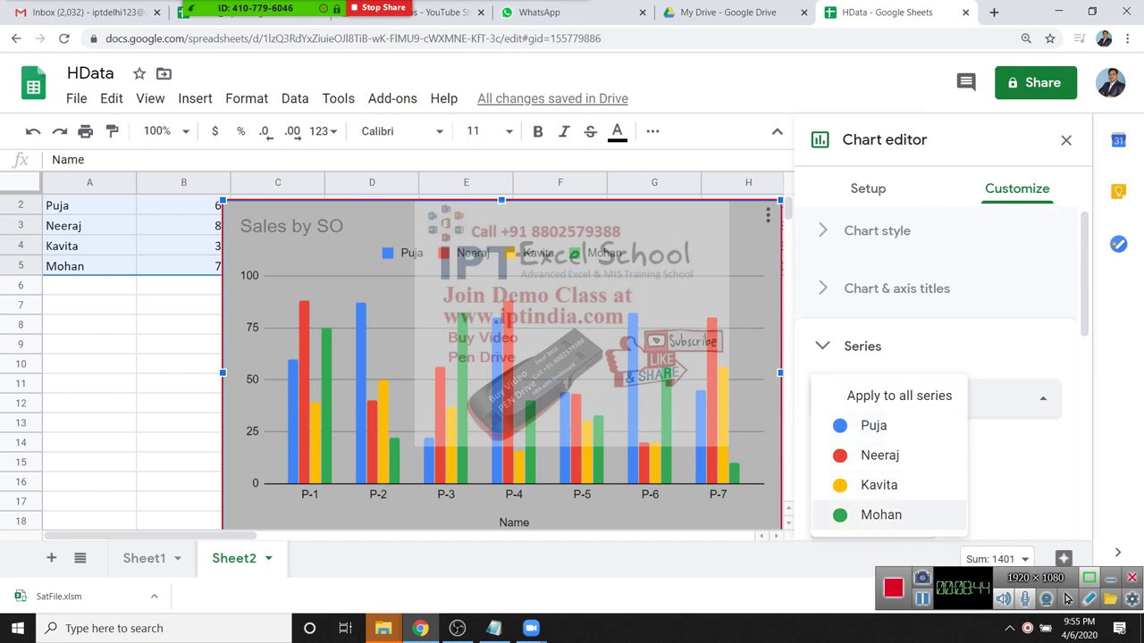
pyautogui.click(900, 396)
pyautogui.scroll(-1, 934, 402)
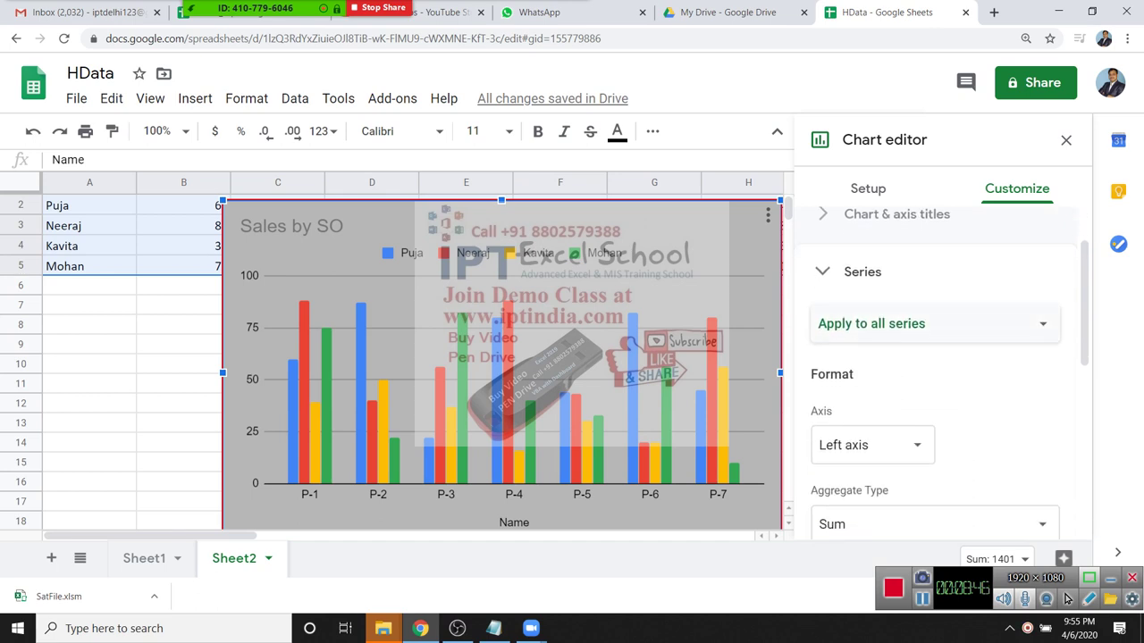
pyautogui.click(934, 323)
pyautogui.click(870, 349)
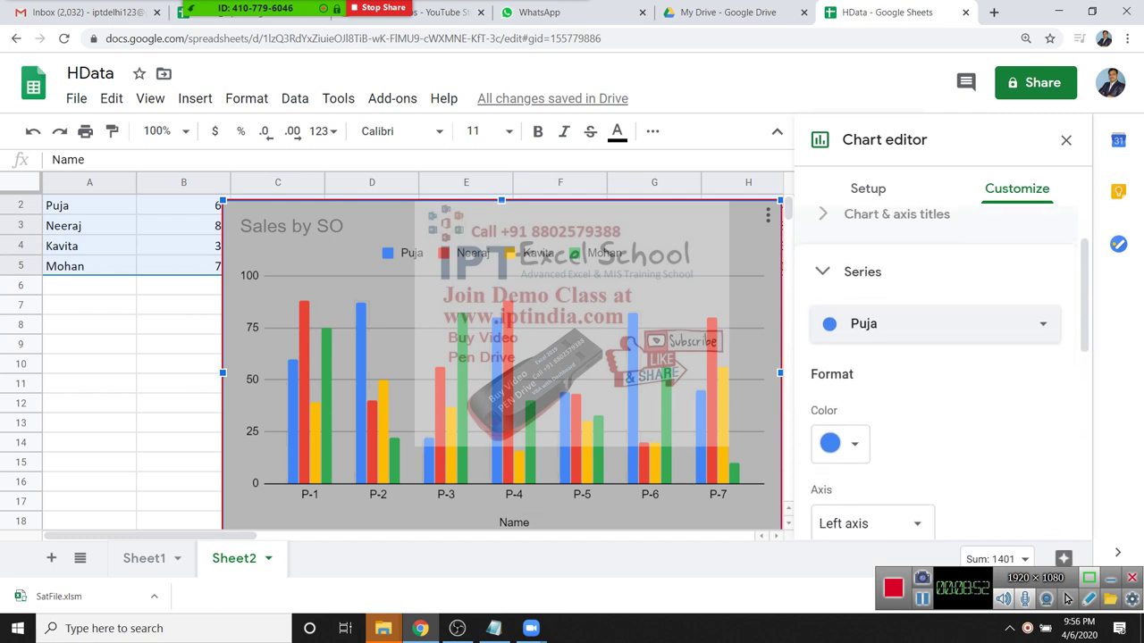
pyautogui.click(935, 323)
pyautogui.click(867, 322)
pyautogui.click(840, 443)
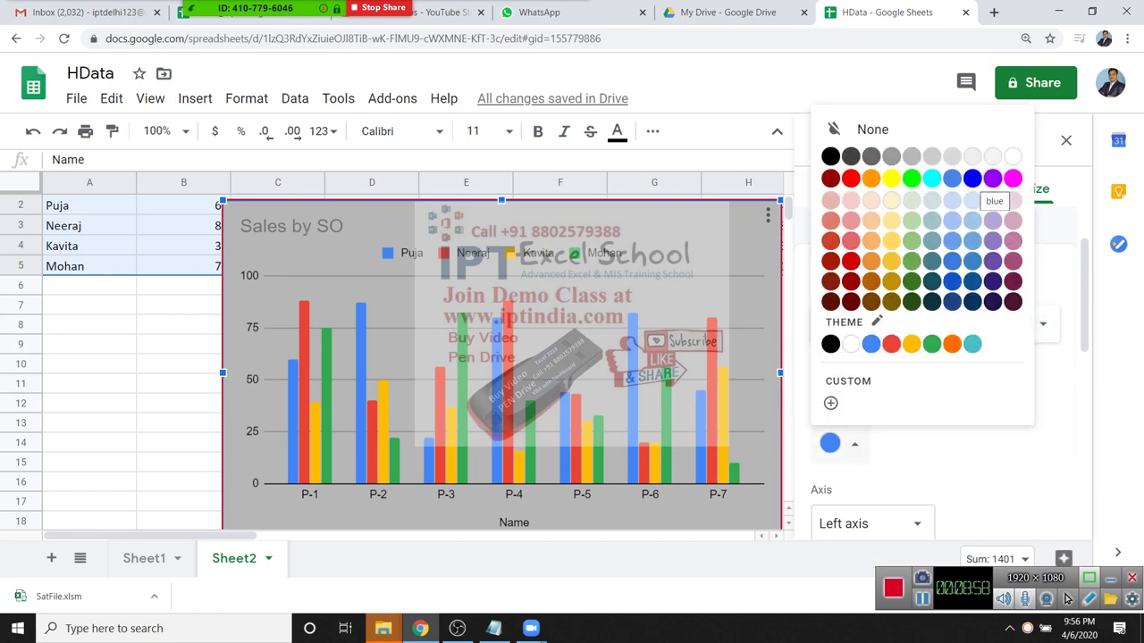
pyautogui.click(851, 156)
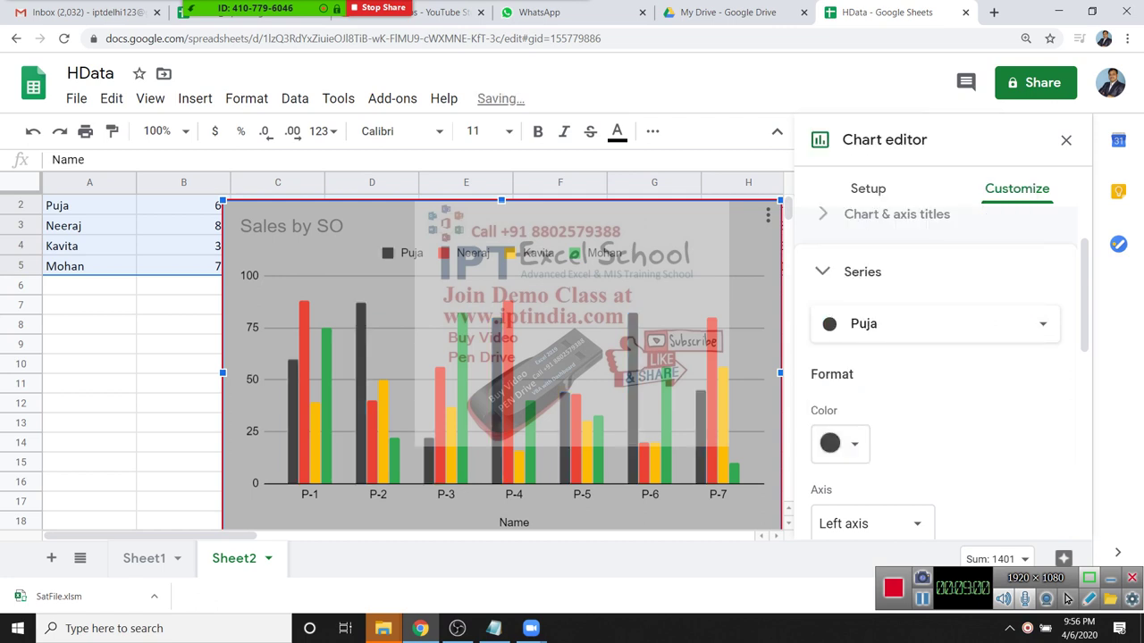
# Switch the series dropdown to 'Apply to all series'
pyautogui.scroll(2, 943, 375)
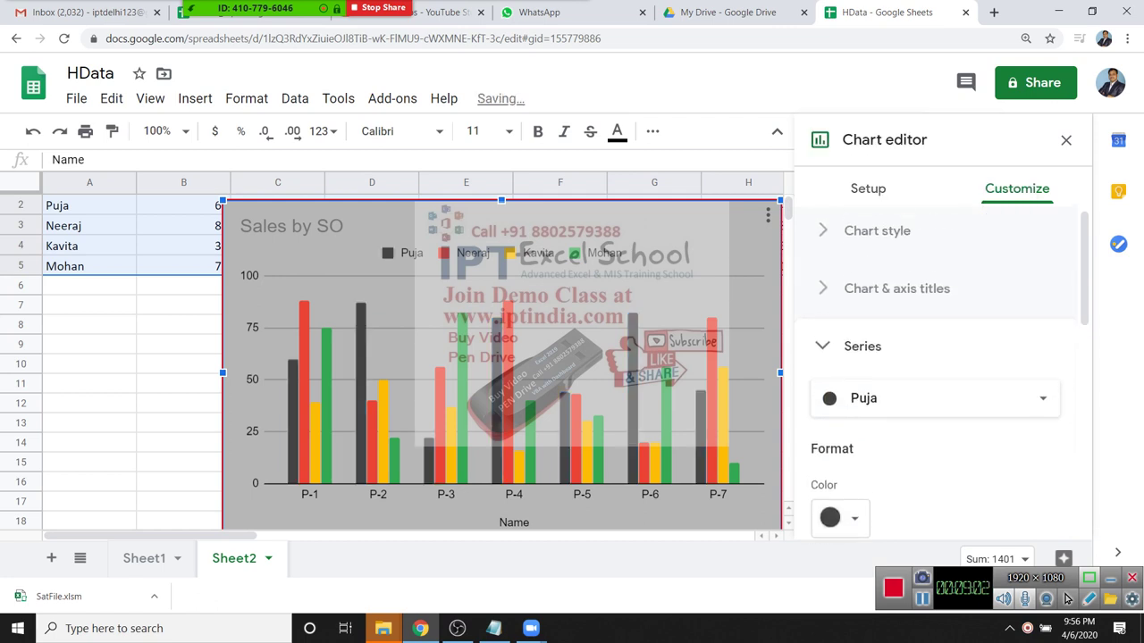
pyautogui.click(934, 397)
pyautogui.click(882, 366)
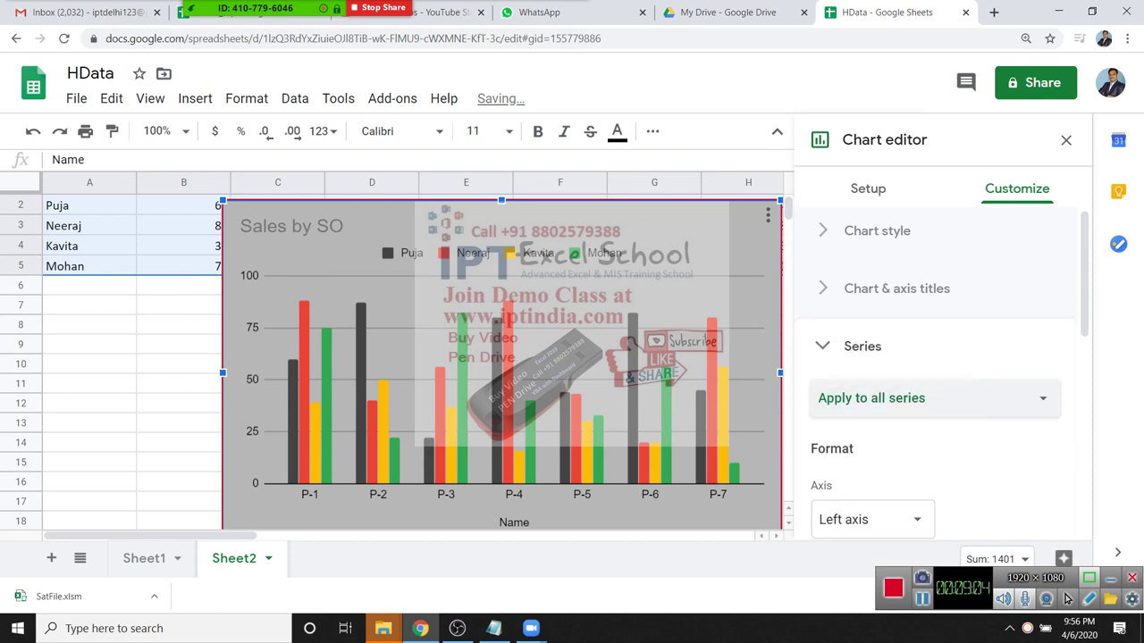
pyautogui.scroll(-1, 938, 402)
pyautogui.scroll(-1, 936, 335)
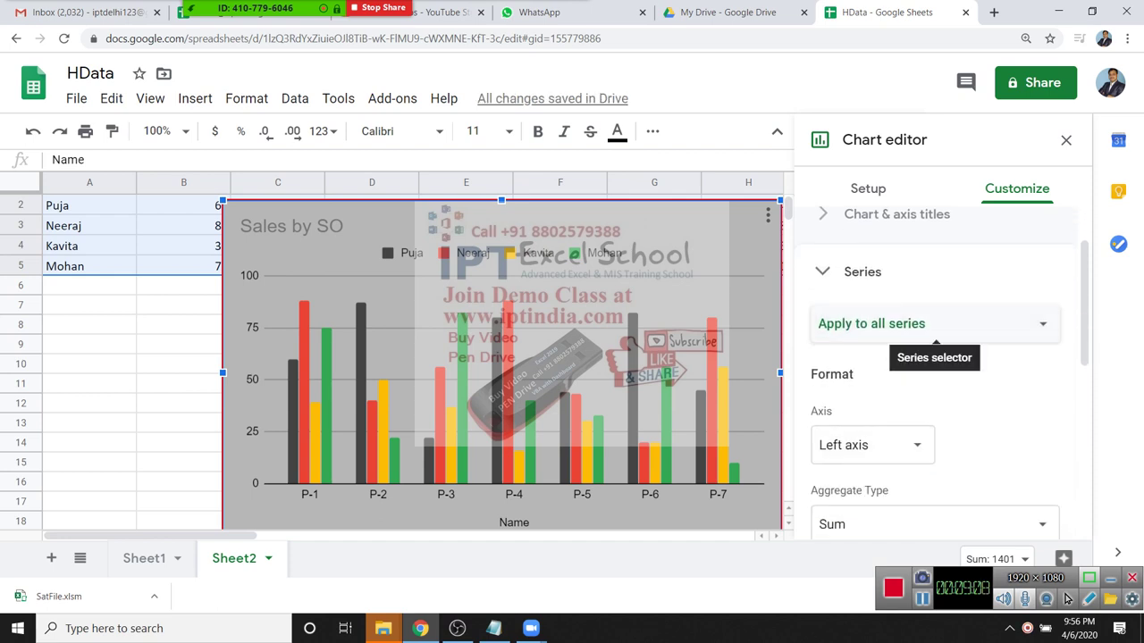
pyautogui.click(936, 327)
pyautogui.click(899, 321)
pyautogui.scroll(-1, 858, 461)
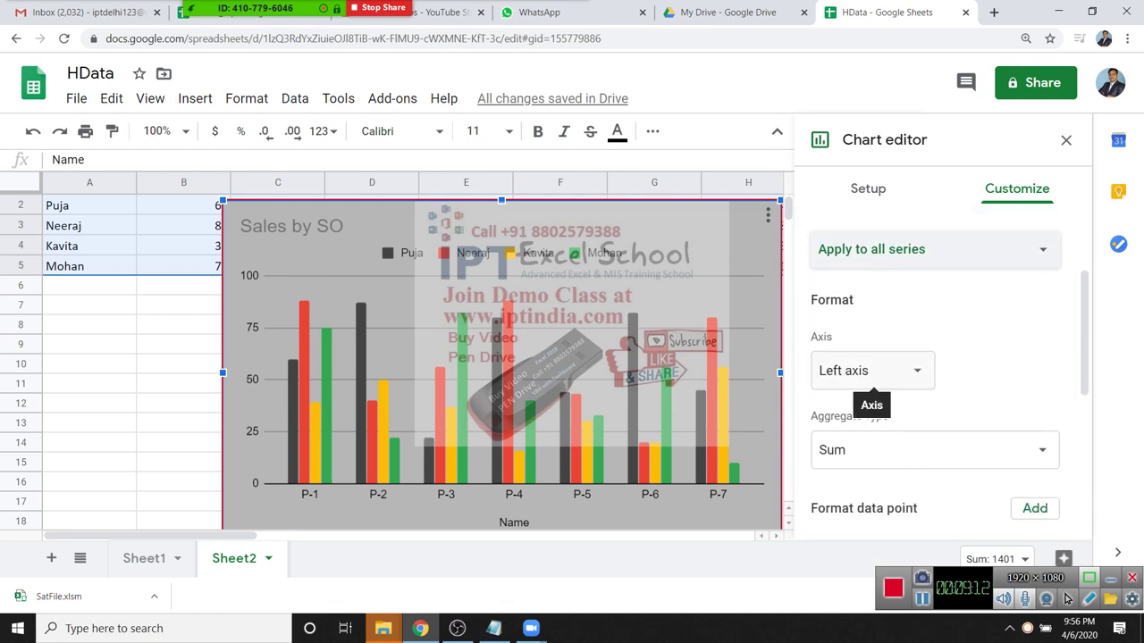
pyautogui.click(871, 370)
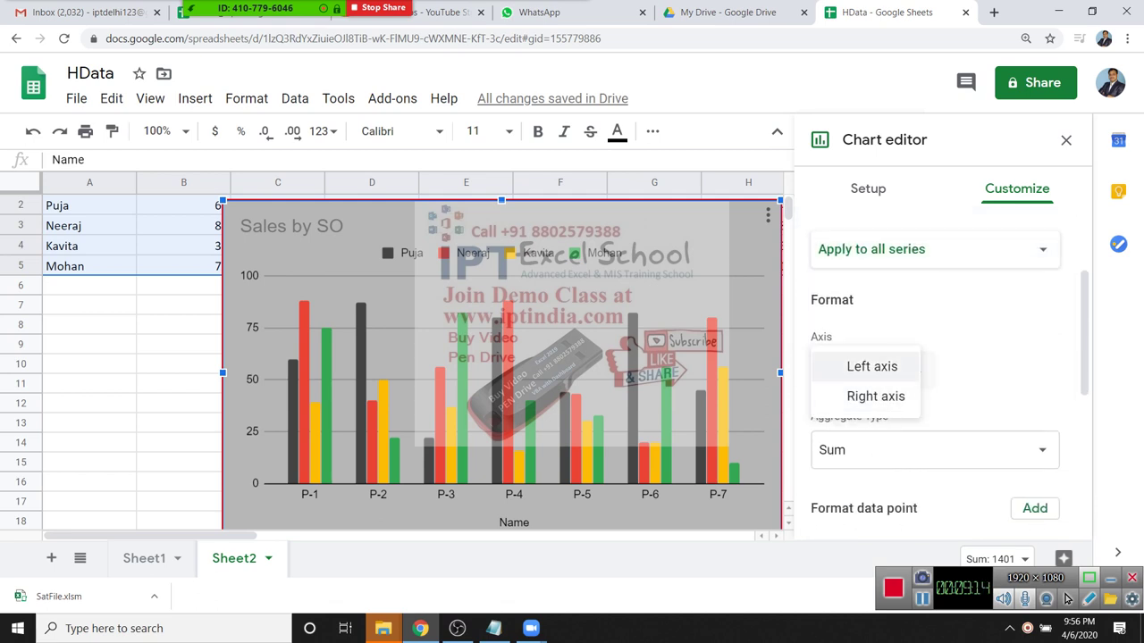
pyautogui.click(875, 396)
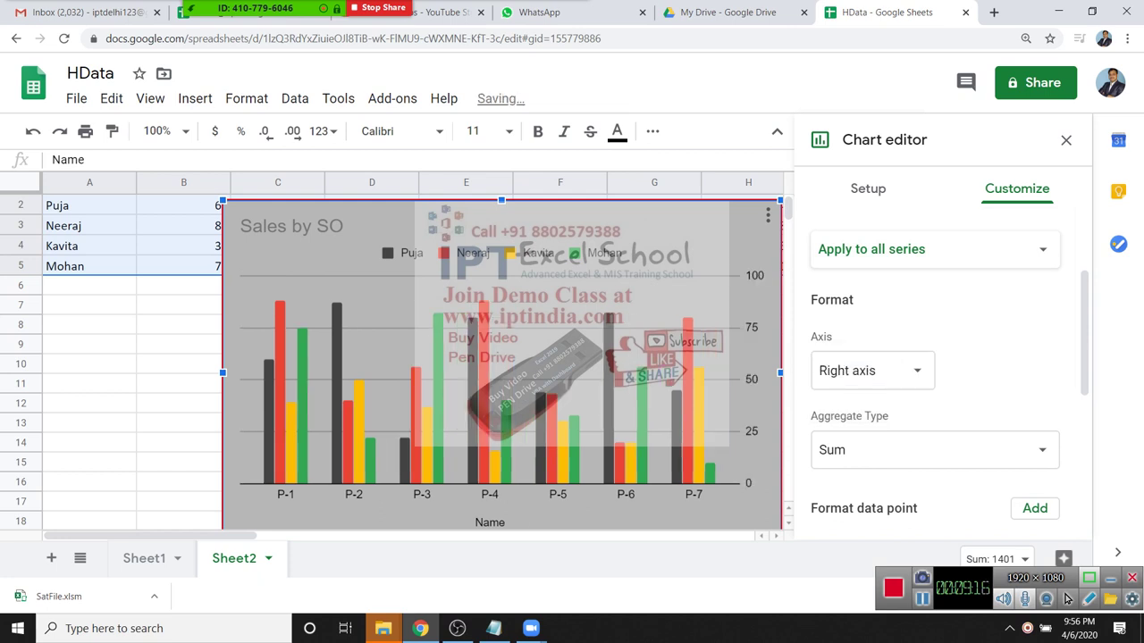
pyautogui.click(872, 369)
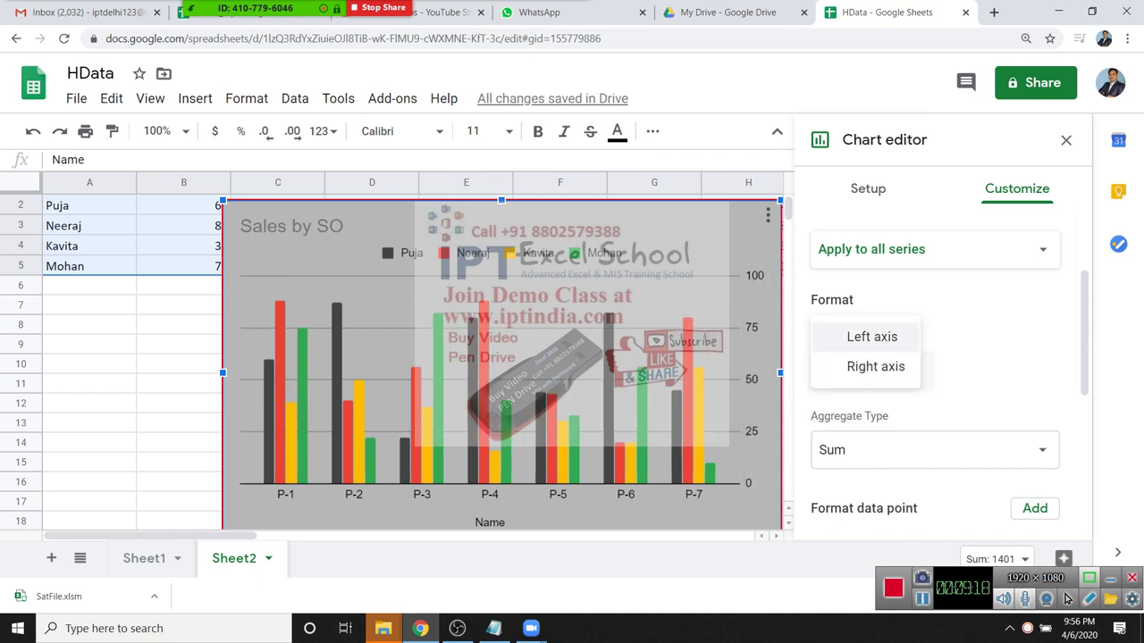
pyautogui.click(872, 336)
pyautogui.scroll(-1, 938, 375)
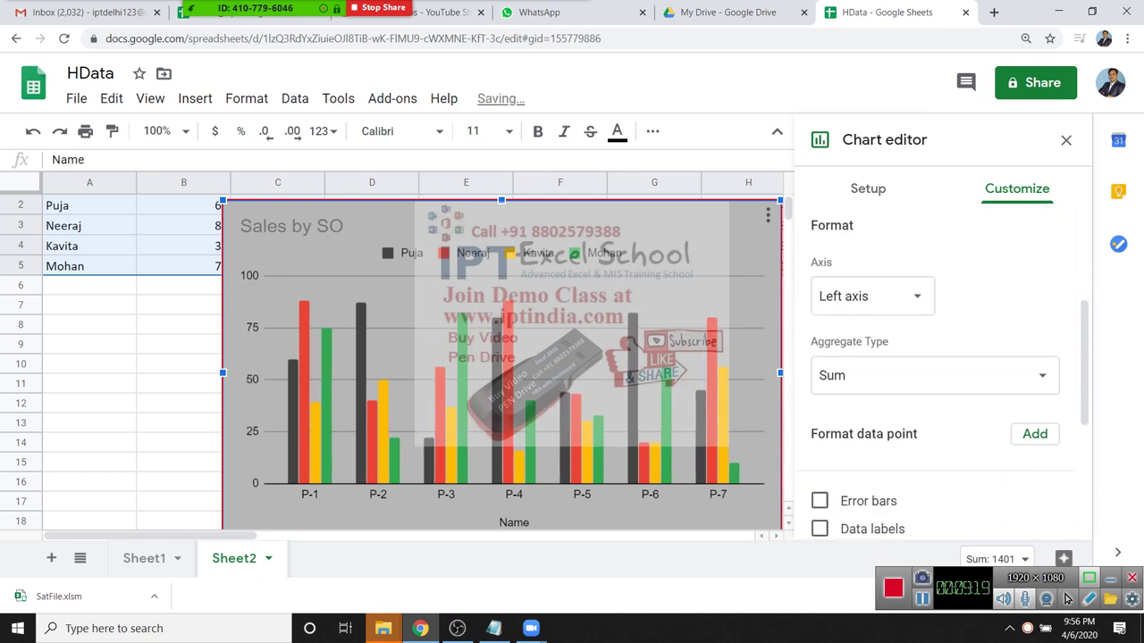
pyautogui.click(932, 380)
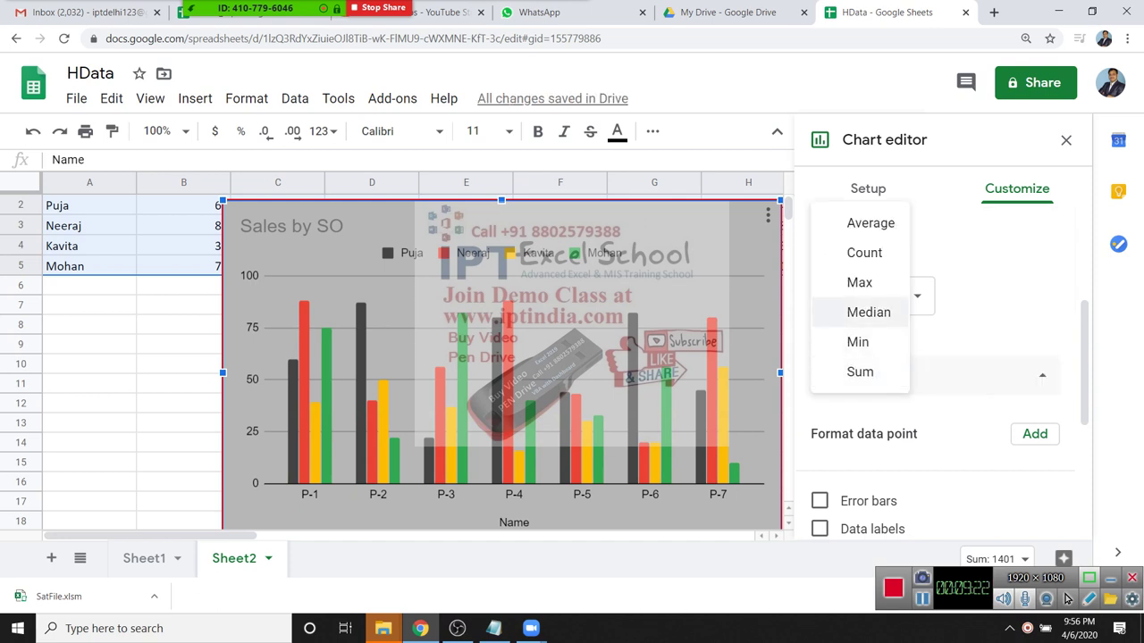
pyautogui.click(864, 253)
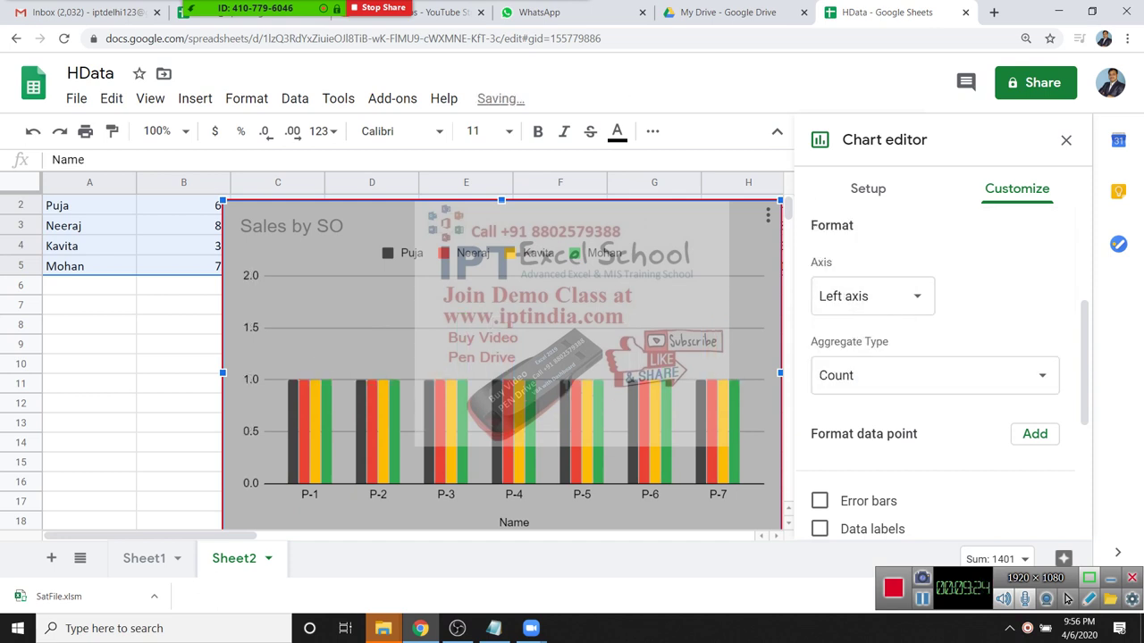
pyautogui.click(934, 375)
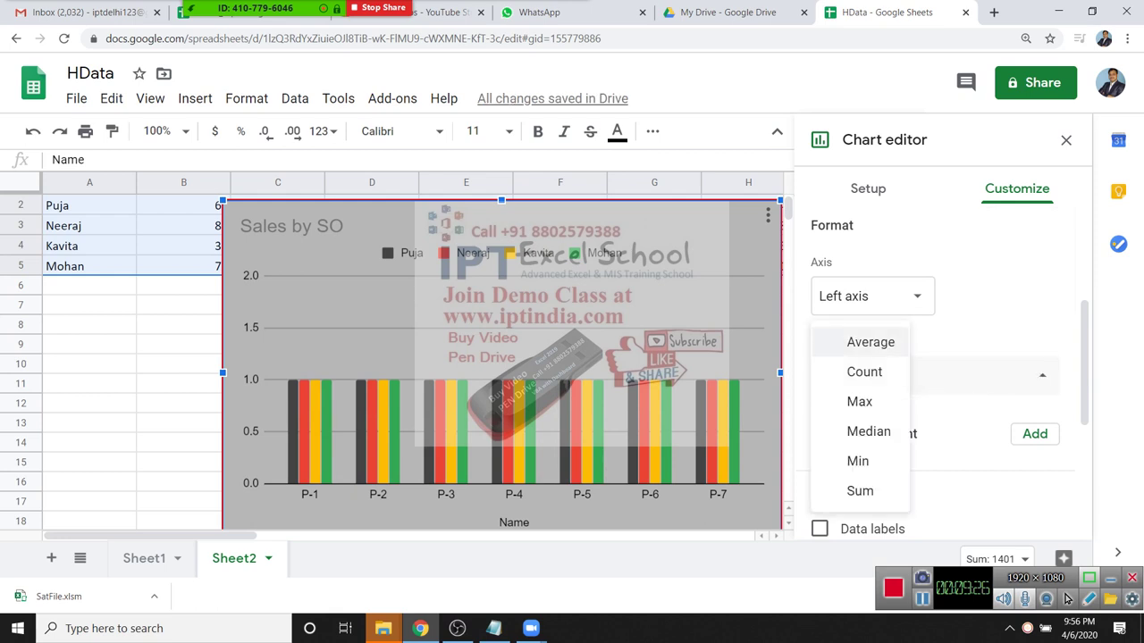
pyautogui.click(870, 343)
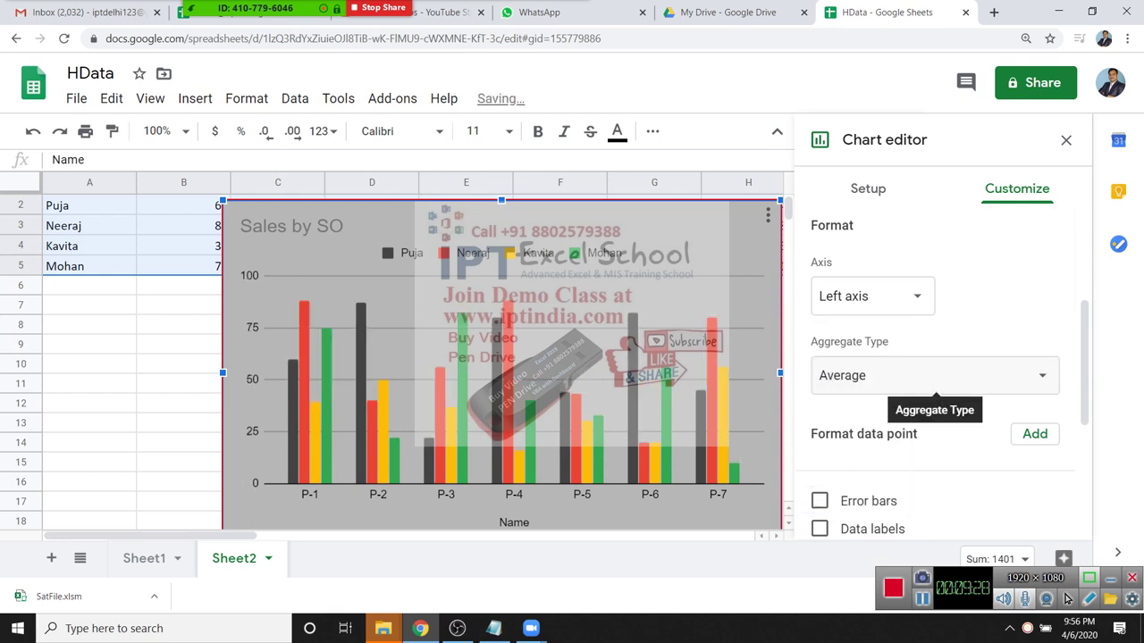
pyautogui.click(934, 375)
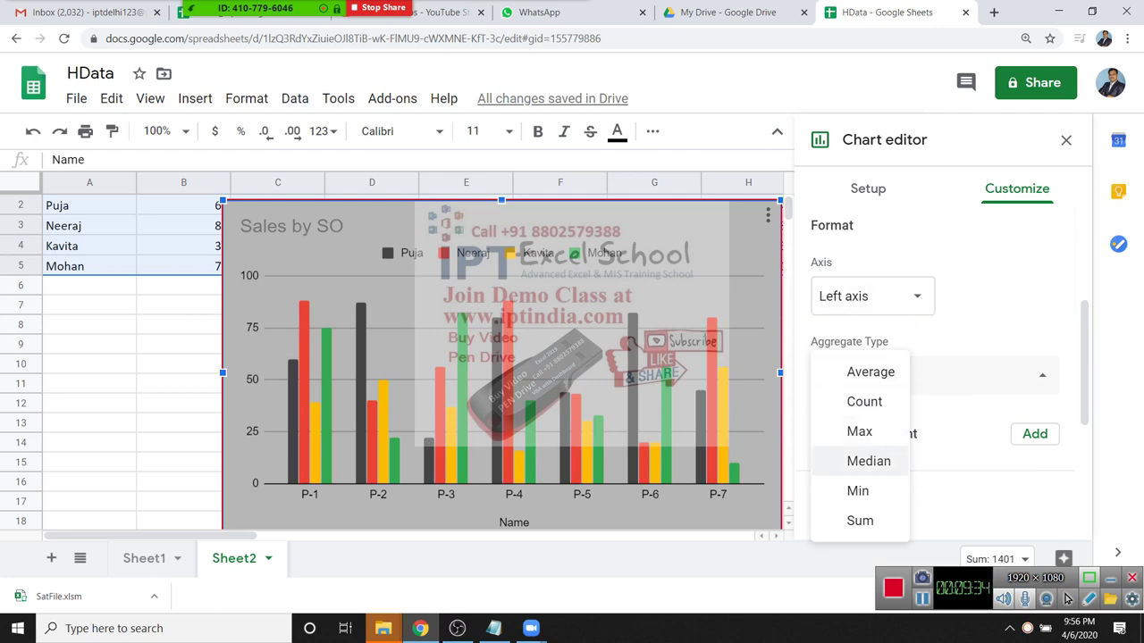
pyautogui.click(860, 521)
pyautogui.scroll(-1, 938, 403)
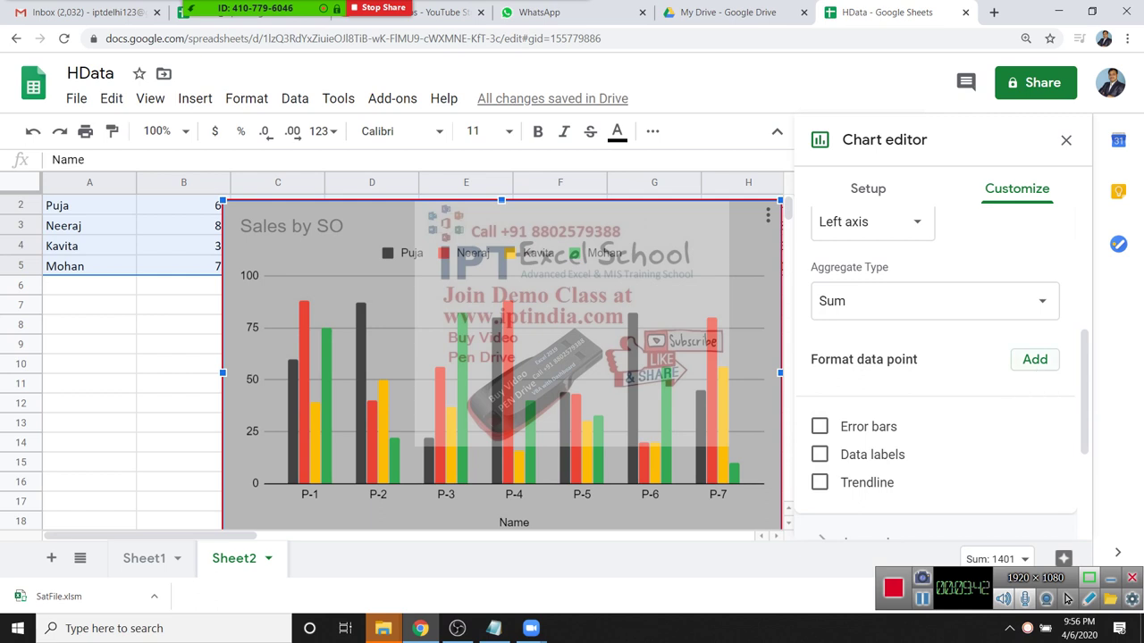
# Add a formatted data point for Puja: P-1 and colour that column black
pyautogui.click(1035, 359)
pyautogui.click(572, 333)
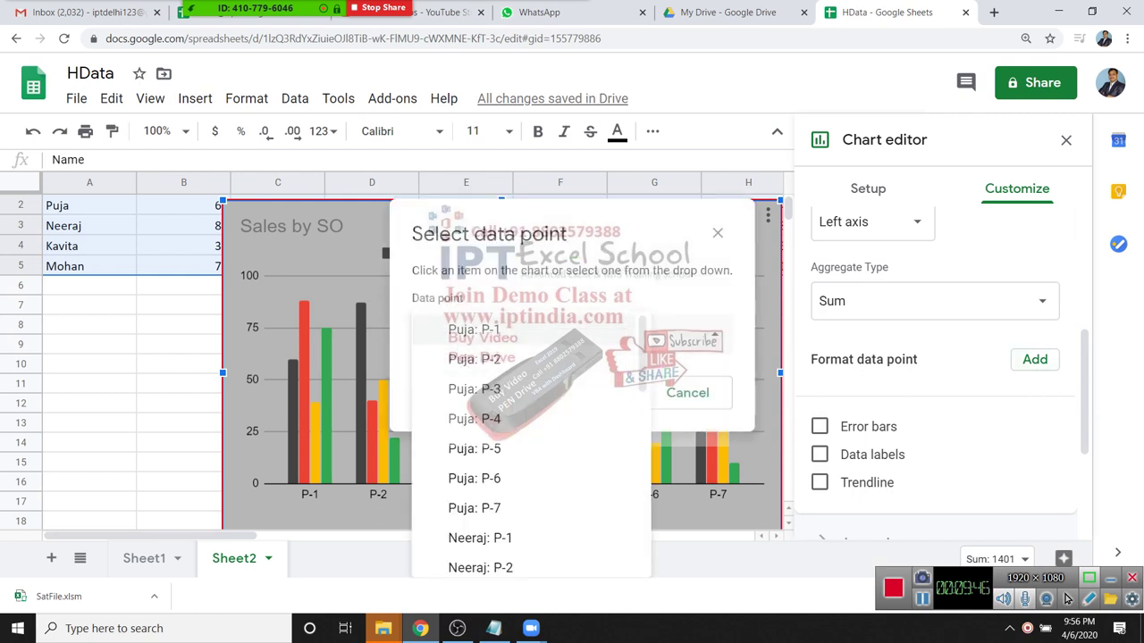
pyautogui.press('Down')
pyautogui.press('Down')
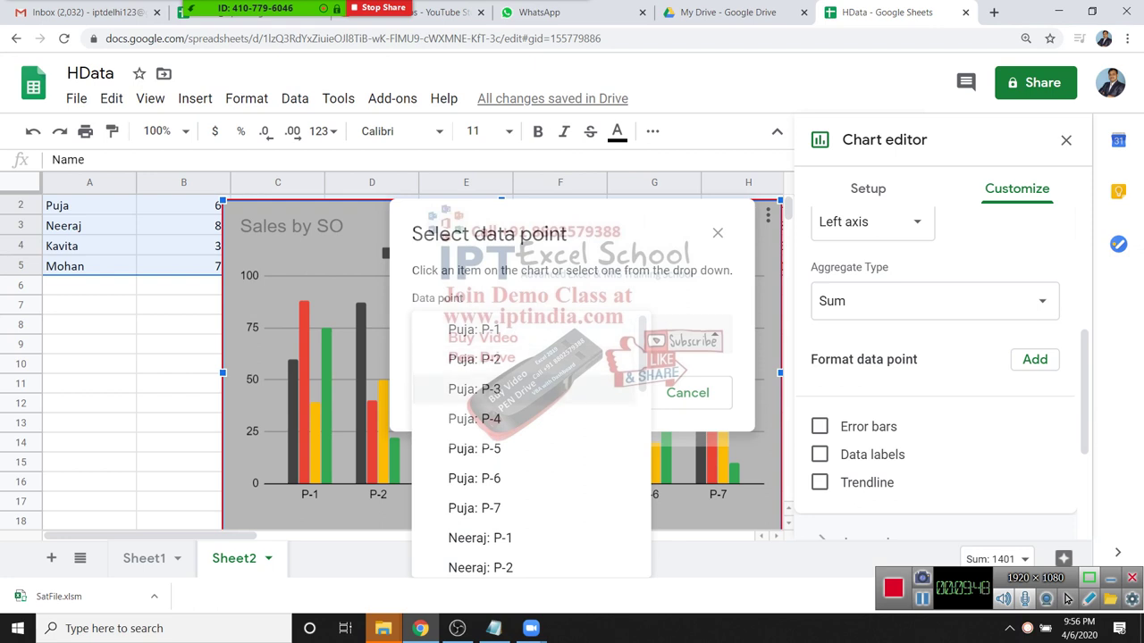
pyautogui.press('Down')
pyautogui.press('Down')
pyautogui.press('Down')
pyautogui.press('Down')
pyautogui.press('Down')
pyautogui.press('Down')
pyautogui.press('Down')
pyautogui.press('Down')
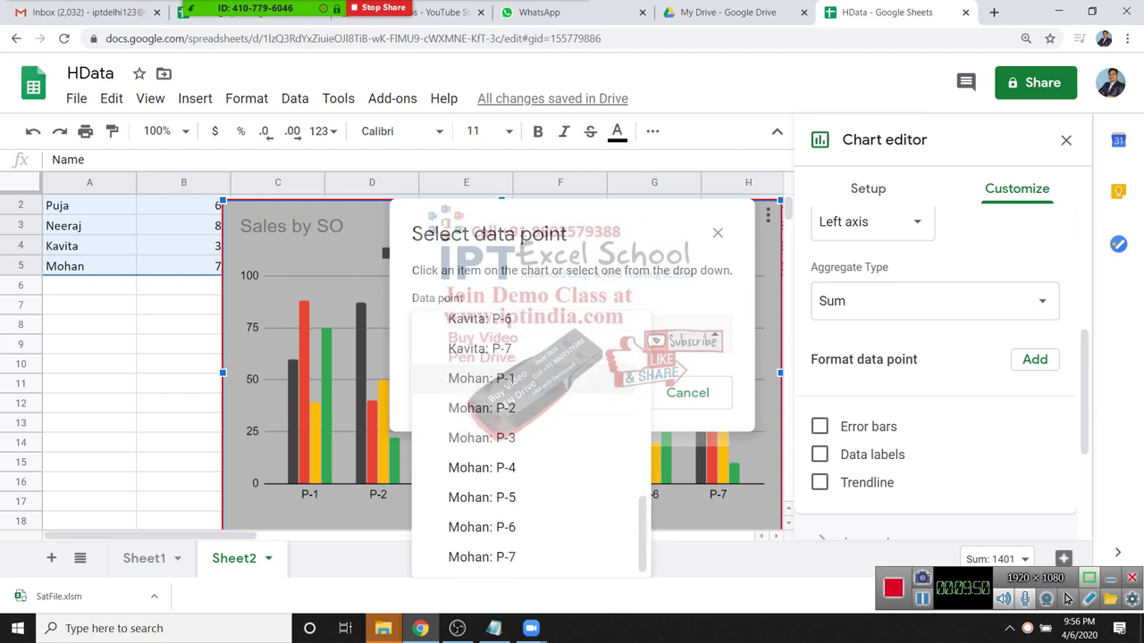
pyautogui.press('Up')
pyautogui.press('Up')
pyautogui.press('Up')
pyautogui.press('Up')
pyautogui.press('Up')
pyautogui.press('Up')
pyautogui.press('Up')
pyautogui.press('Up')
pyautogui.press('Up')
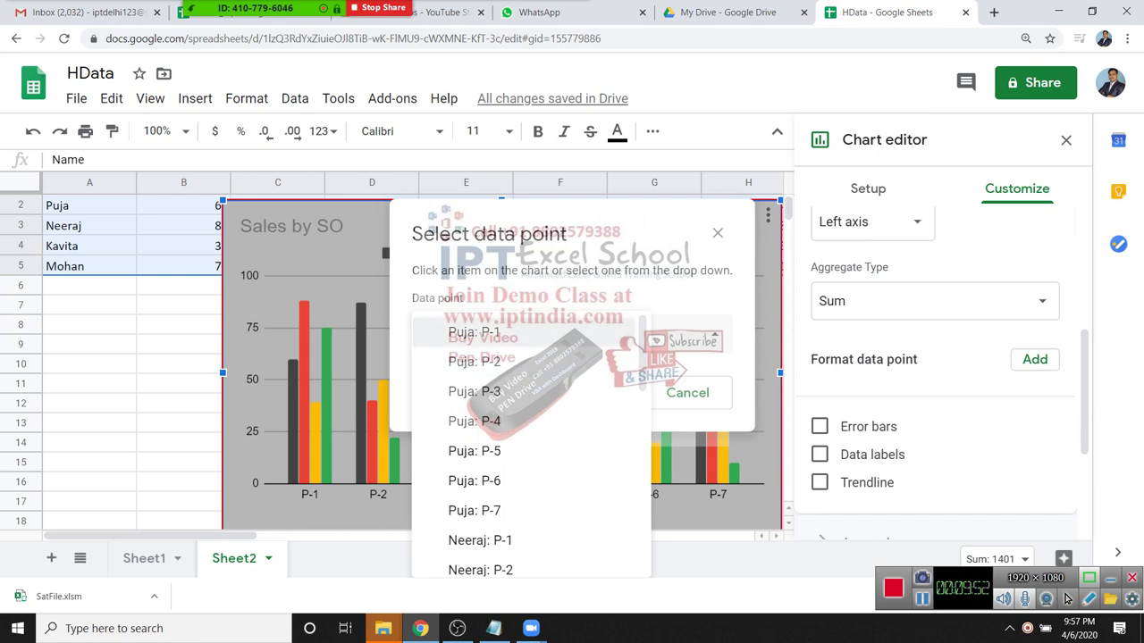
pyautogui.press('Return')
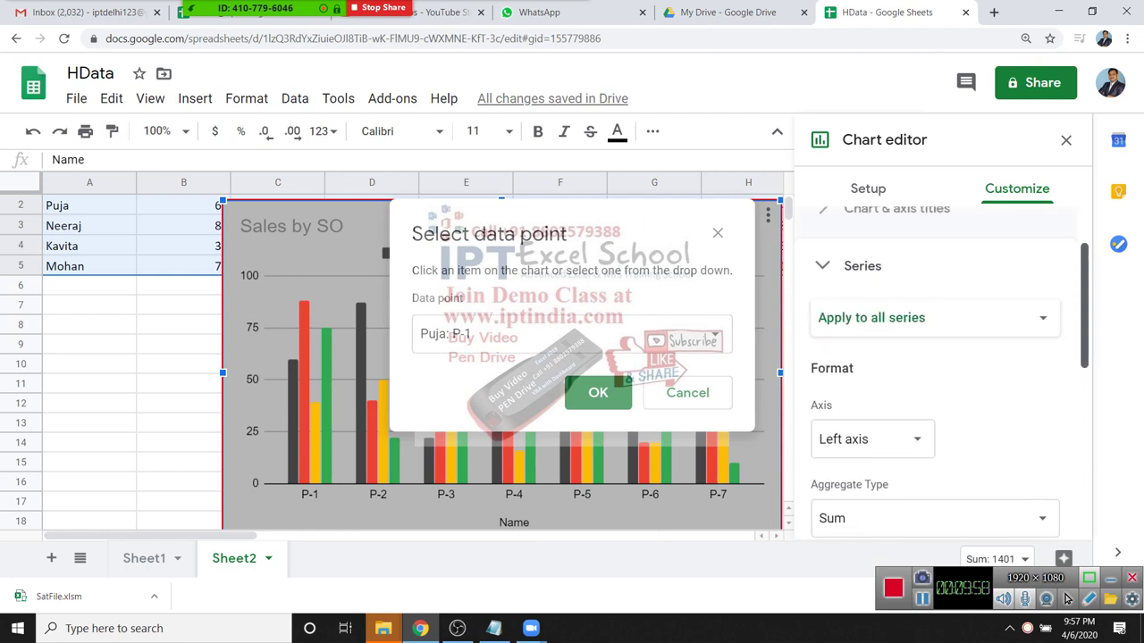
pyautogui.scroll(-2, 943, 372)
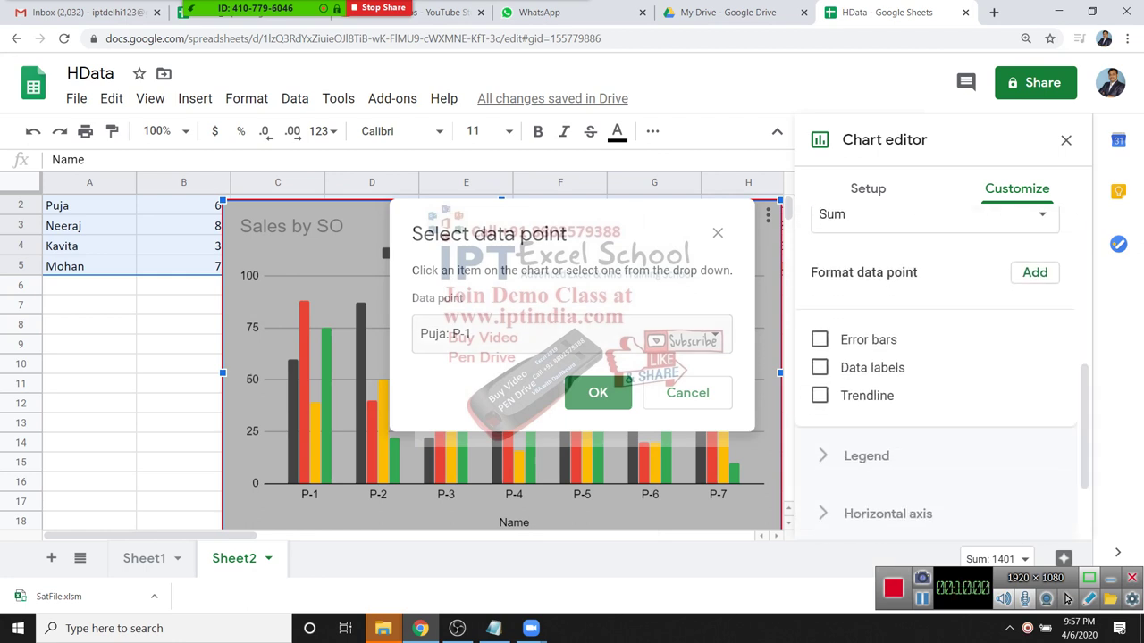
pyautogui.press('Return')
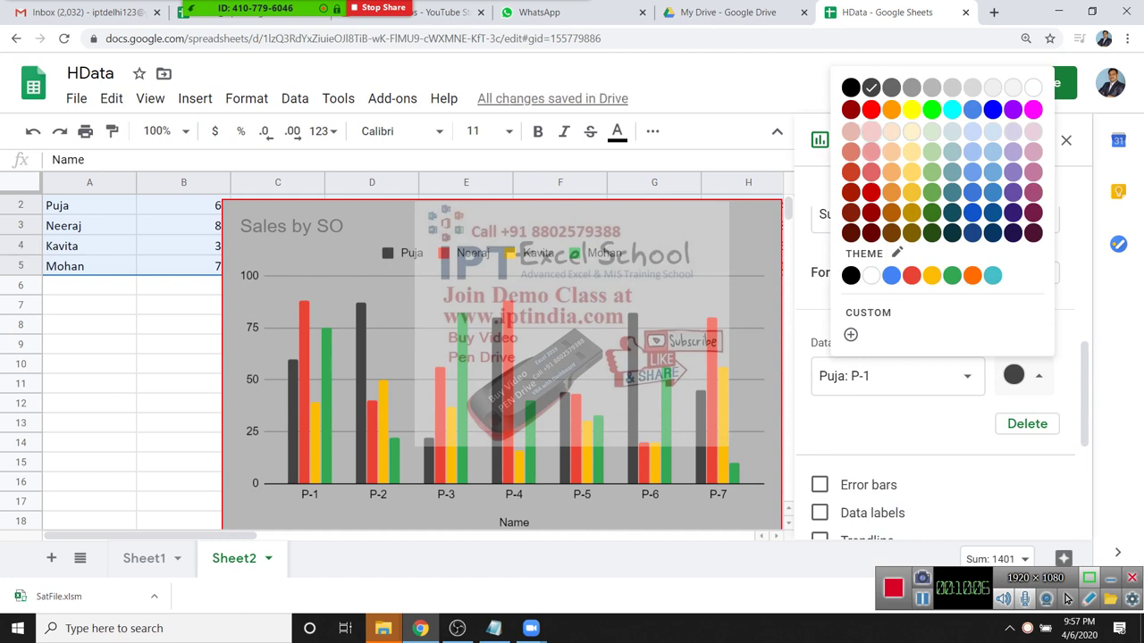
pyautogui.click(850, 87)
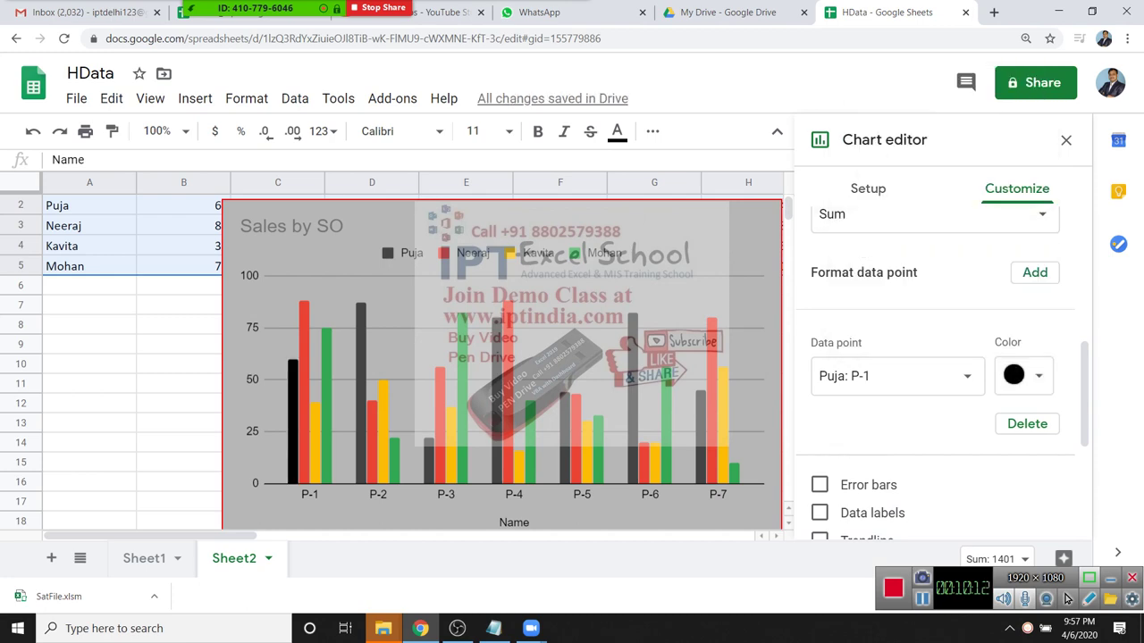
pyautogui.scroll(1, 938, 375)
pyautogui.scroll(-3, 938, 375)
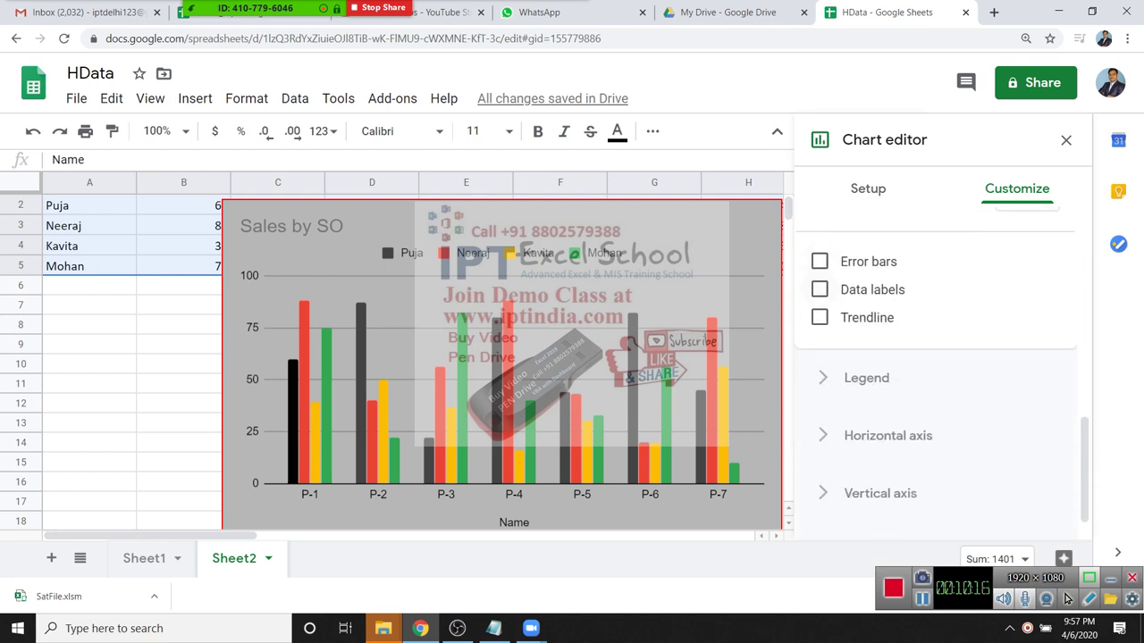
pyautogui.click(820, 290)
pyautogui.click(820, 290)
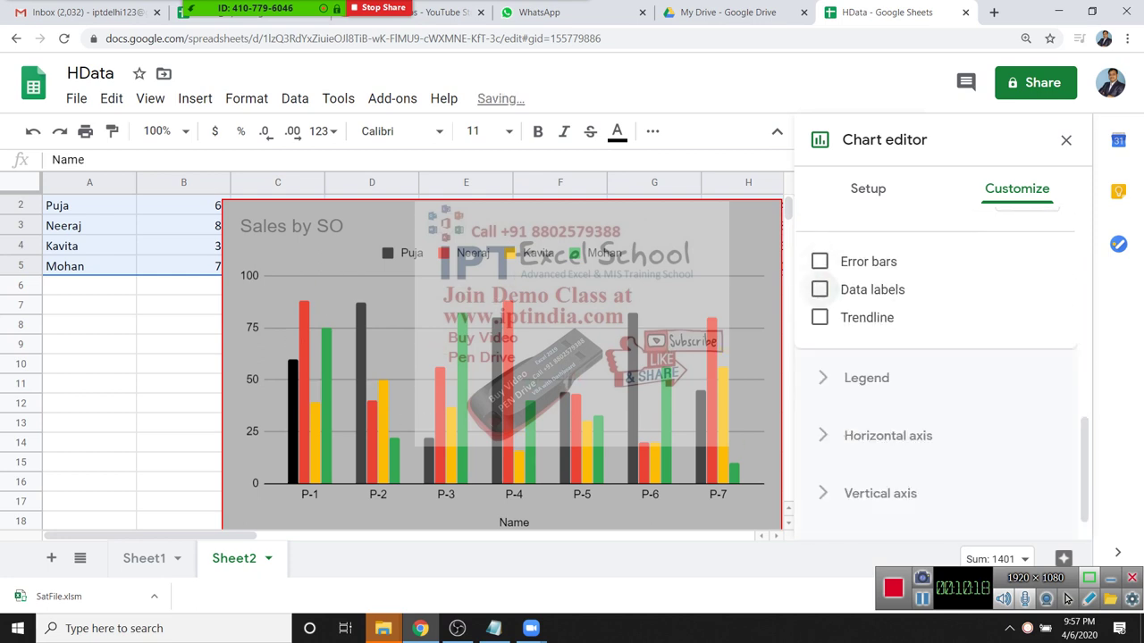
pyautogui.click(820, 289)
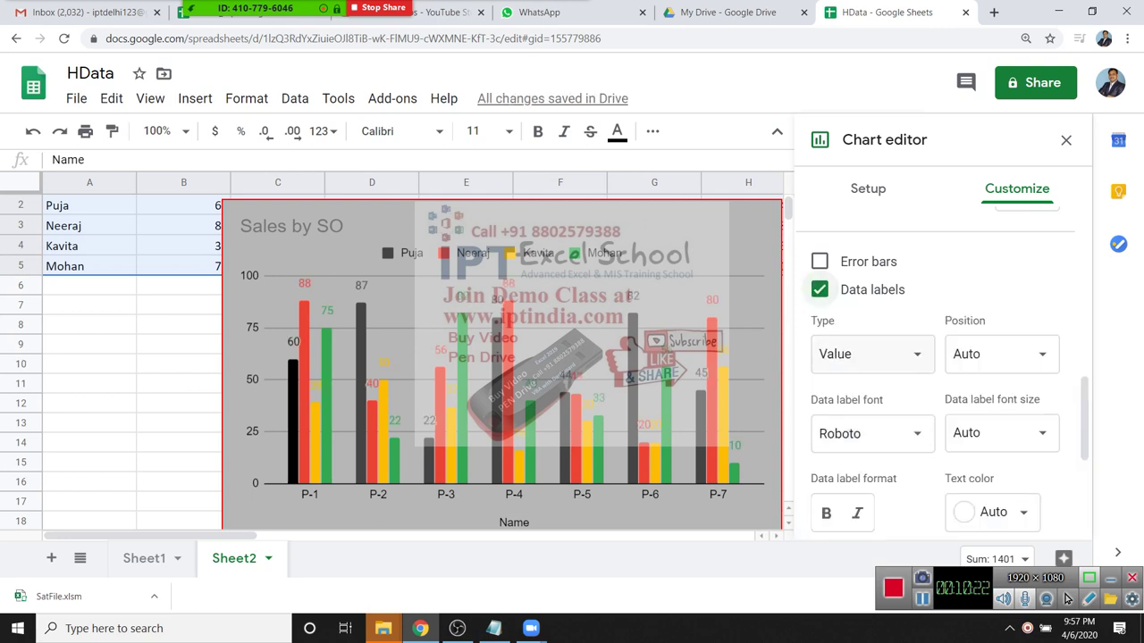
pyautogui.click(872, 354)
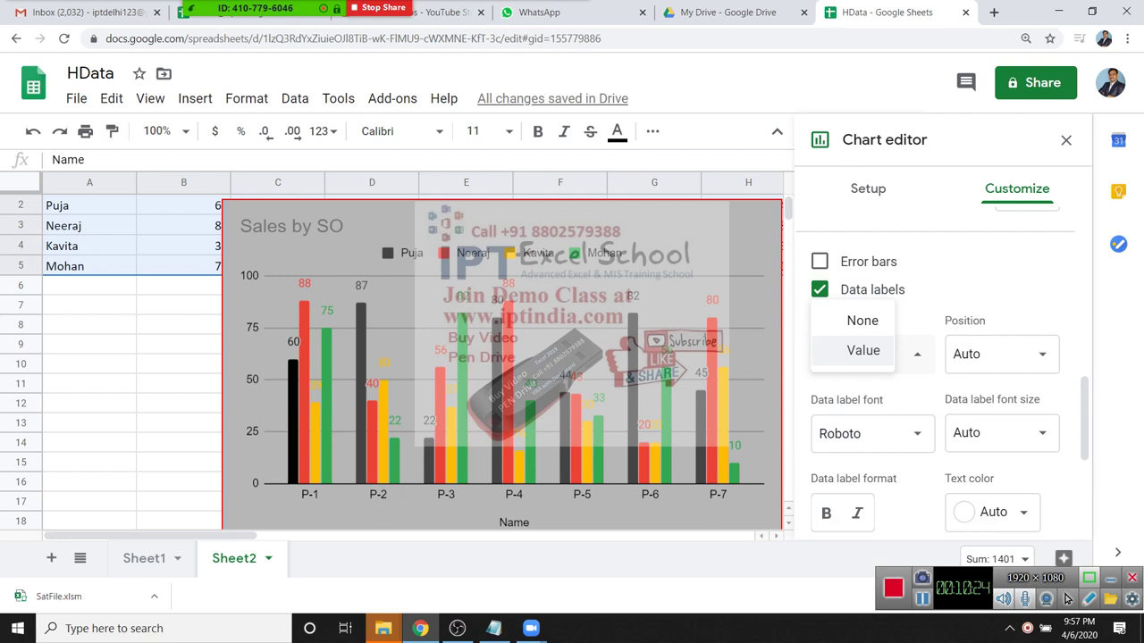
pyautogui.click(863, 350)
pyautogui.click(1001, 354)
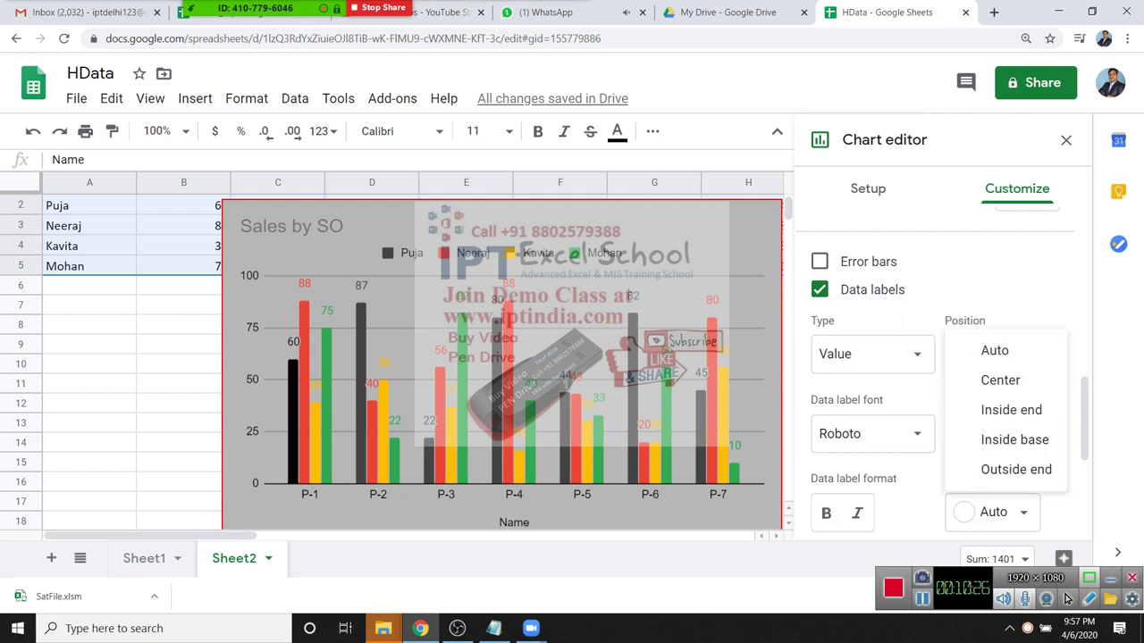
pyautogui.click(820, 289)
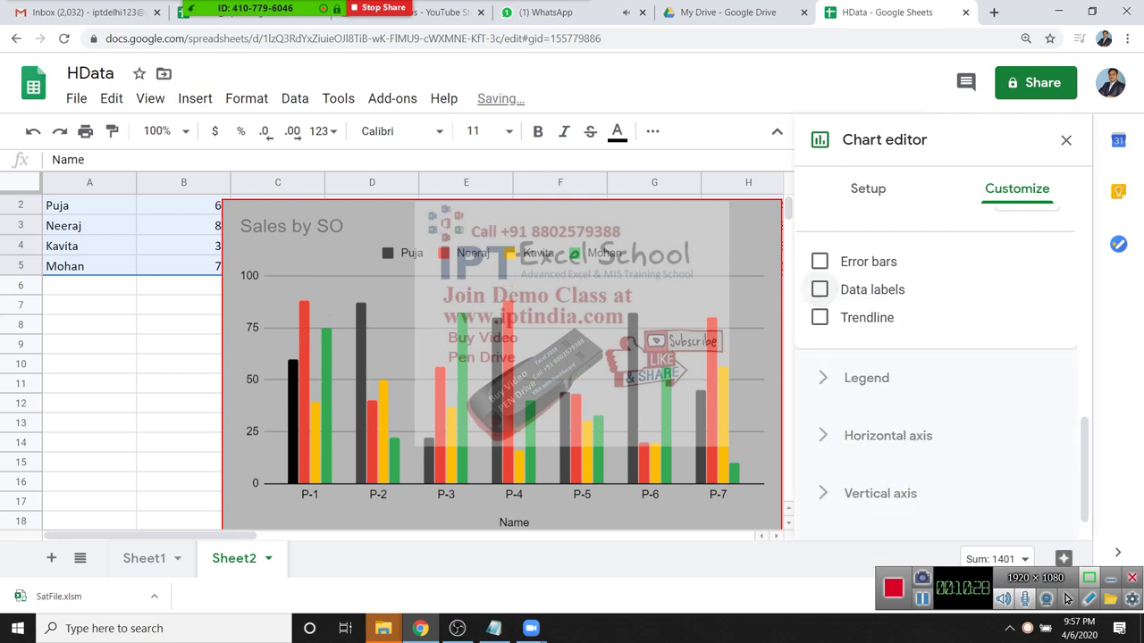
pyautogui.scroll(4, 820, 290)
# Expand the Legend, Horizontal axis, Vertical axis and Gridlines sections to review them
pyautogui.scroll(3, 820, 289)
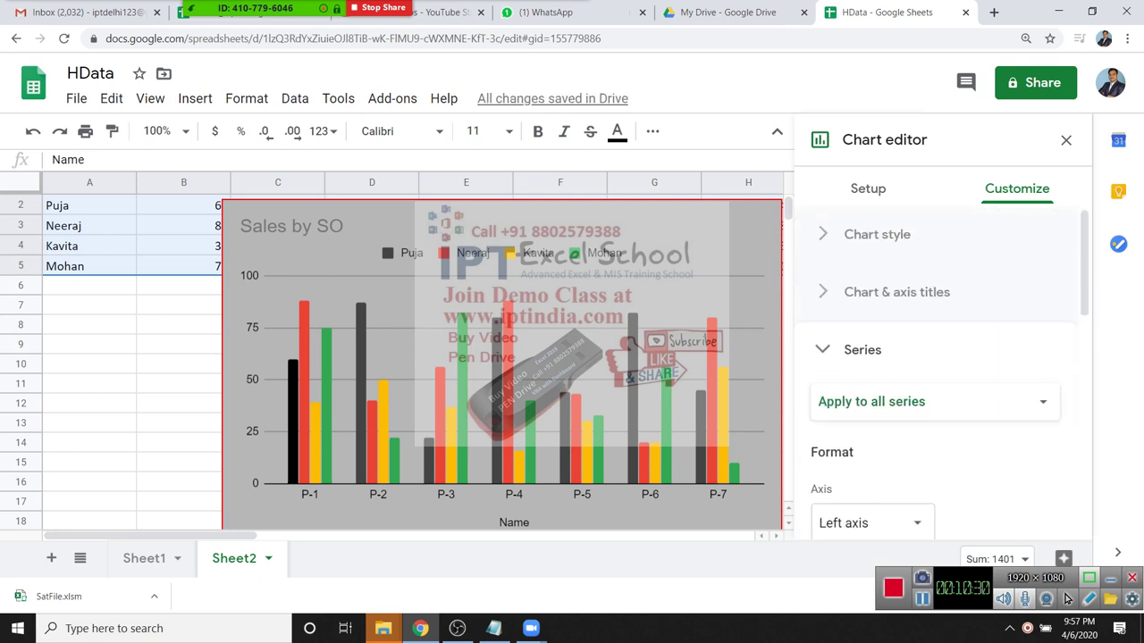
pyautogui.scroll(-3, 820, 379)
pyautogui.scroll(-2, 820, 379)
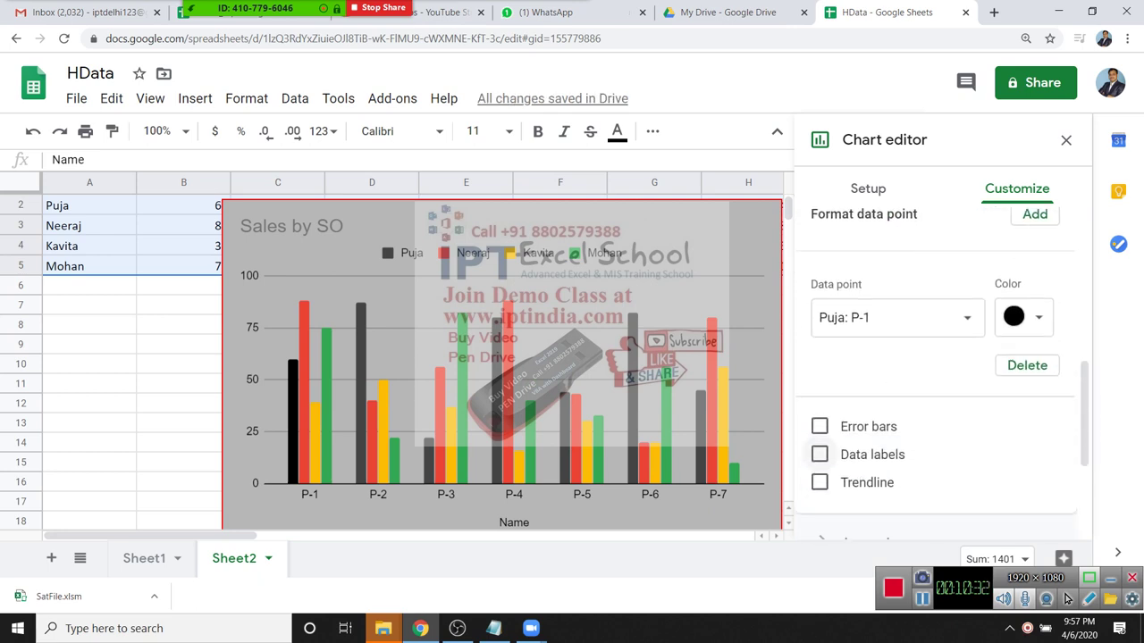
pyautogui.scroll(-1, 819, 379)
pyautogui.scroll(-3, 820, 380)
pyautogui.click(866, 337)
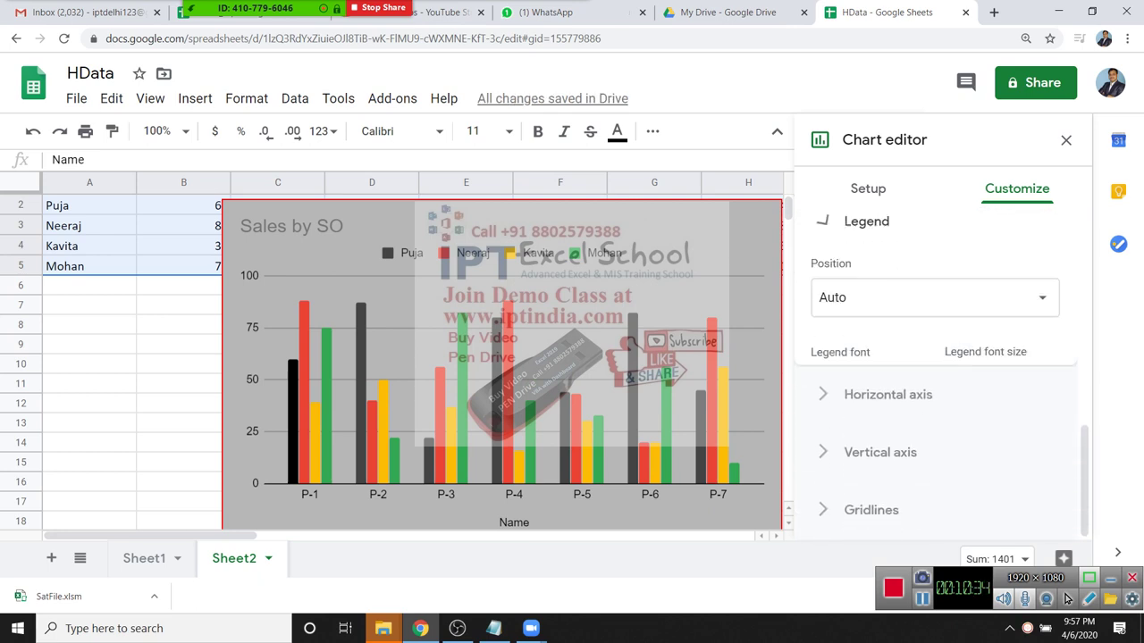
pyautogui.scroll(-2, 935, 375)
pyautogui.scroll(5, 935, 375)
pyautogui.scroll(-5, 935, 375)
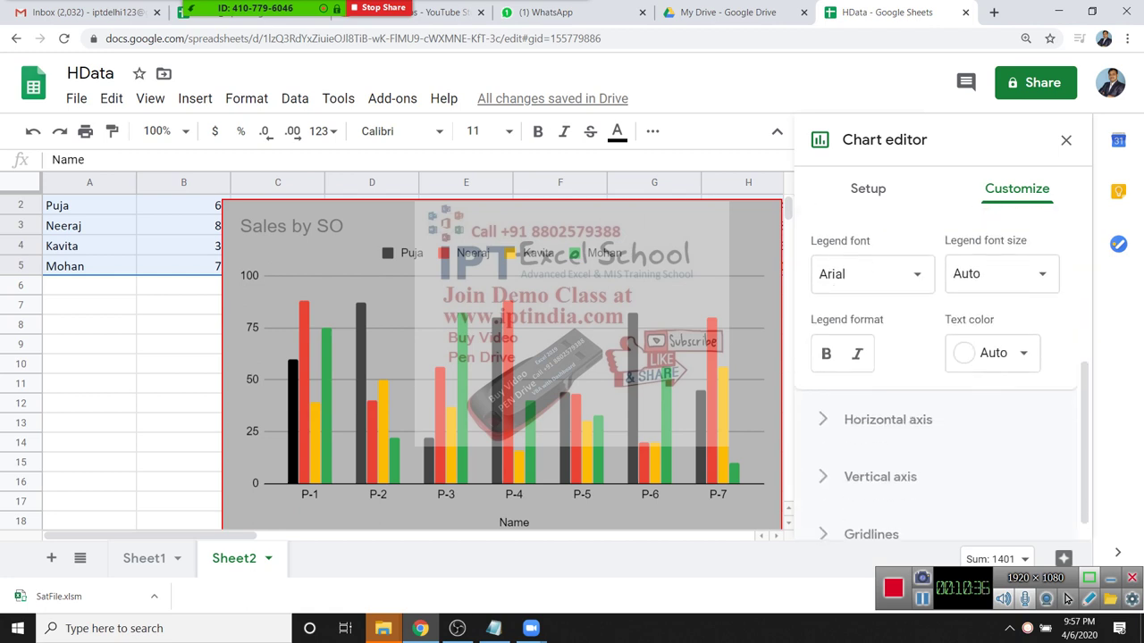
pyautogui.click(888, 419)
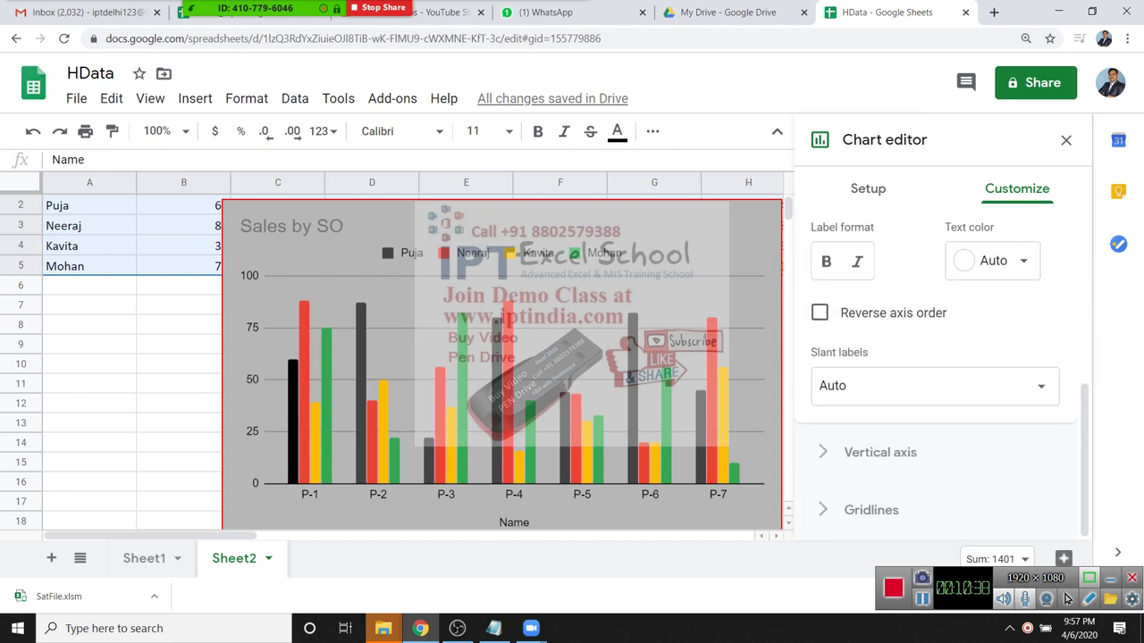
pyautogui.click(880, 526)
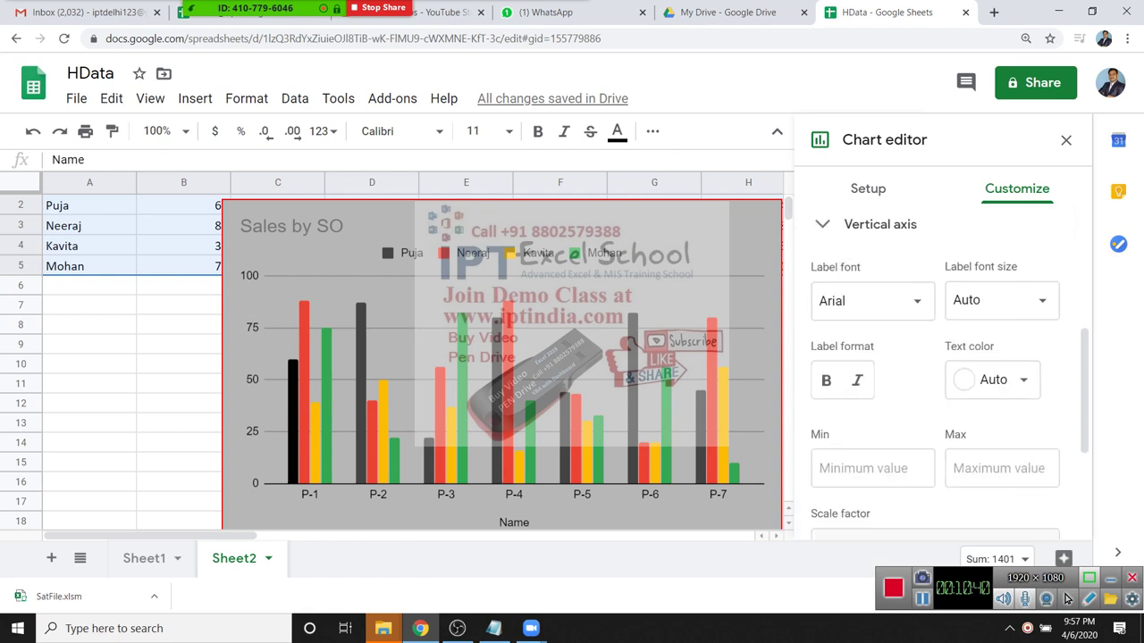
pyautogui.scroll(-2, 929, 510)
pyautogui.scroll(-1, 929, 509)
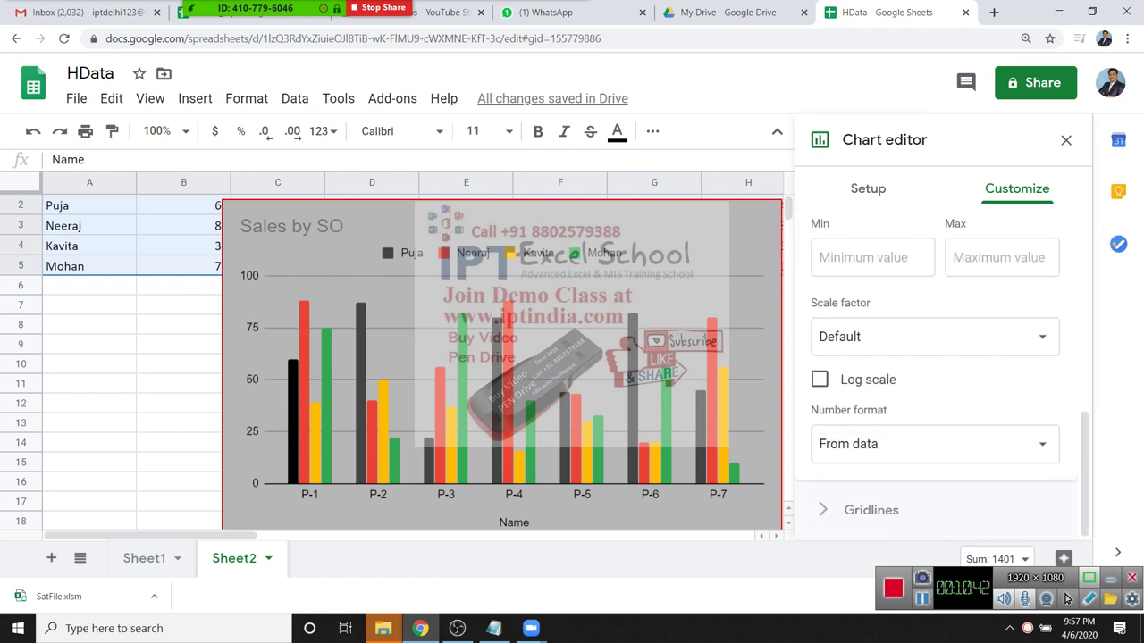
pyautogui.click(871, 509)
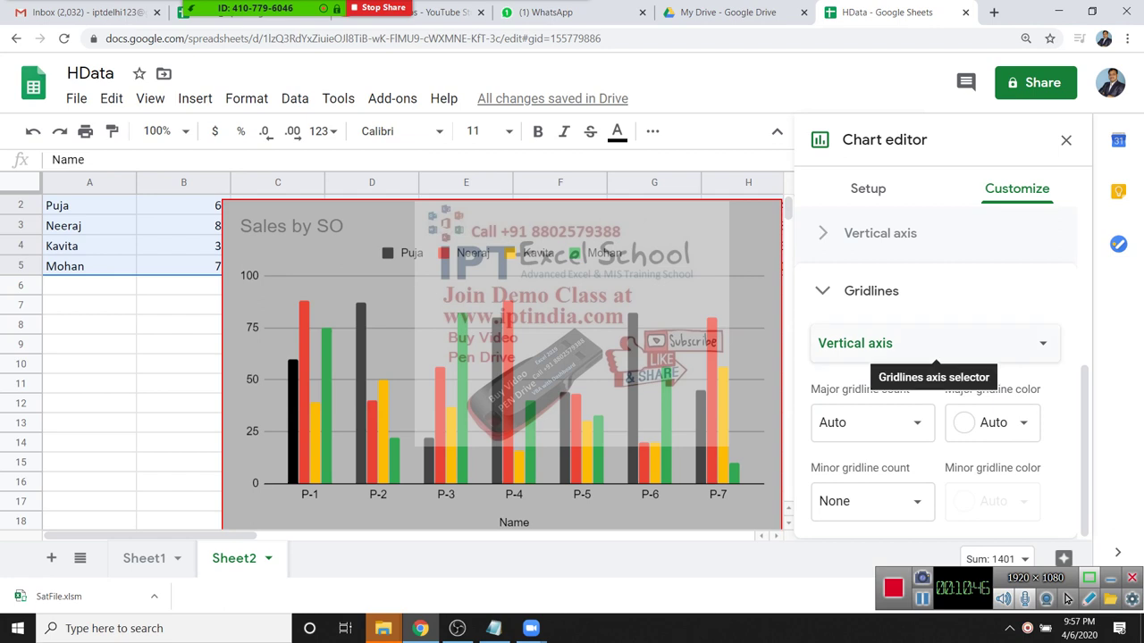
pyautogui.scroll(3, 939, 376)
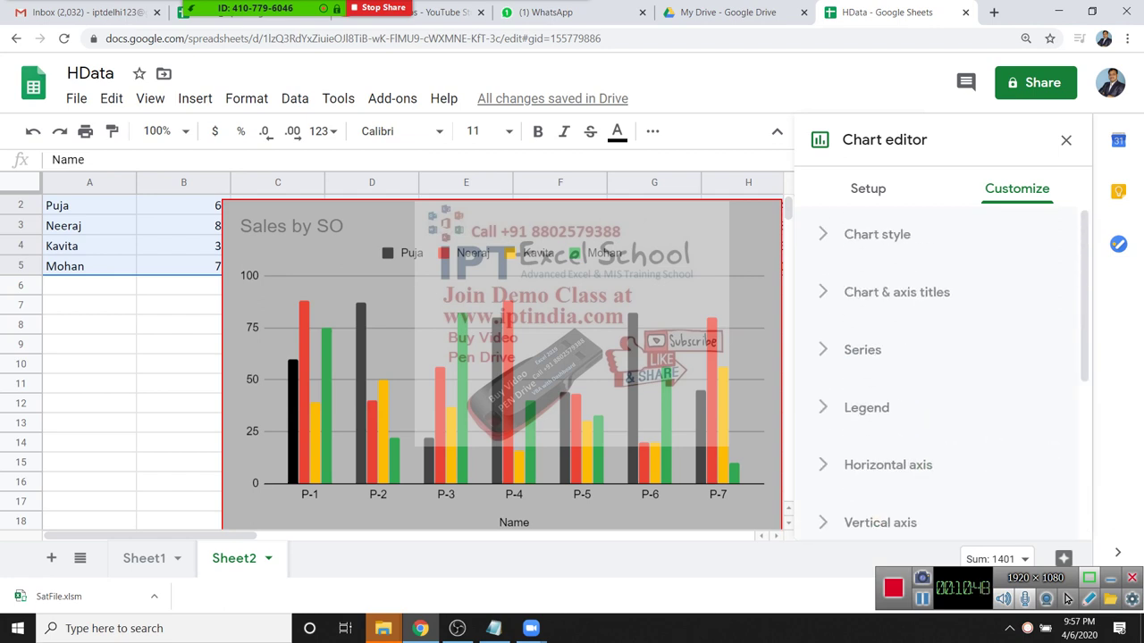
pyautogui.scroll(-1, 939, 376)
pyautogui.scroll(1, 939, 375)
# Return to the chart's Setup and check the chart types, keeping it a Column chart
pyautogui.click(501, 376)
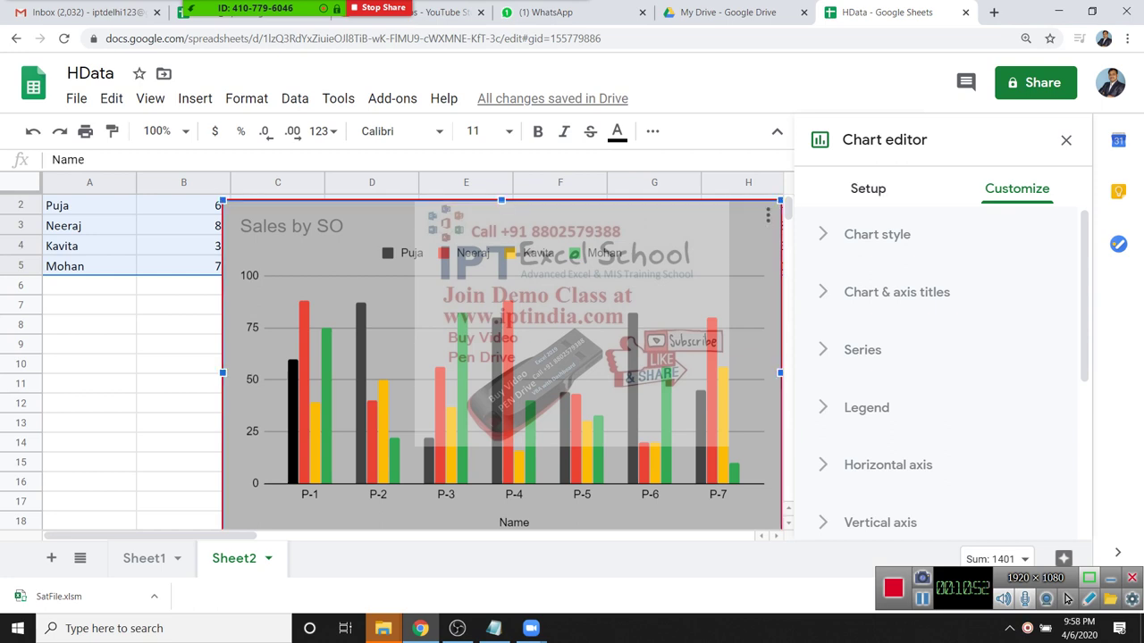
pyautogui.click(935, 264)
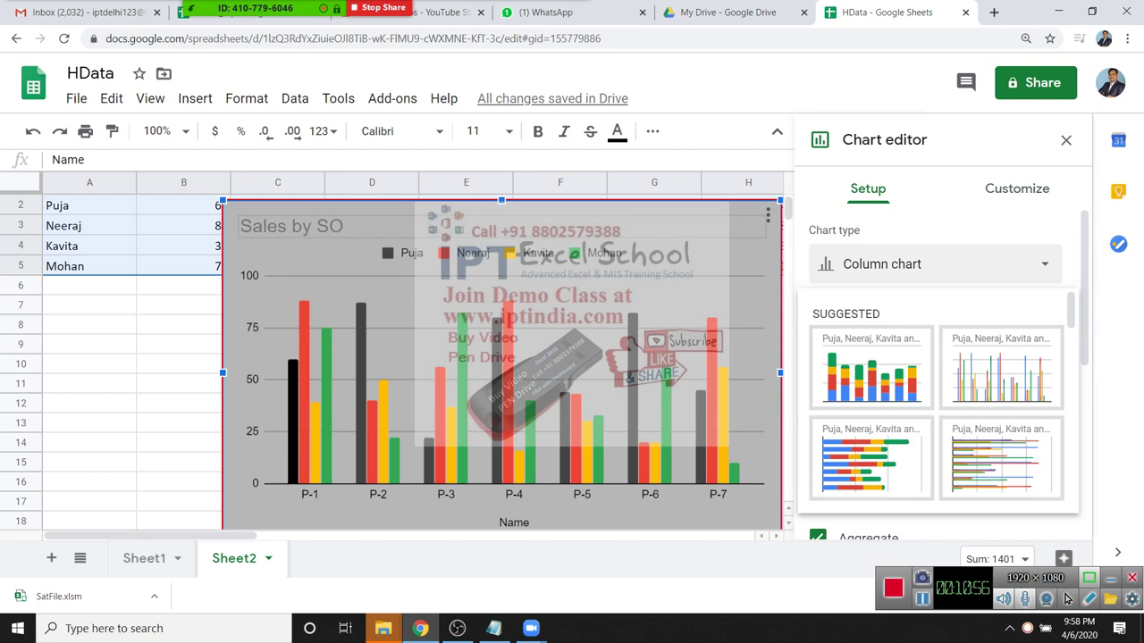
pyautogui.press('Escape')
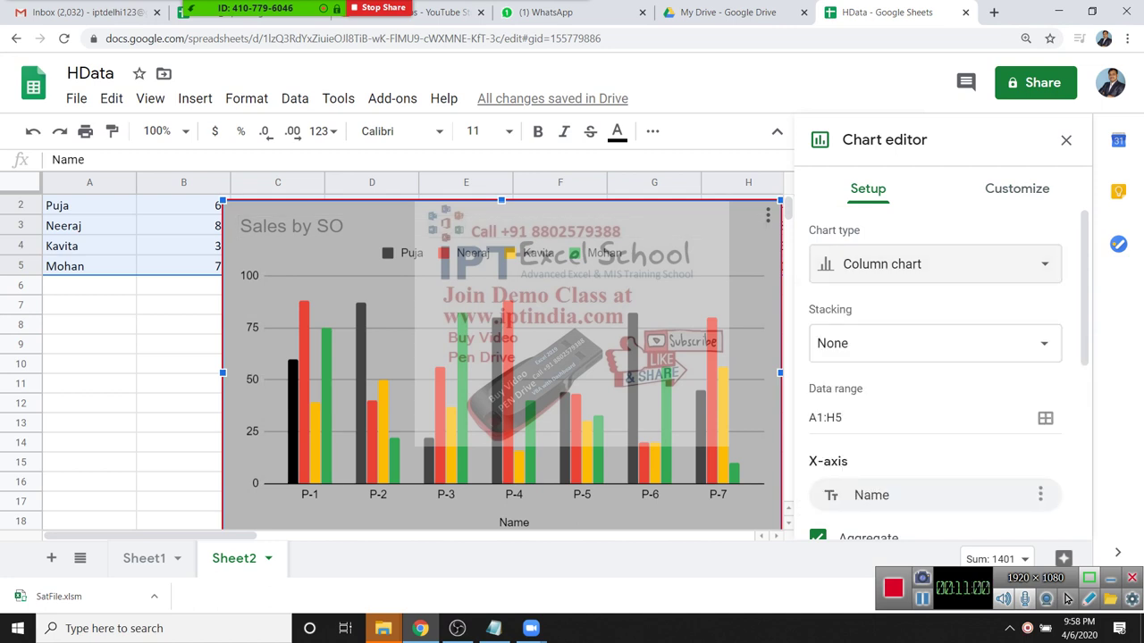
# Delete the Sales by SO chart and undo to restore the cleared data
pyautogui.press('Delete')
pyautogui.press('Delete')
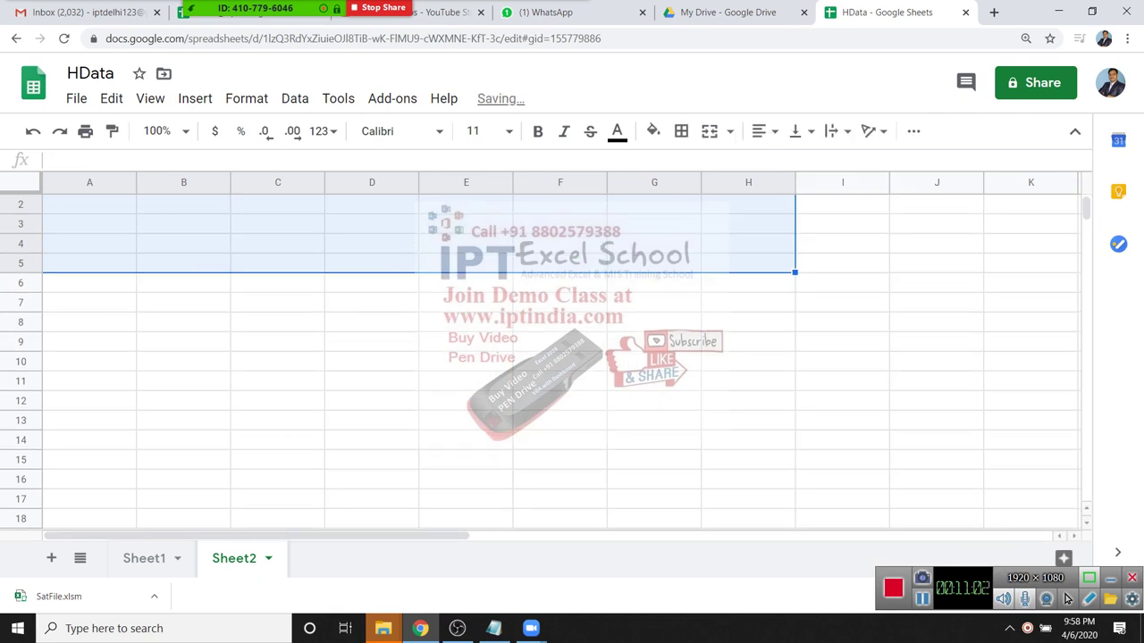
pyautogui.hotkey('ctrl', 'z')
pyautogui.hotkey('ctrl', 'z')
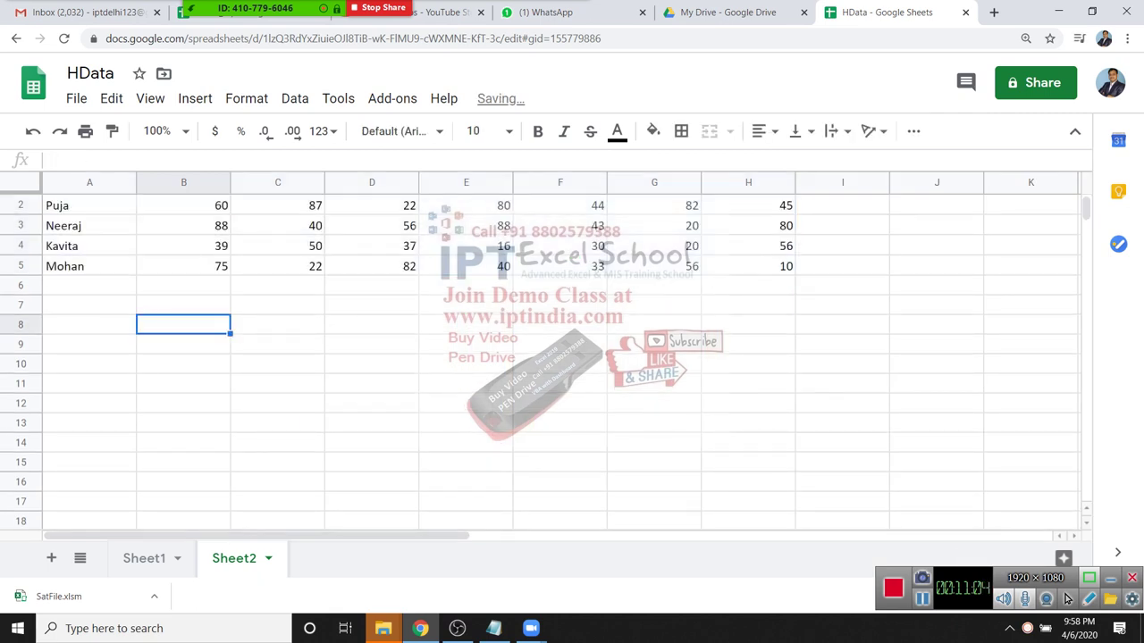
pyautogui.hotkey('ctrl', 'z')
pyautogui.hotkey('ctrl', 'z')
# Select the data table A1:H5 and insert a new chart from it
pyautogui.press('Up')
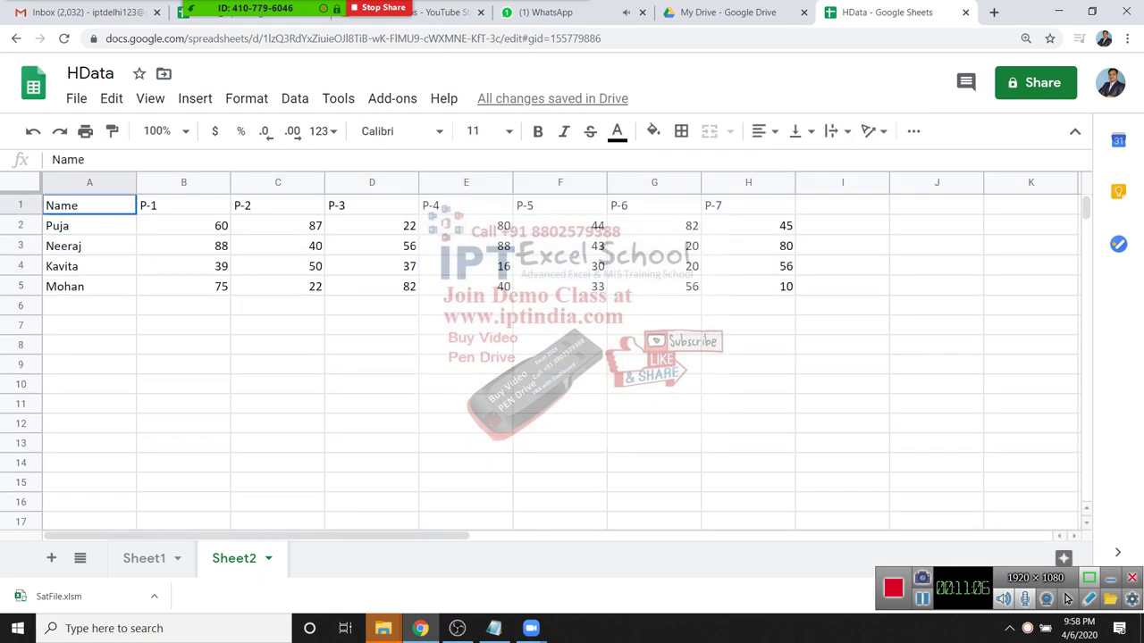
pyautogui.hotkey('ctrl', 'a')
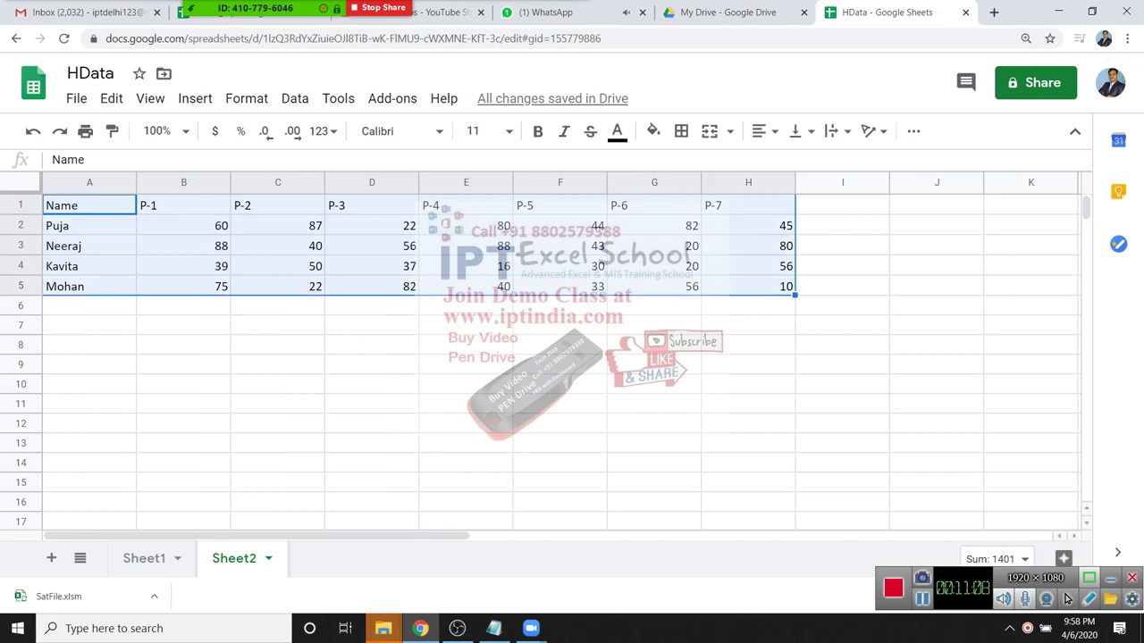
pyautogui.hotkey('alt', 'i')
pyautogui.press('Up')
pyautogui.press('Up')
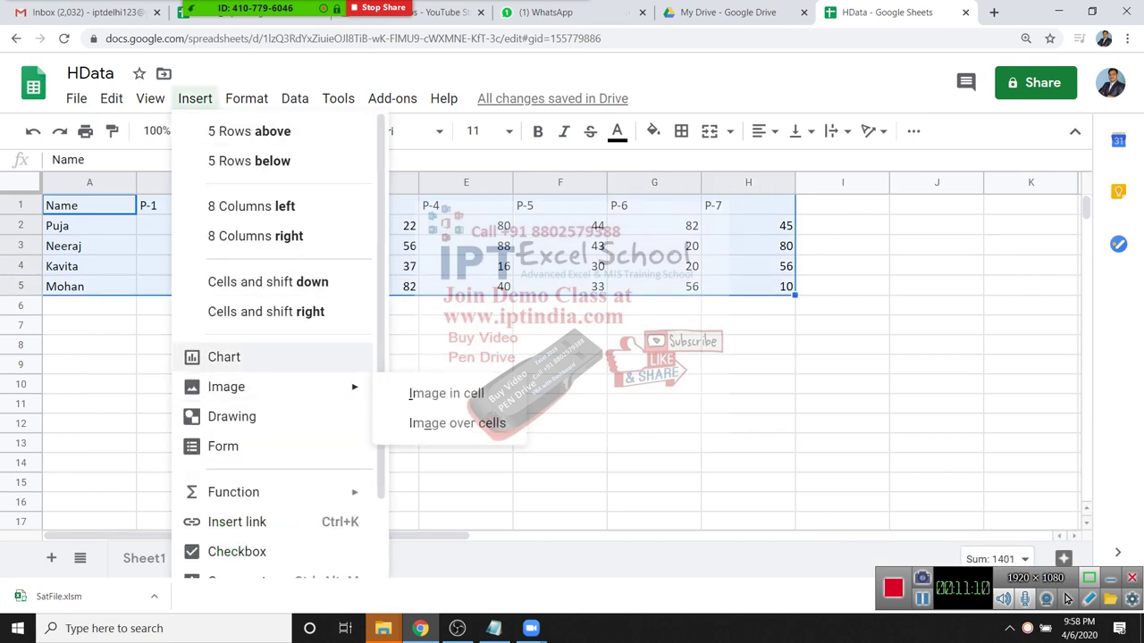
pyautogui.press('Return')
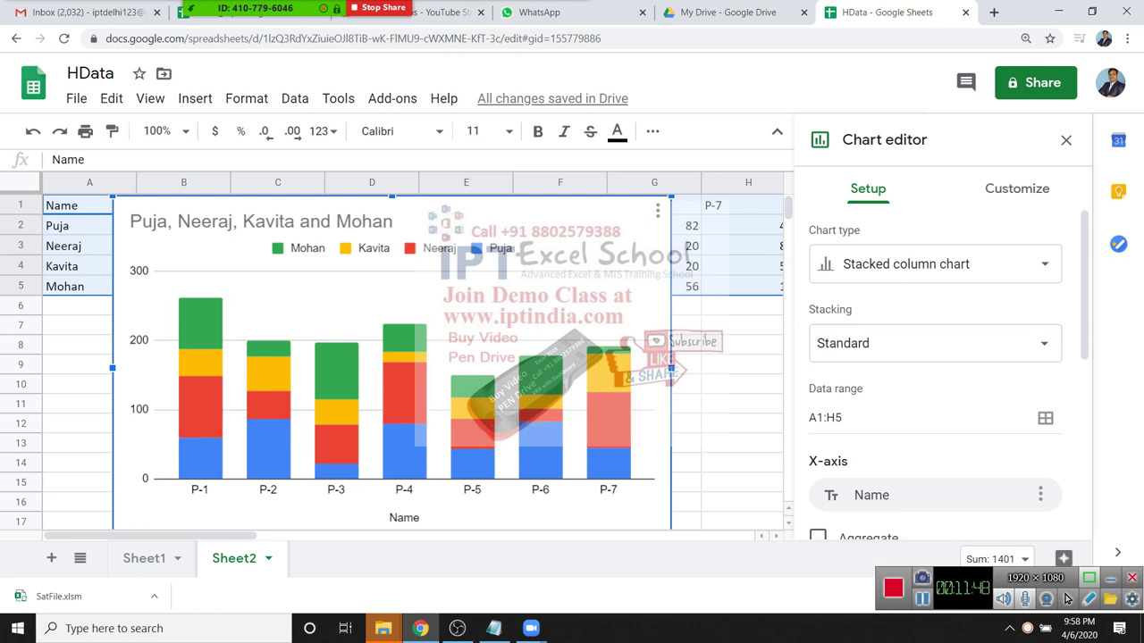
# Switch the chart type from stacked column to Line chart, plotting the students across P-1 to P-7
pyautogui.click(934, 263)
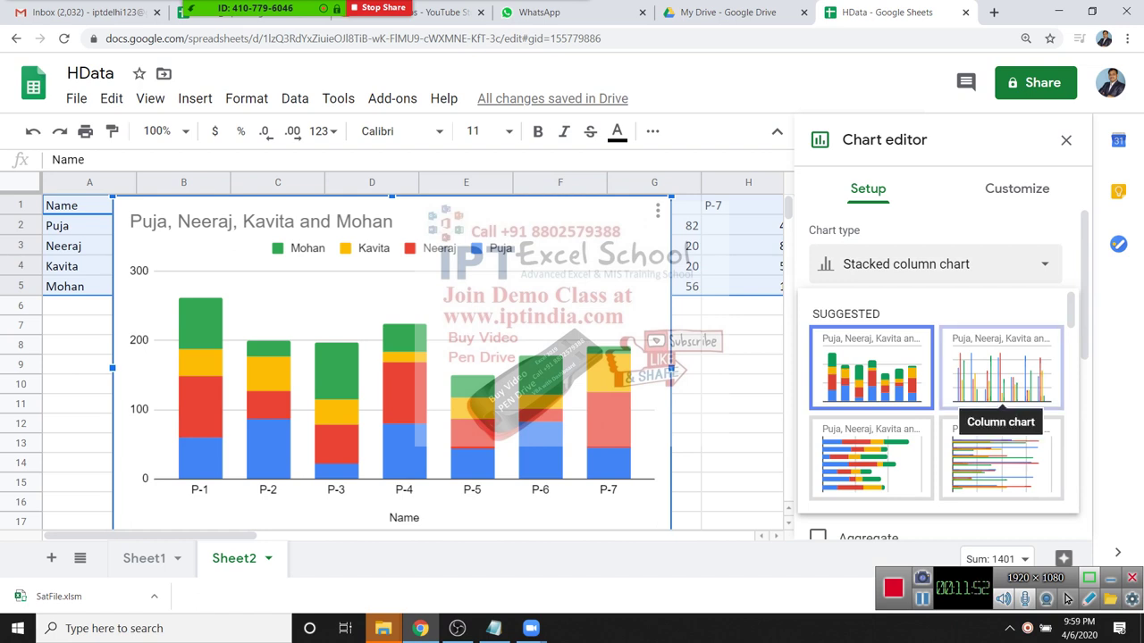
pyautogui.scroll(-3, 1017, 483)
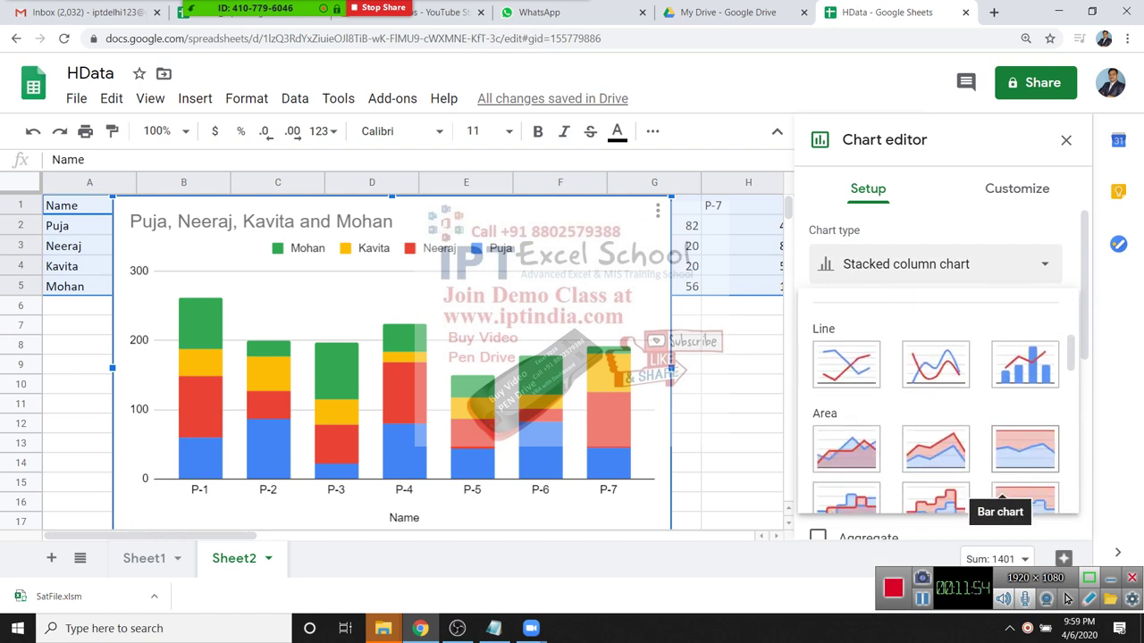
pyautogui.scroll(1, 1025, 451)
pyautogui.scroll(1, 1025, 446)
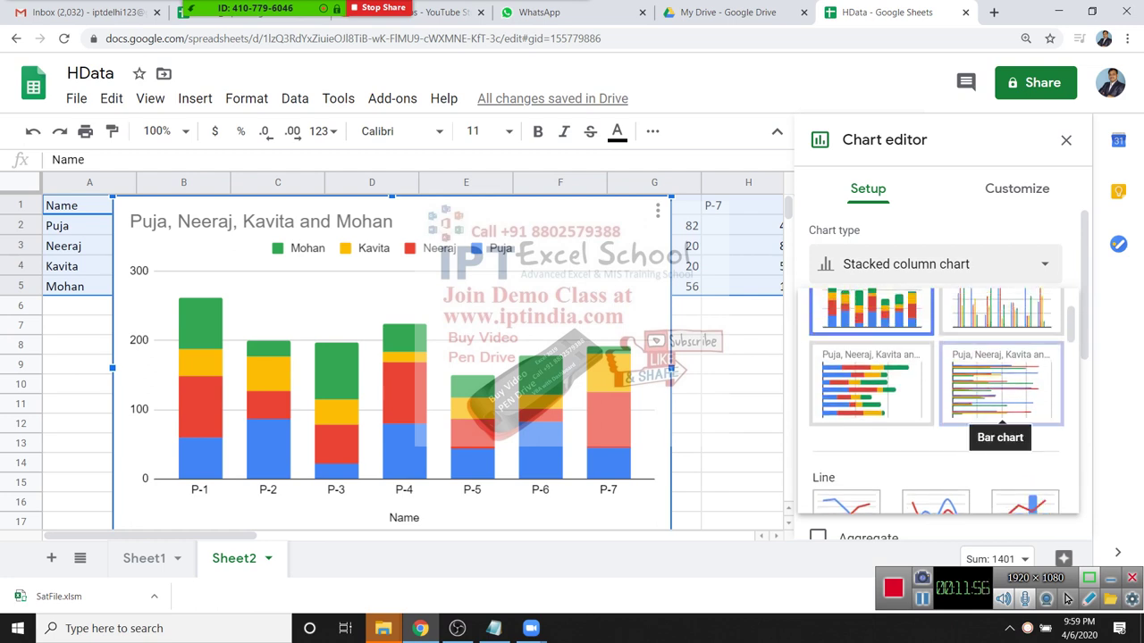
pyautogui.scroll(1, 1025, 447)
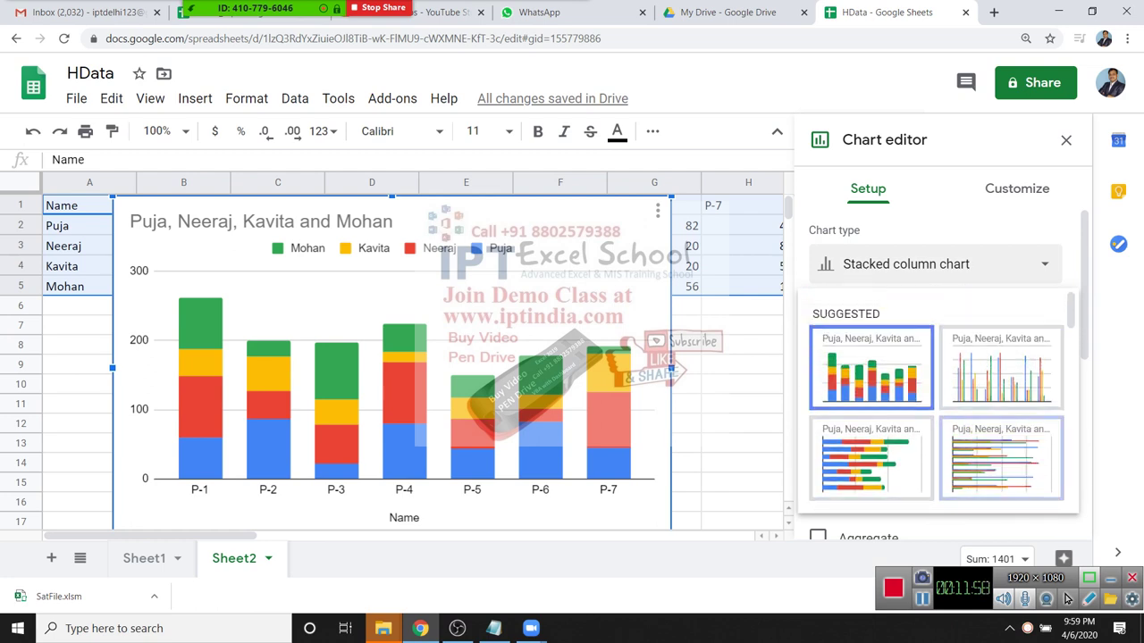
pyautogui.scroll(-1, 871, 393)
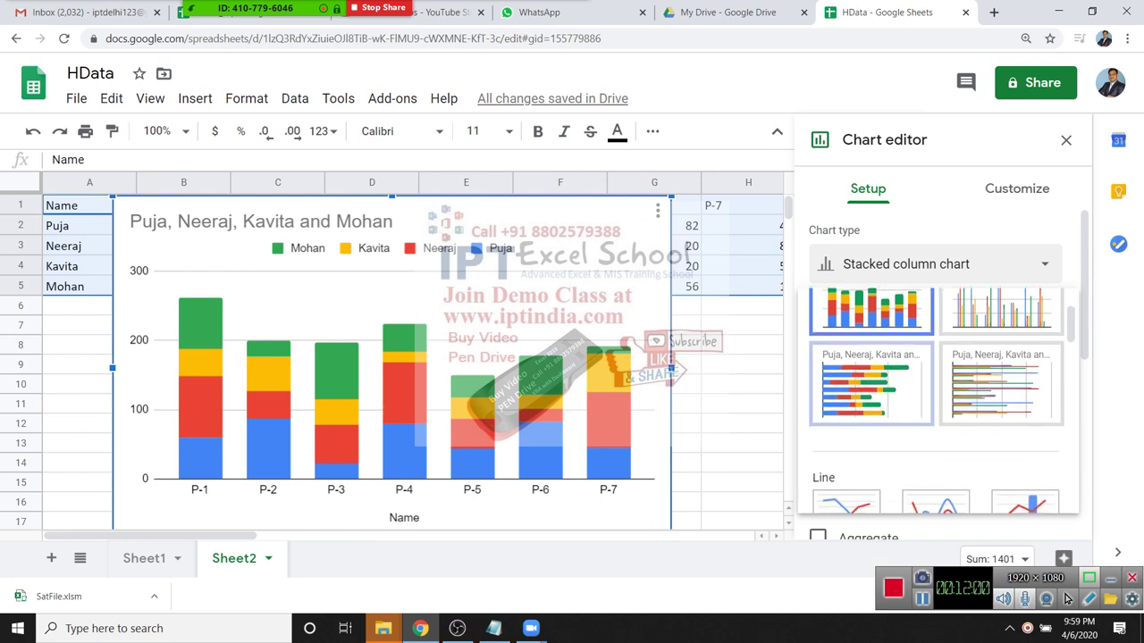
pyautogui.scroll(-2, 871, 420)
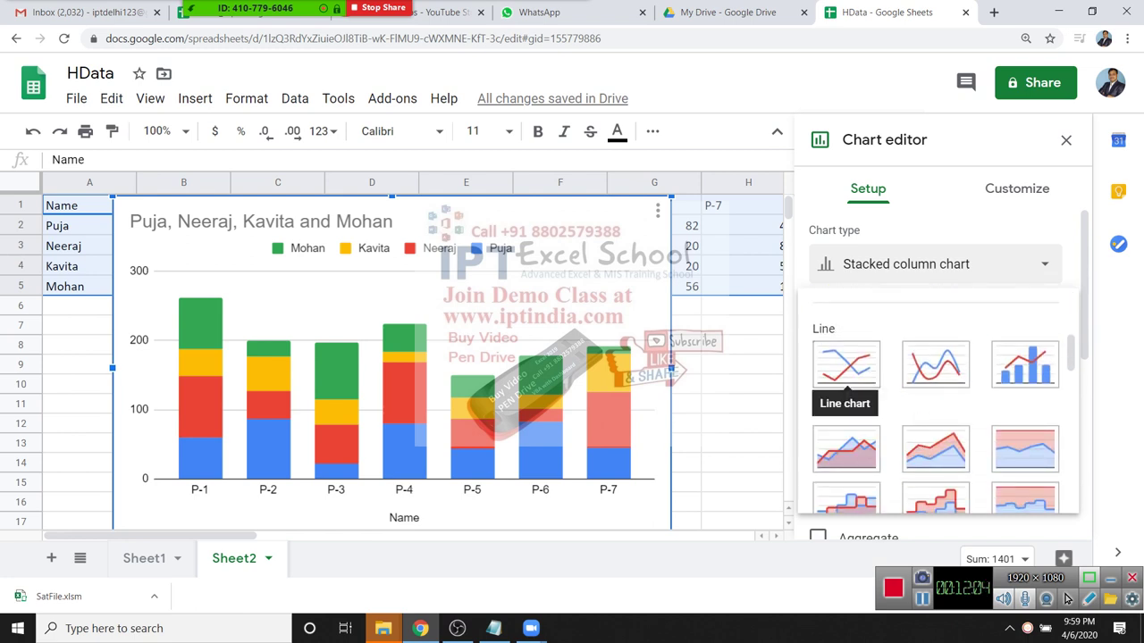
pyautogui.scroll(3, 845, 366)
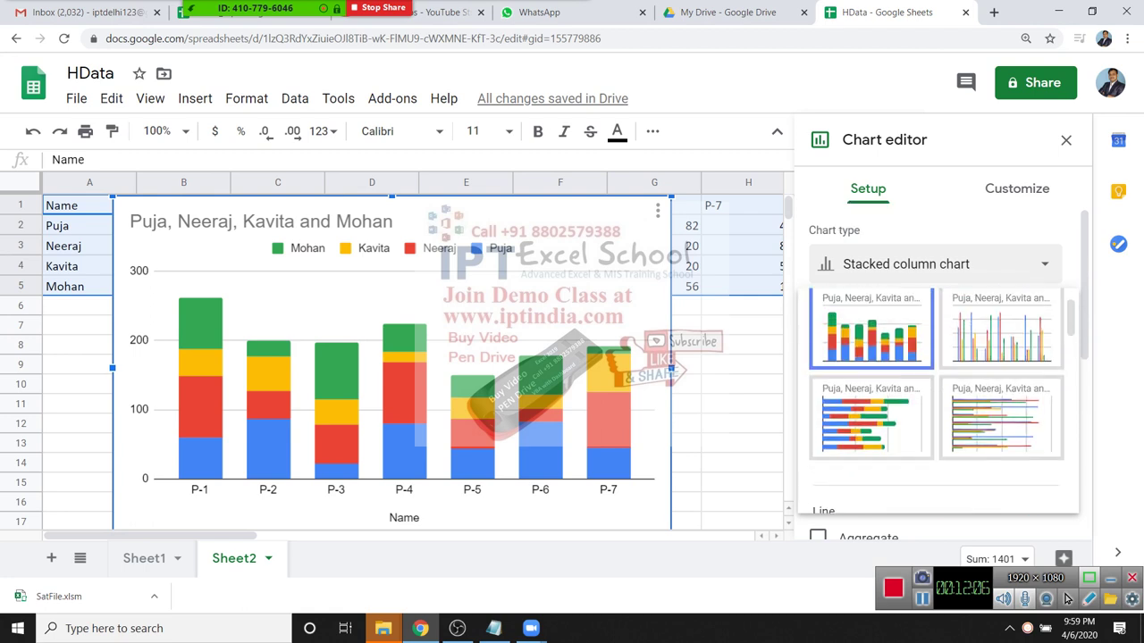
pyautogui.scroll(-4, 938, 402)
pyautogui.scroll(1, 938, 403)
pyautogui.scroll(1, 846, 375)
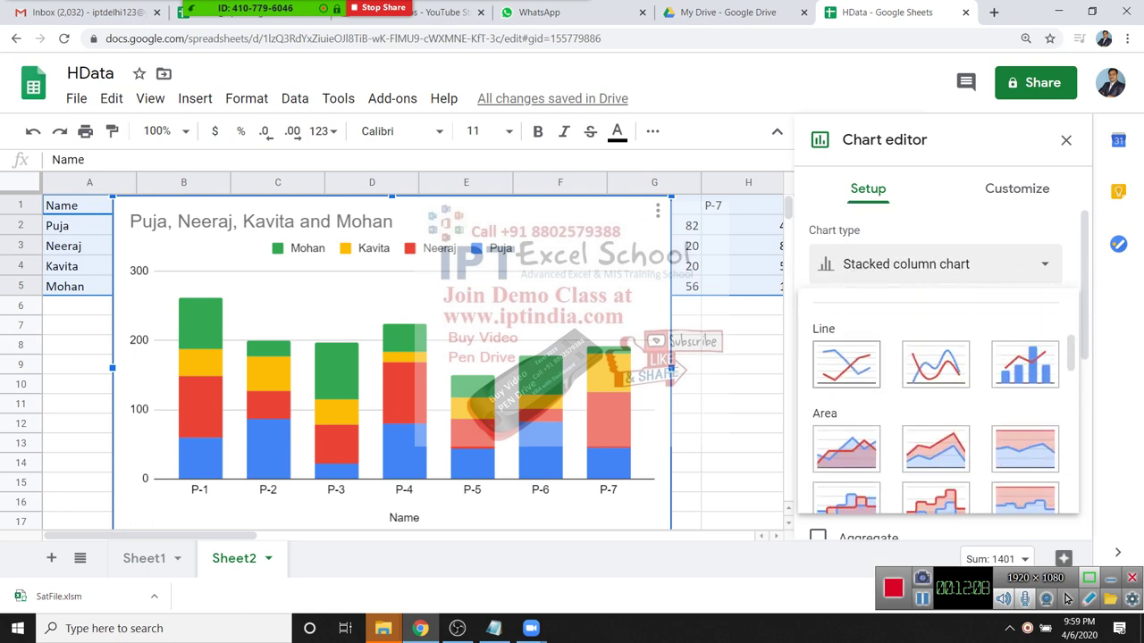
pyautogui.click(846, 367)
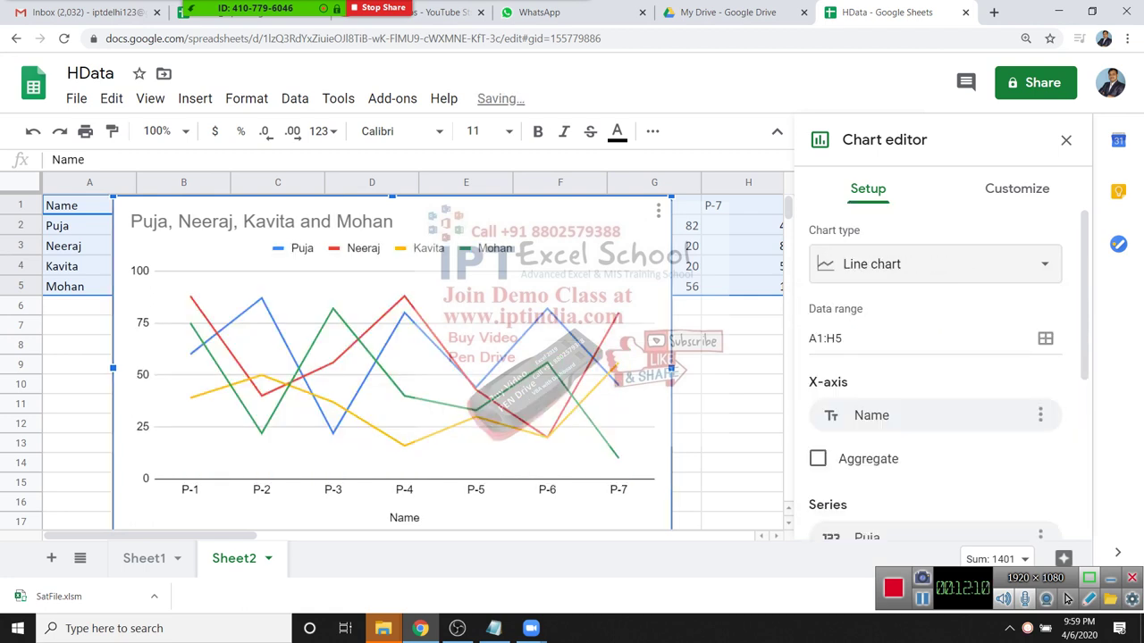
# Open the Chart style section under the chart editor's Customize settings
pyautogui.scroll(-3, 938, 375)
pyautogui.scroll(-2, 939, 376)
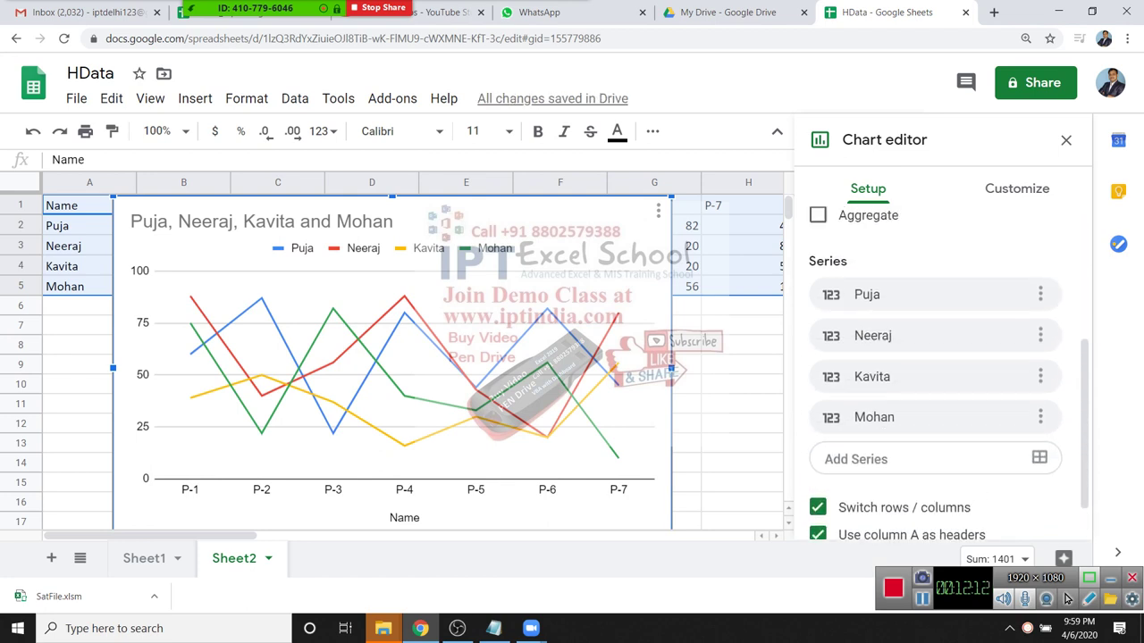
pyautogui.scroll(-1, 938, 376)
pyautogui.scroll(5, 938, 375)
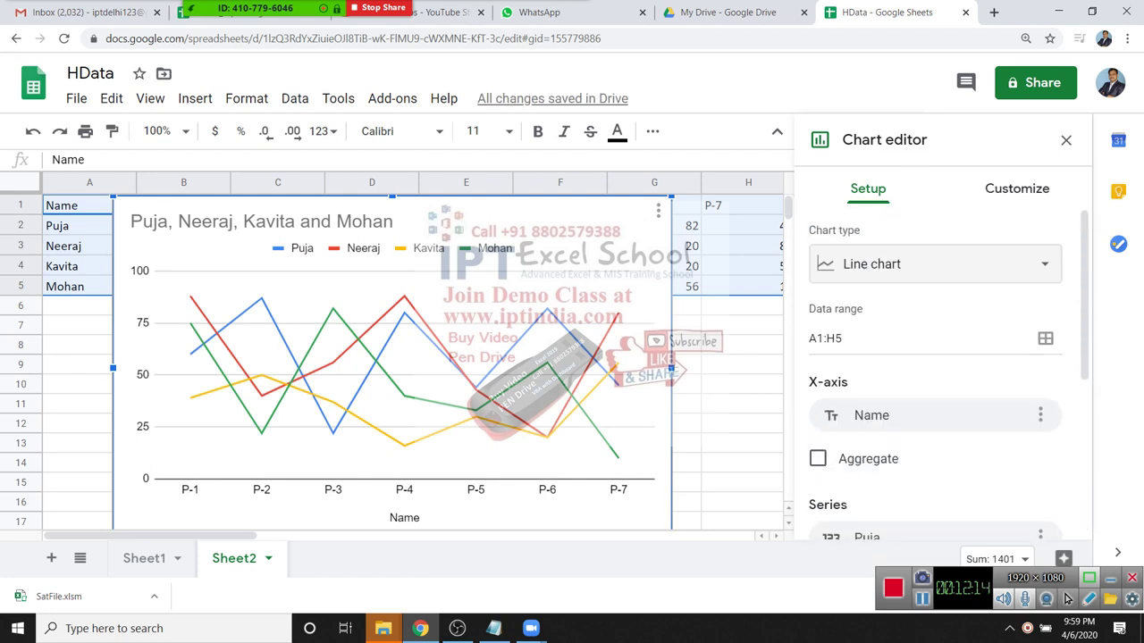
pyautogui.click(1018, 189)
pyautogui.scroll(-1, 938, 376)
pyautogui.scroll(1, 939, 375)
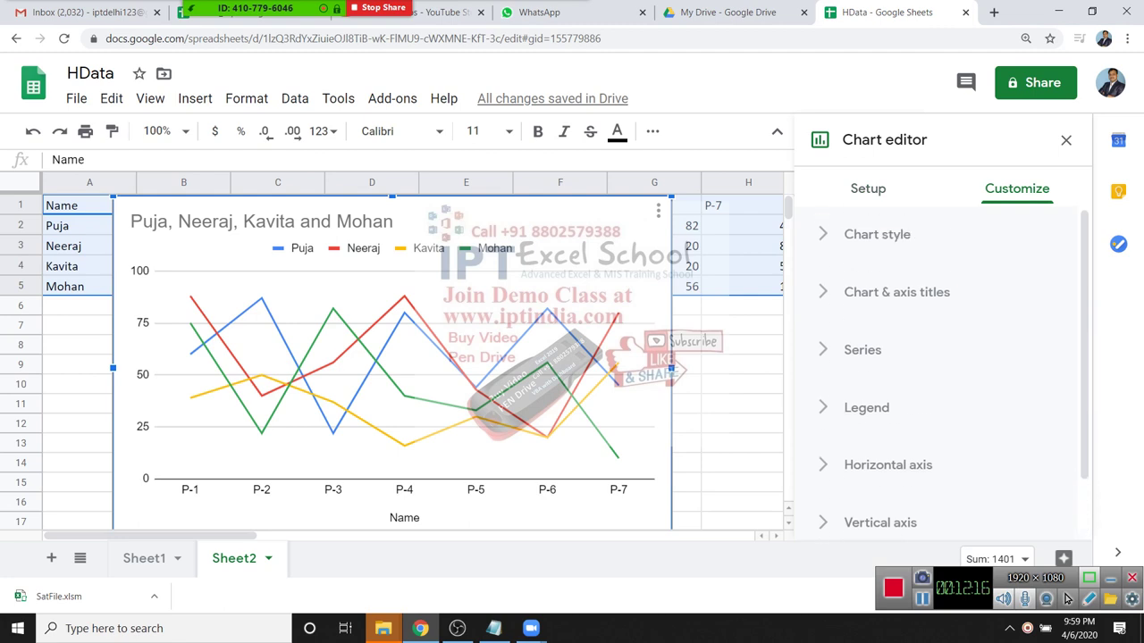
pyautogui.scroll(-1, 938, 376)
pyautogui.scroll(1, 938, 375)
pyautogui.click(877, 234)
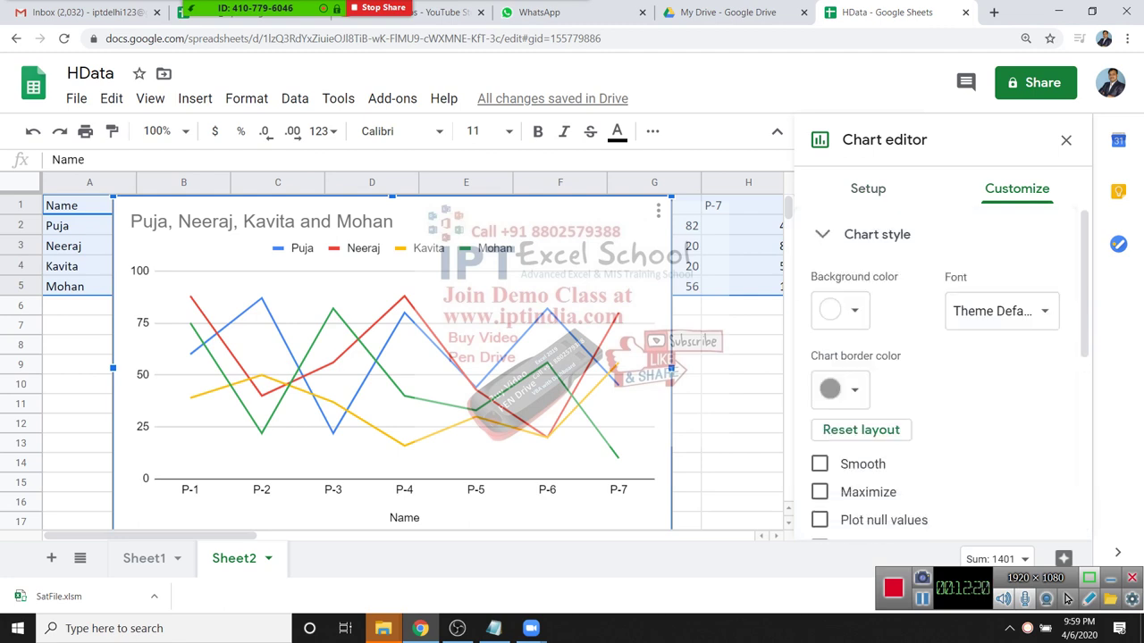
# Try the Maximize, Plot null values and Compare mode toggles, leaving only Smooth switched on
pyautogui.scroll(-1, 938, 402)
pyautogui.click(819, 390)
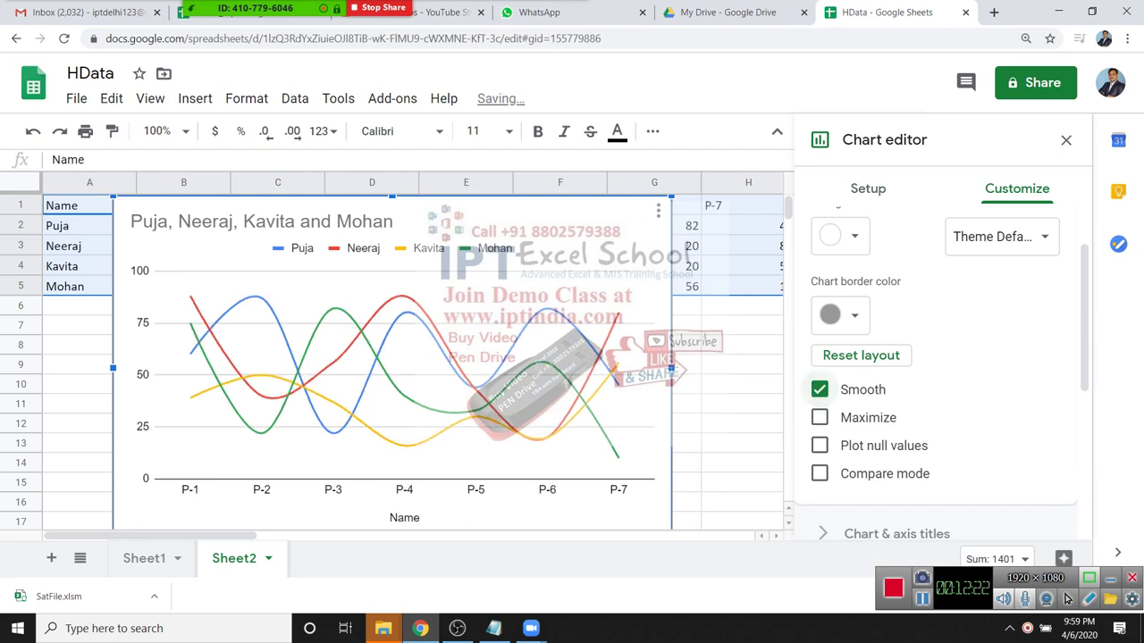
pyautogui.click(820, 390)
pyautogui.click(819, 417)
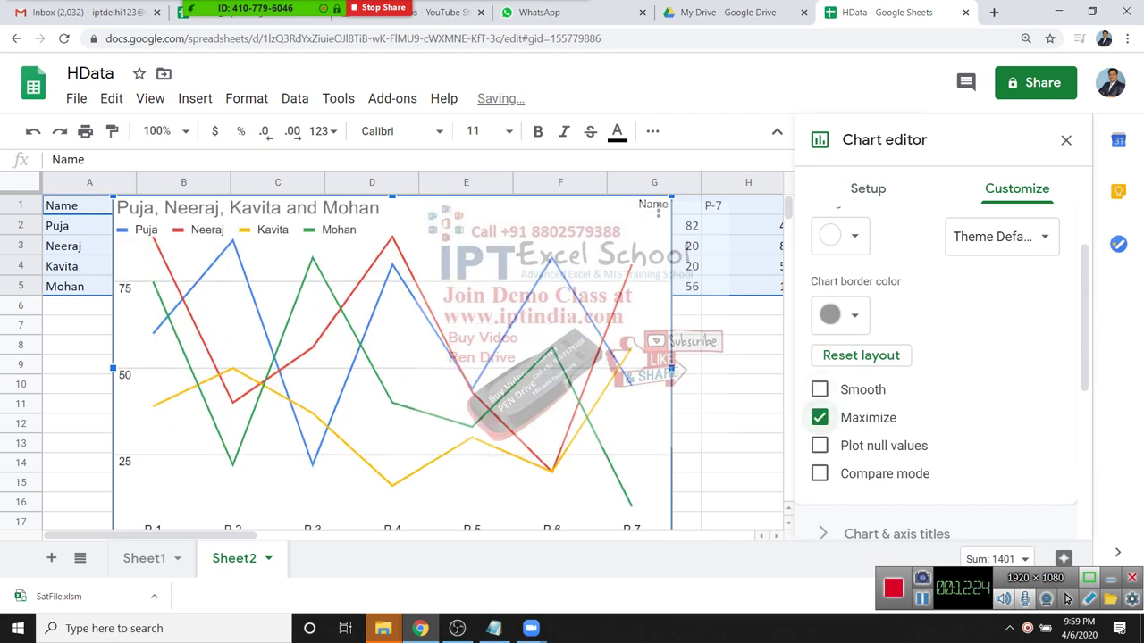
pyautogui.click(820, 418)
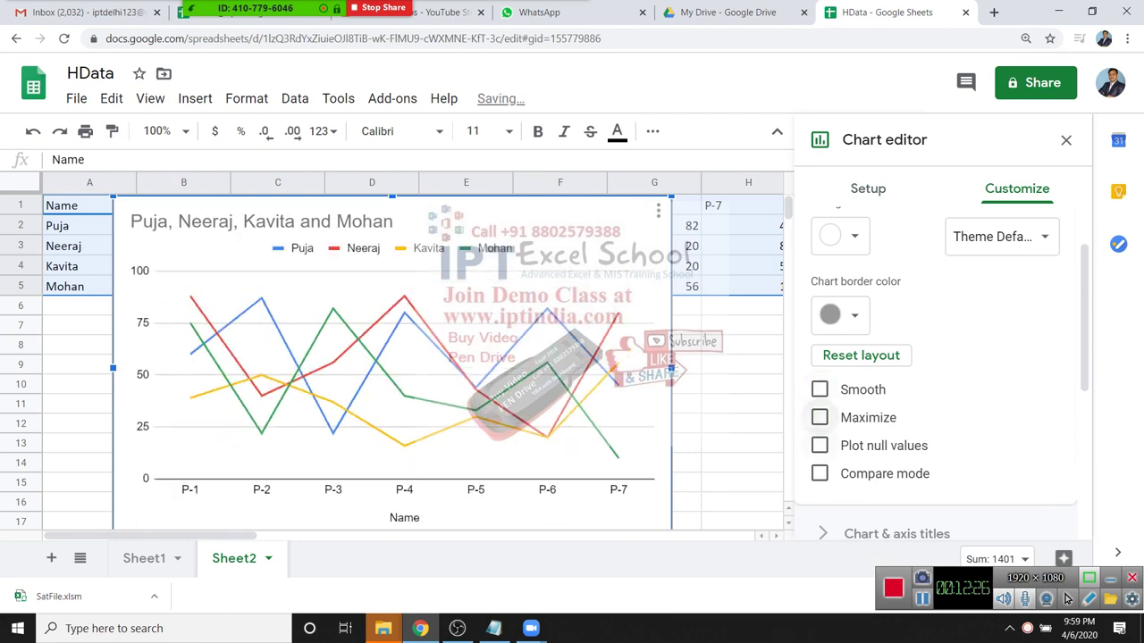
pyautogui.click(819, 445)
pyautogui.click(820, 445)
pyautogui.click(820, 474)
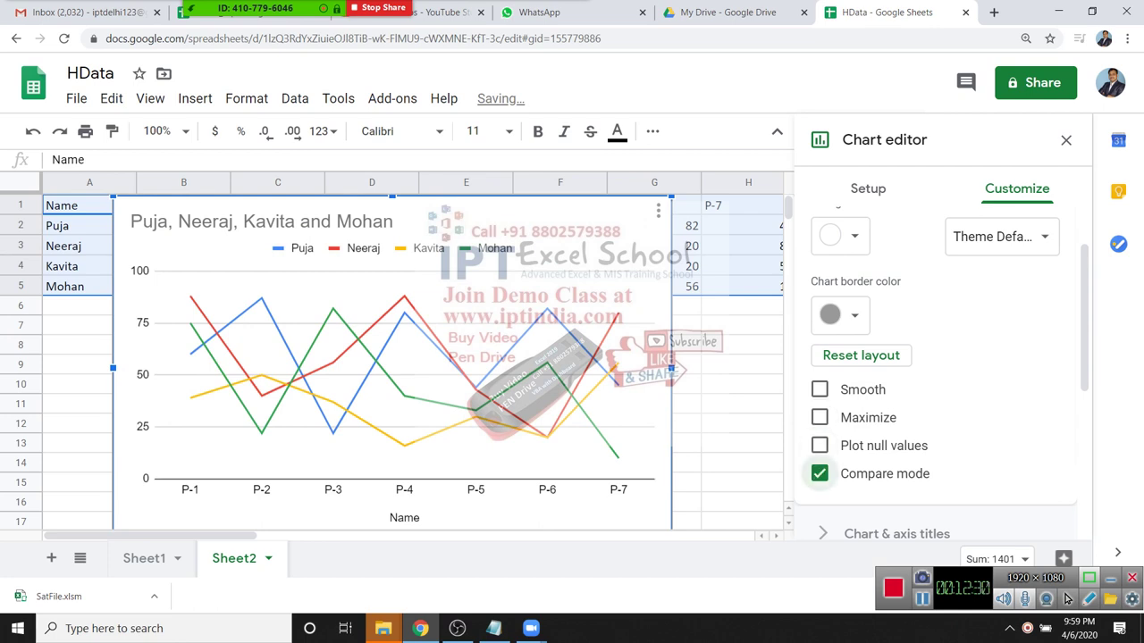
pyautogui.click(820, 473)
pyautogui.click(819, 390)
pyautogui.click(819, 390)
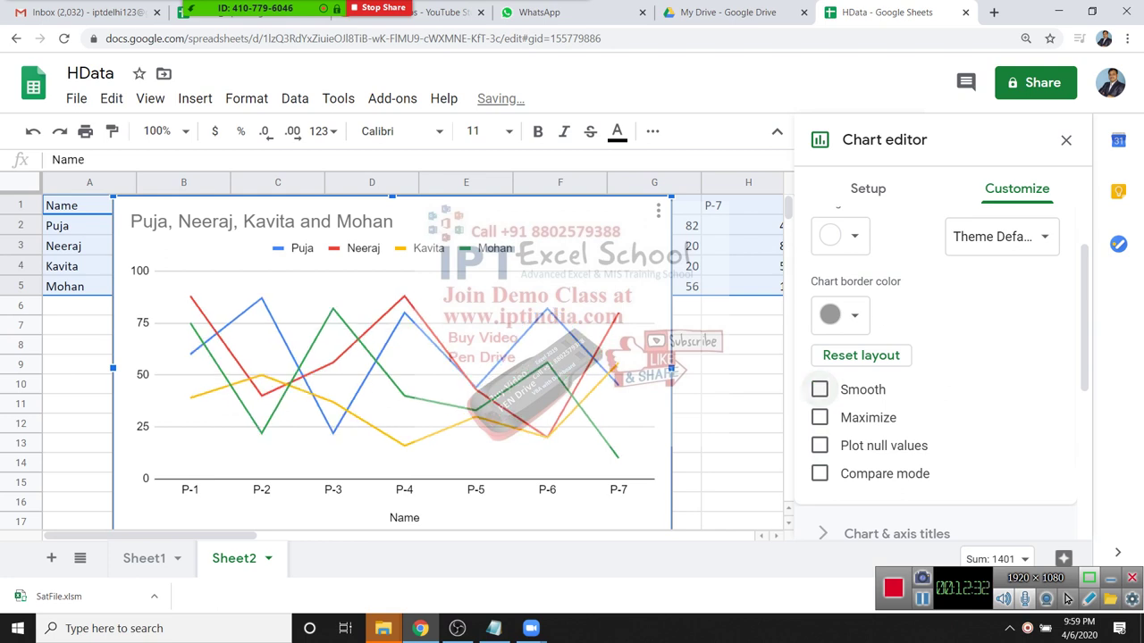
pyautogui.click(819, 390)
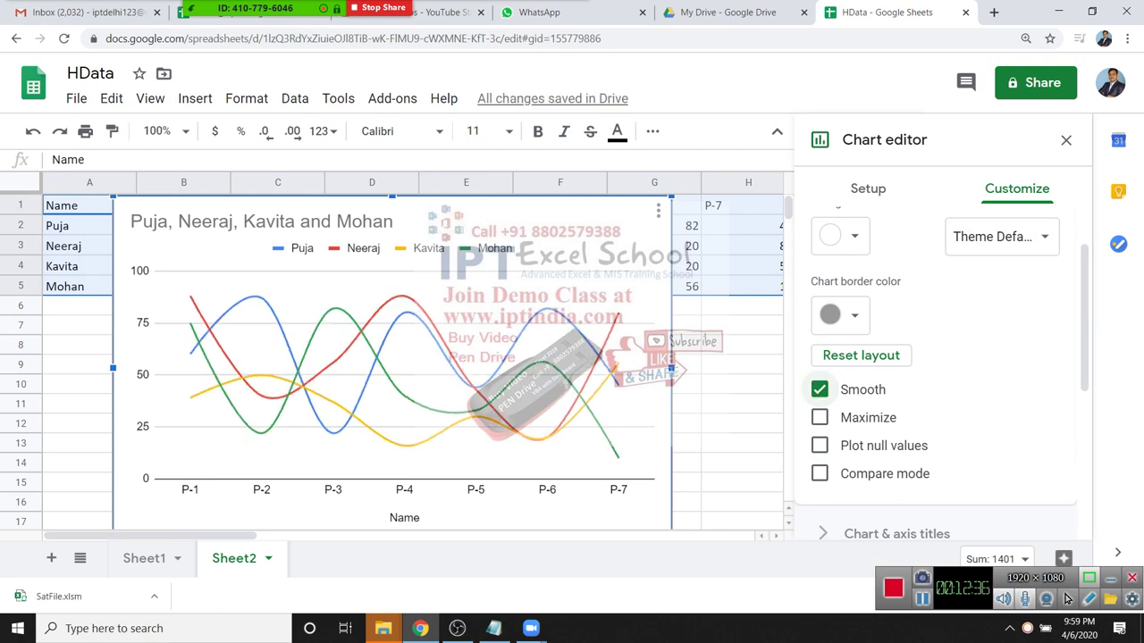
# Expand the Chart & axis titles and Series sections
pyautogui.scroll(1, 939, 376)
pyautogui.scroll(-2, 938, 375)
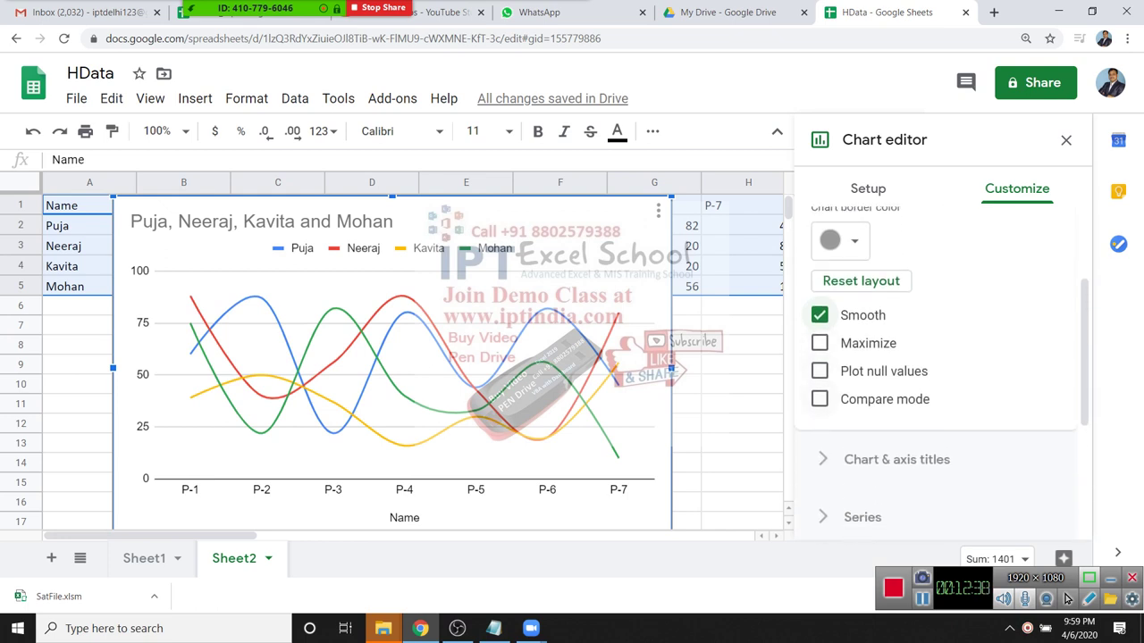
pyautogui.scroll(-2, 938, 375)
pyautogui.click(897, 310)
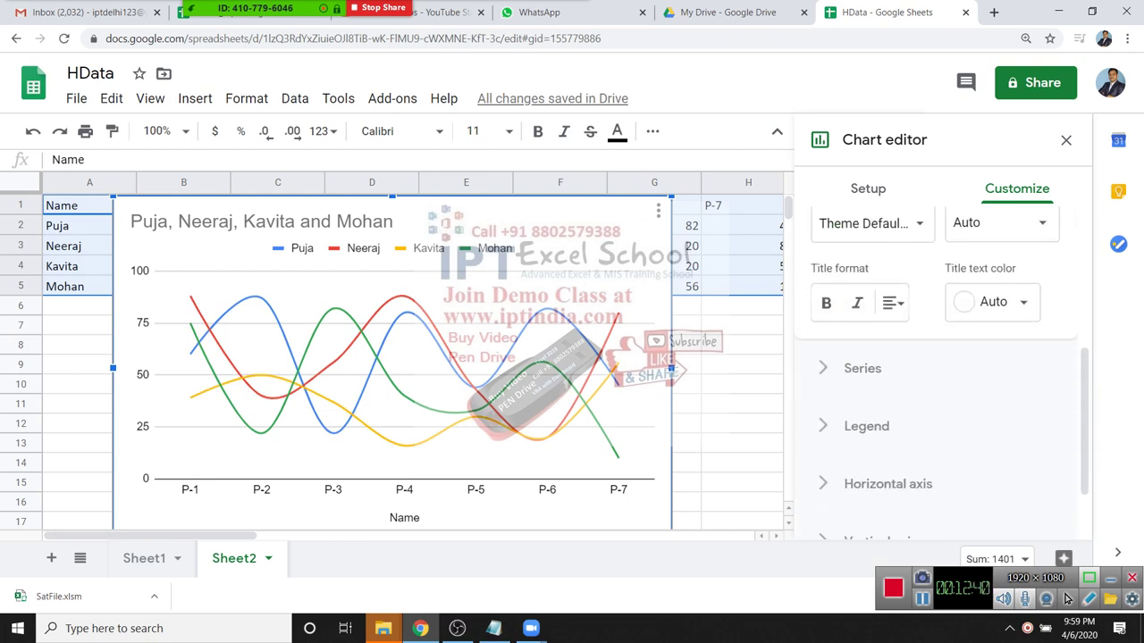
pyautogui.click(862, 368)
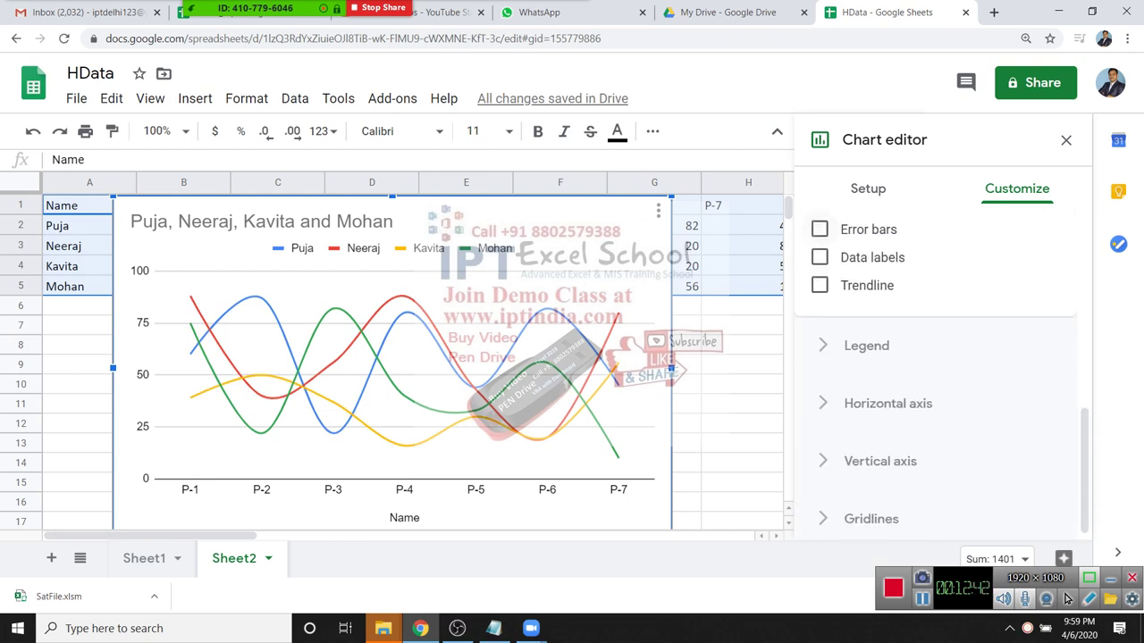
pyautogui.scroll(2, 938, 375)
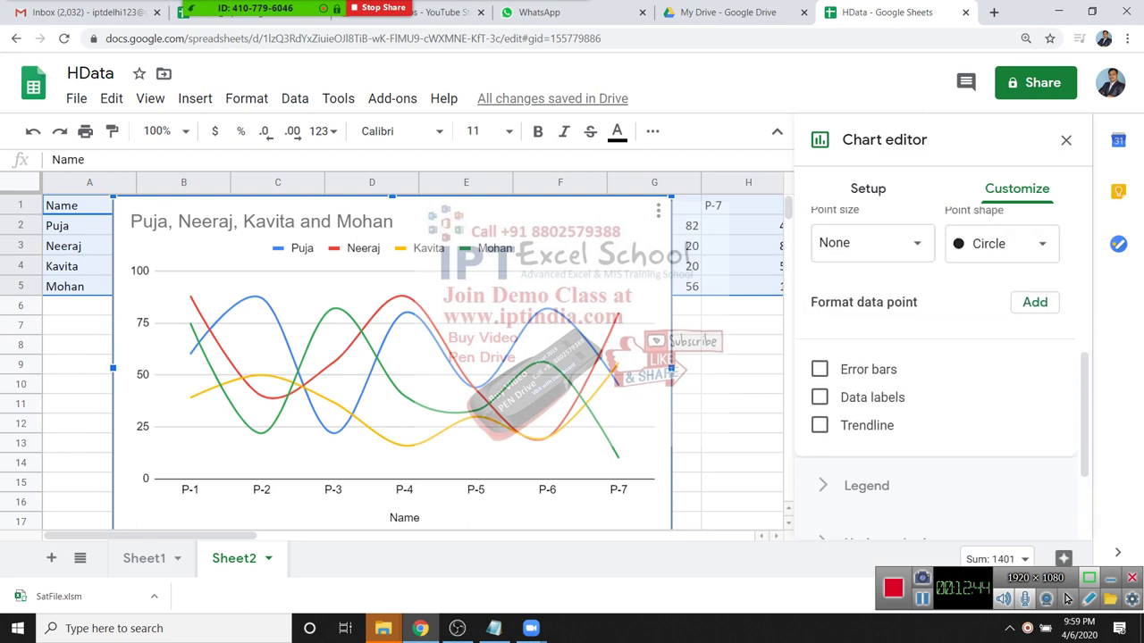
# Change the chart type to Combo chart in Setup, then deselect the chart to close the editor
pyautogui.click(868, 189)
pyautogui.scroll(3, 934, 357)
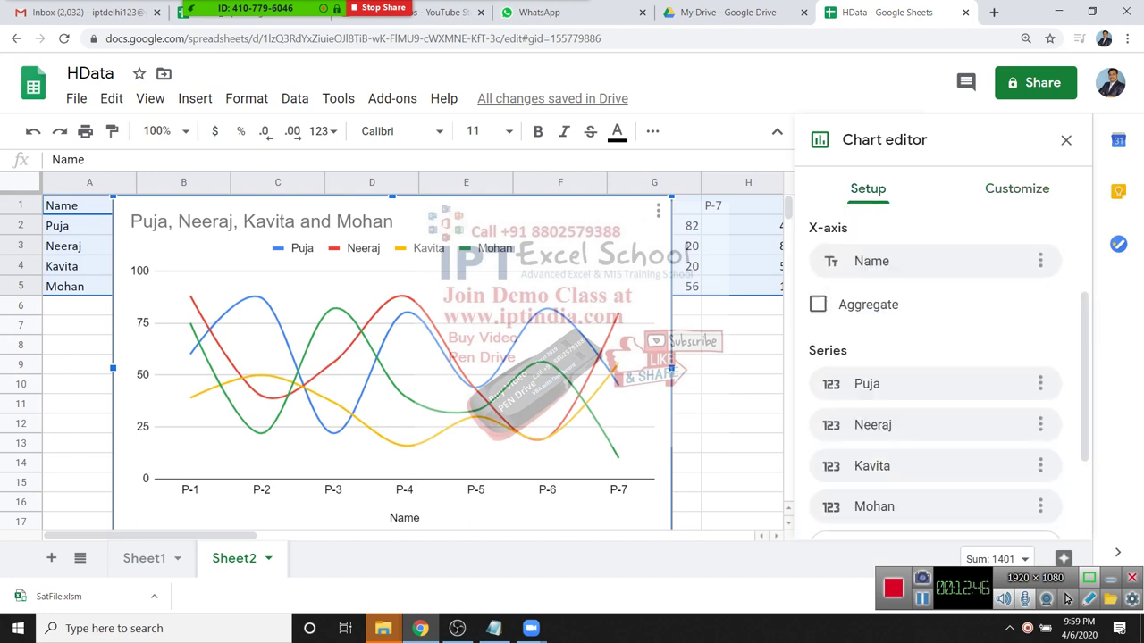
pyautogui.scroll(2, 938, 375)
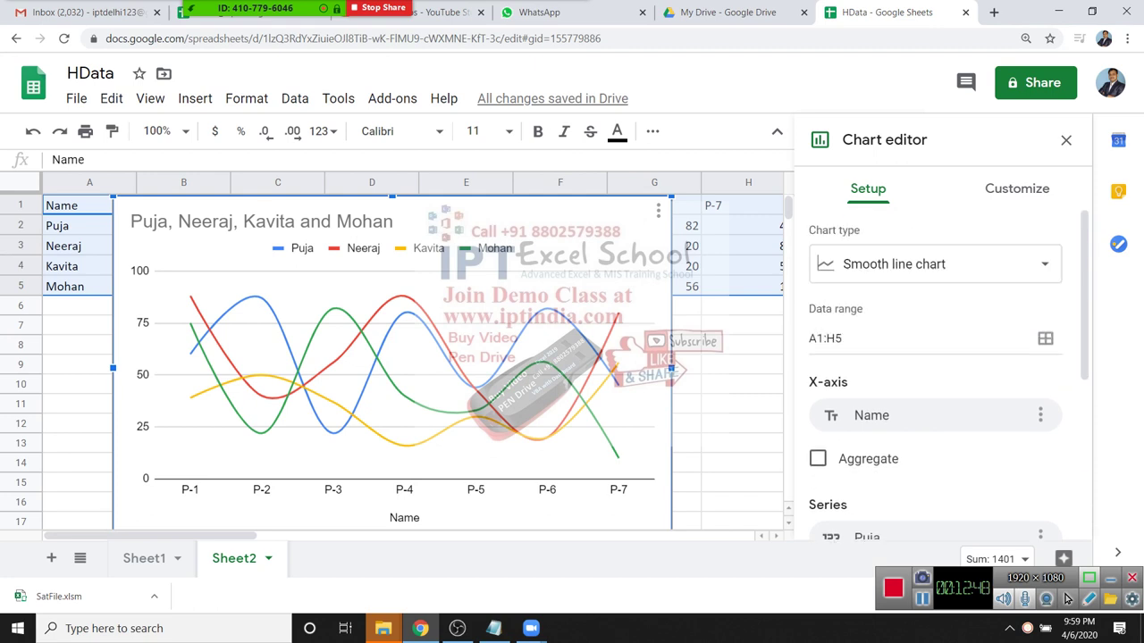
pyautogui.click(934, 264)
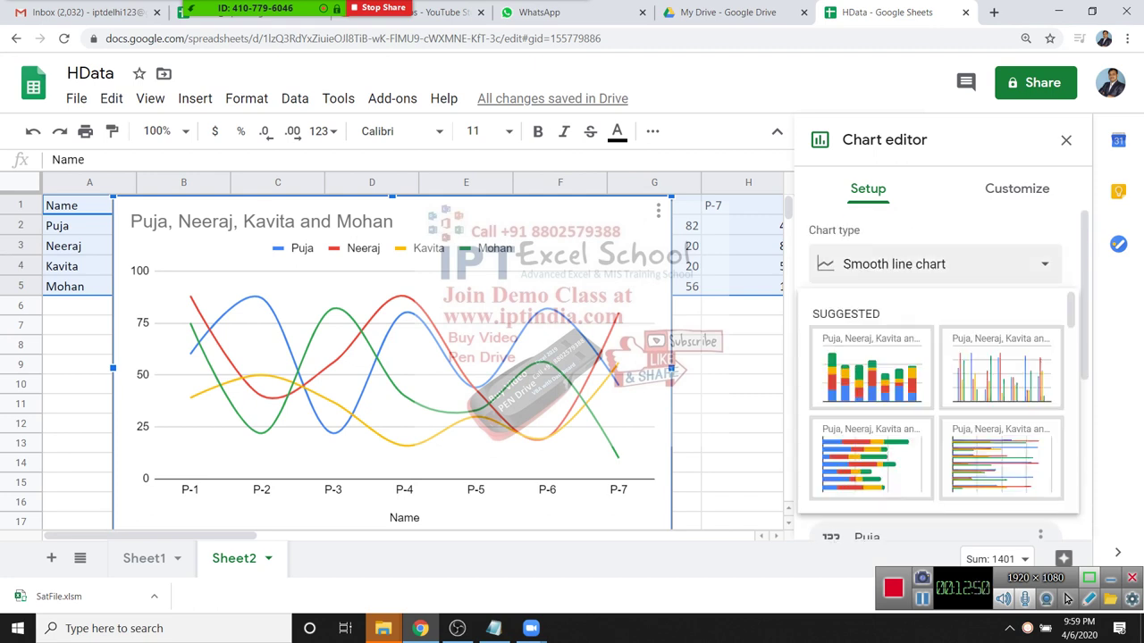
pyautogui.scroll(-3, 872, 402)
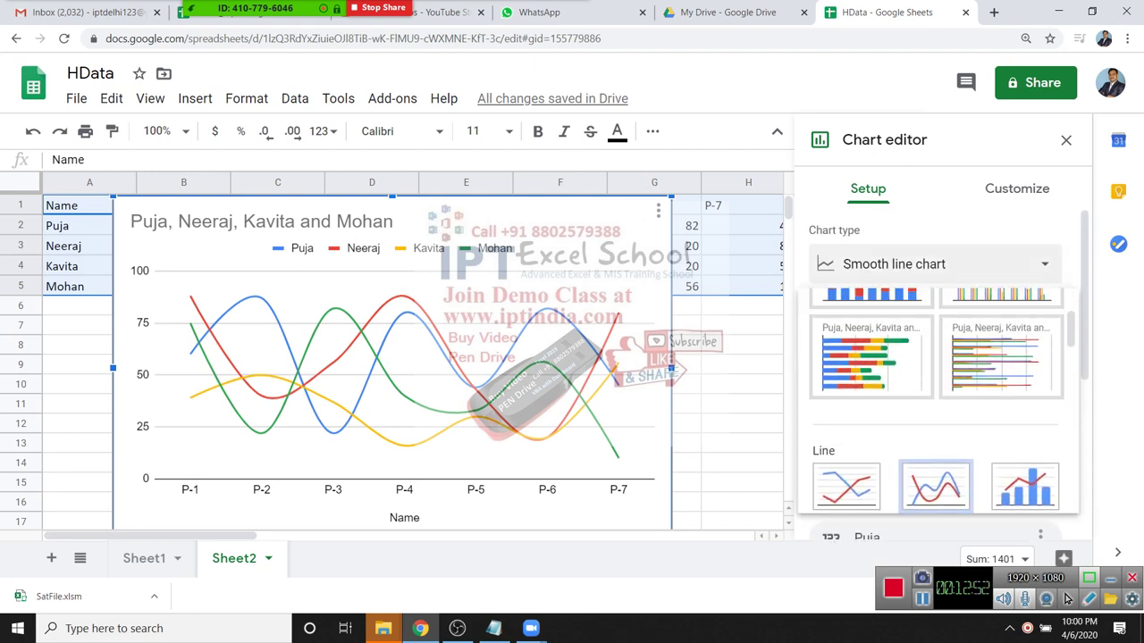
pyautogui.scroll(-5, 937, 402)
pyautogui.scroll(1, 937, 402)
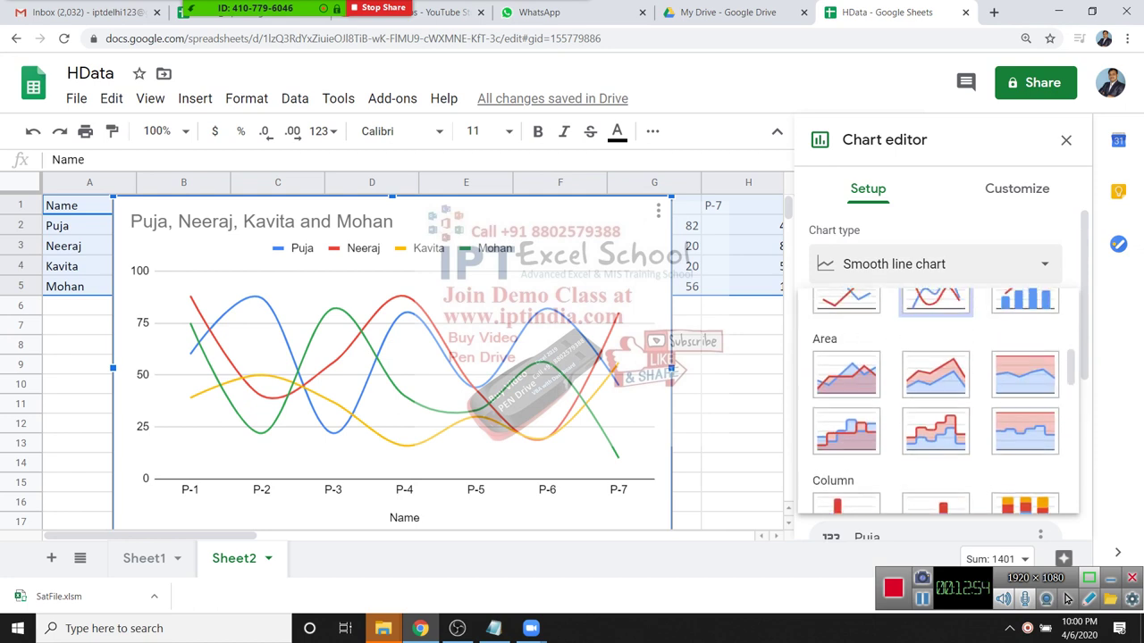
pyautogui.scroll(1, 936, 402)
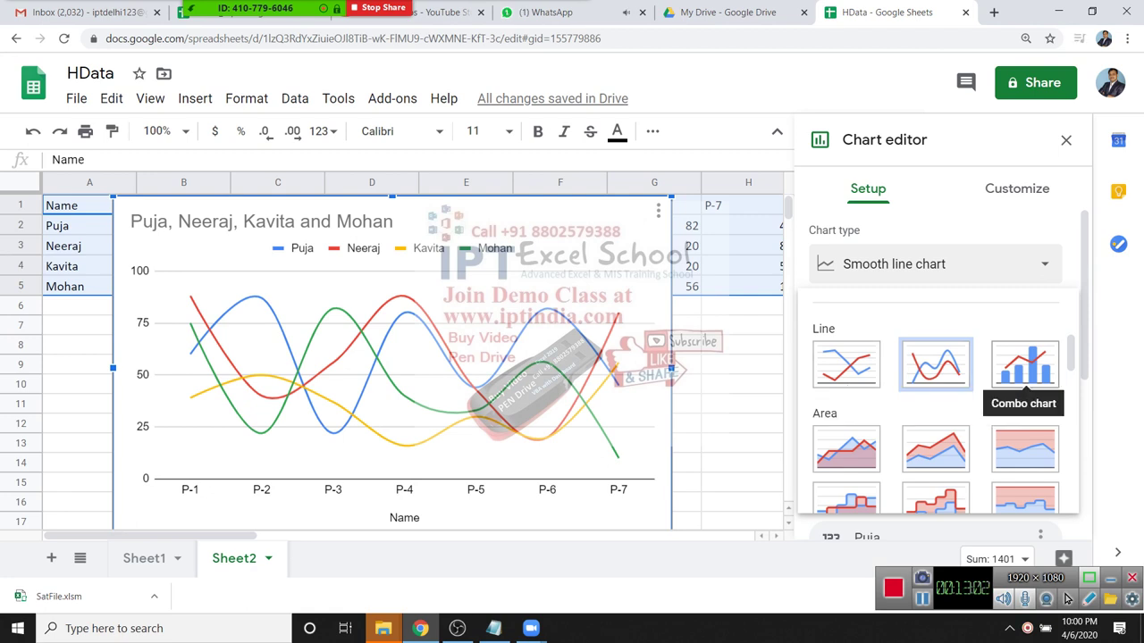
pyautogui.click(1025, 363)
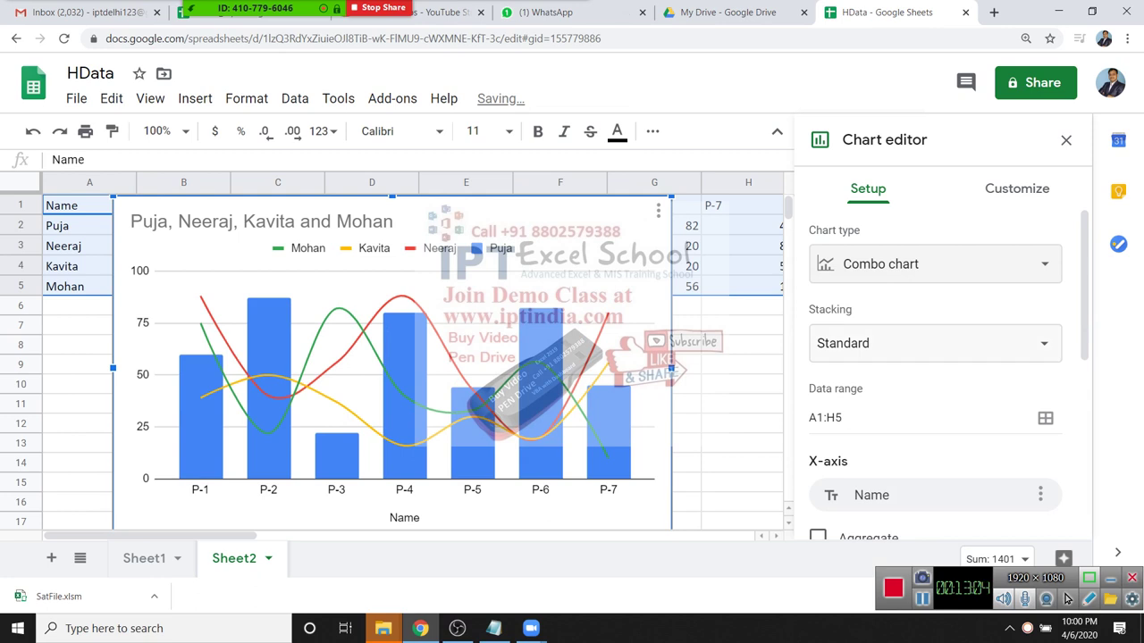
pyautogui.click(748, 345)
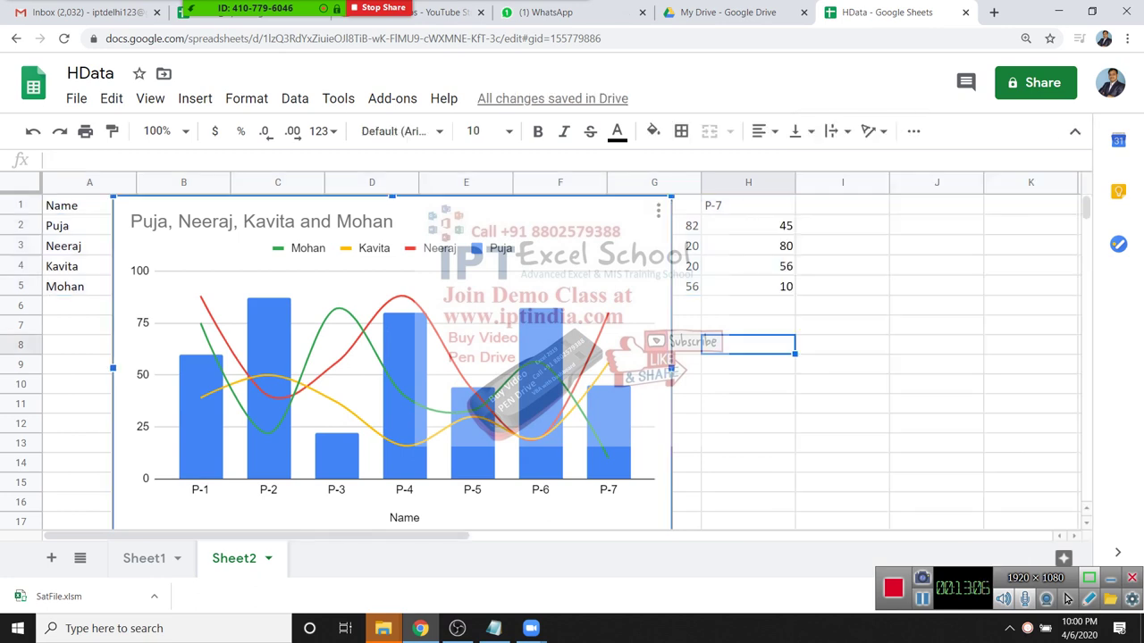
# Delete the combo chart and clear the Kavita and Mohan rows
pyautogui.press('Delete')
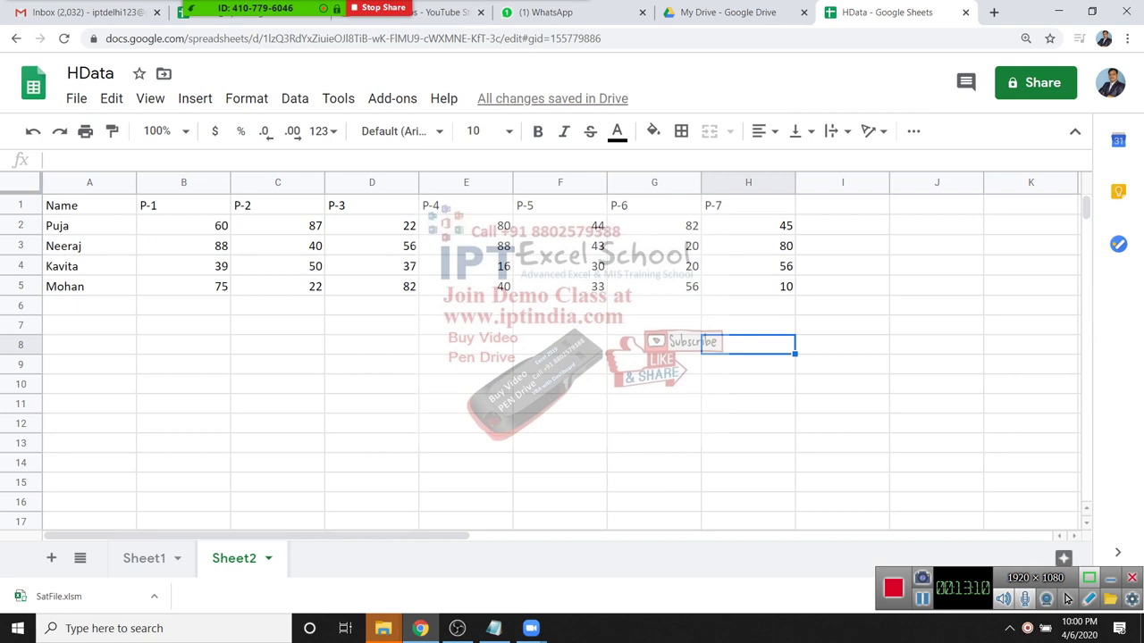
pyautogui.moveTo(20, 265); pyautogui.dragTo(21, 286)
pyautogui.press('Delete')
# Relabel Neeraj's row as 'Target' in A3
pyautogui.press('Up')
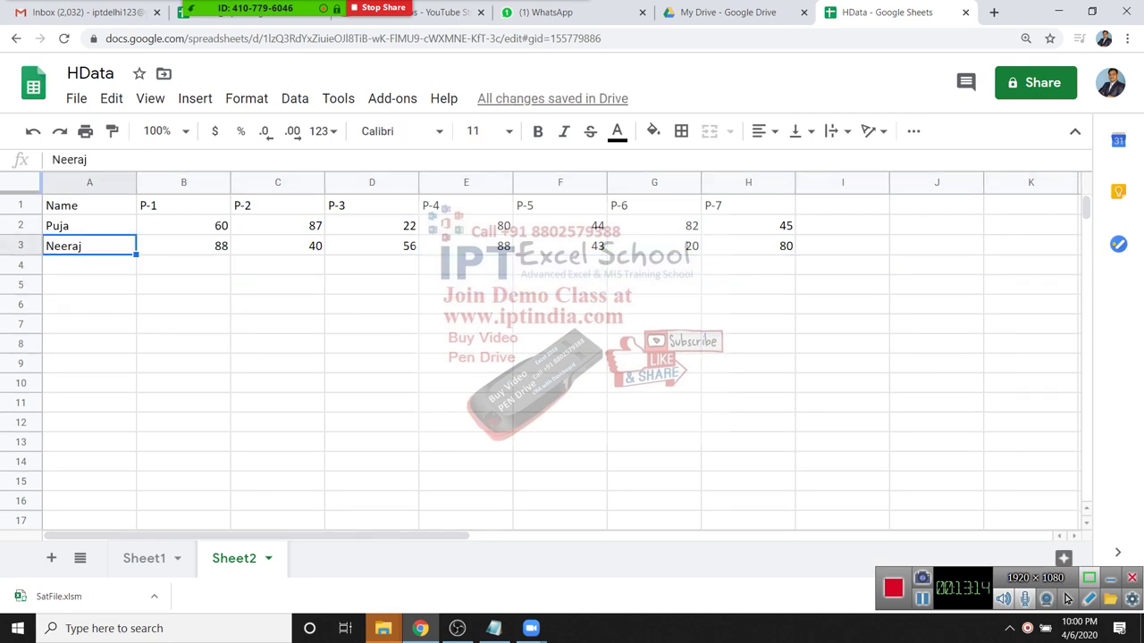
pyautogui.write('Targ')
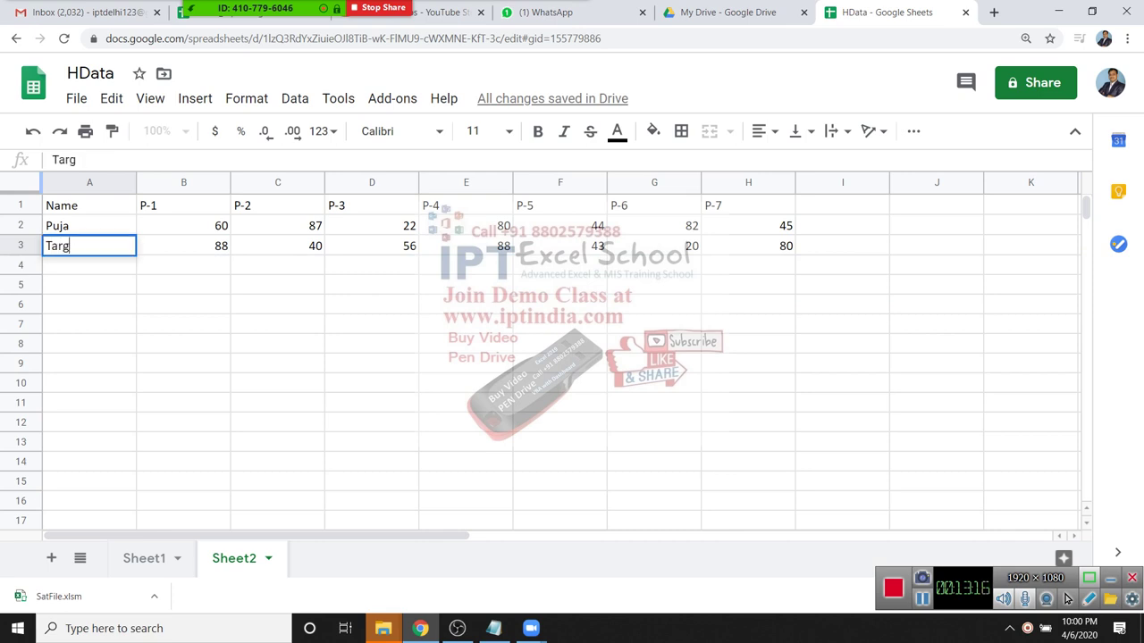
pyautogui.write('et')
pyautogui.press('Return')
pyautogui.press('Return')
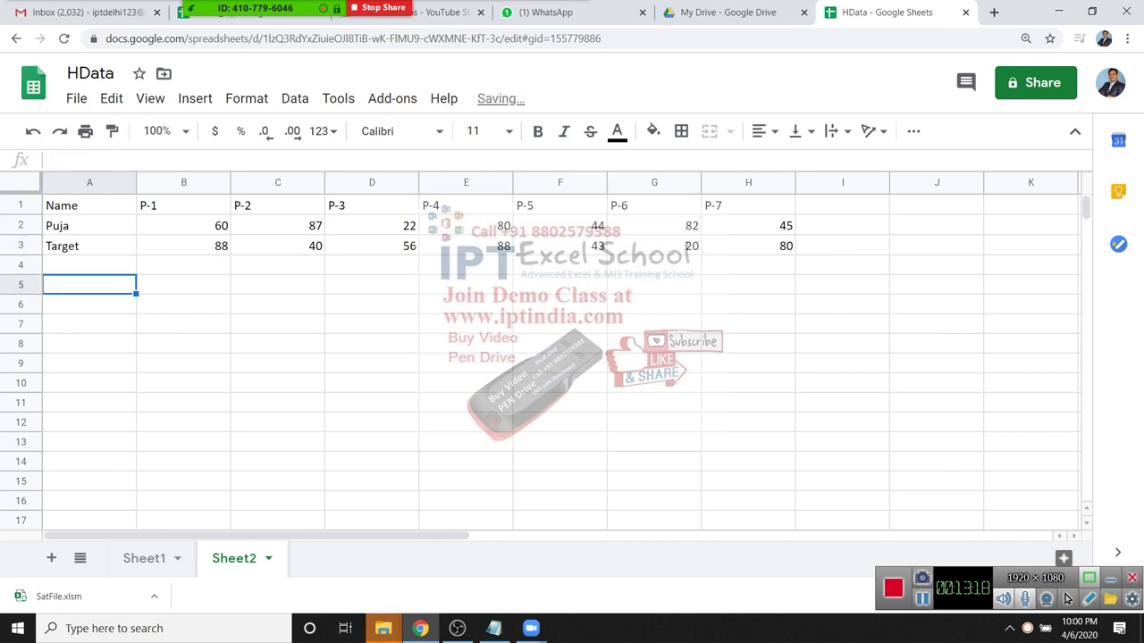
pyautogui.moveTo(89, 204); pyautogui.dragTo(277, 225)
# Insert a chart from A1:H3 and set its type to Combo chart
pyautogui.hotkey('shift', 'Right')
pyautogui.hotkey('shift', 'Up')
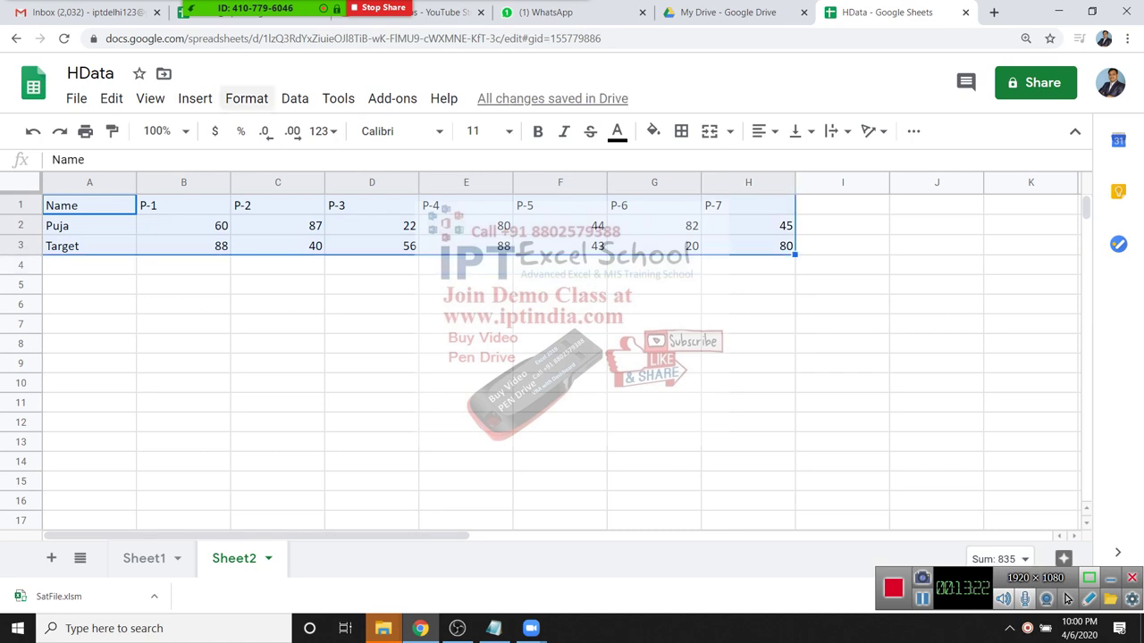
pyautogui.click(194, 99)
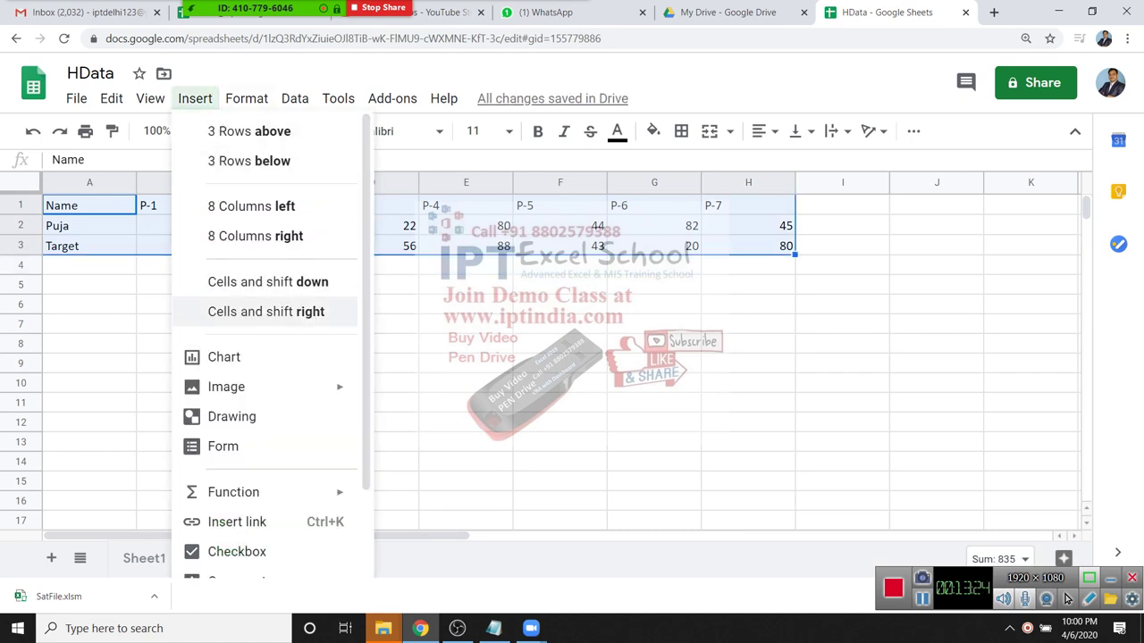
pyautogui.press('Escape')
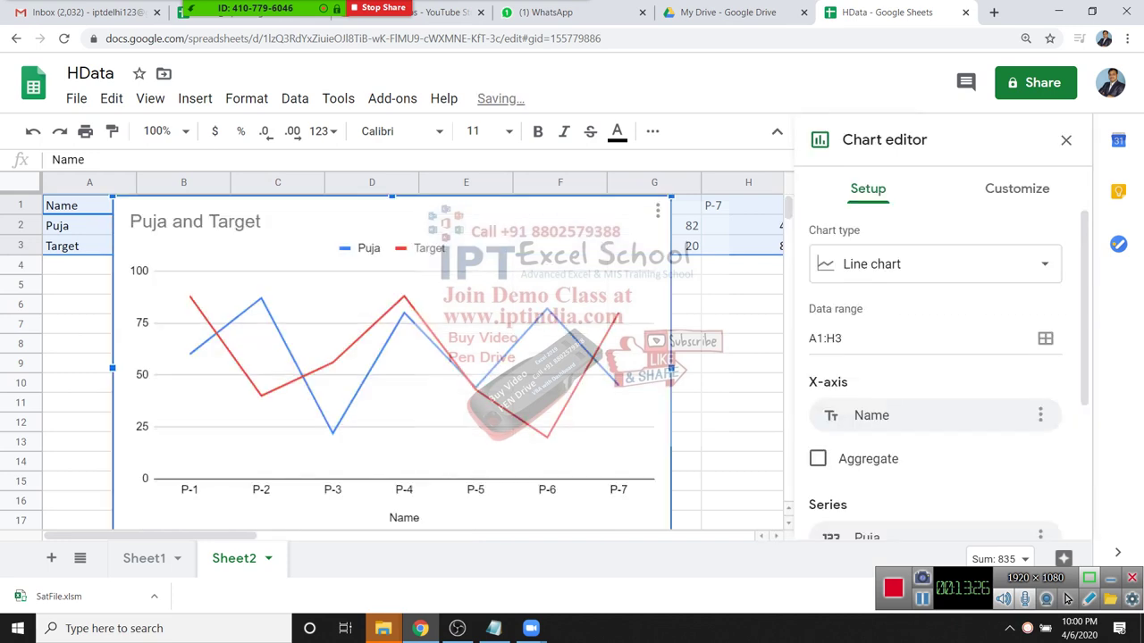
pyautogui.click(934, 264)
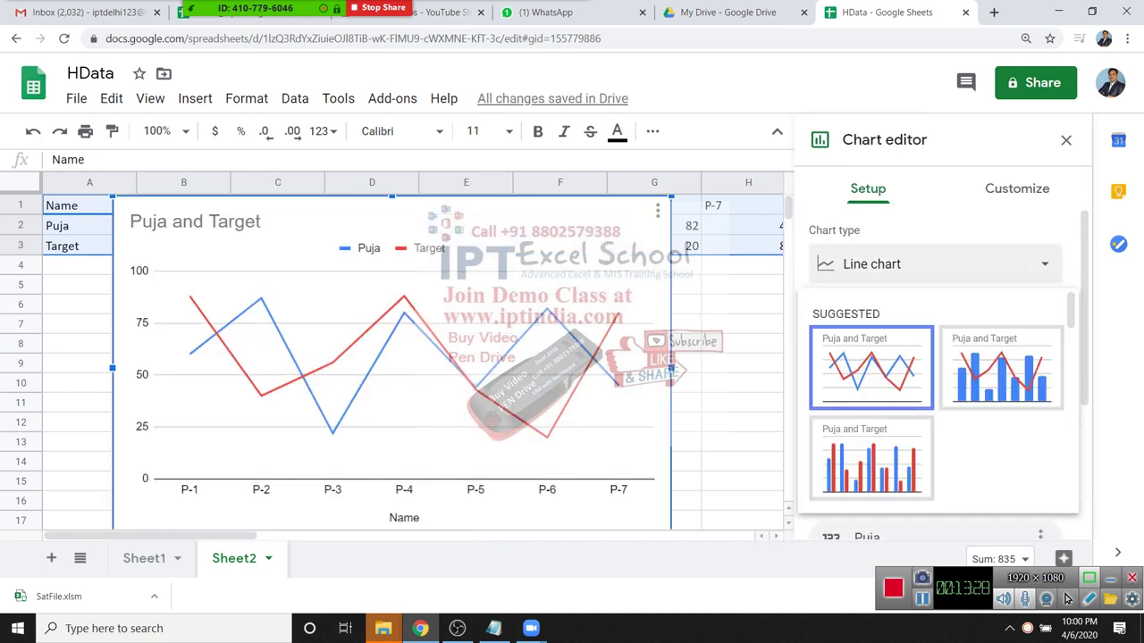
pyautogui.scroll(-2, 934, 402)
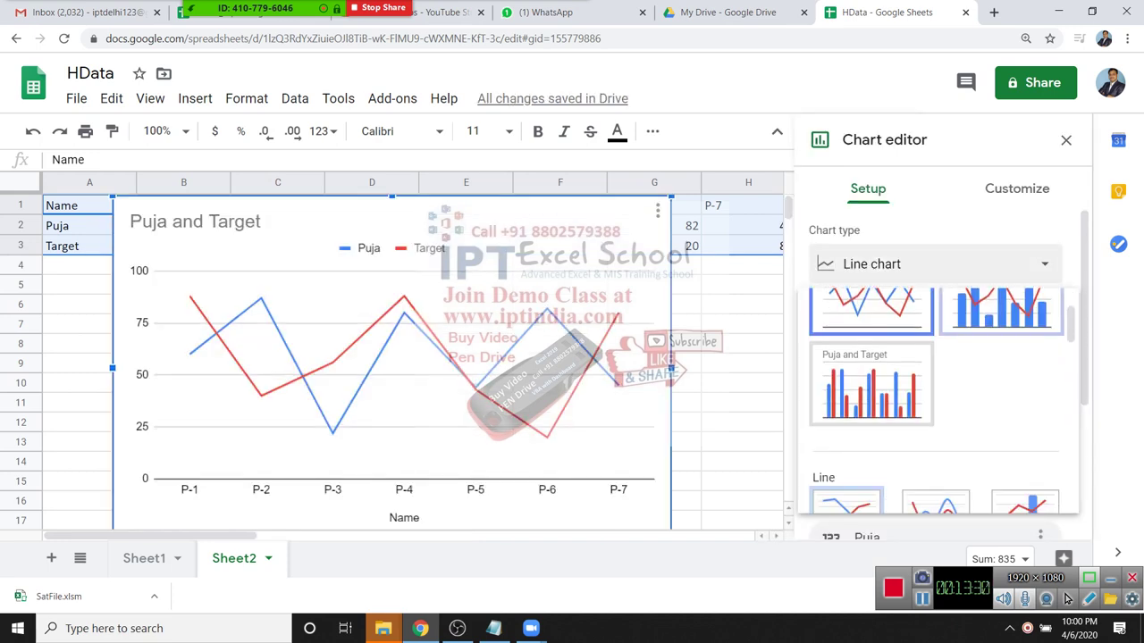
pyautogui.click(1001, 308)
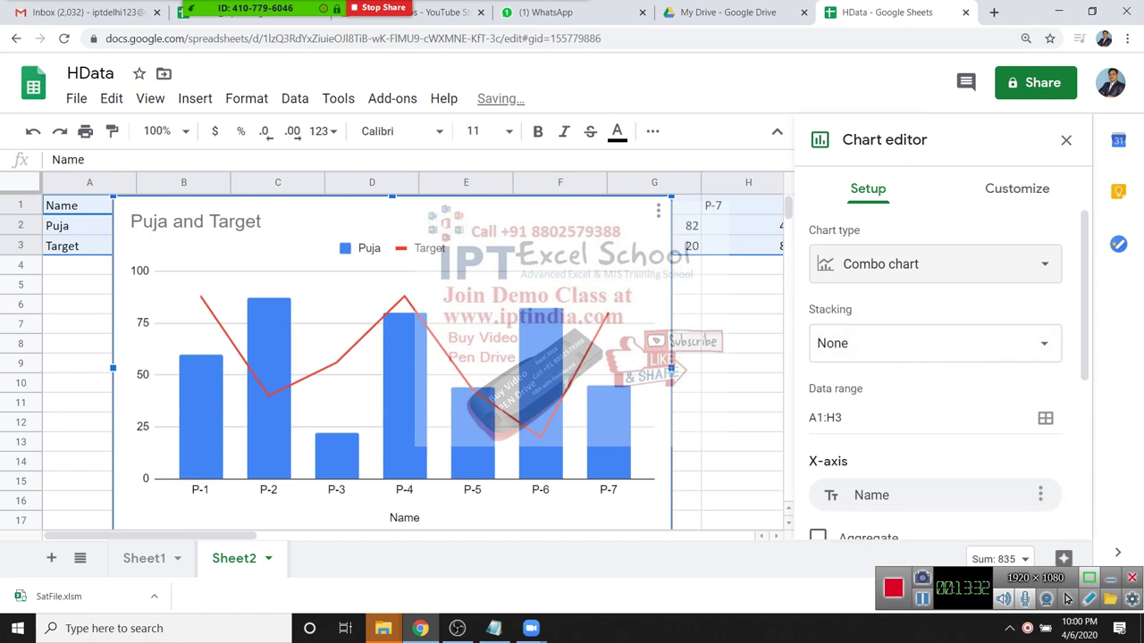
pyautogui.scroll(-3, 934, 375)
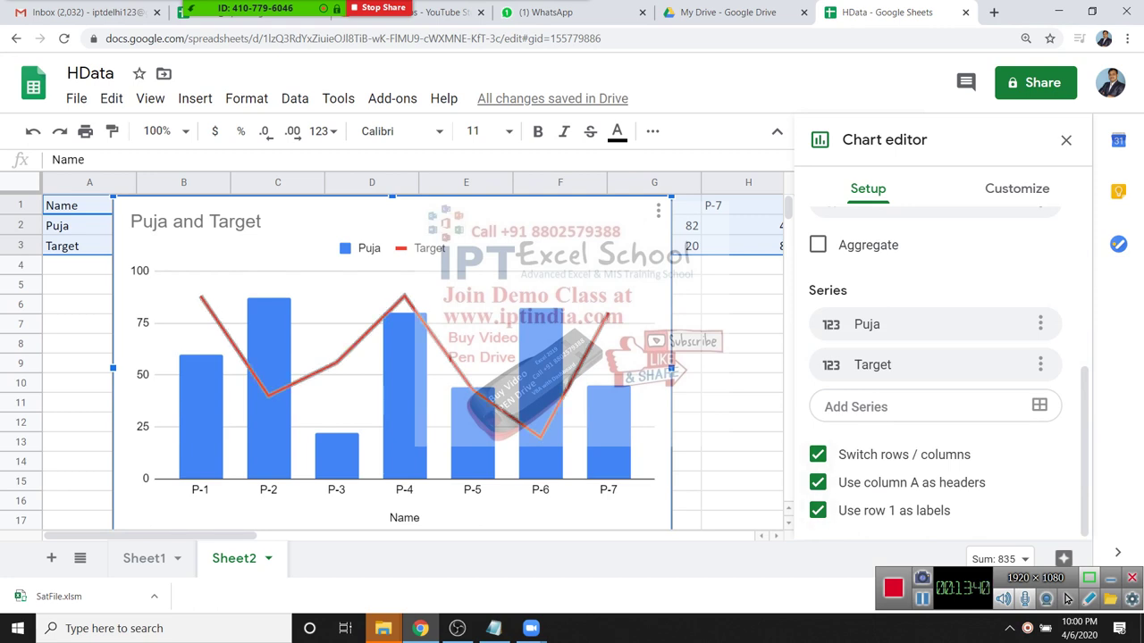
# Select the Target series on the chart, then return to the Setup options
pyautogui.click(304, 378)
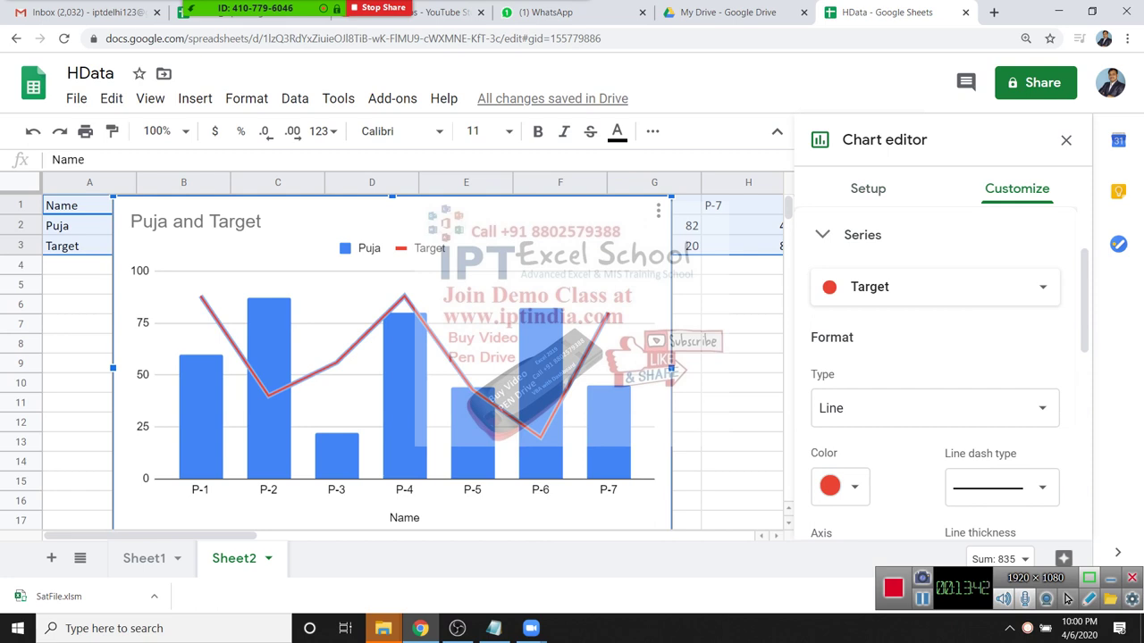
pyautogui.scroll(1, 930, 375)
pyautogui.scroll(1, 929, 398)
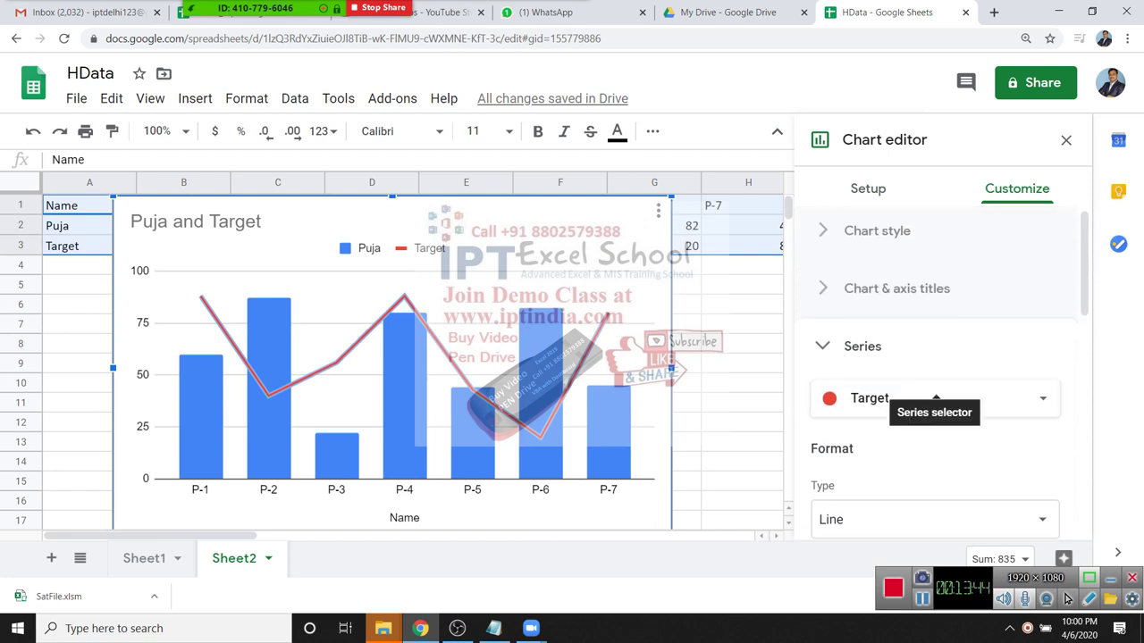
pyautogui.click(868, 189)
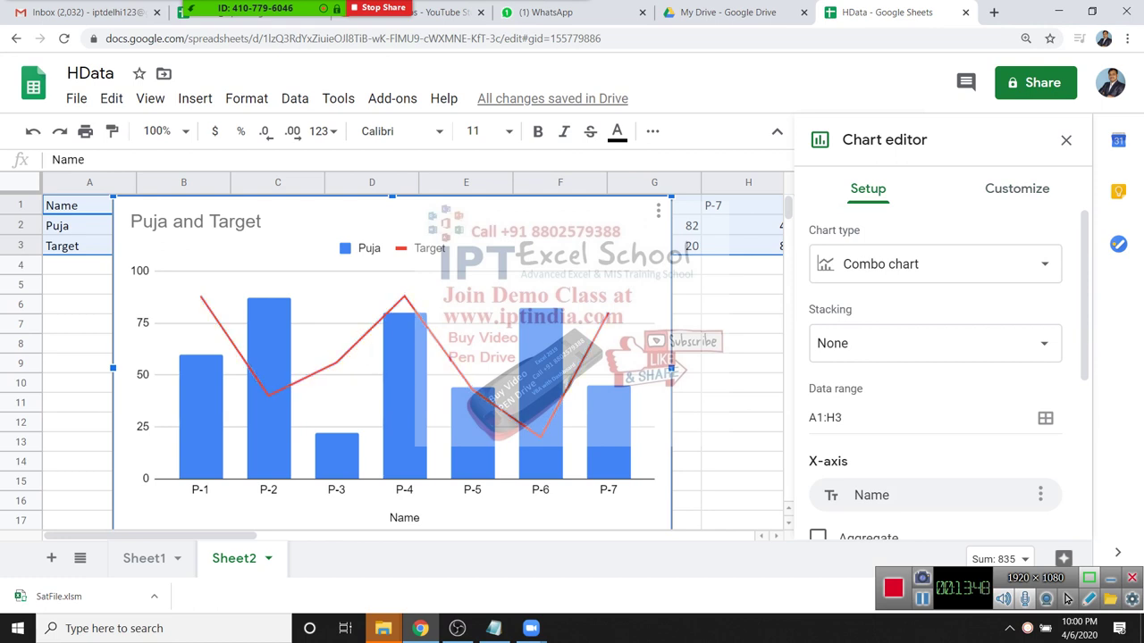
# Review the Target series options and collapse the Series section, leaving Target a red line
pyautogui.scroll(-2, 935, 375)
pyautogui.scroll(-1, 935, 376)
pyautogui.scroll(1, 935, 376)
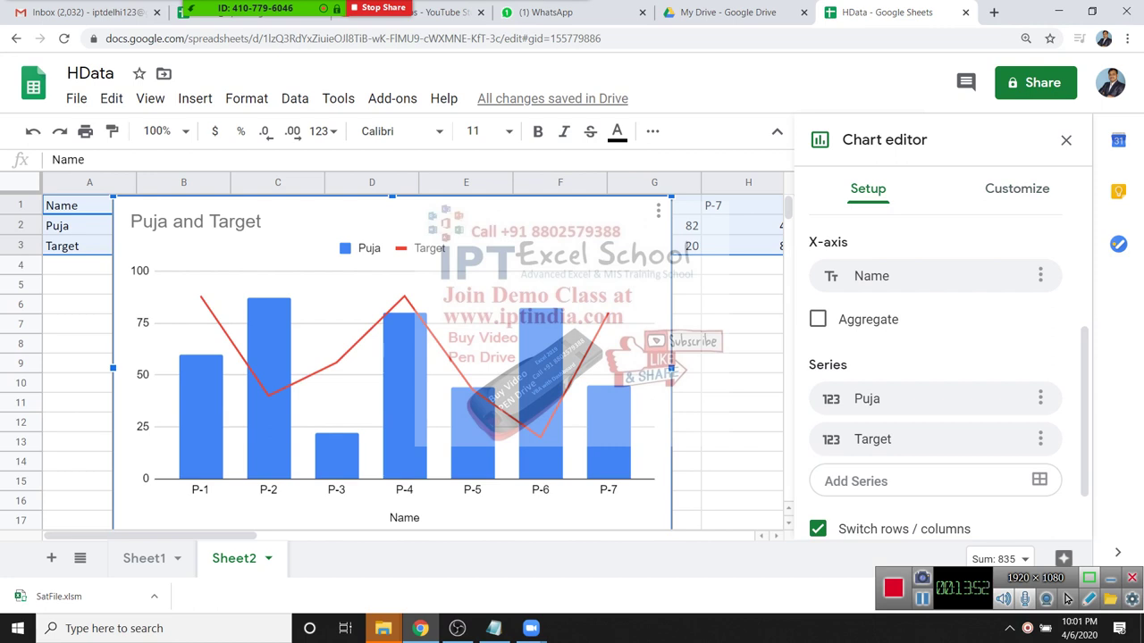
pyautogui.scroll(-1, 934, 376)
pyautogui.scroll(-1, 934, 376)
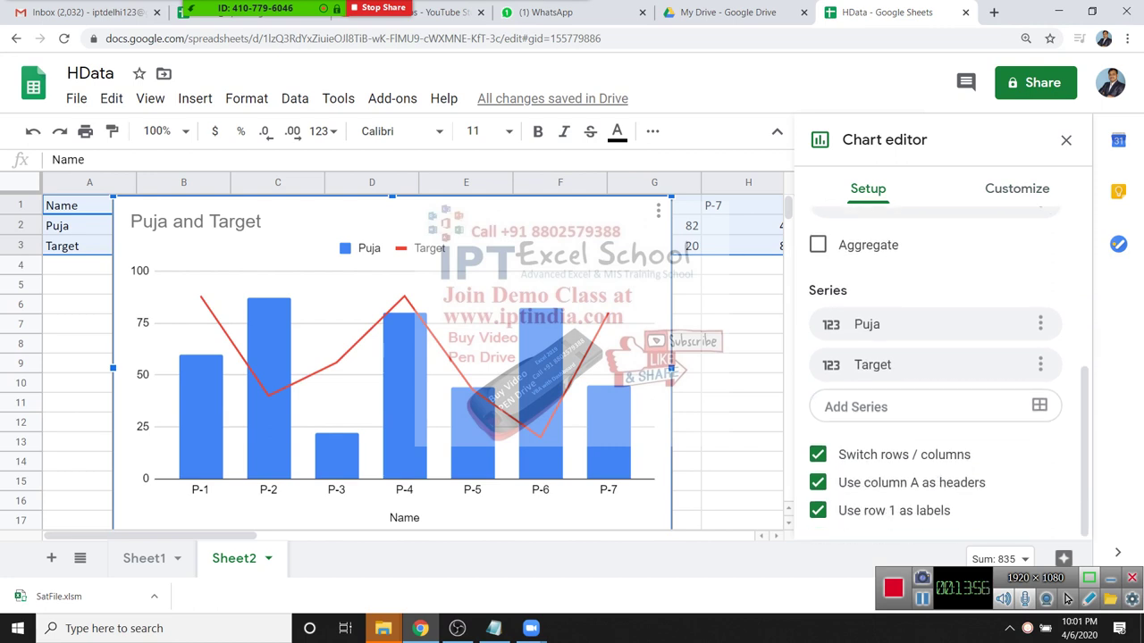
pyautogui.click(1039, 365)
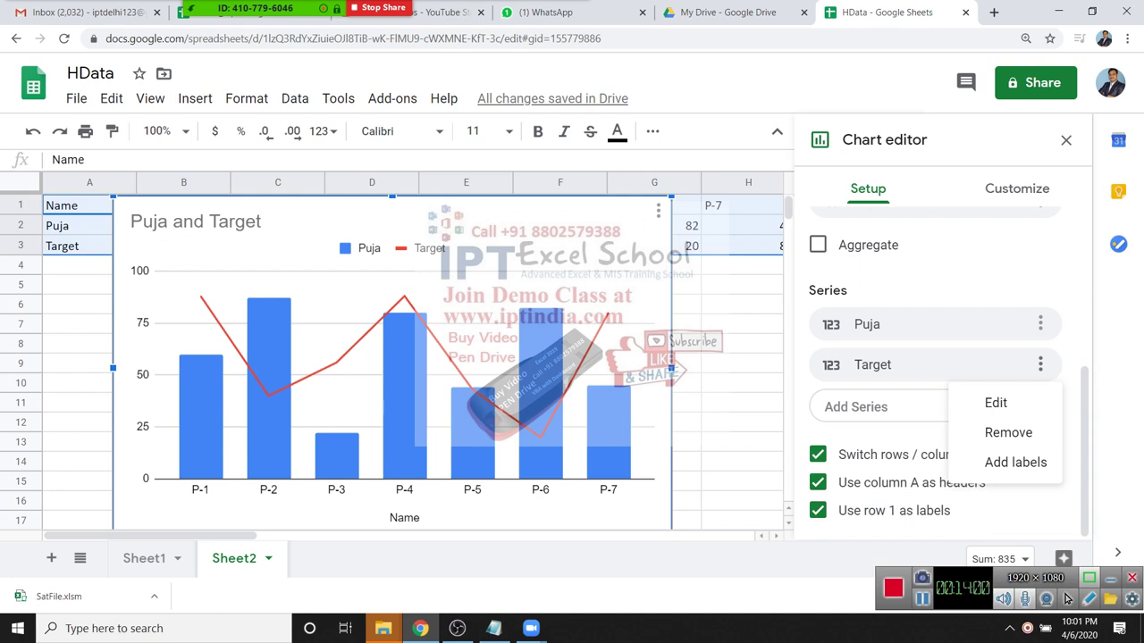
pyautogui.press('Escape')
pyautogui.scroll(-1, 938, 375)
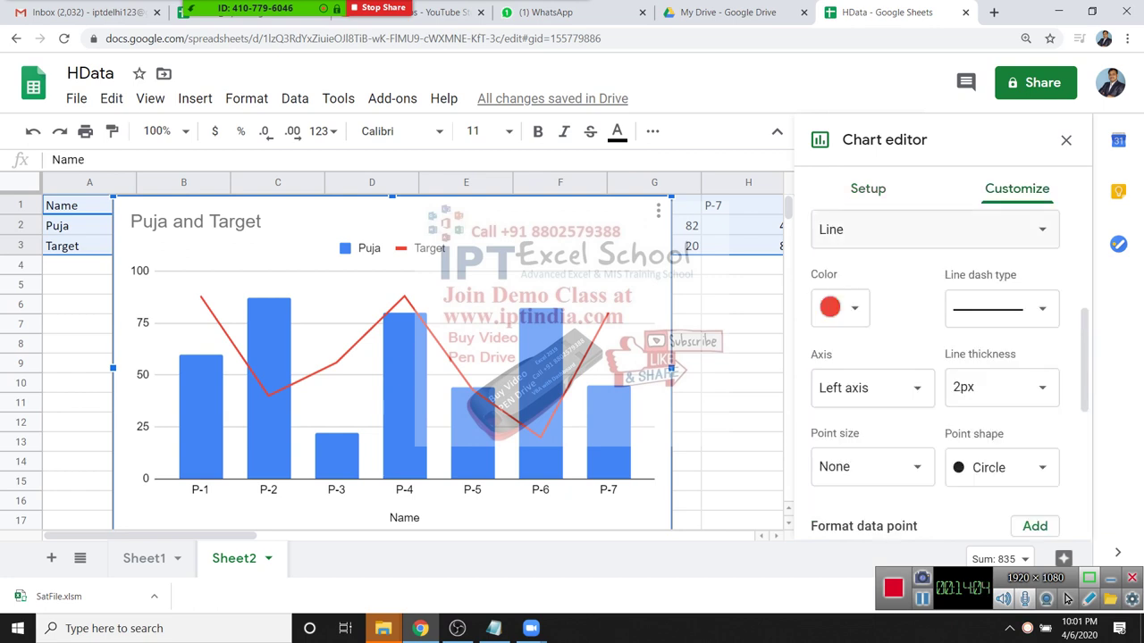
pyautogui.scroll(3, 934, 251)
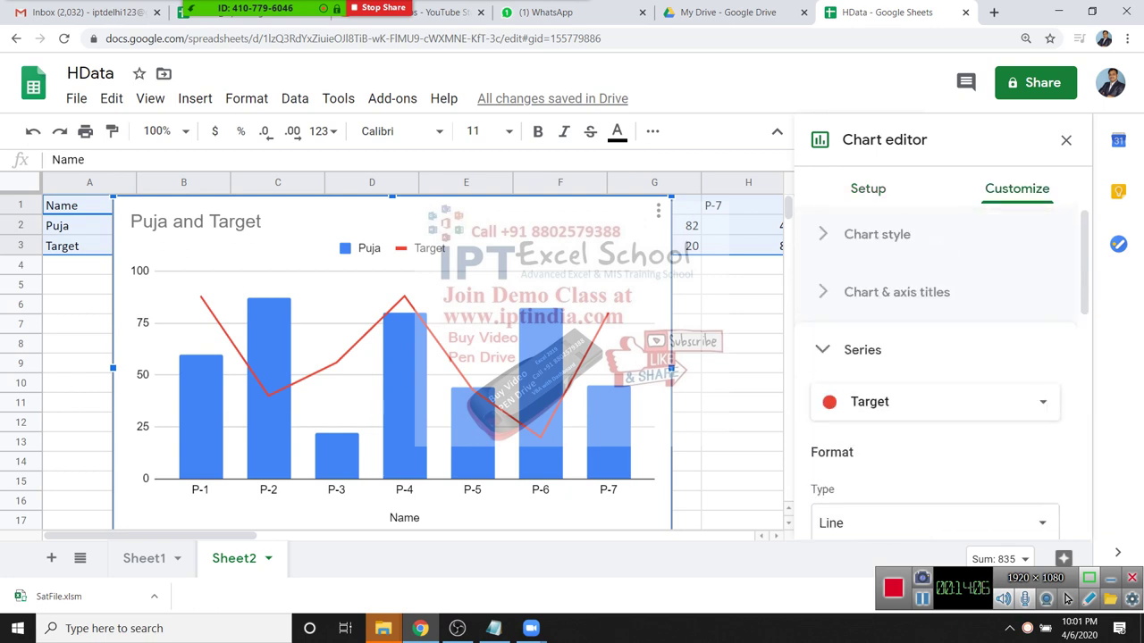
pyautogui.click(862, 350)
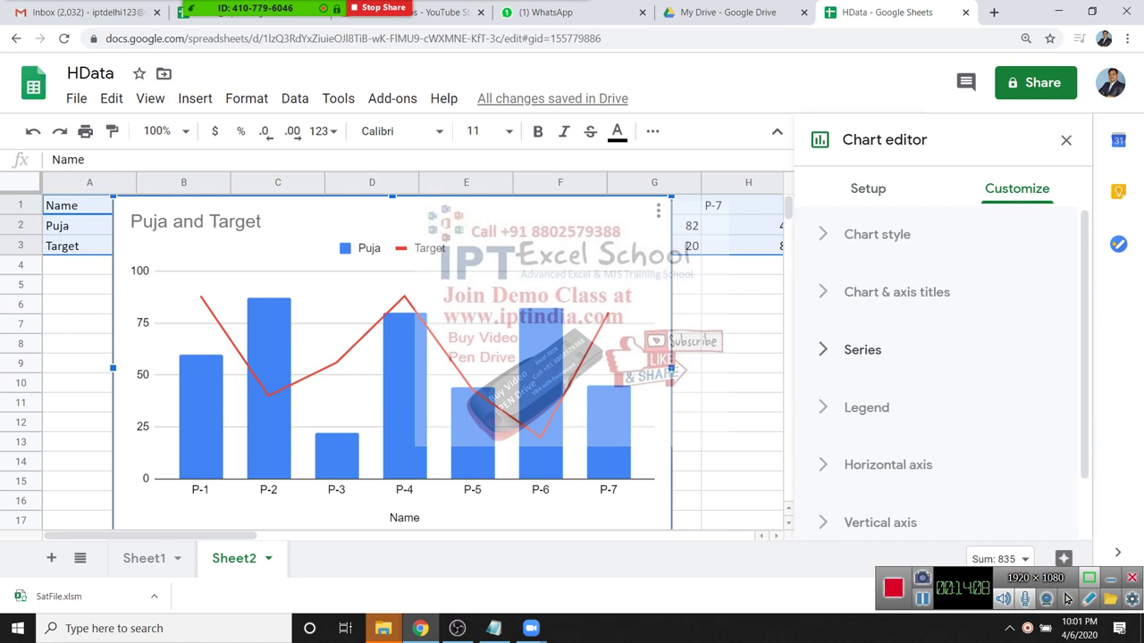
# Toggle Smooth on and off, then expand the Chart & axis titles and Series sections
pyautogui.click(877, 234)
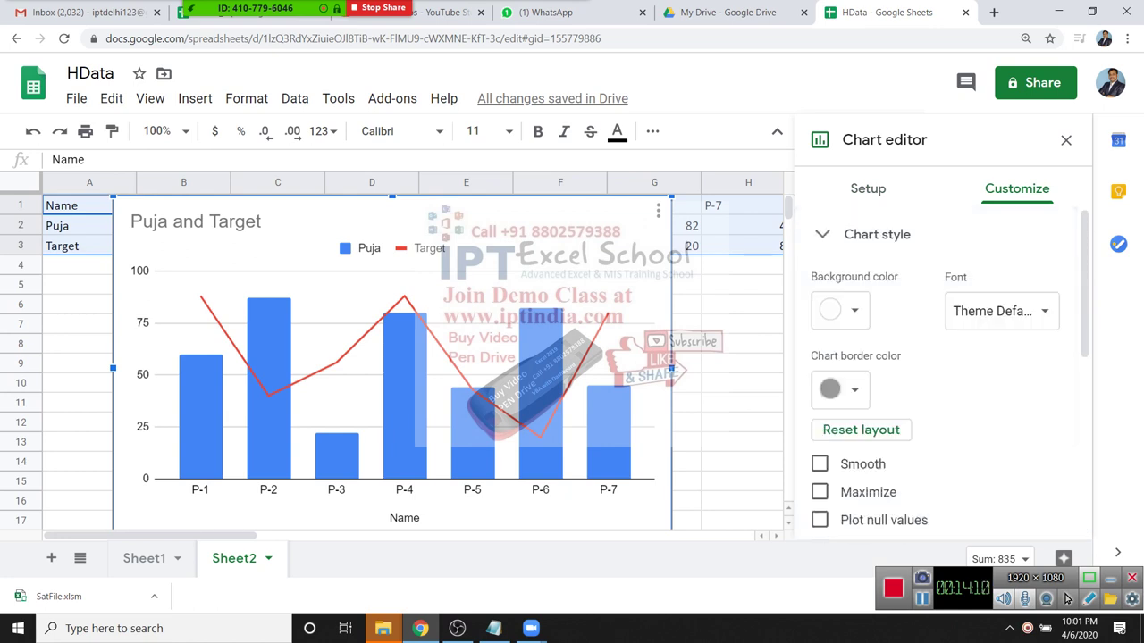
pyautogui.scroll(-3, 820, 240)
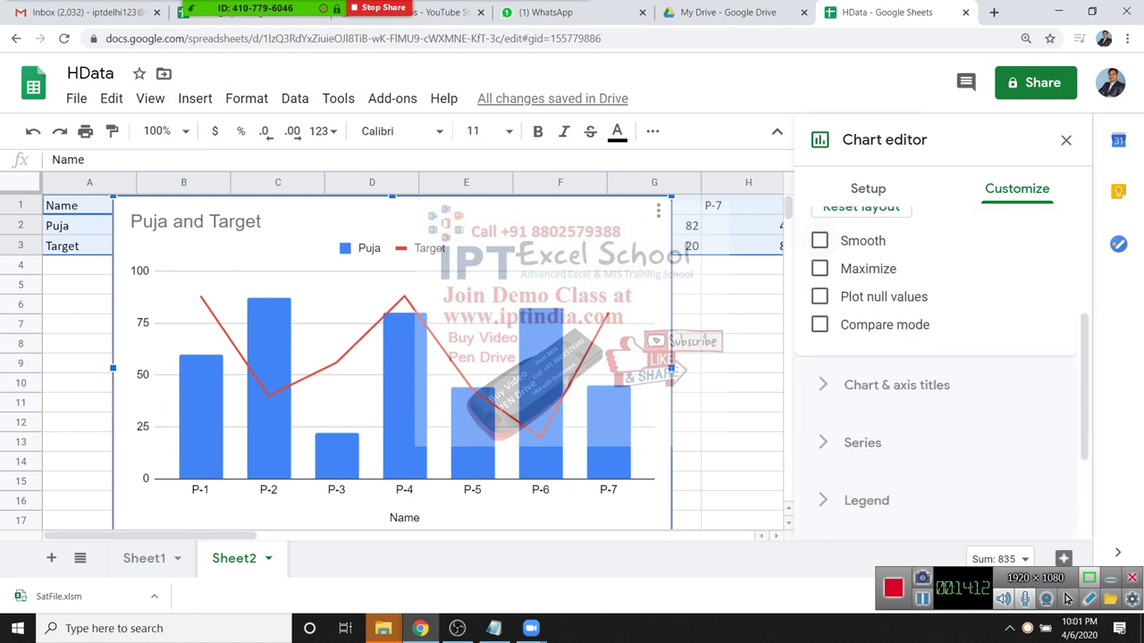
pyautogui.click(820, 241)
pyautogui.click(820, 240)
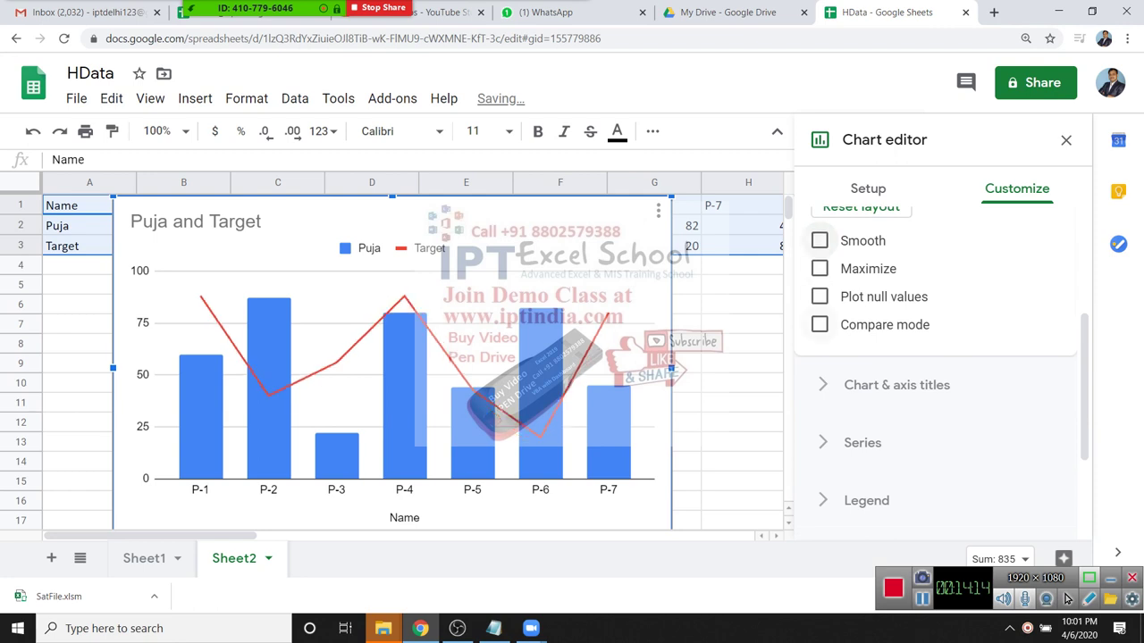
pyautogui.scroll(2, 938, 357)
pyautogui.scroll(-2, 939, 357)
pyautogui.click(897, 384)
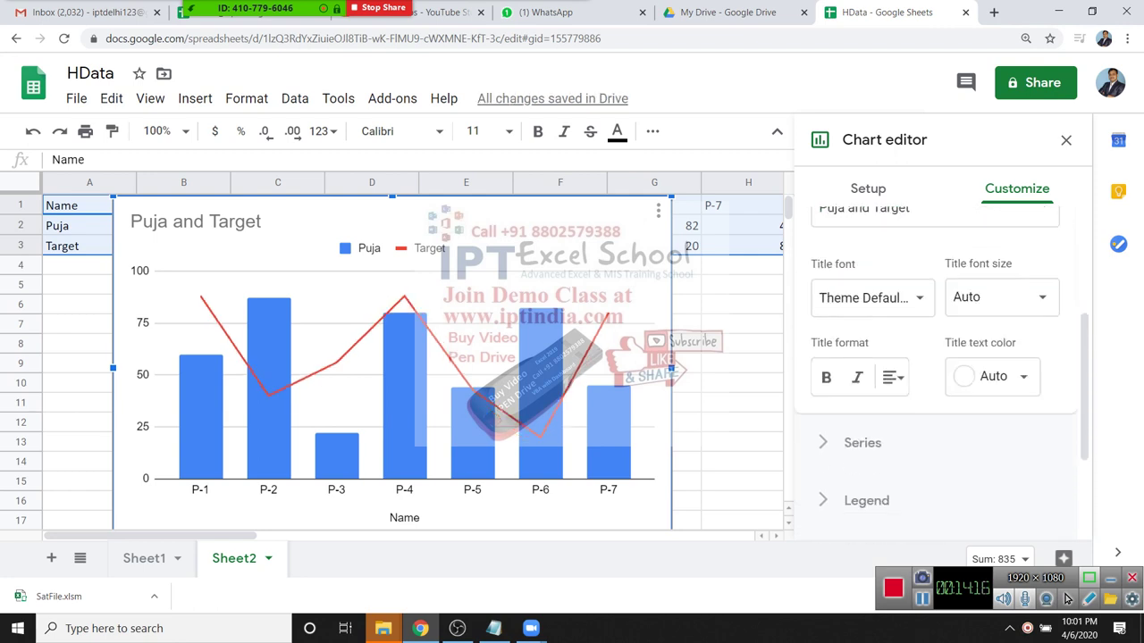
pyautogui.scroll(1, 894, 384)
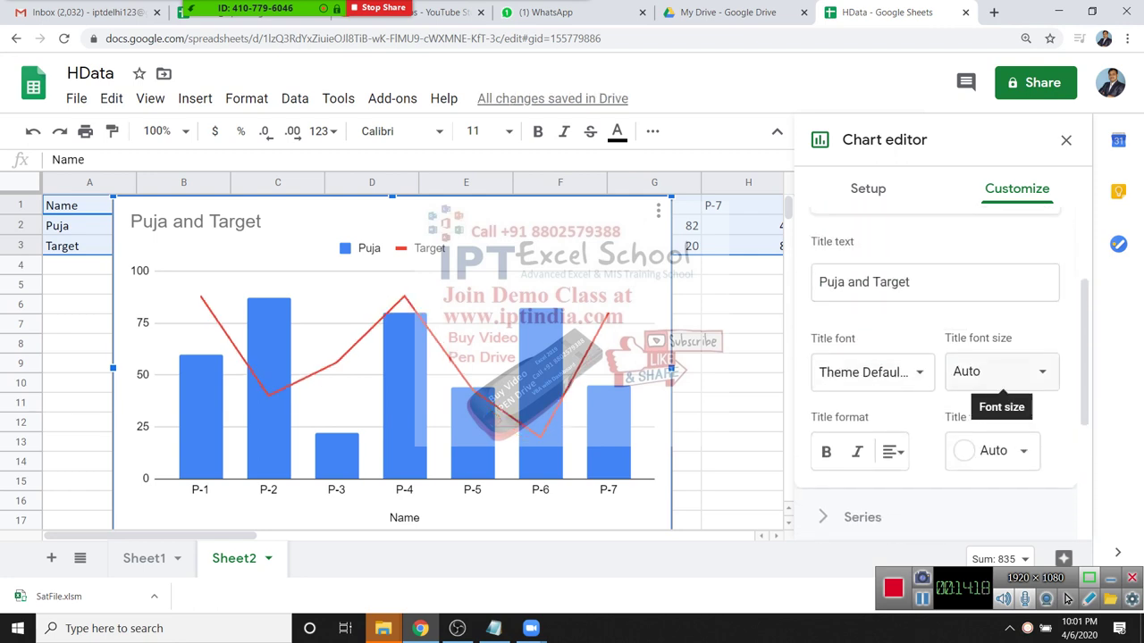
pyautogui.scroll(-2, 866, 375)
pyautogui.click(863, 368)
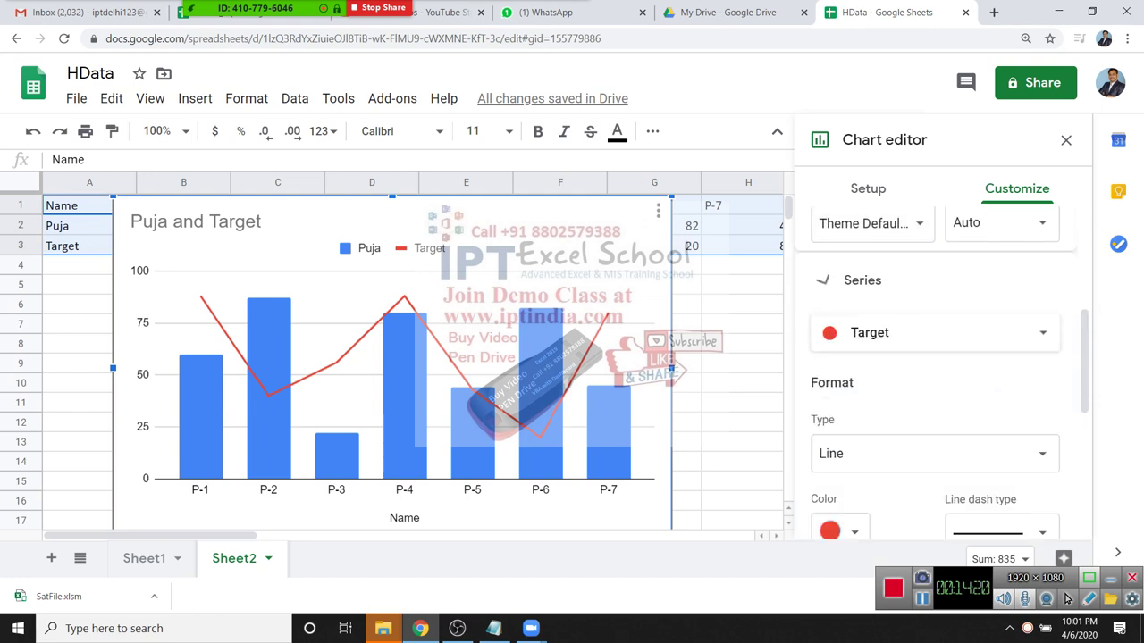
pyautogui.scroll(-3, 871, 393)
pyautogui.scroll(1, 871, 394)
# Switch Target's series type to Columns and back to a red Line, then return to Setup
pyautogui.click(934, 301)
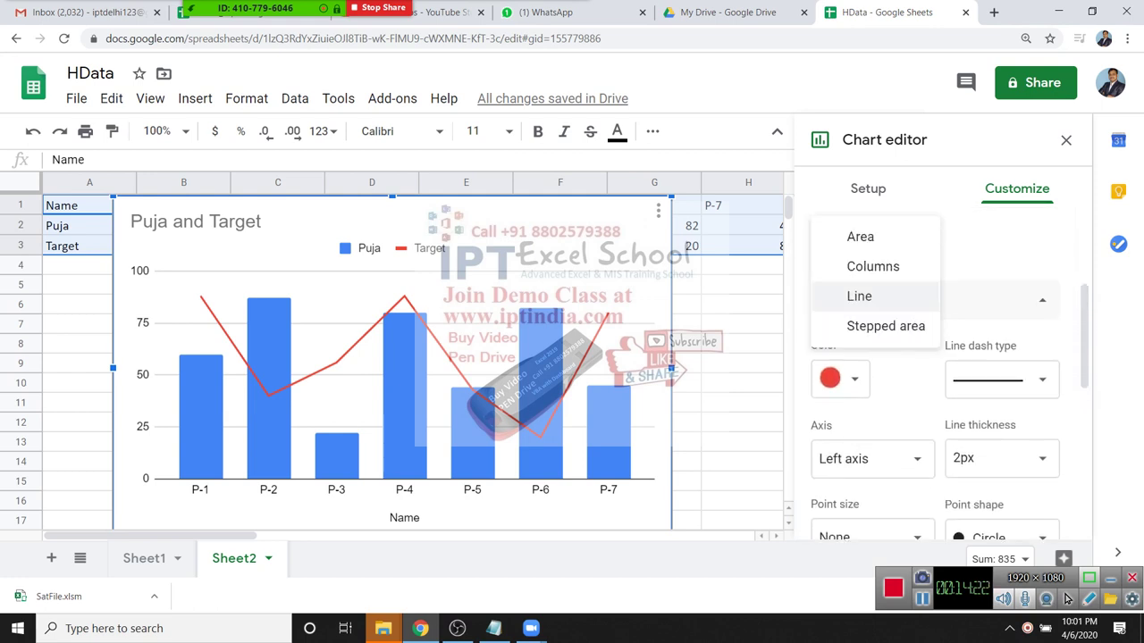
pyautogui.click(873, 267)
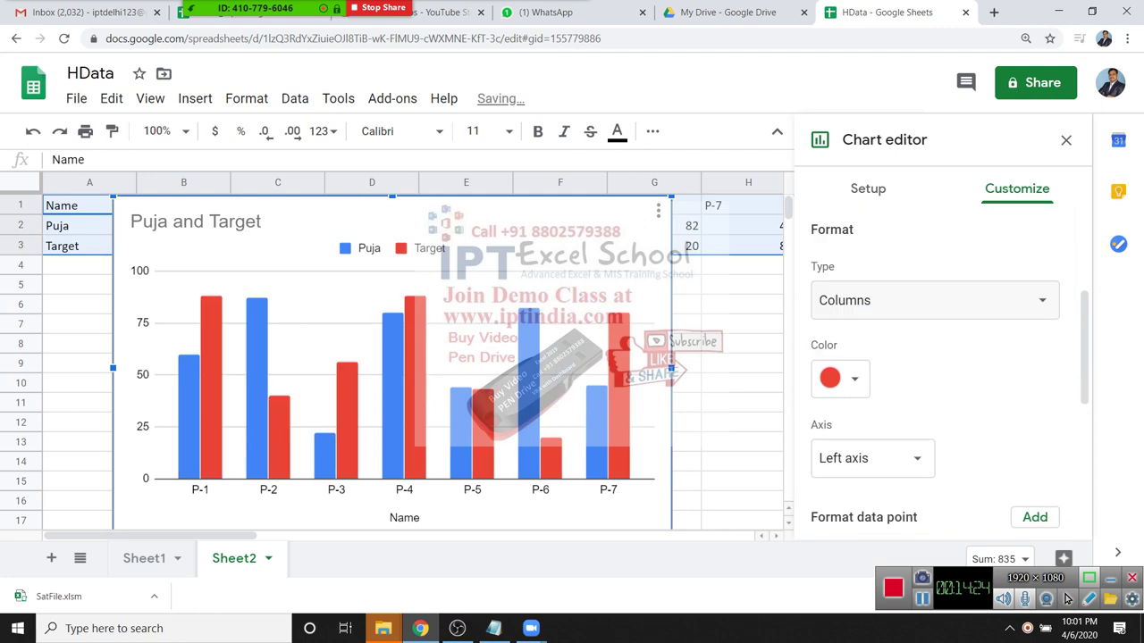
pyautogui.click(893, 301)
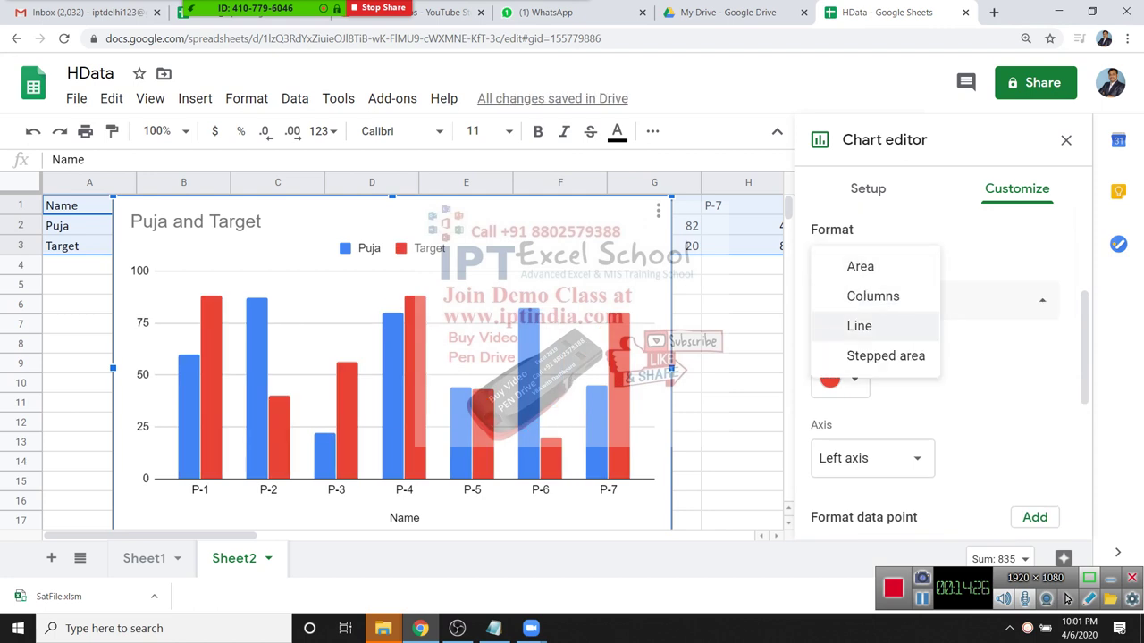
pyautogui.click(859, 327)
pyautogui.scroll(-3, 939, 375)
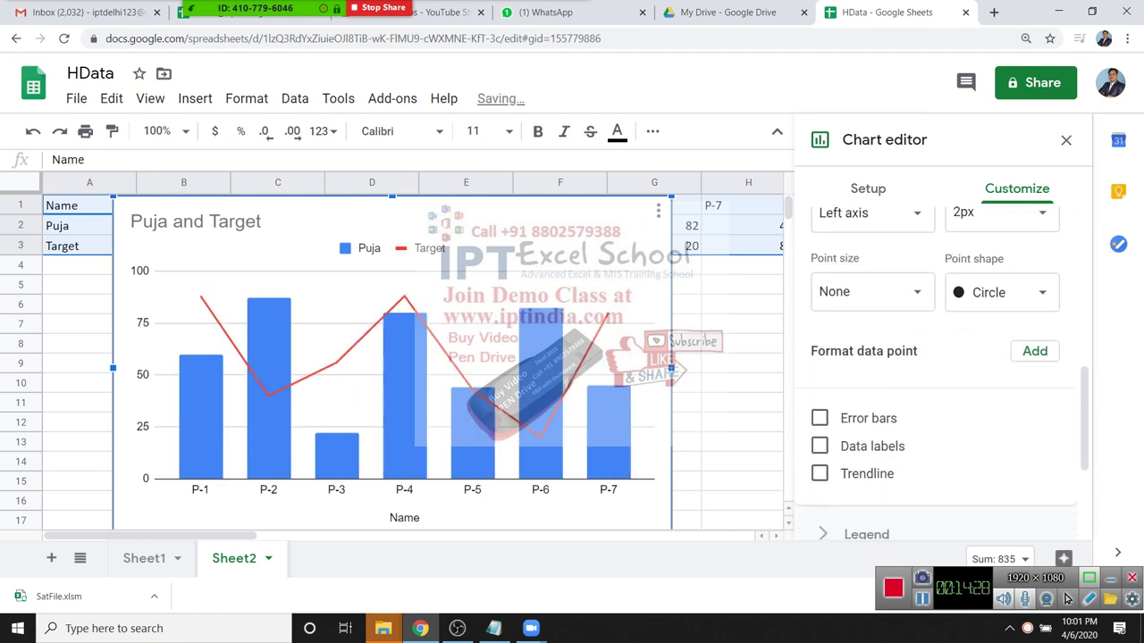
pyautogui.click(868, 188)
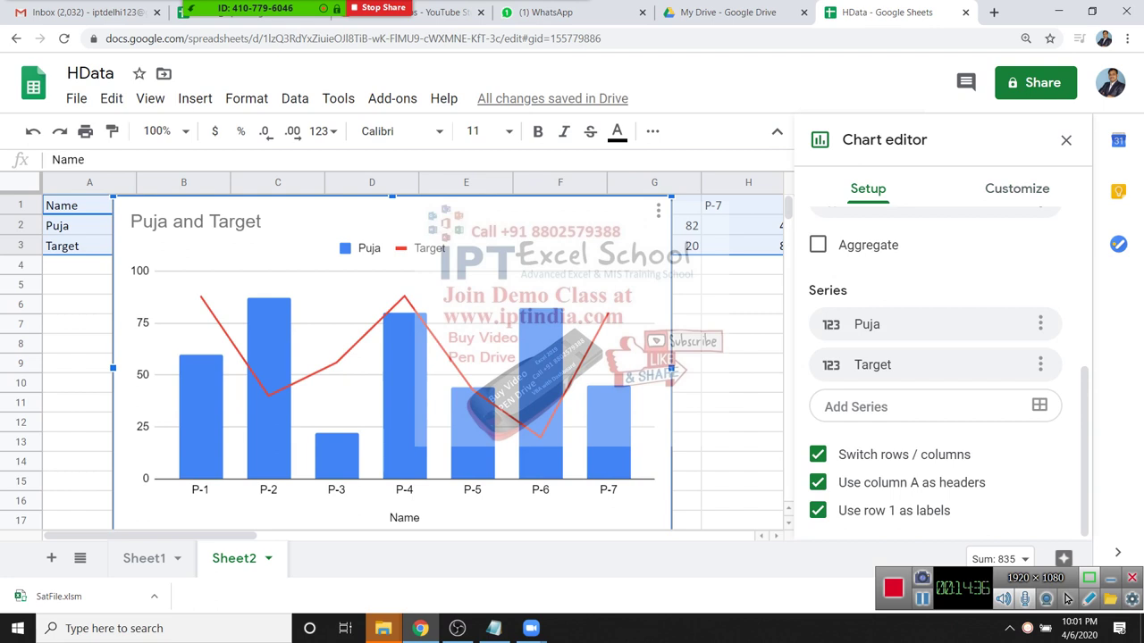
# Scroll through the chart editor's Setup options
pyautogui.scroll(3, 934, 375)
pyautogui.scroll(2, 934, 375)
pyautogui.scroll(-2, 934, 376)
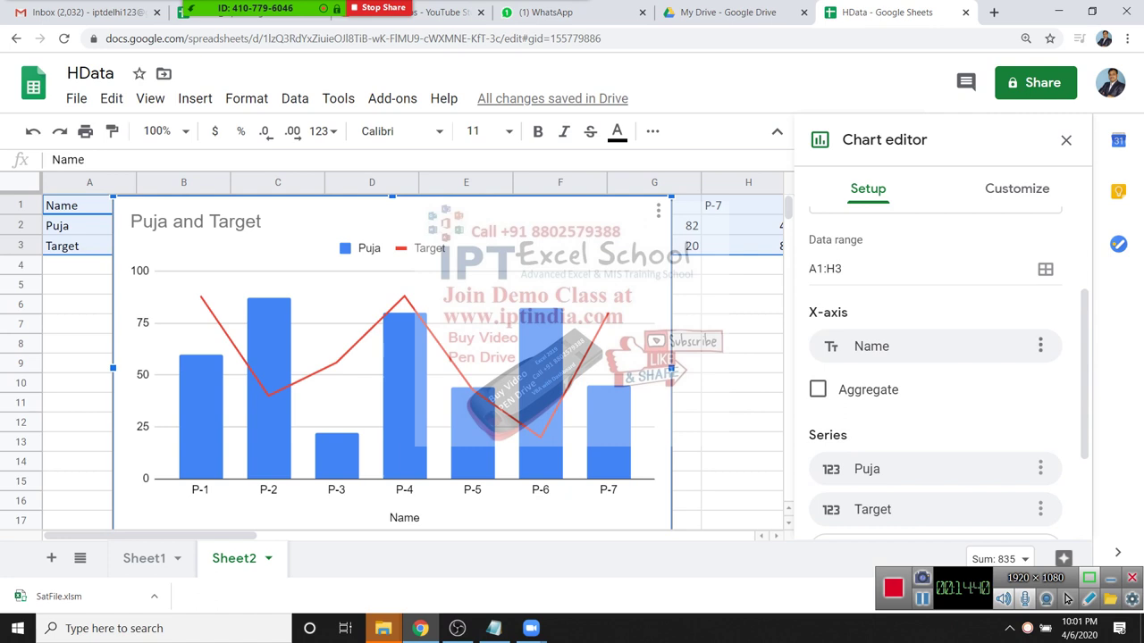
pyautogui.scroll(-3, 934, 375)
pyautogui.scroll(3, 934, 286)
pyautogui.scroll(1, 934, 286)
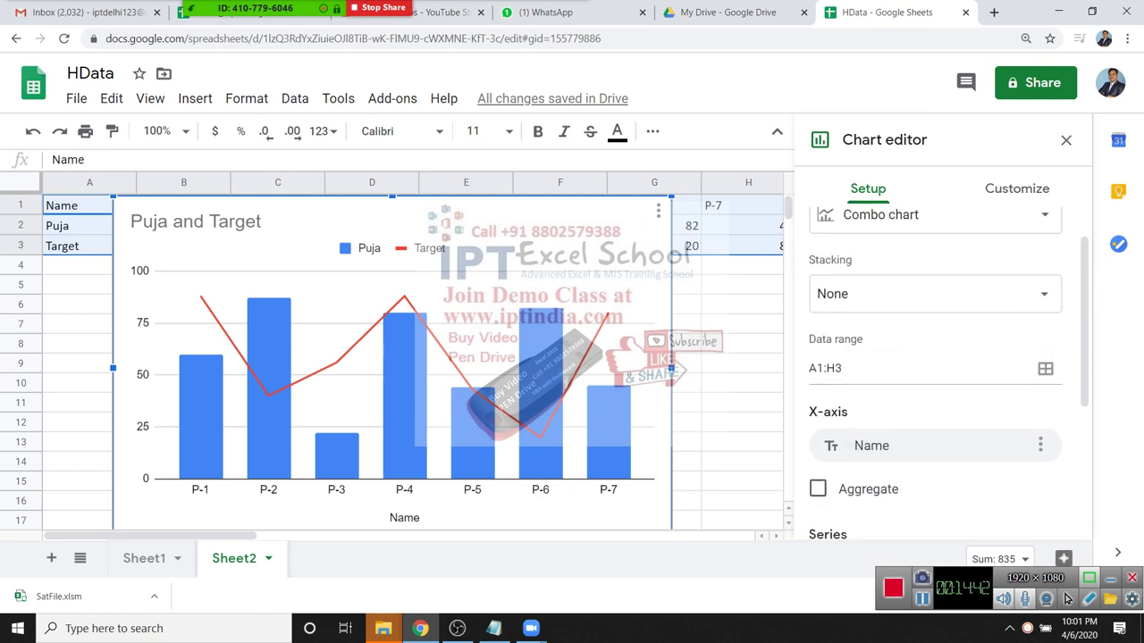
pyautogui.scroll(-1, 934, 285)
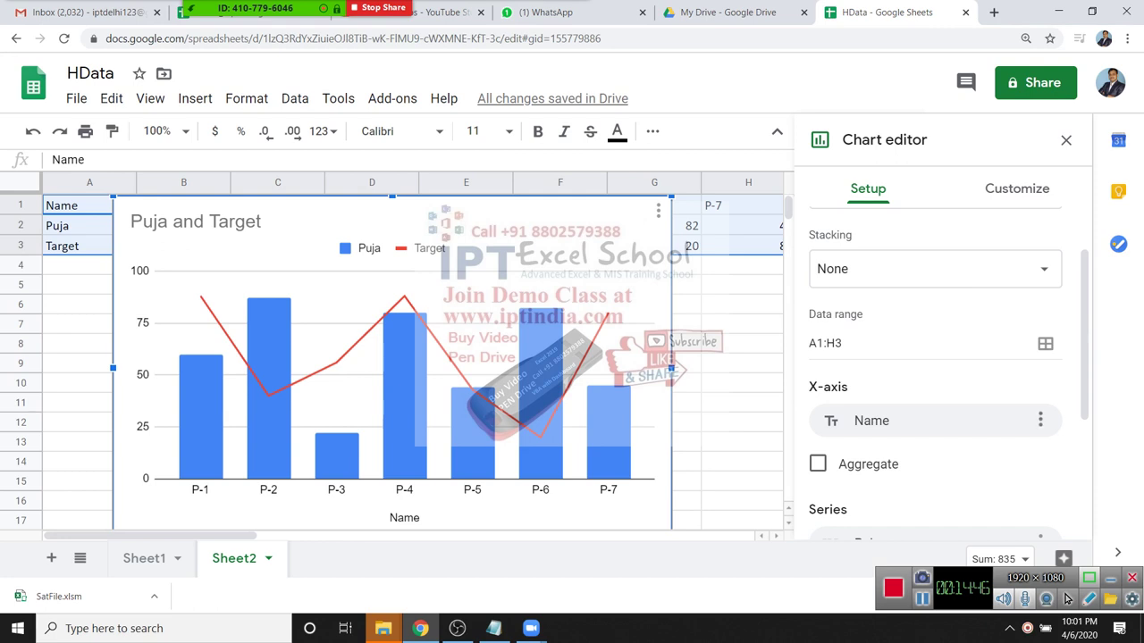
pyautogui.scroll(-1, 934, 375)
pyautogui.scroll(-2, 934, 375)
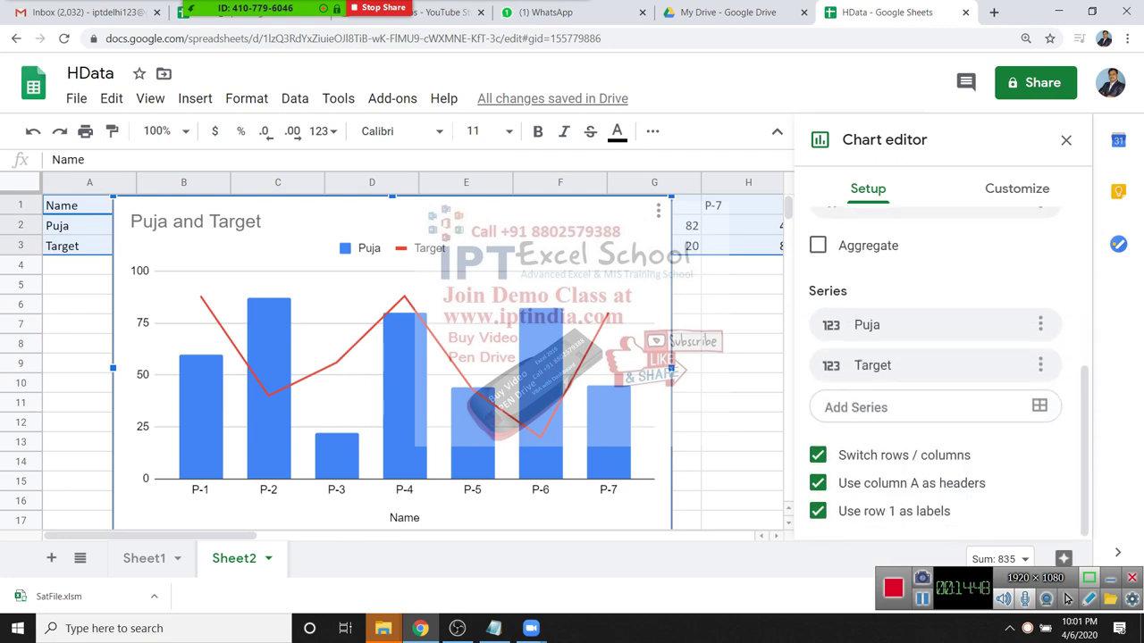
pyautogui.scroll(1, 934, 375)
pyautogui.scroll(-1, 934, 376)
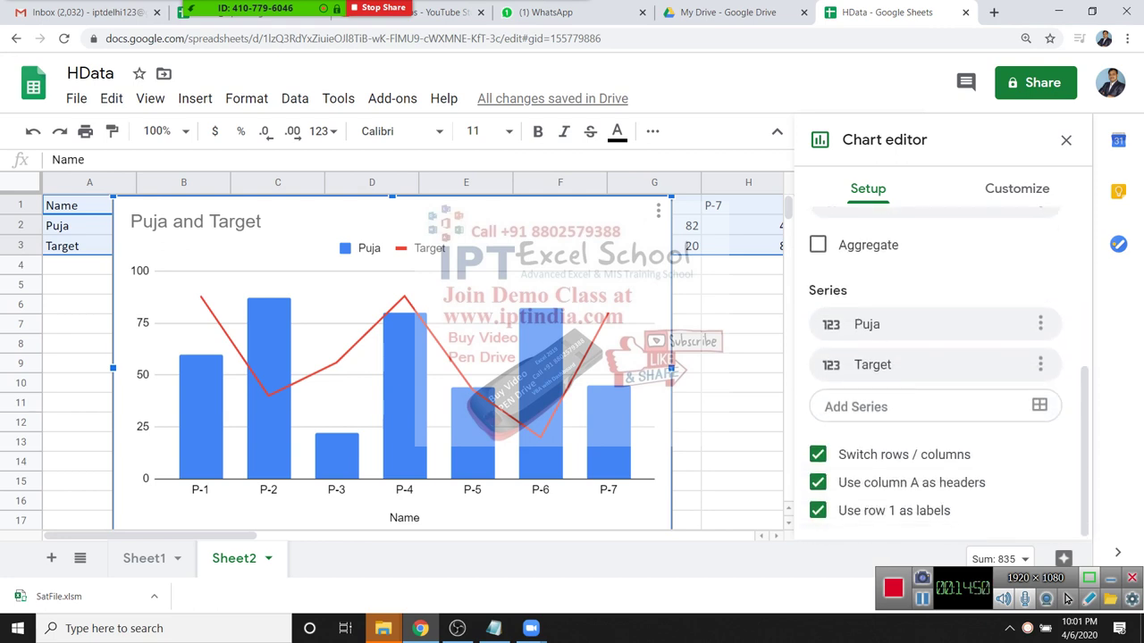
pyautogui.scroll(1, 934, 375)
pyautogui.scroll(-1, 934, 376)
# Toggle Switch rows / columns off and back on, then select the Target line to format it
pyautogui.click(818, 454)
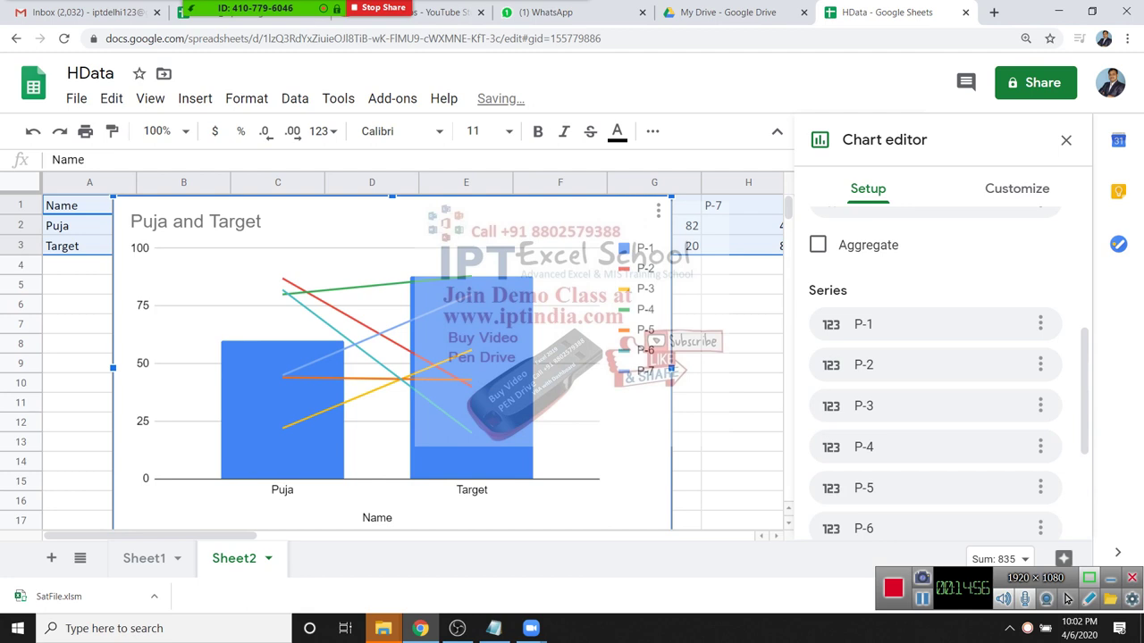
pyautogui.scroll(-3, 934, 376)
pyautogui.click(817, 454)
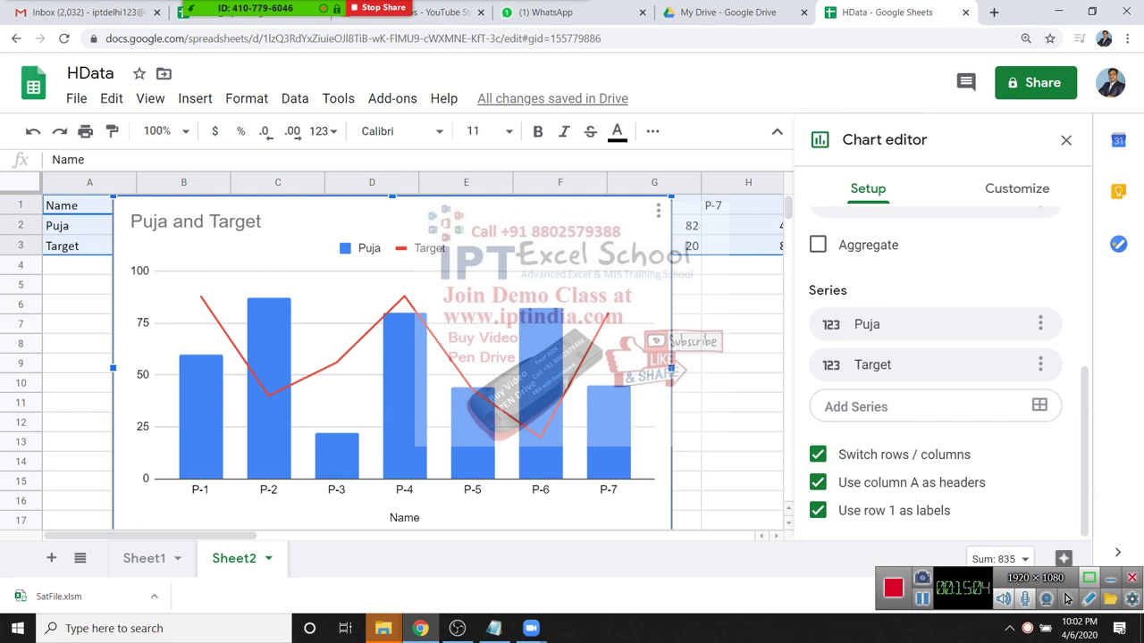
pyautogui.click(234, 345)
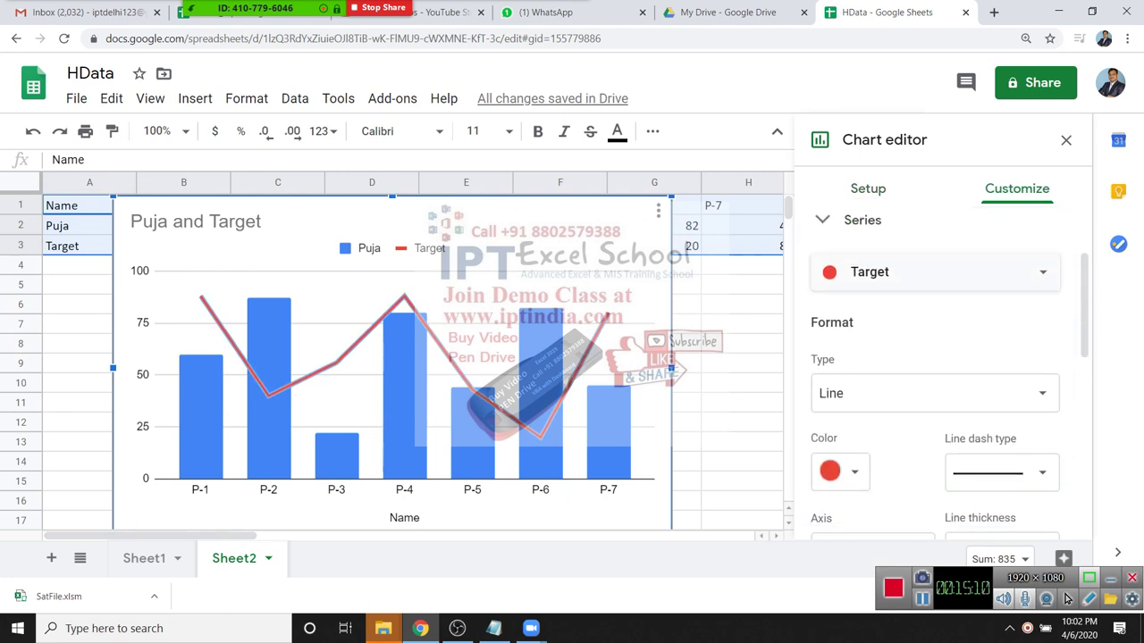
# Reconfirm Combo chart as the chart type, then right-click the chart for its element menu
pyautogui.click(867, 189)
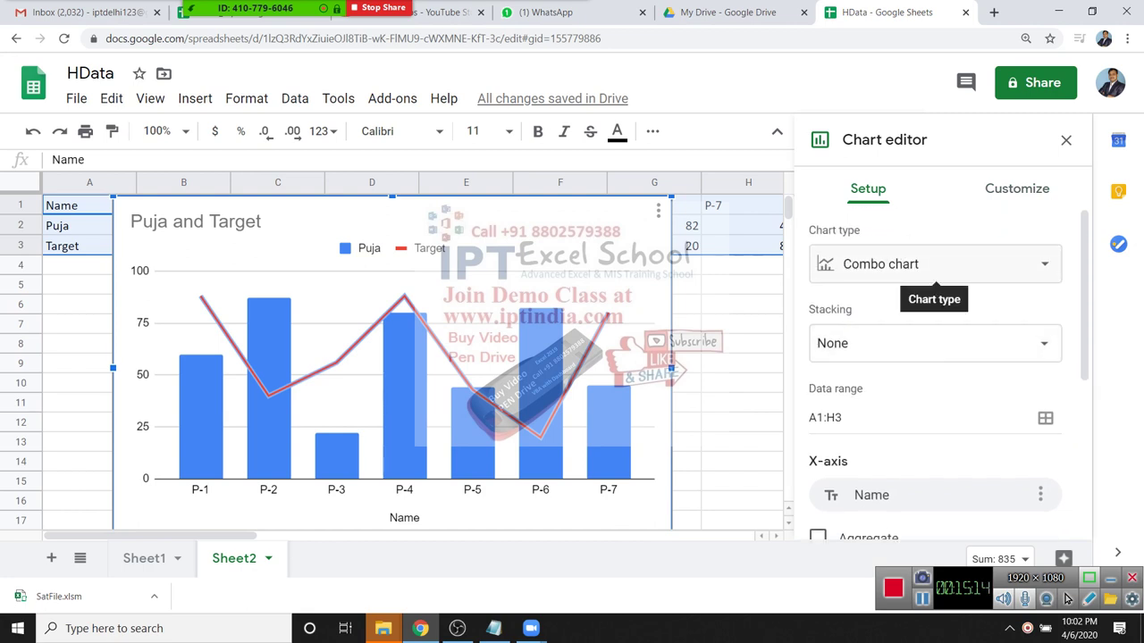
pyautogui.click(934, 263)
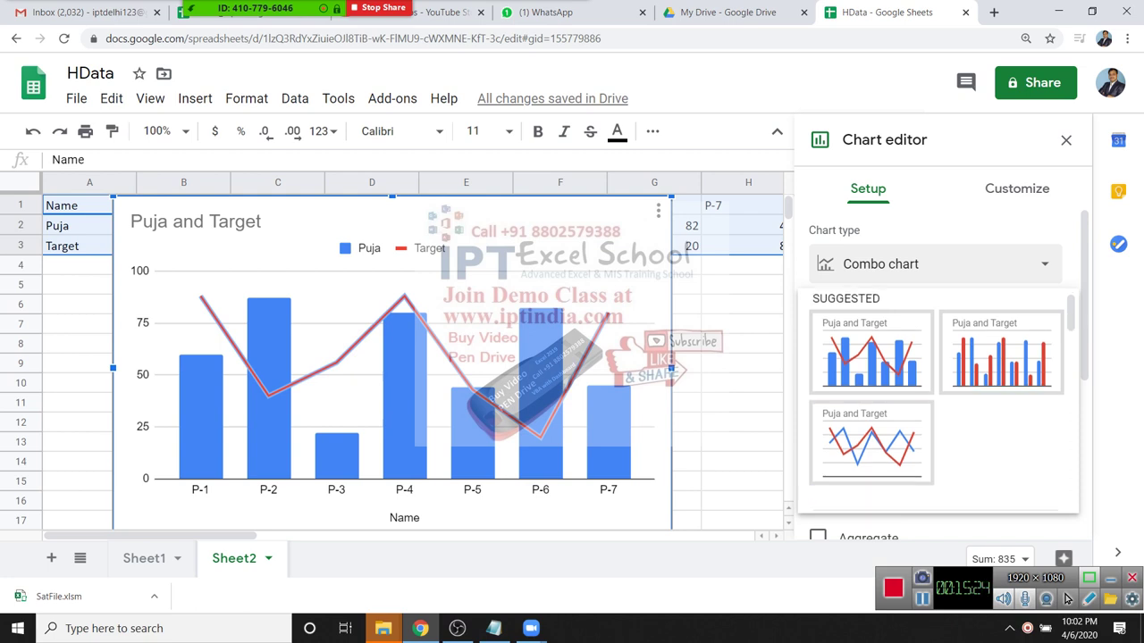
pyautogui.scroll(-3, 938, 403)
pyautogui.scroll(1, 938, 402)
pyautogui.scroll(2, 1024, 438)
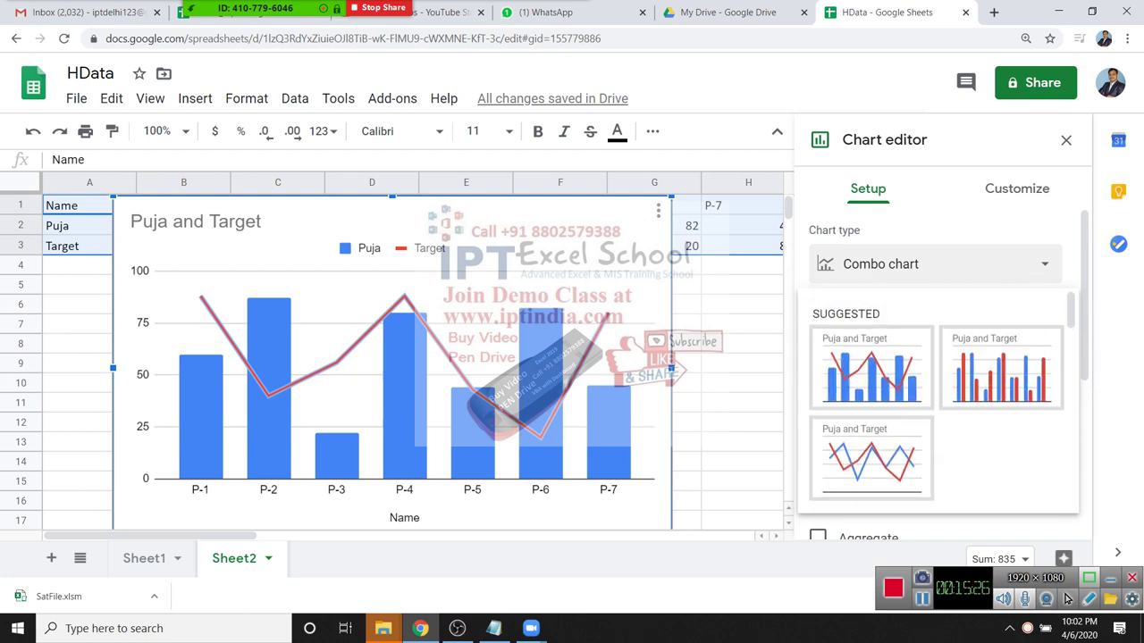
pyautogui.scroll(-3, 1024, 437)
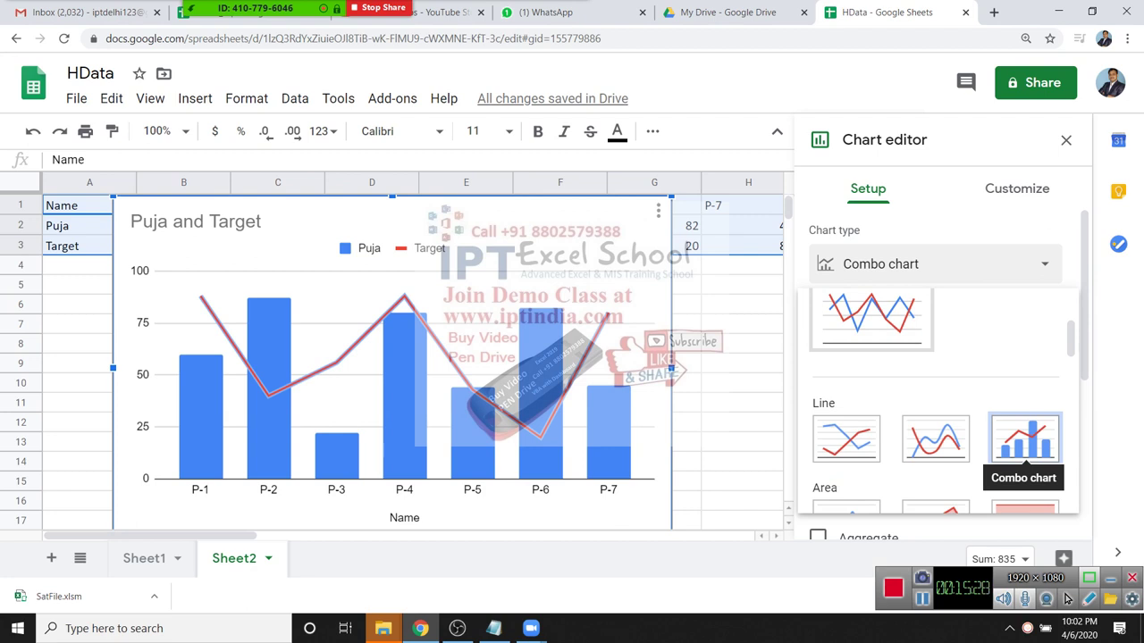
pyautogui.click(1024, 438)
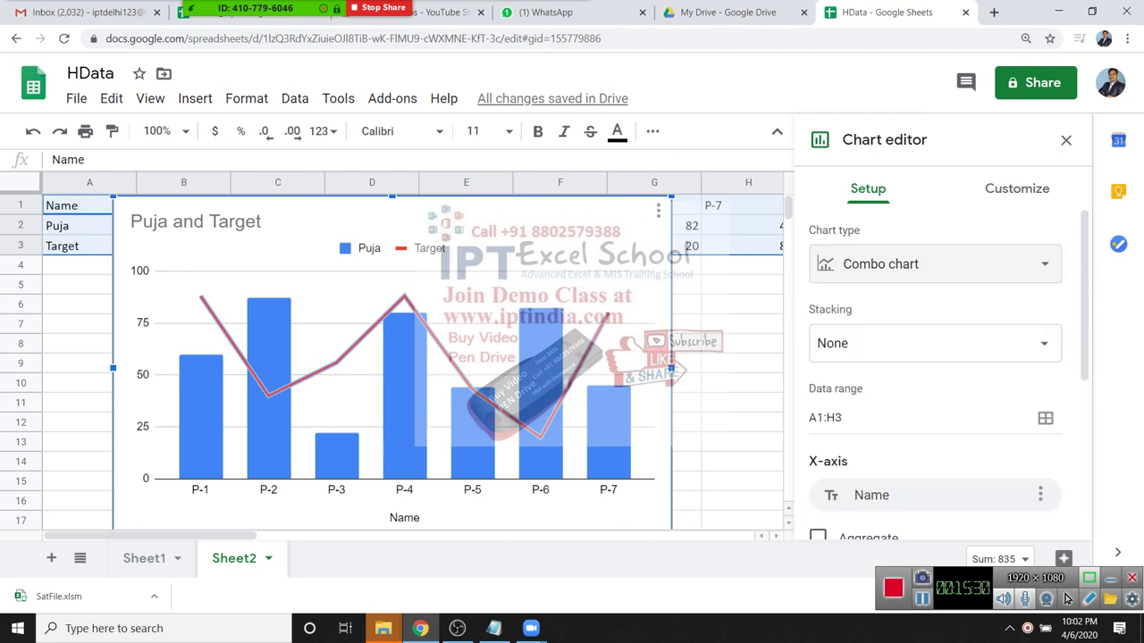
pyautogui.scroll(-3, 934, 375)
pyautogui.scroll(2, 935, 375)
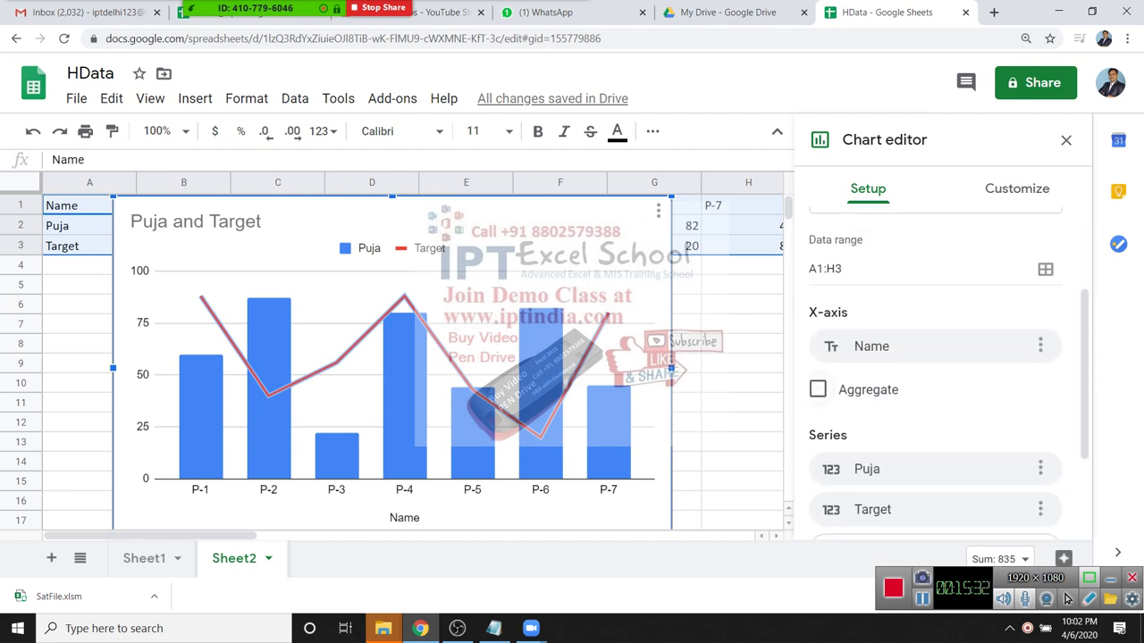
pyautogui.scroll(-2, 935, 375)
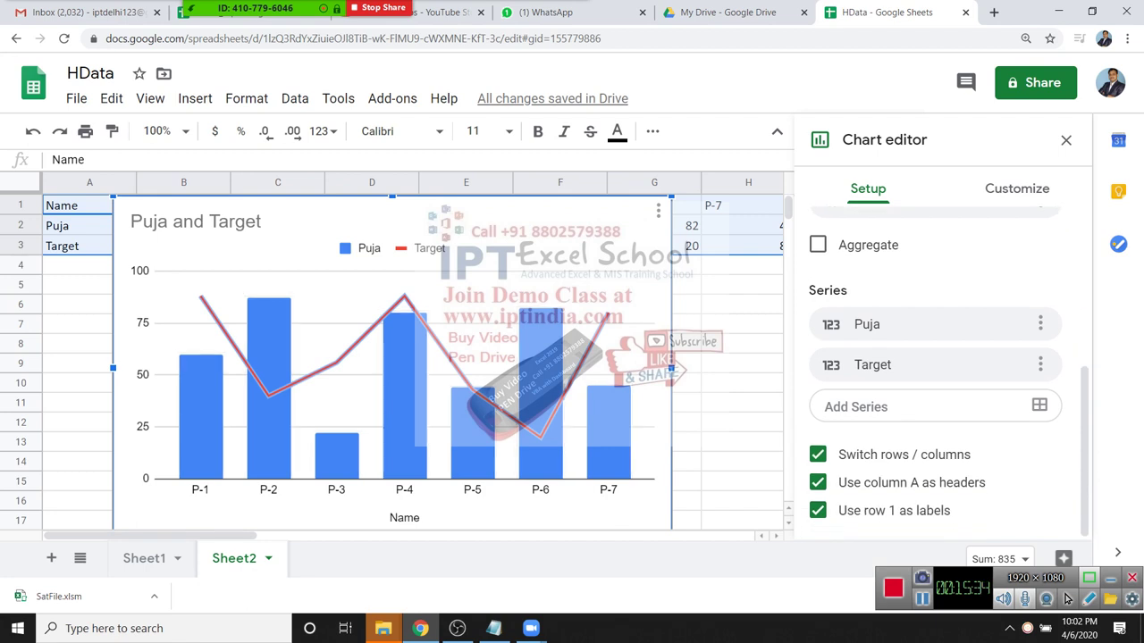
pyautogui.rightClick(565, 284)
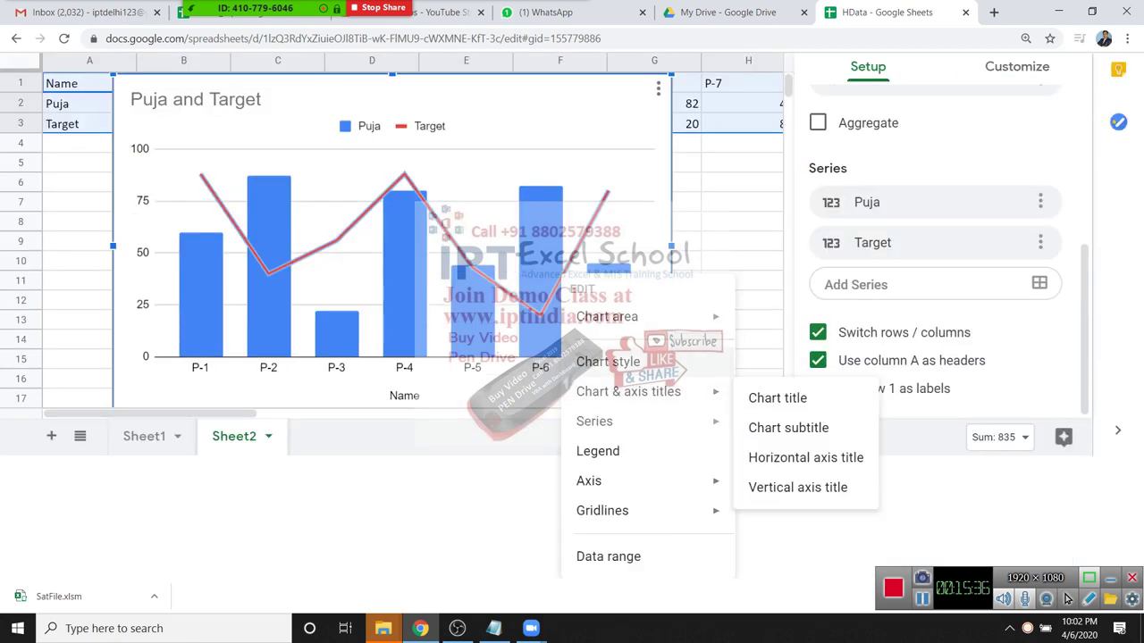
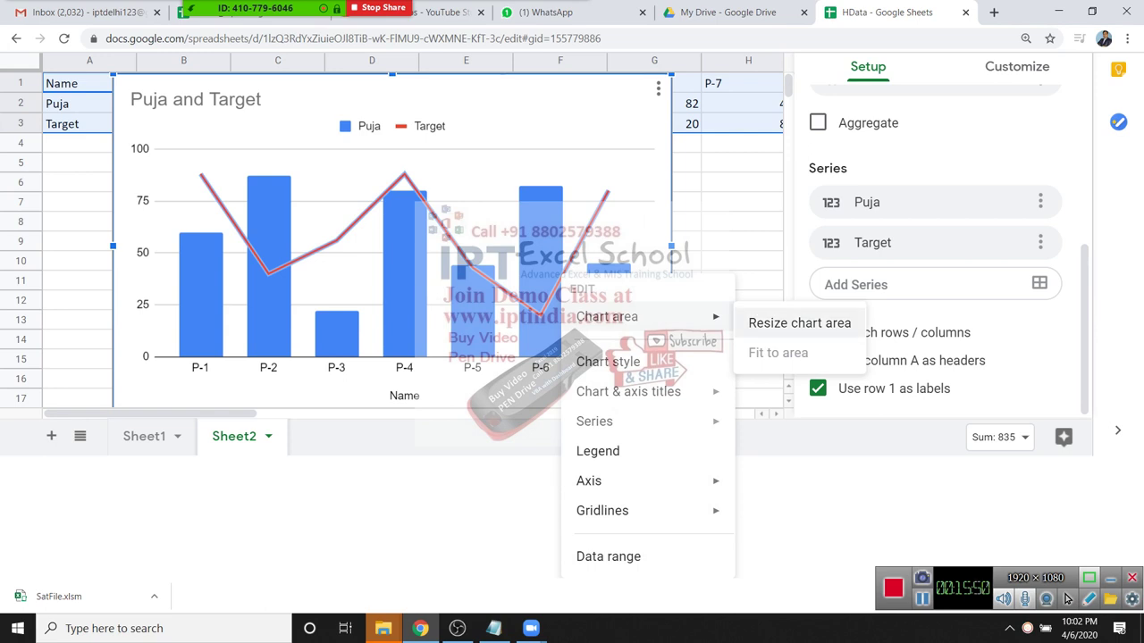
# Review the data ranges of the Puja and Target series, with Target at A3:H3
pyautogui.click(799, 323)
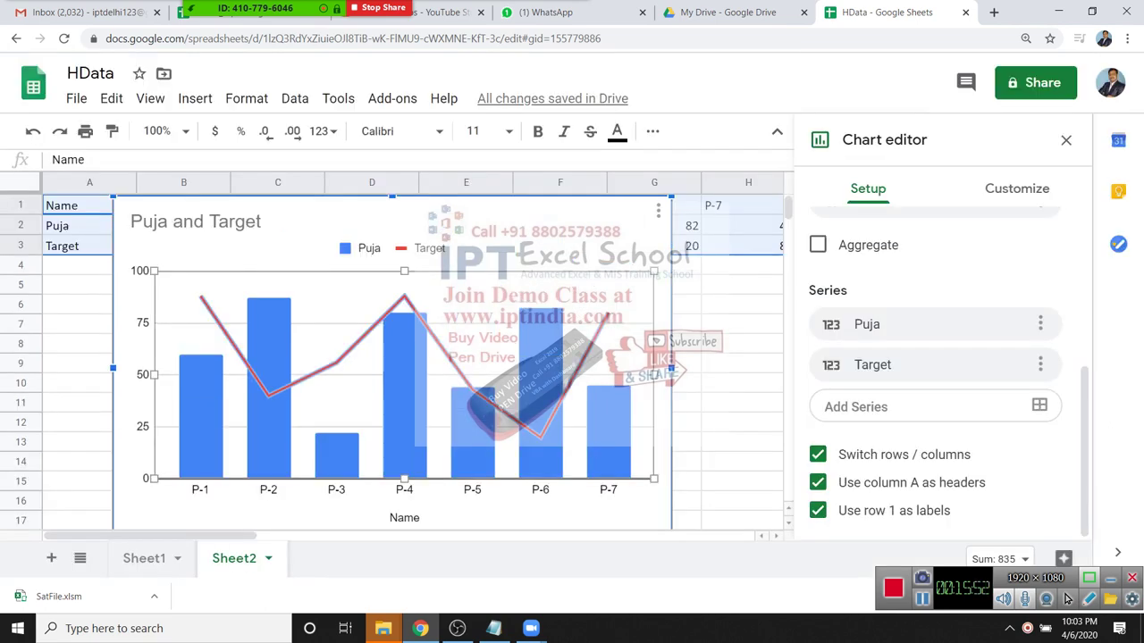
pyautogui.scroll(5, 936, 375)
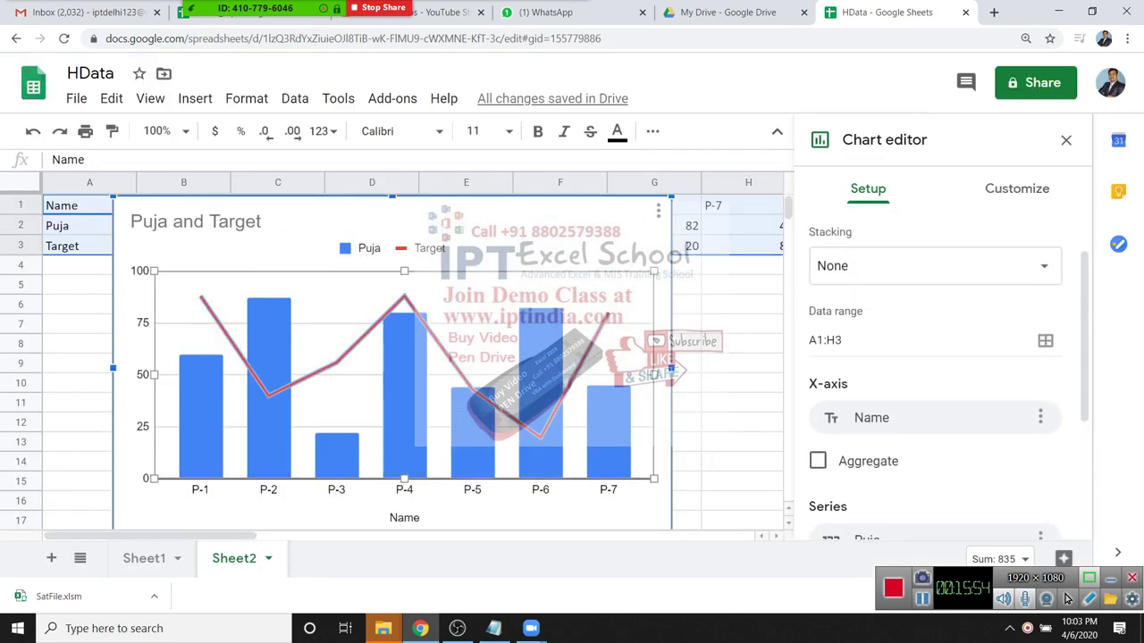
pyautogui.scroll(2, 936, 376)
pyautogui.scroll(-5, 936, 375)
pyautogui.scroll(-1, 936, 376)
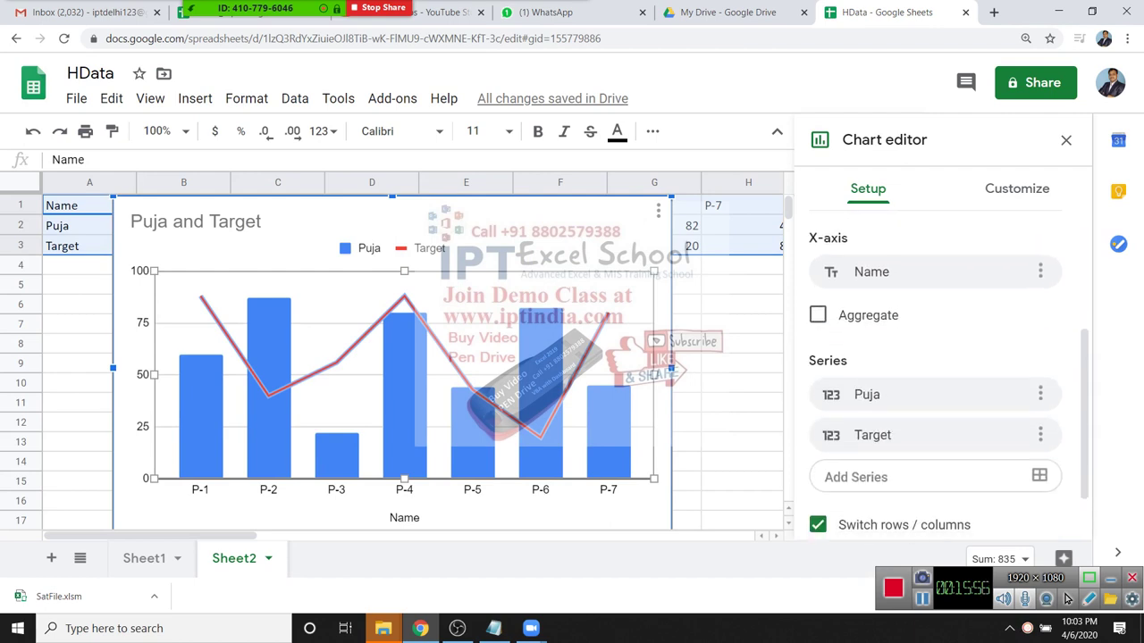
pyautogui.scroll(-1, 935, 376)
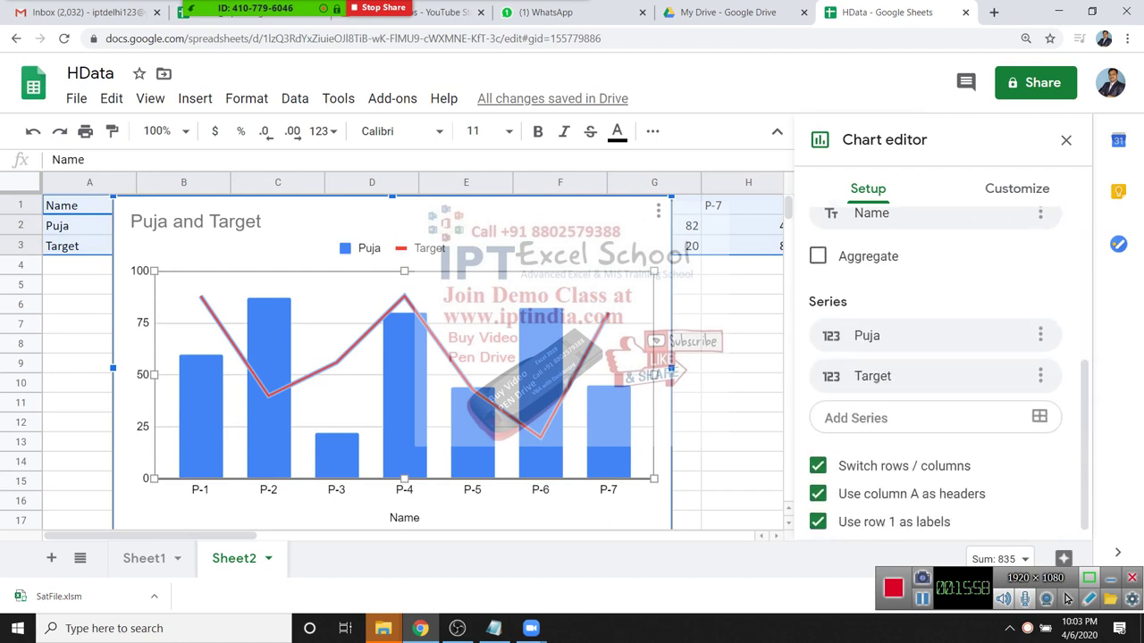
pyautogui.click(856, 406)
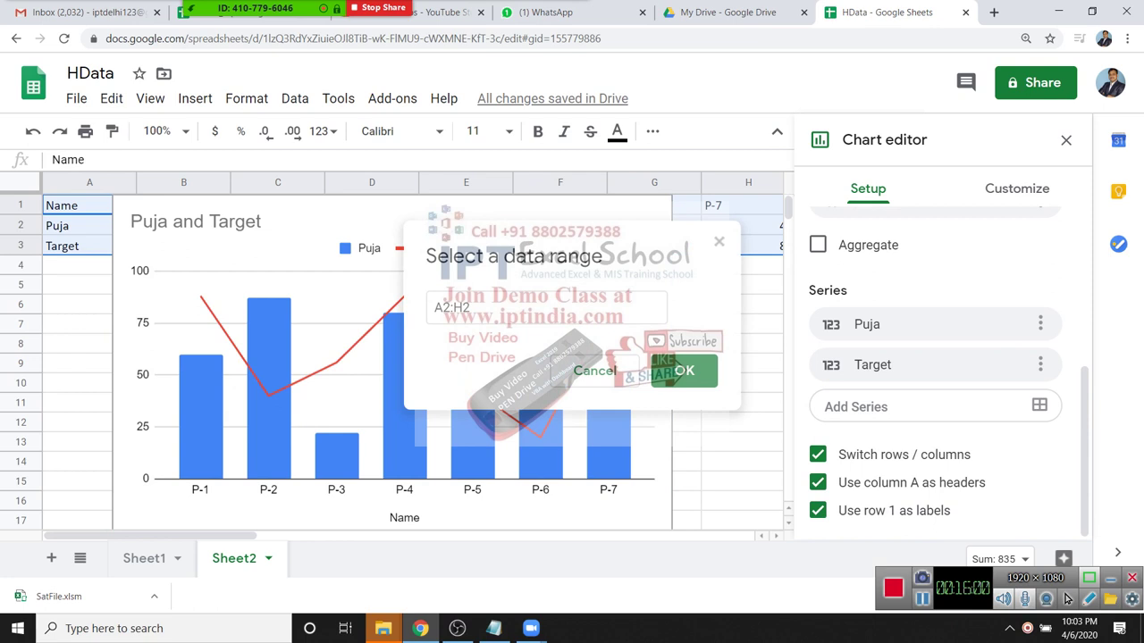
pyautogui.click(683, 371)
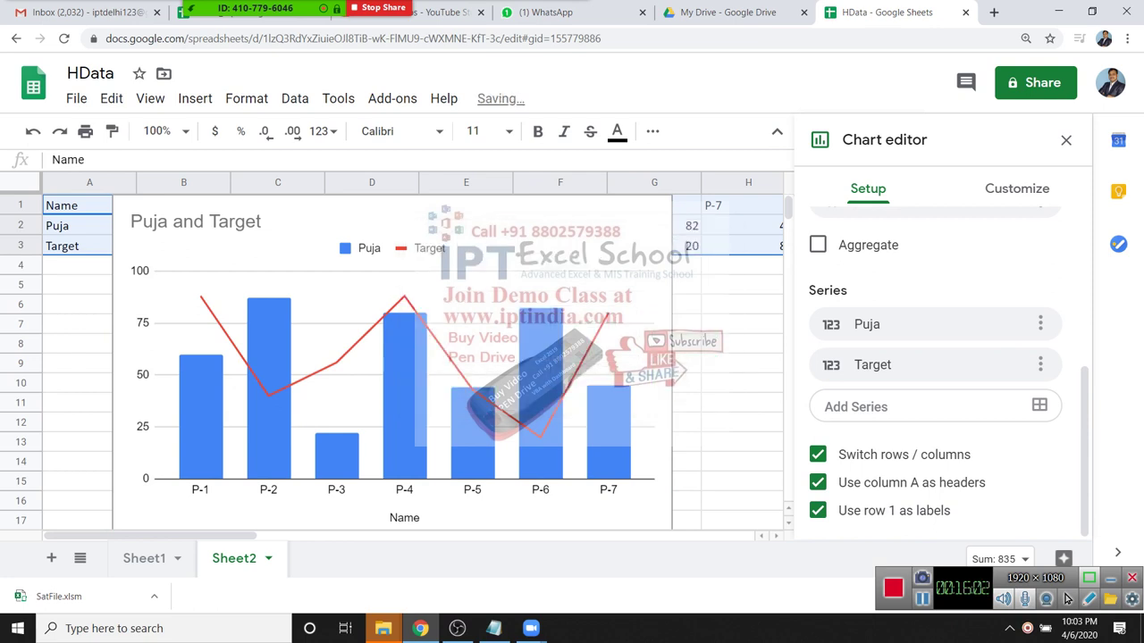
pyautogui.click(684, 371)
# Recheck the Target series range, then start adding Target data labels and cancel
pyautogui.click(1040, 364)
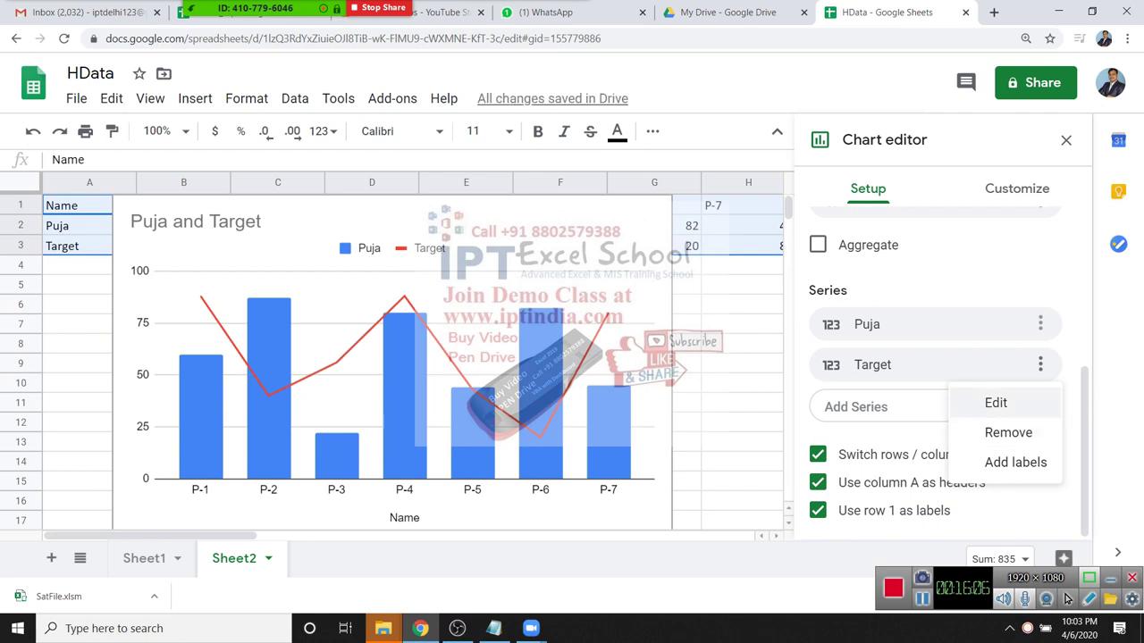
pyautogui.click(996, 403)
pyautogui.click(684, 371)
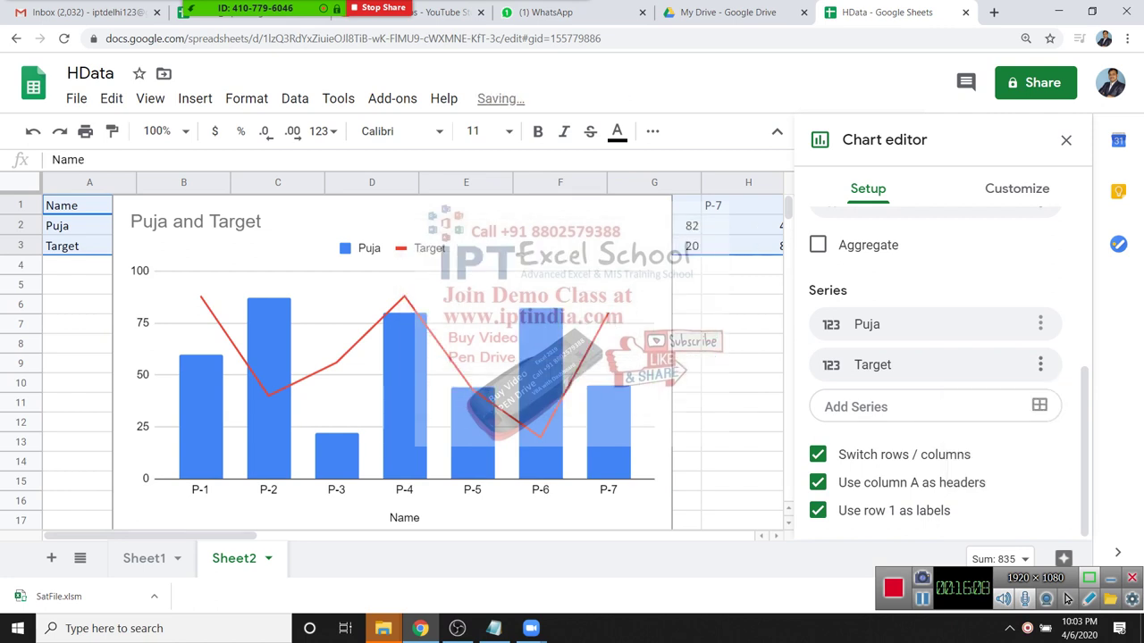
pyautogui.click(1040, 364)
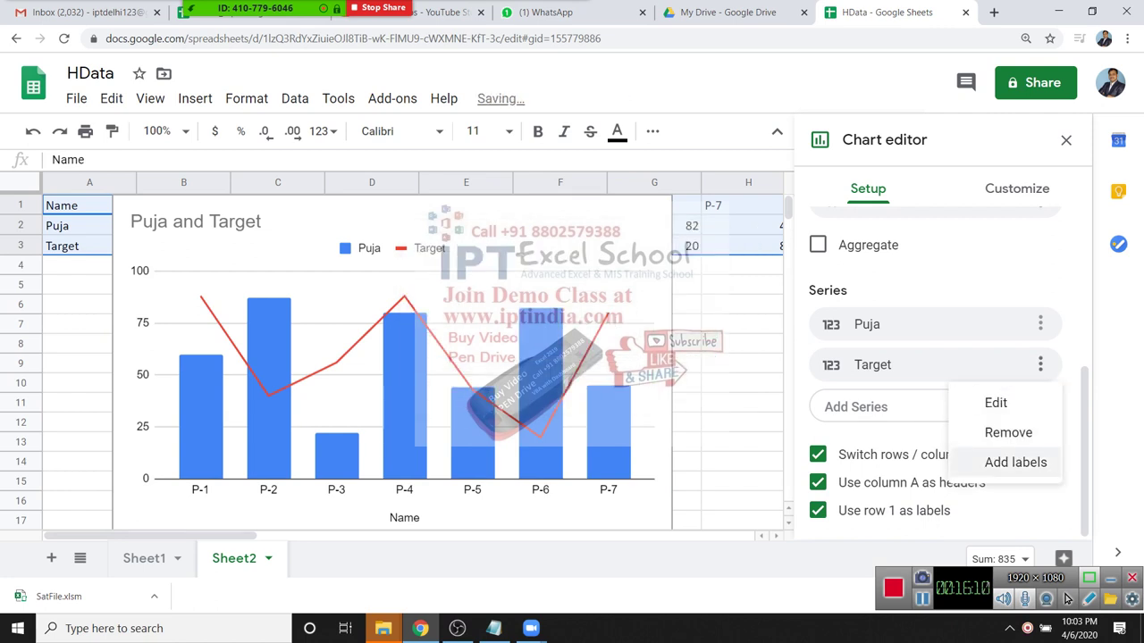
pyautogui.click(1015, 462)
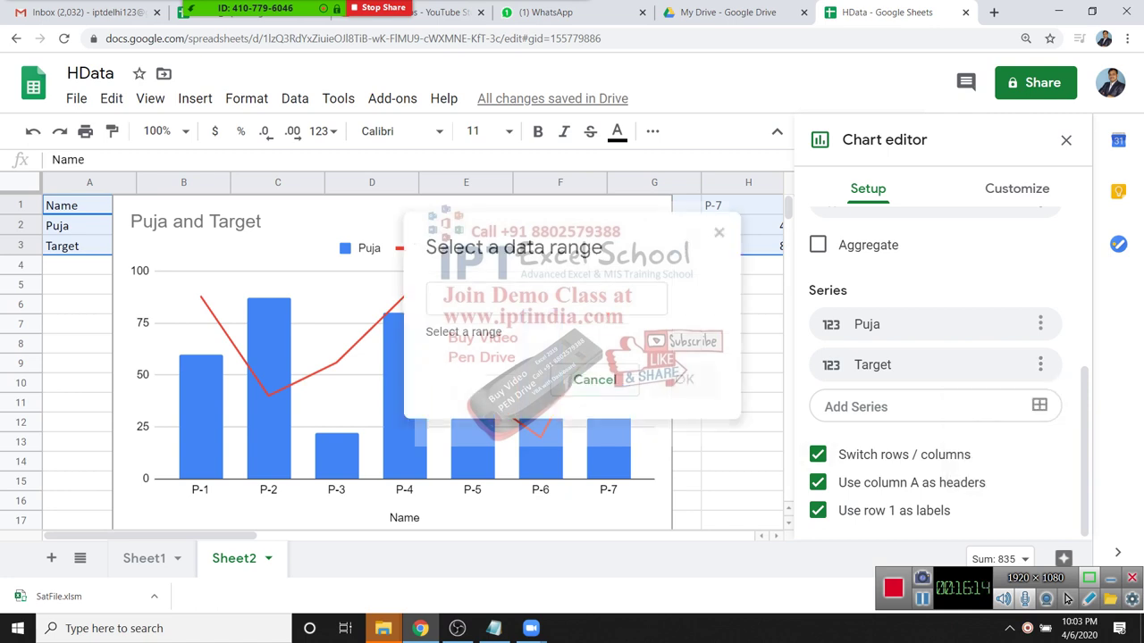
pyautogui.click(595, 379)
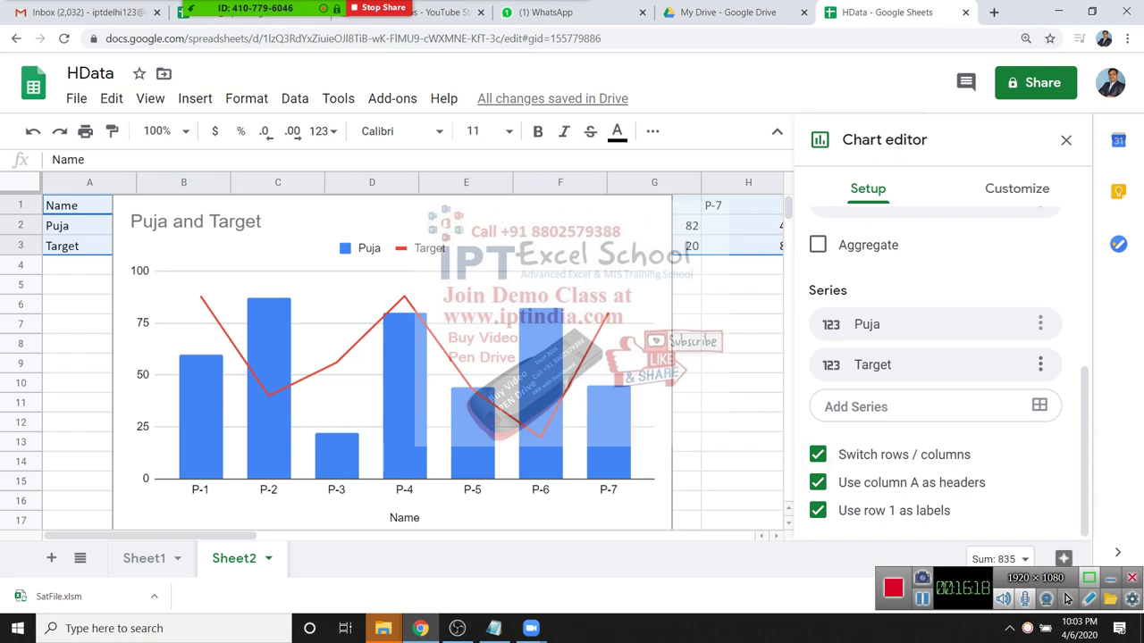
# Try Standard stacking on the chart, then set Stacking back to None
pyautogui.scroll(2, 939, 375)
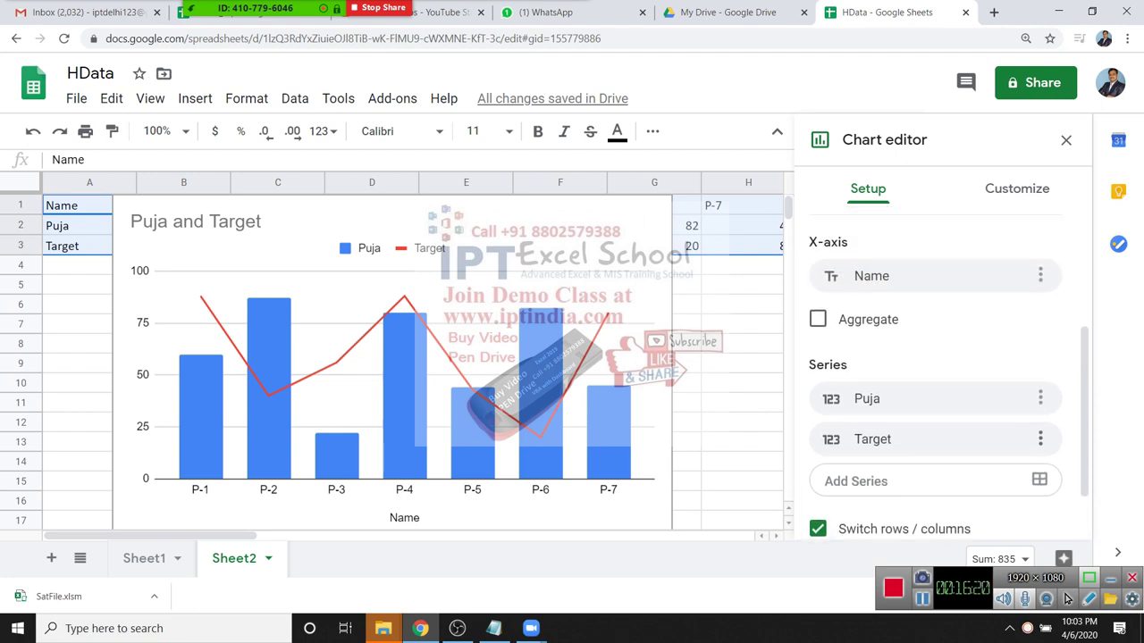
pyautogui.scroll(-2, 938, 375)
pyautogui.scroll(4, 938, 376)
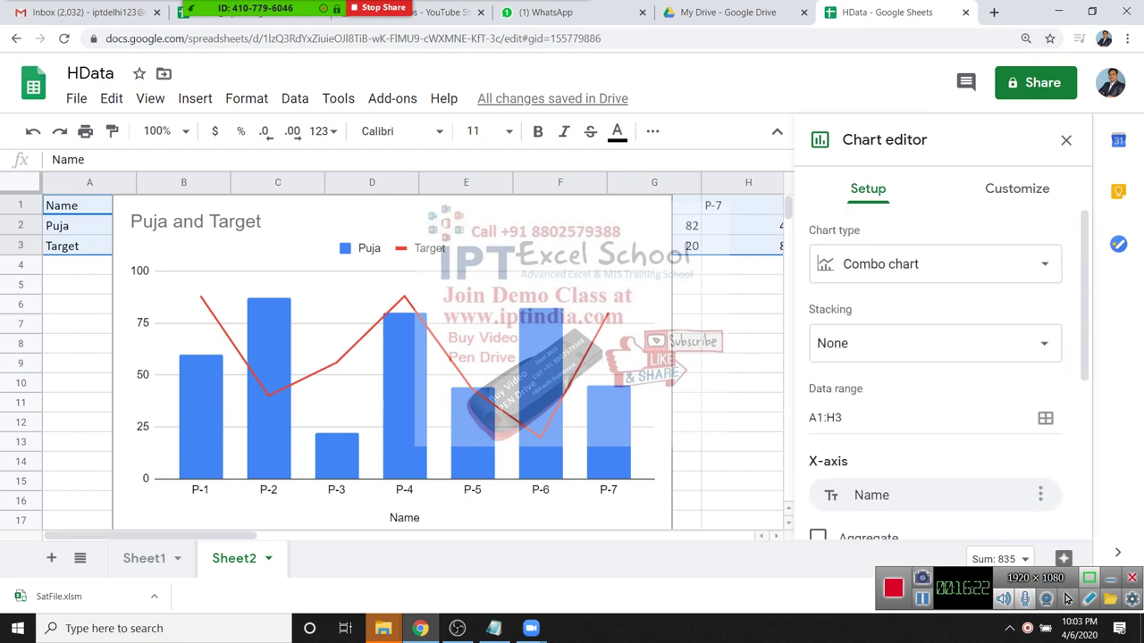
pyautogui.scroll(-2, 939, 375)
pyautogui.scroll(-1, 939, 376)
pyautogui.scroll(-2, 938, 376)
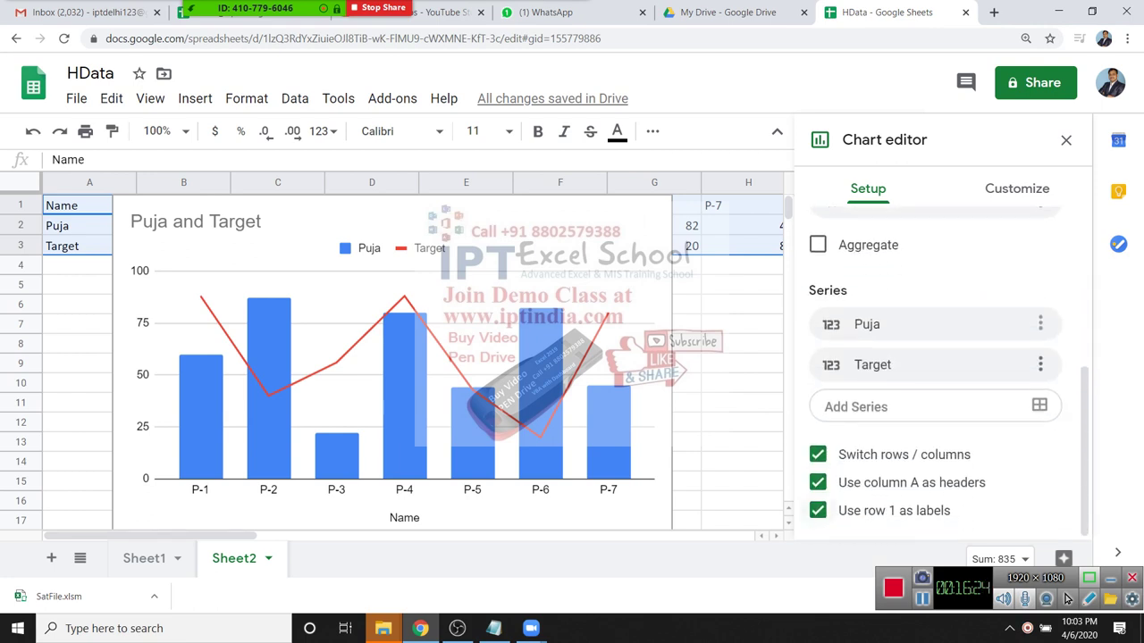
pyautogui.scroll(2, 935, 380)
pyautogui.scroll(3, 936, 379)
pyautogui.scroll(-1, 936, 380)
pyautogui.scroll(1, 936, 379)
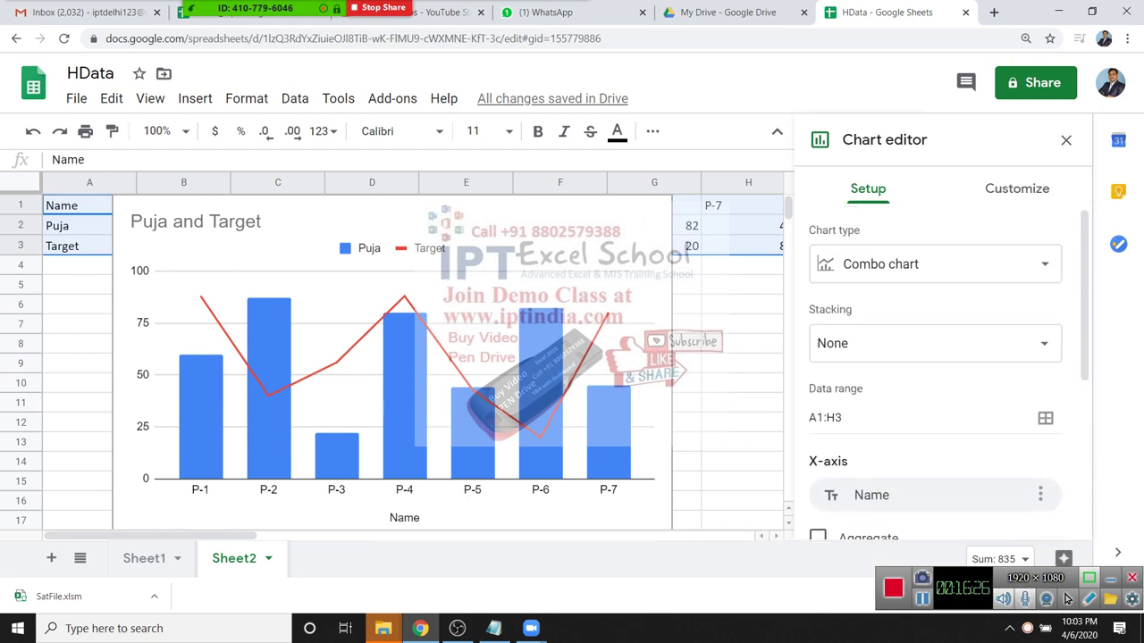
pyautogui.click(935, 343)
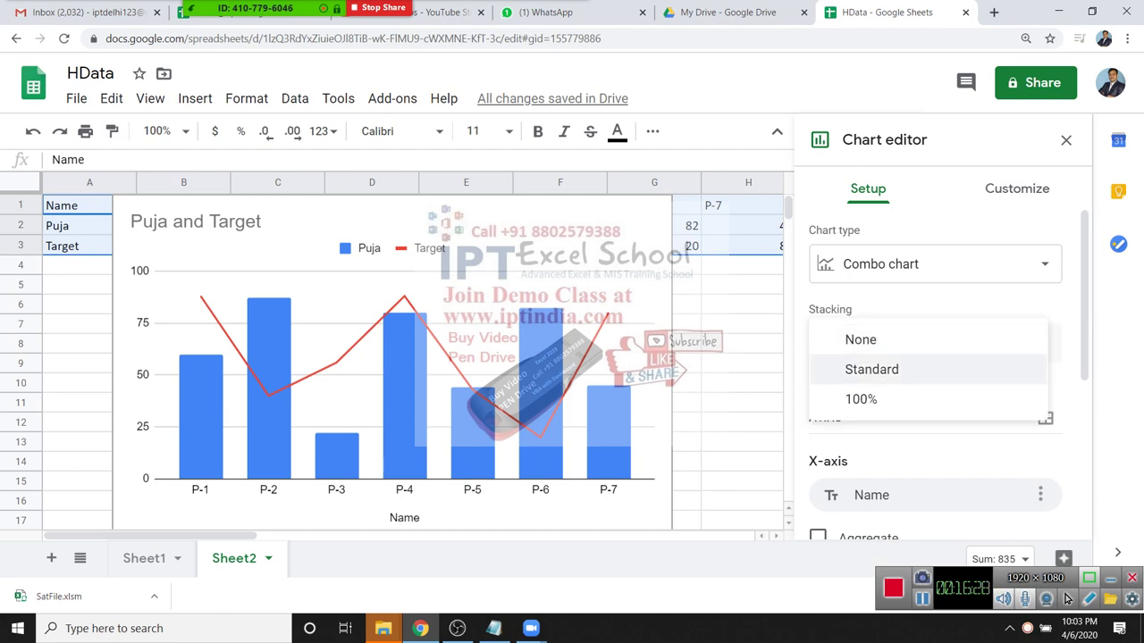
pyautogui.click(858, 367)
pyautogui.click(935, 343)
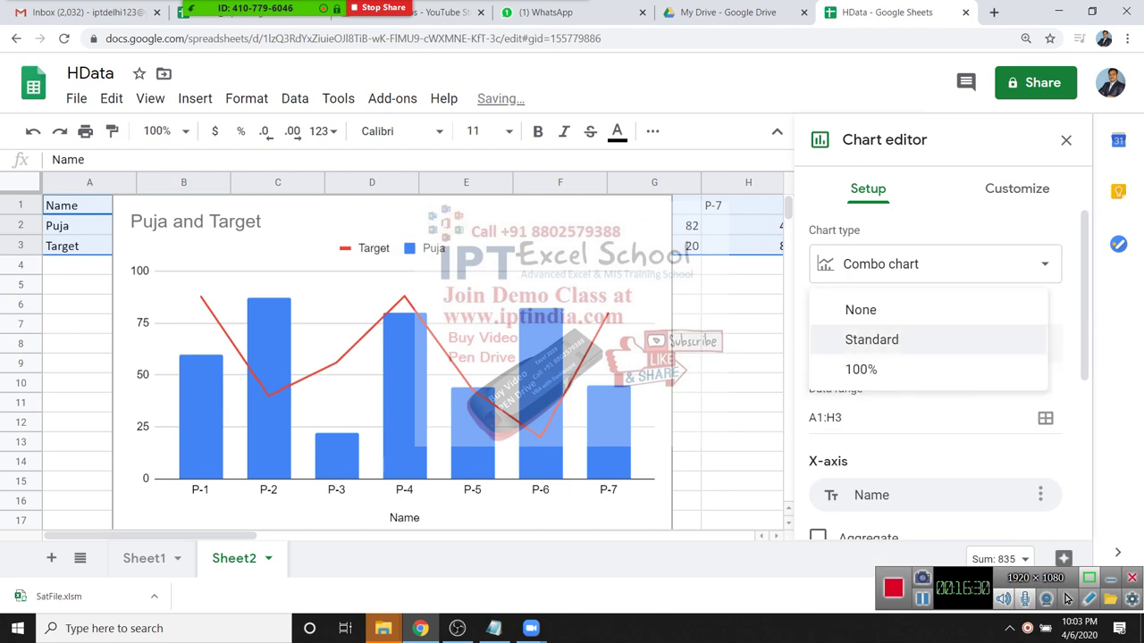
pyautogui.click(831, 310)
# Browse the list of available chart types for the Puja and Target chart
pyautogui.click(935, 263)
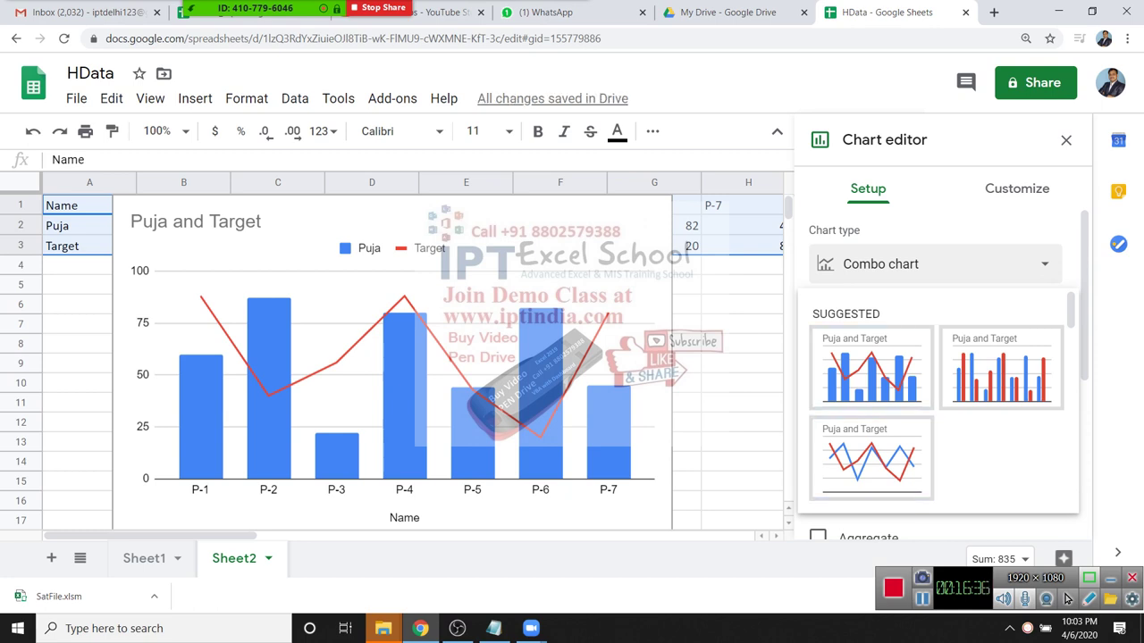
pyautogui.scroll(-1, 1025, 451)
pyautogui.scroll(-2, 1025, 451)
pyautogui.scroll(3, 1025, 451)
# Close the Chart editor, select row 3, and open the chart's three-dot action menu
pyautogui.click(1017, 189)
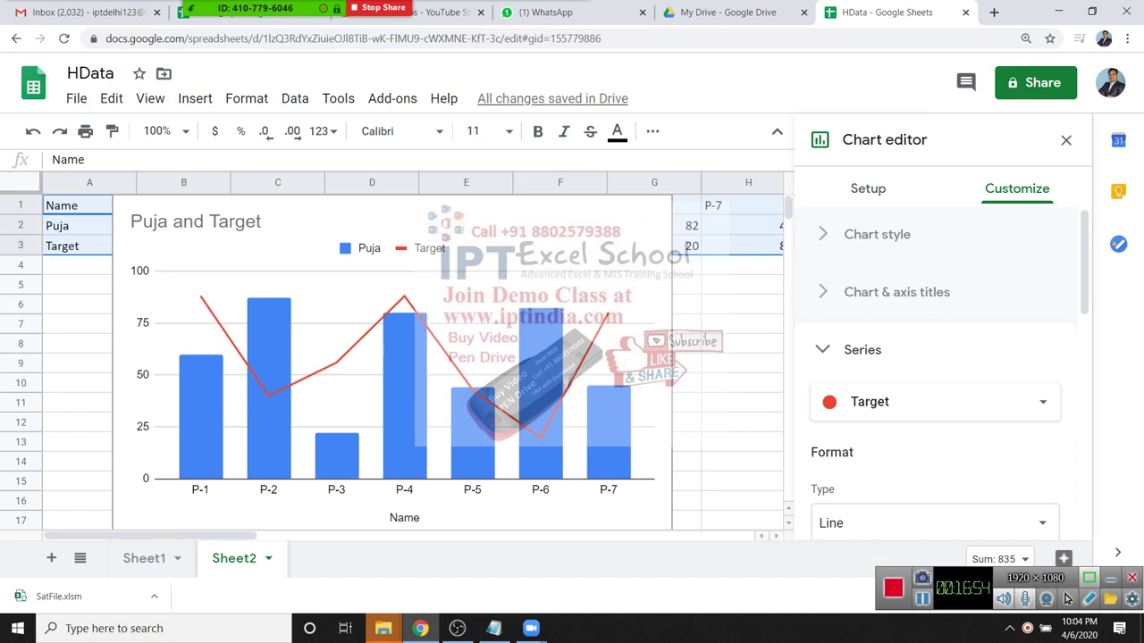
pyautogui.click(21, 225)
pyautogui.click(21, 246)
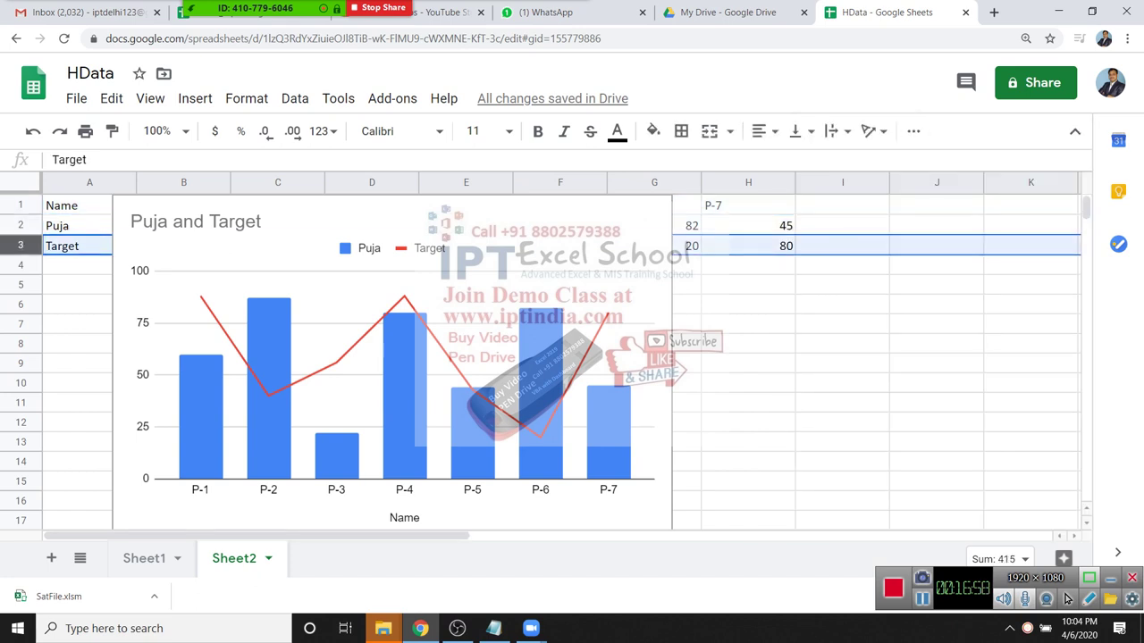
pyautogui.click(537, 313)
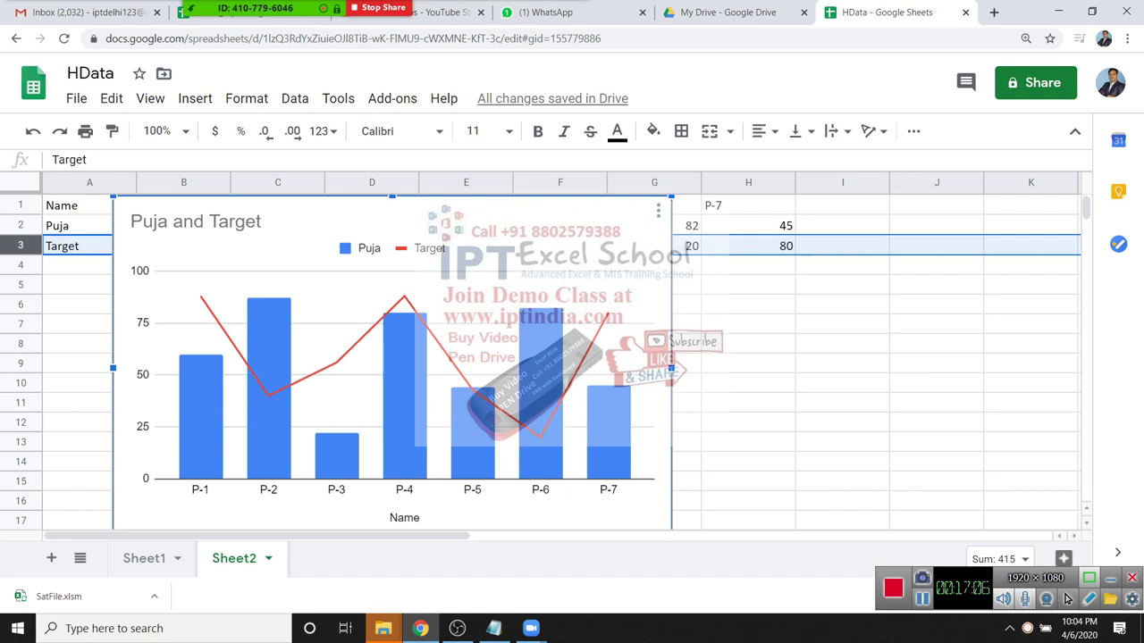
pyautogui.click(658, 210)
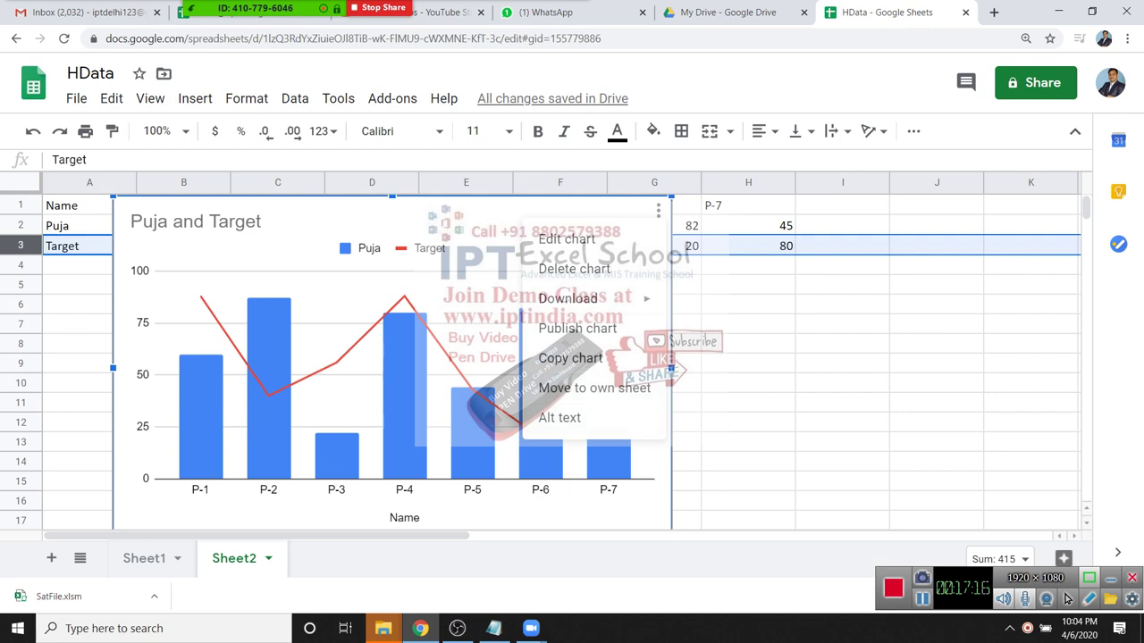
# Reselect the chart, and reopen the chart settings from its menu before closing them again
pyautogui.click(688, 303)
pyautogui.click(393, 358)
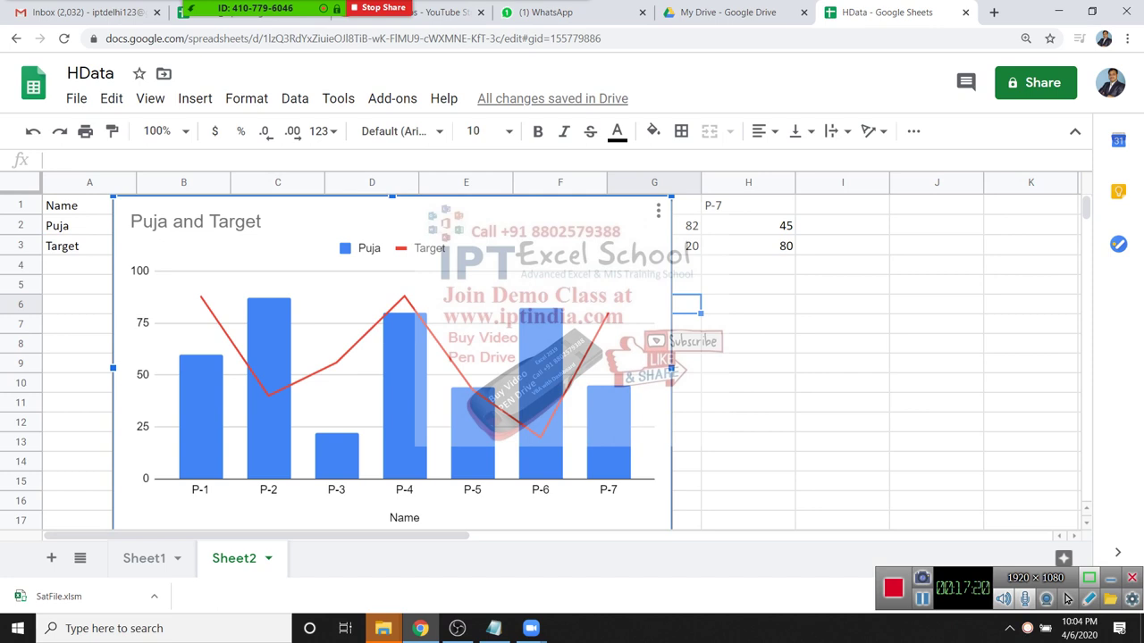
pyautogui.click(658, 210)
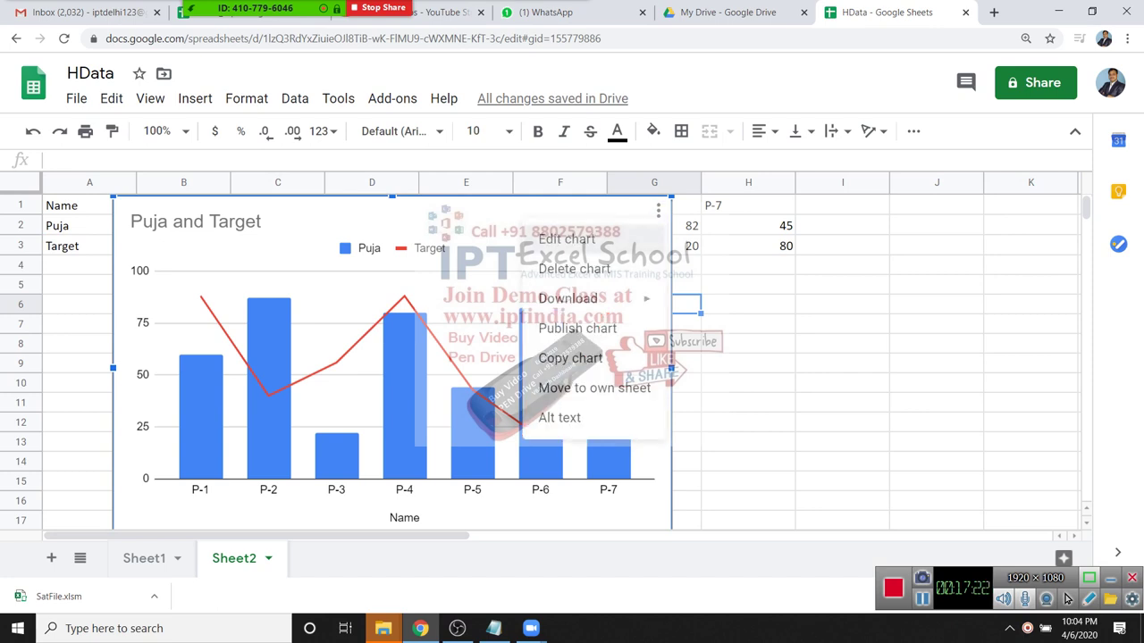
pyautogui.click(567, 238)
pyautogui.scroll(-3, 938, 376)
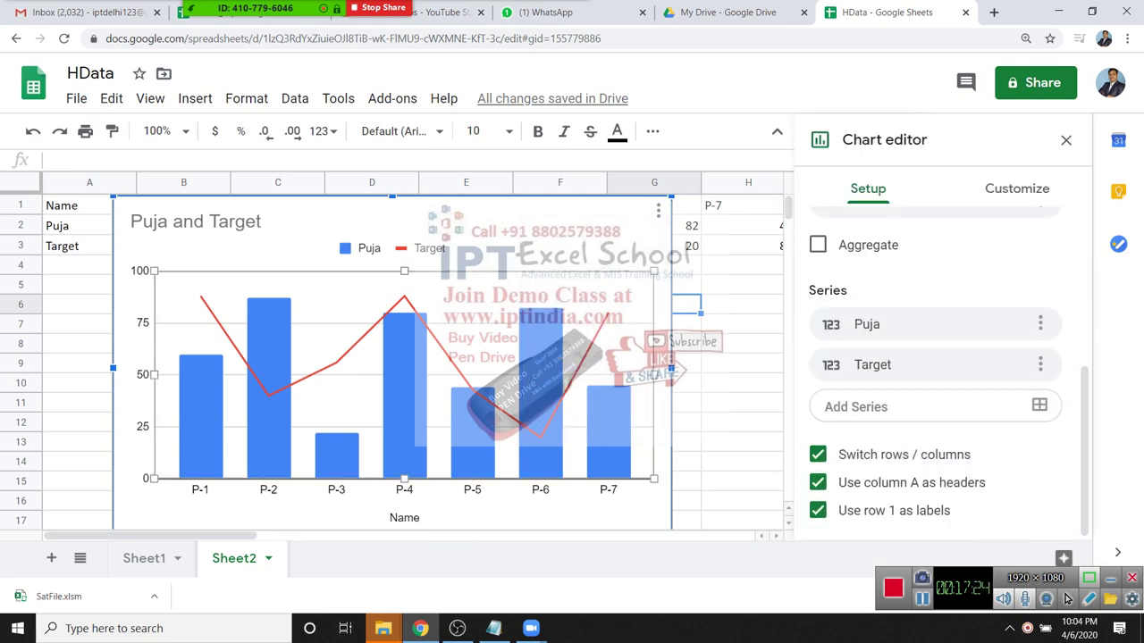
pyautogui.scroll(1, 939, 375)
pyautogui.click(1066, 139)
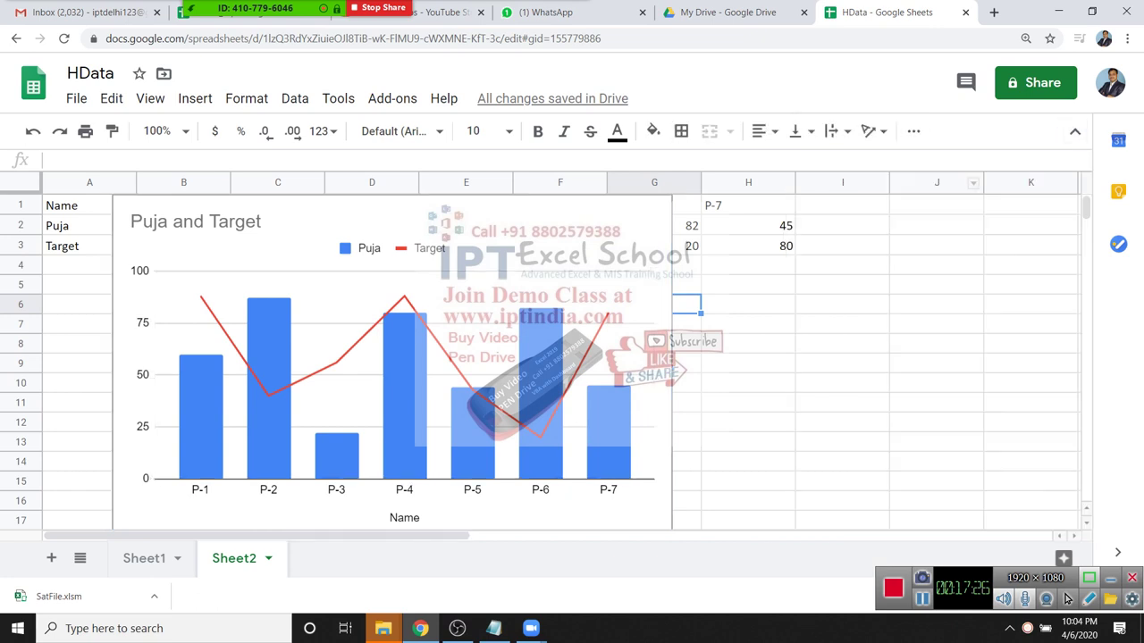
# Leave the 'Puja and Target' title unchanged and choose Publish chart from the chart menu
pyautogui.doubleClick(196, 222)
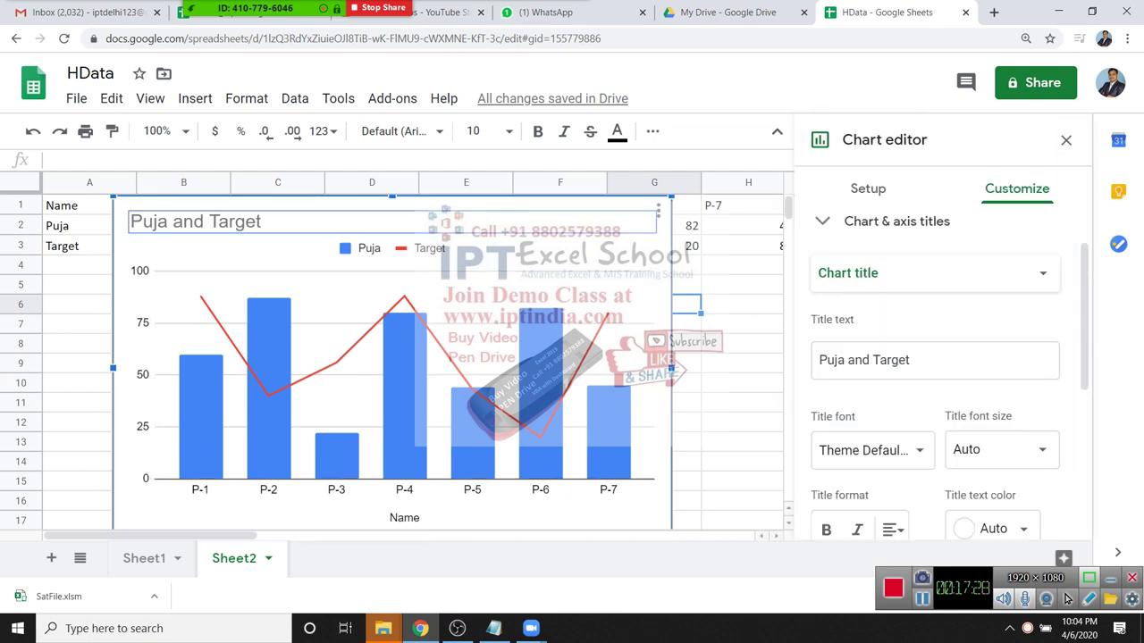
pyautogui.click(1066, 140)
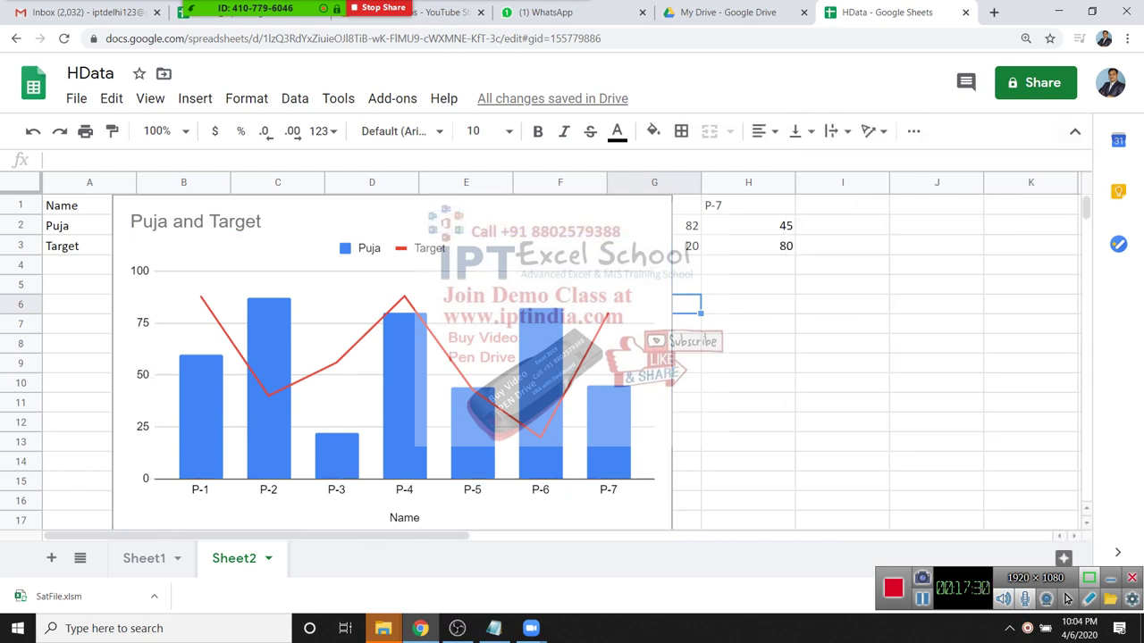
pyautogui.click(658, 210)
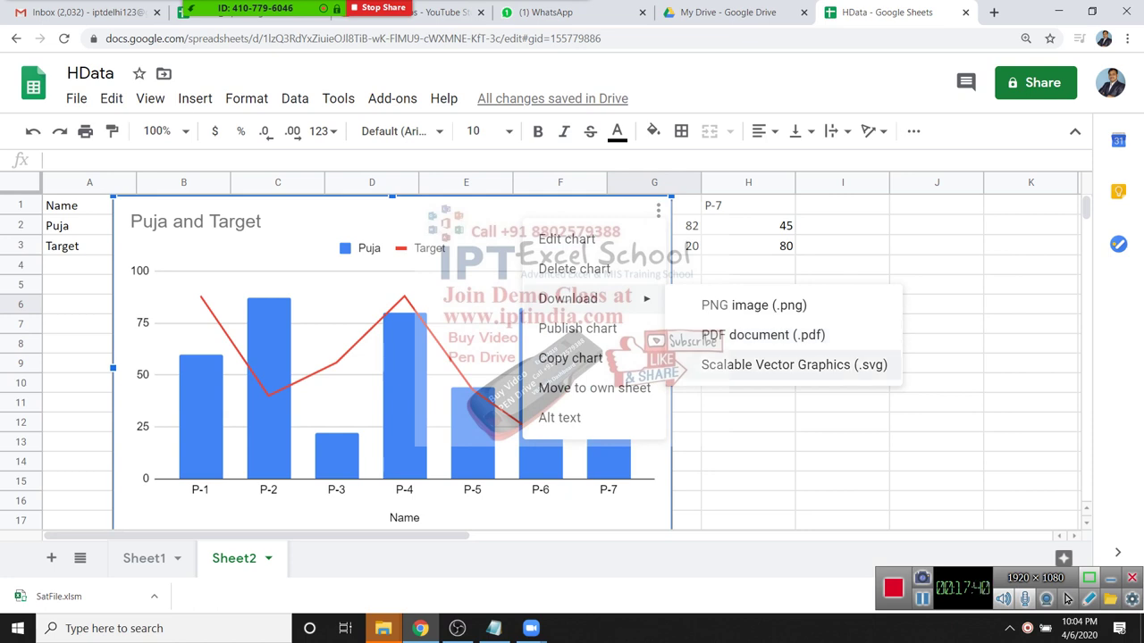
pyautogui.click(578, 328)
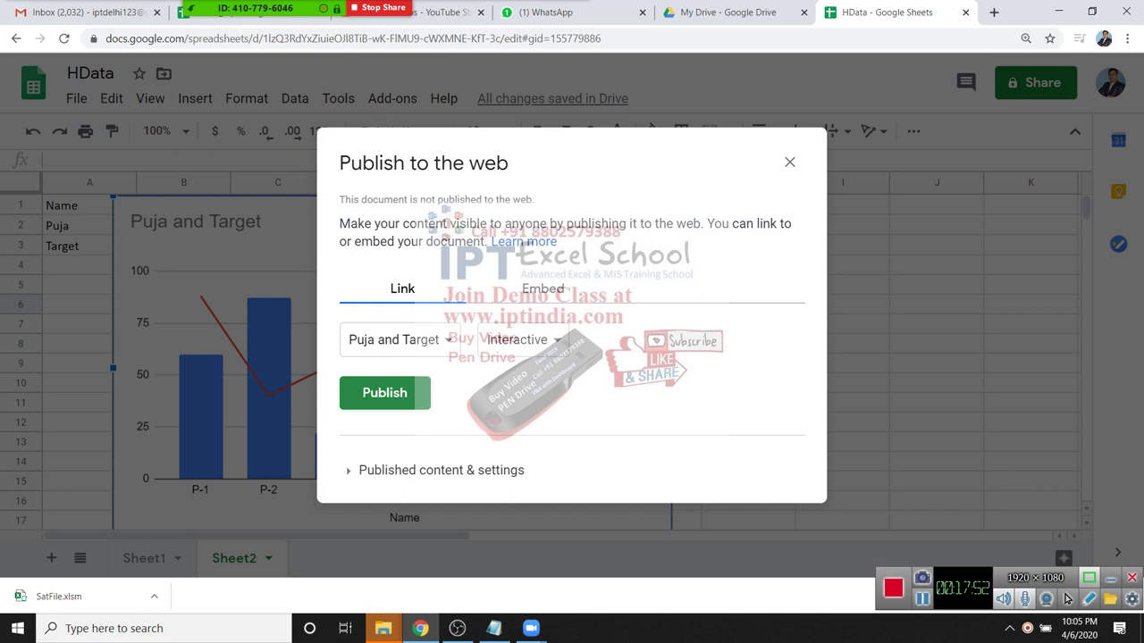
# Publish the chart as an interactive link, confirm with OK, and copy the link
pyautogui.click(384, 392)
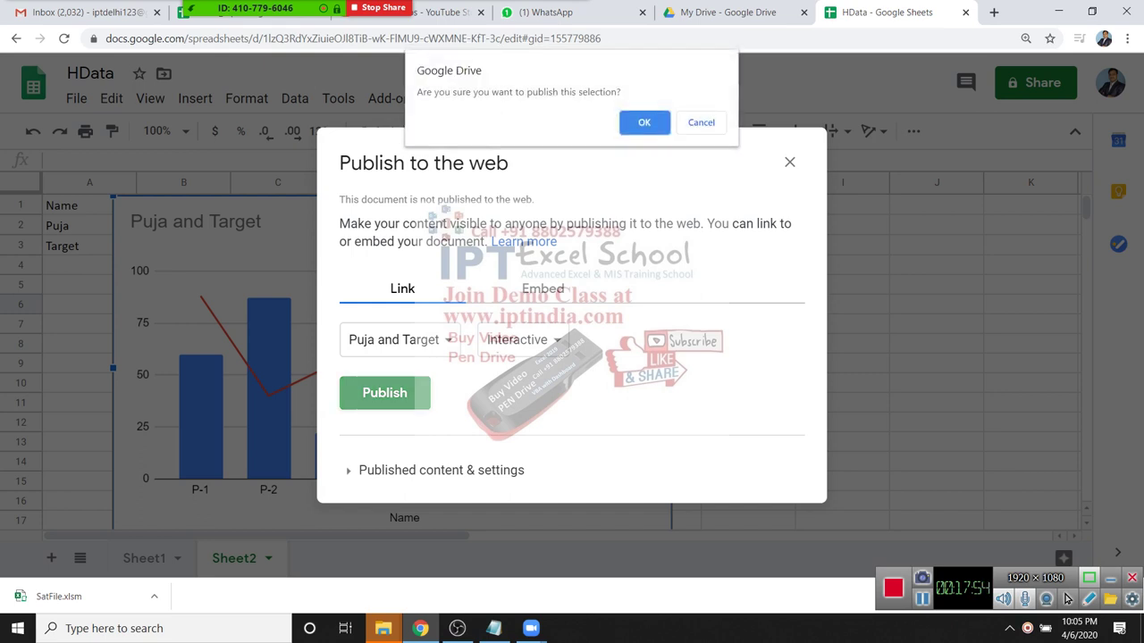
pyautogui.press('Return')
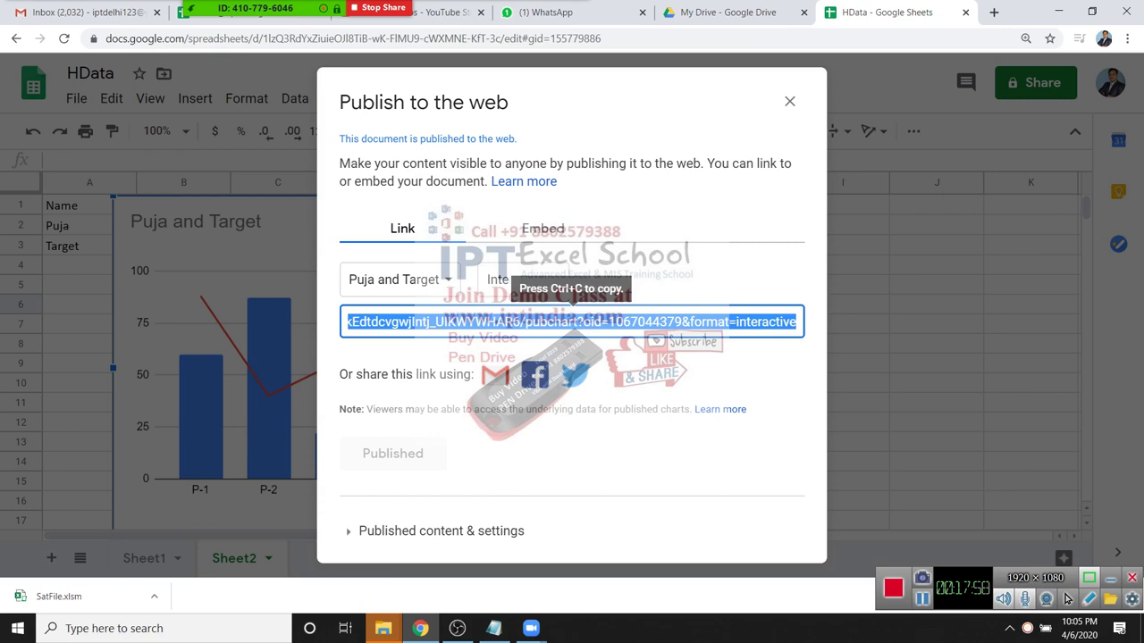
pyautogui.hotkey('ctrl', 'c')
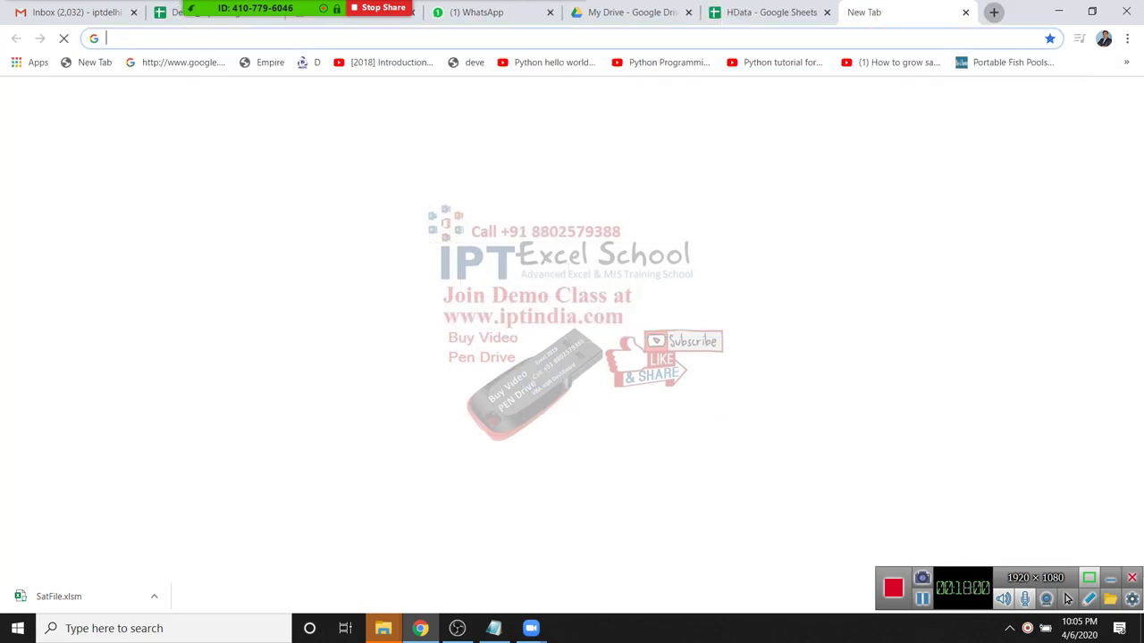
# In a new Gmail message, try inserting the chart link as a photo by web address, then cancel
pyautogui.click(994, 12)
pyautogui.hotkey('ctrl', '1')
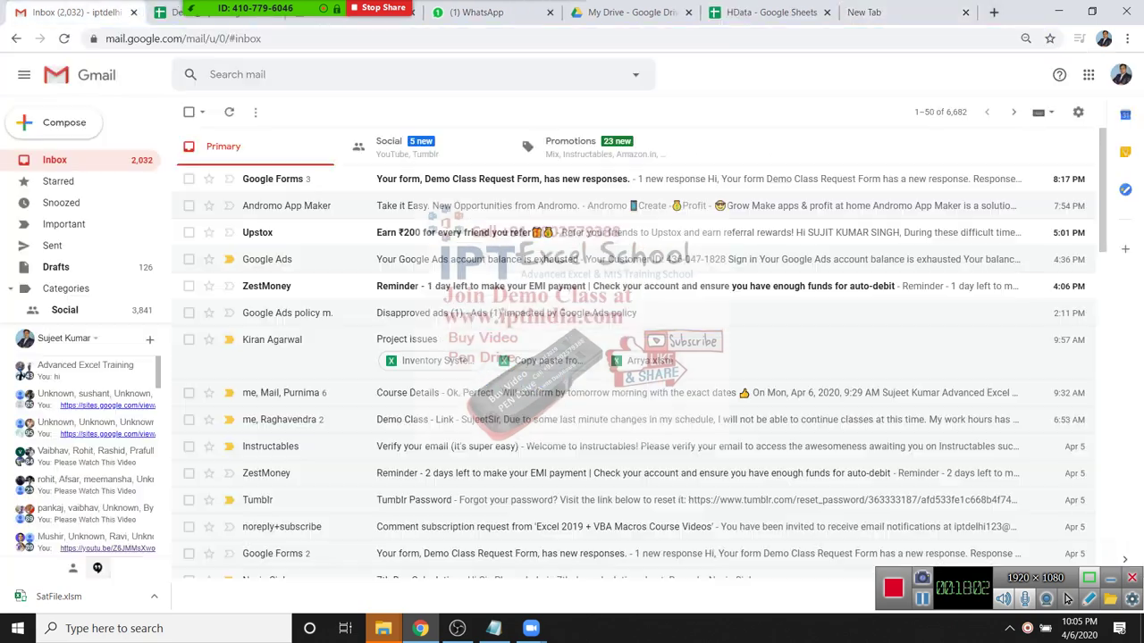
pyautogui.press('c')
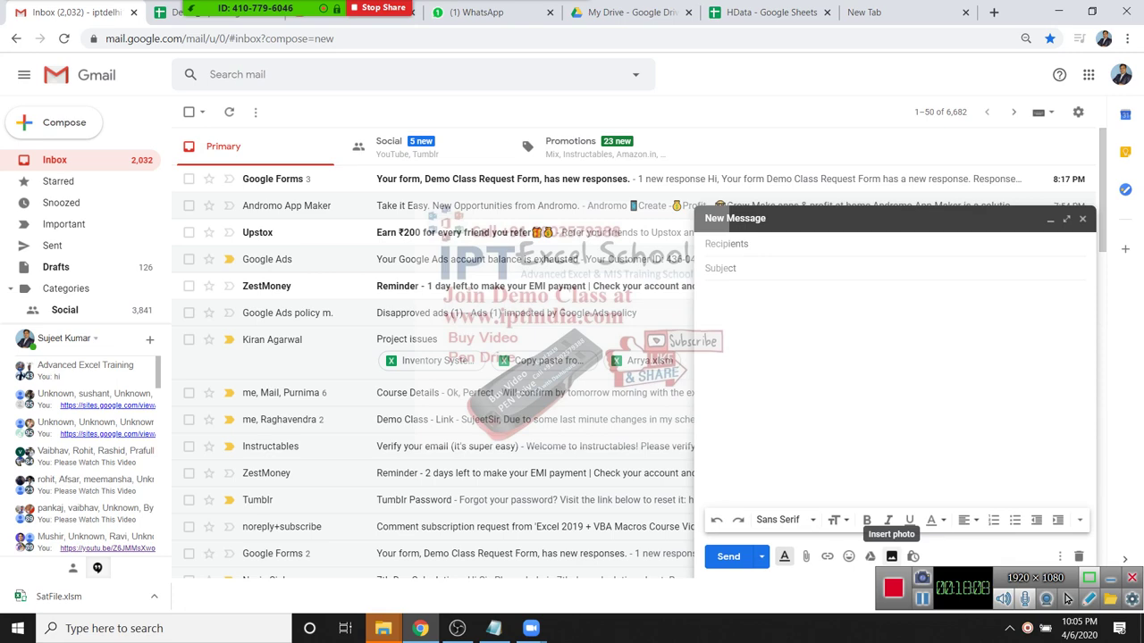
pyautogui.click(891, 556)
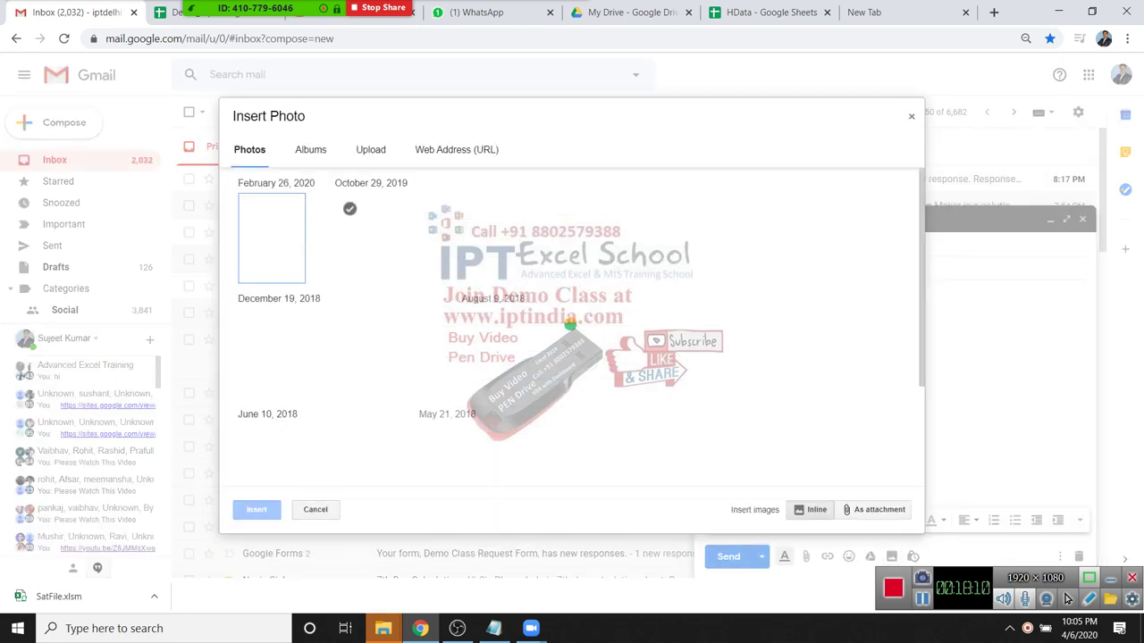
pyautogui.click(456, 149)
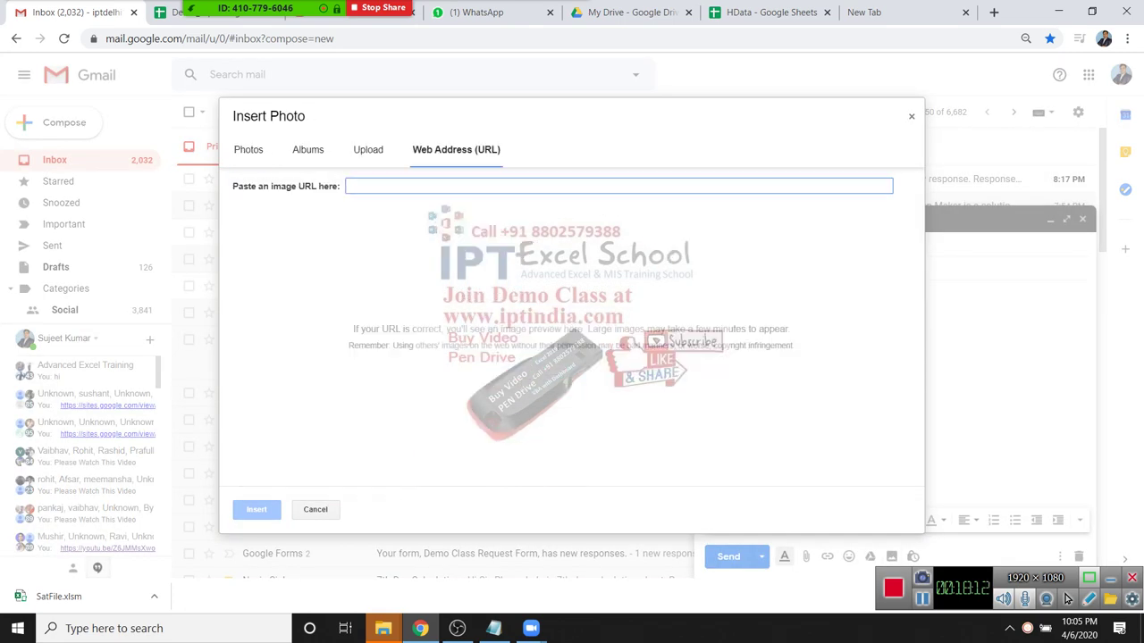
pyautogui.hotkey('ctrl', 'v')
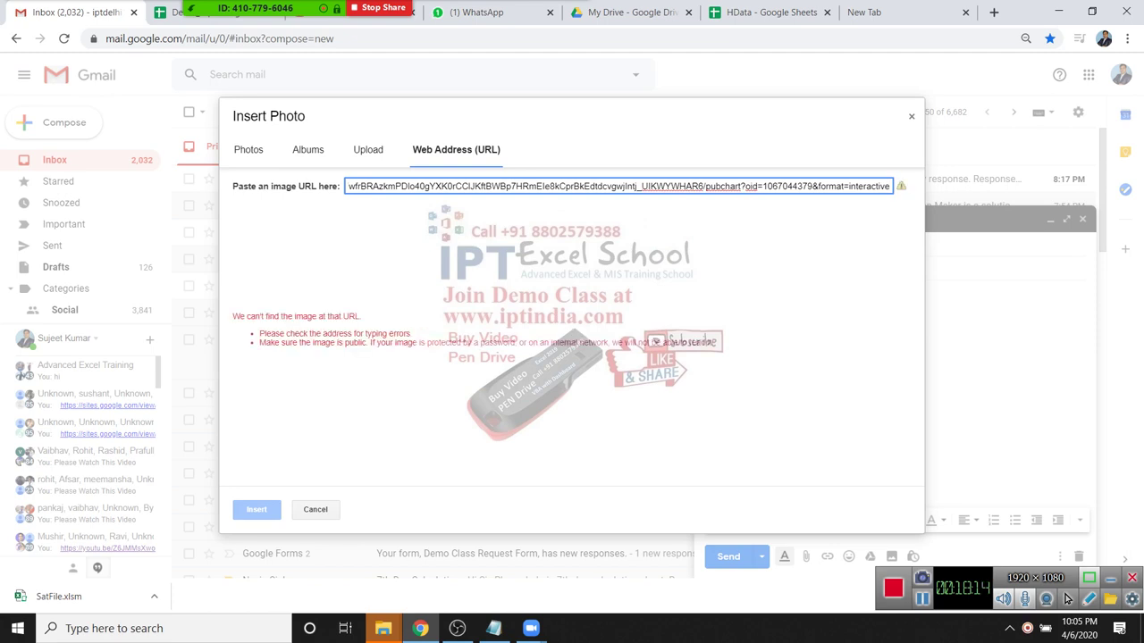
pyautogui.press('Escape')
# Paste the chart link into the message body, then delete it and close the draft
pyautogui.hotkey('ctrl', 'v')
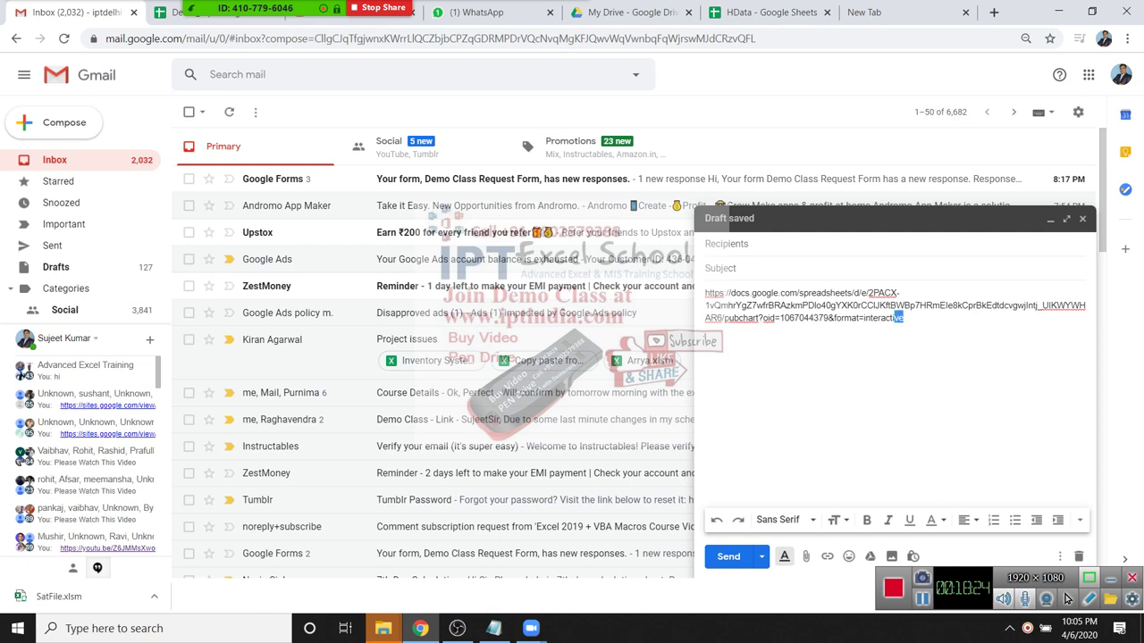
pyautogui.hotkey('ctrl', 'a')
pyautogui.press('Delete')
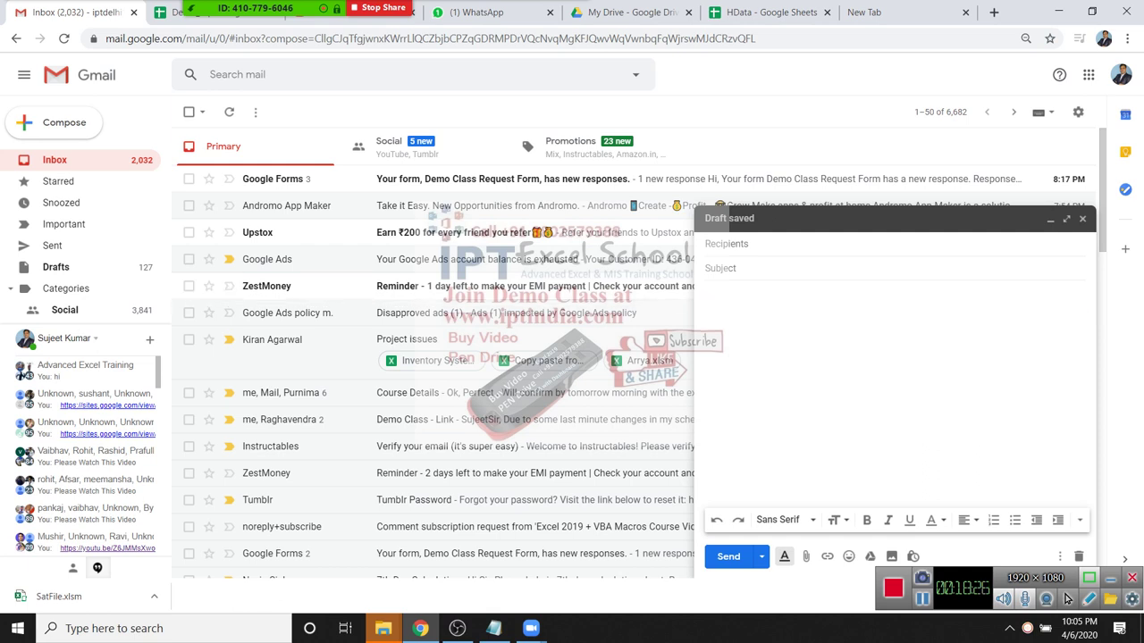
pyautogui.click(1083, 218)
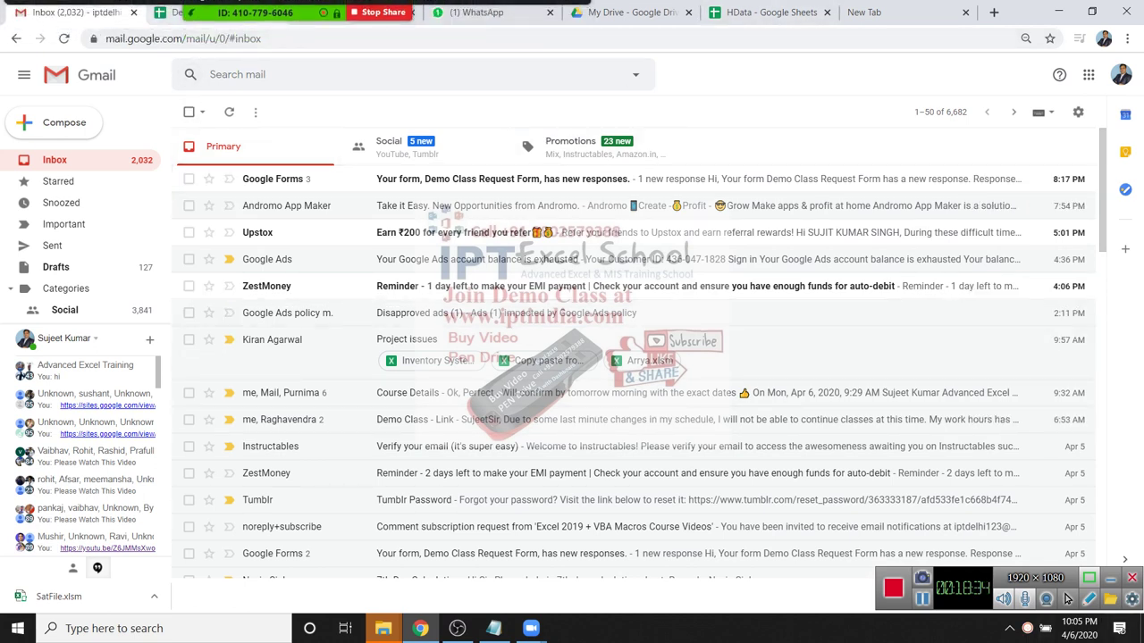
# Open the copied published chart link in the blank tab, then return to the HData spreadsheet
pyautogui.hotkey('ctrl', 'Tab')
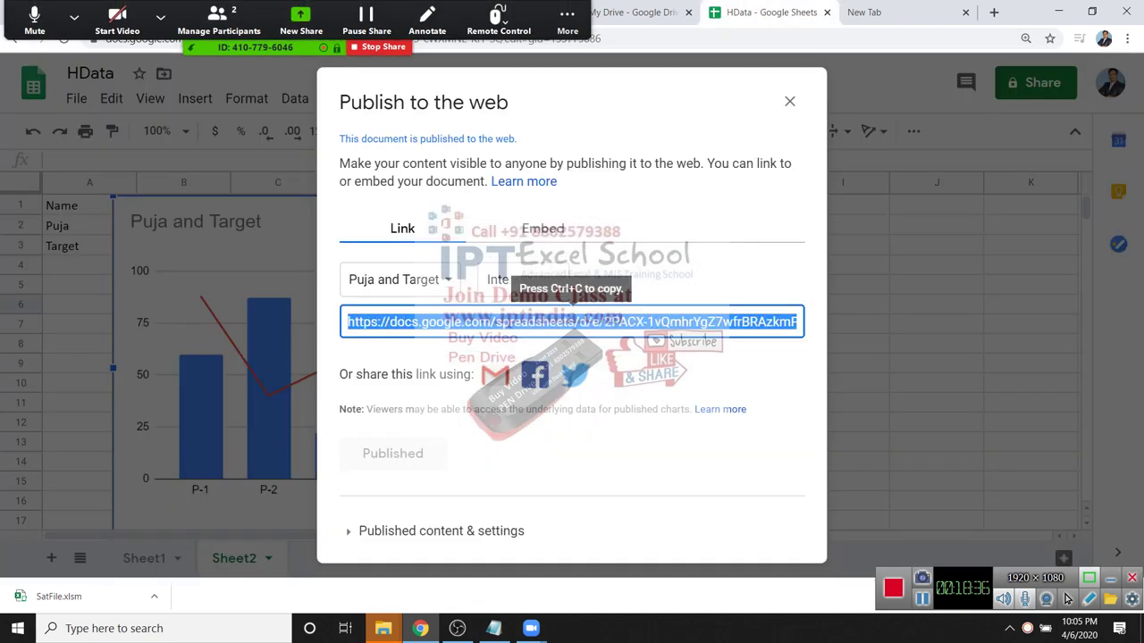
pyautogui.hotkey('ctrl', 'c')
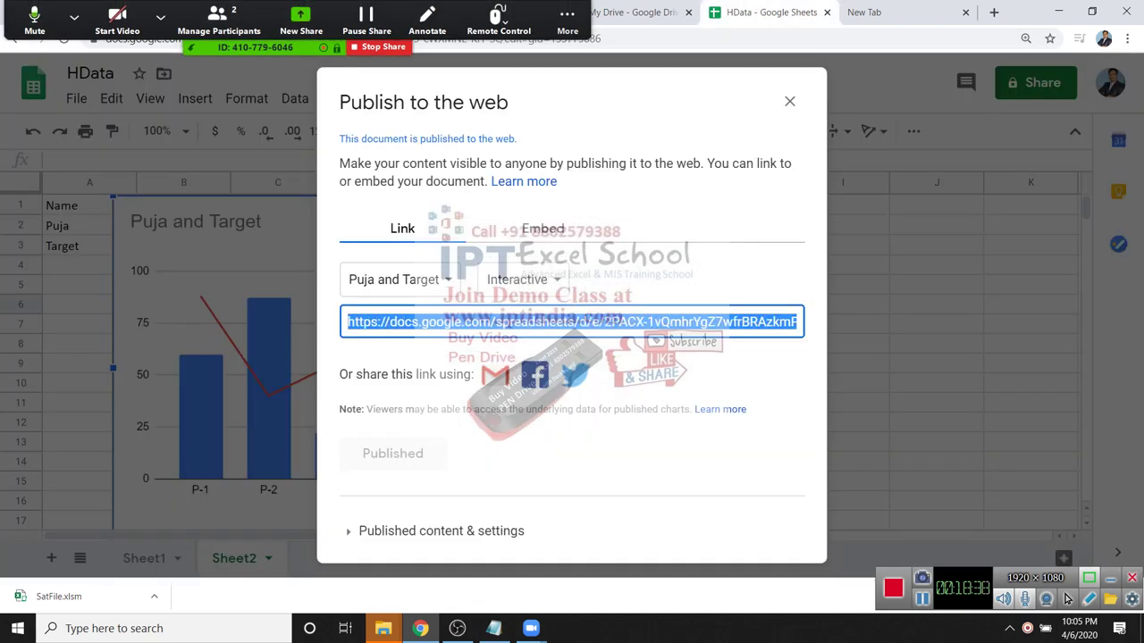
pyautogui.hotkey('ctrl', 'Tab')
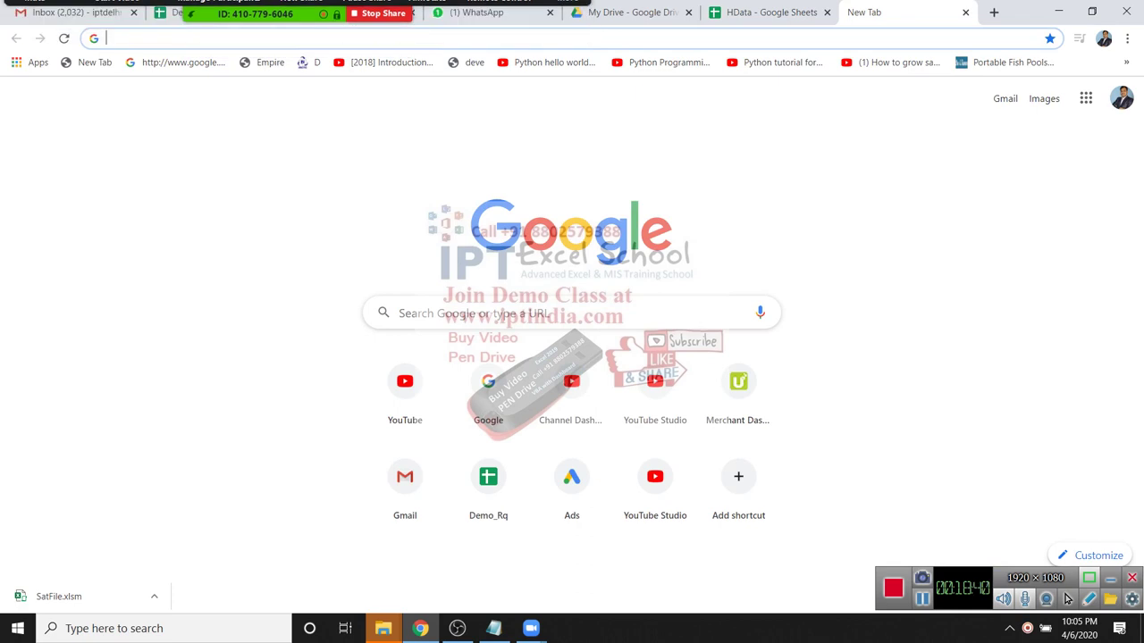
pyautogui.hotkey('ctrl', 'v')
pyautogui.press('Return')
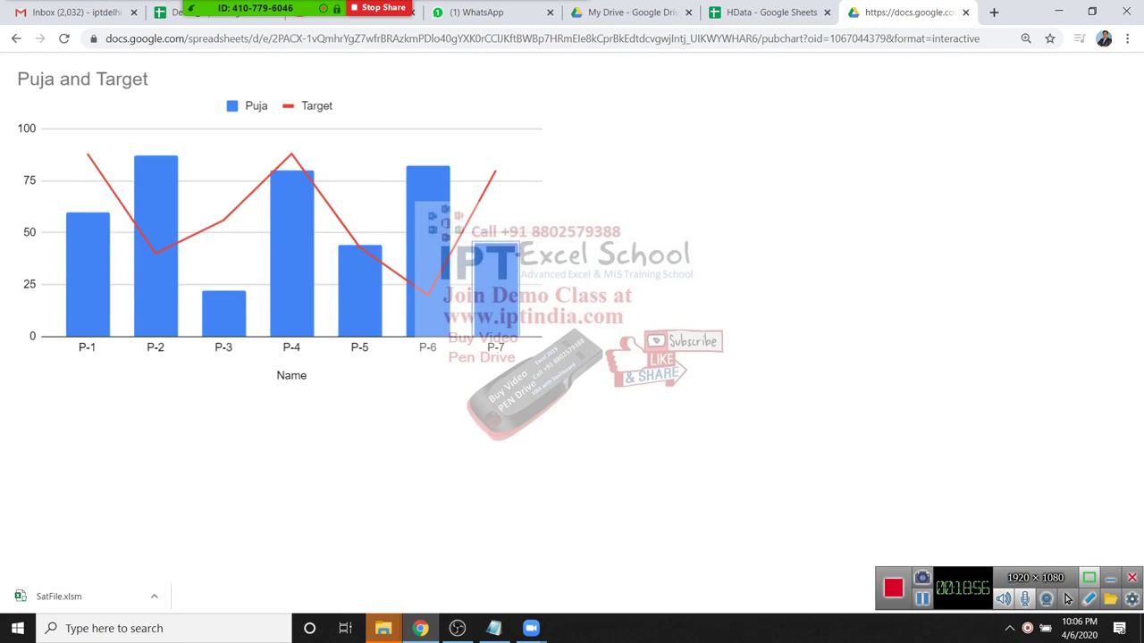
pyautogui.hotkey('ctrl', 'shift', 'Tab')
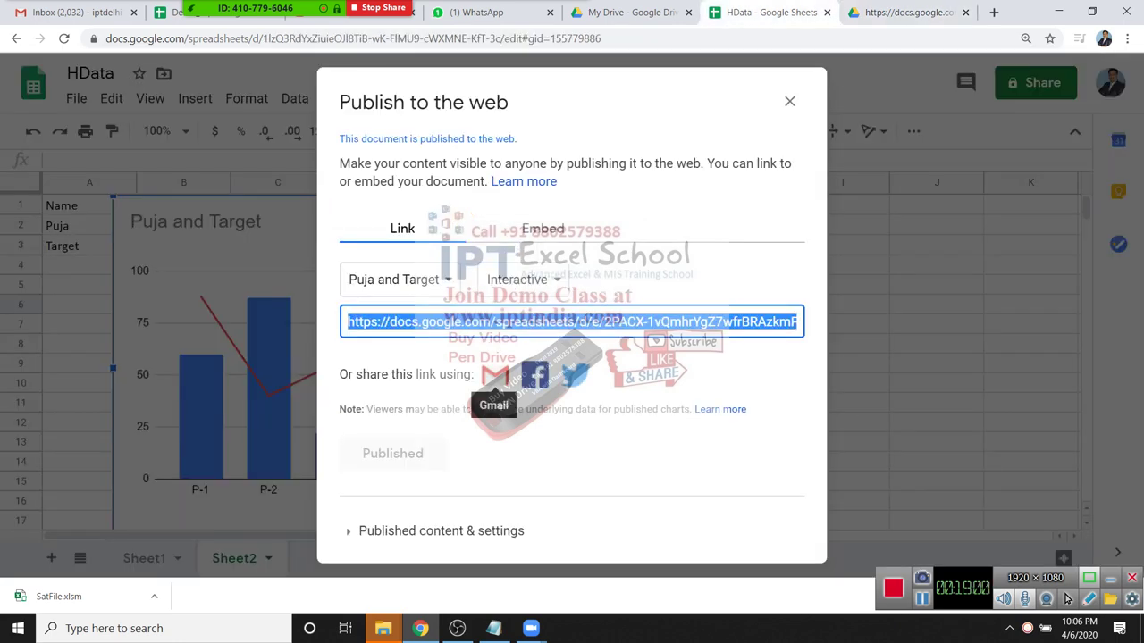
# Switch the chart's publish format from Interactive to Image and start a new Gmail message
pyautogui.click(525, 280)
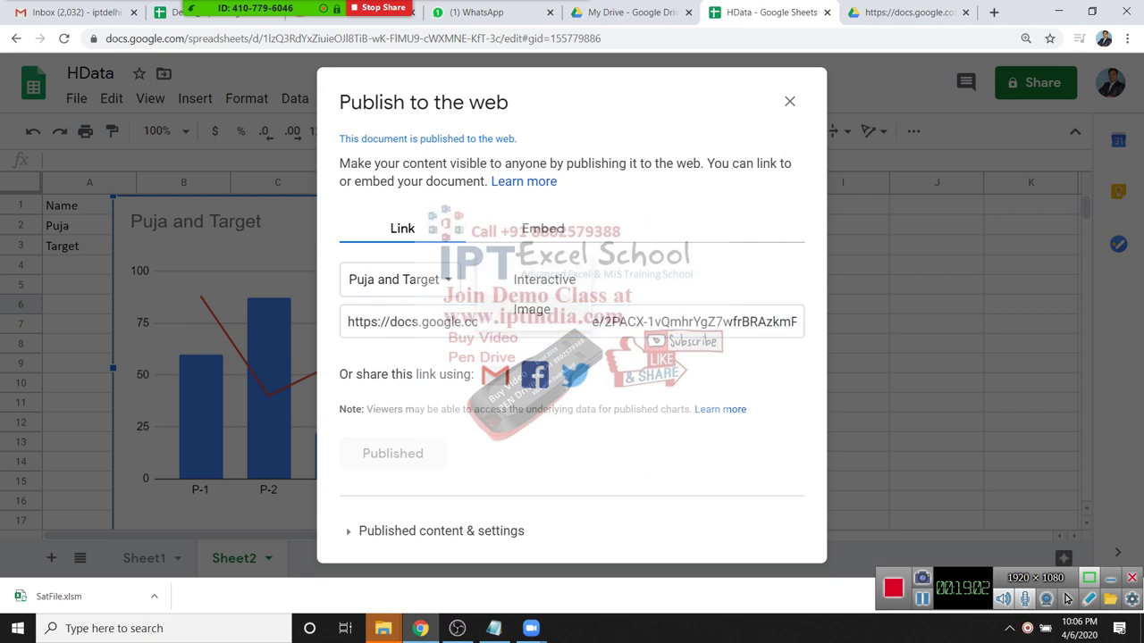
pyautogui.click(531, 309)
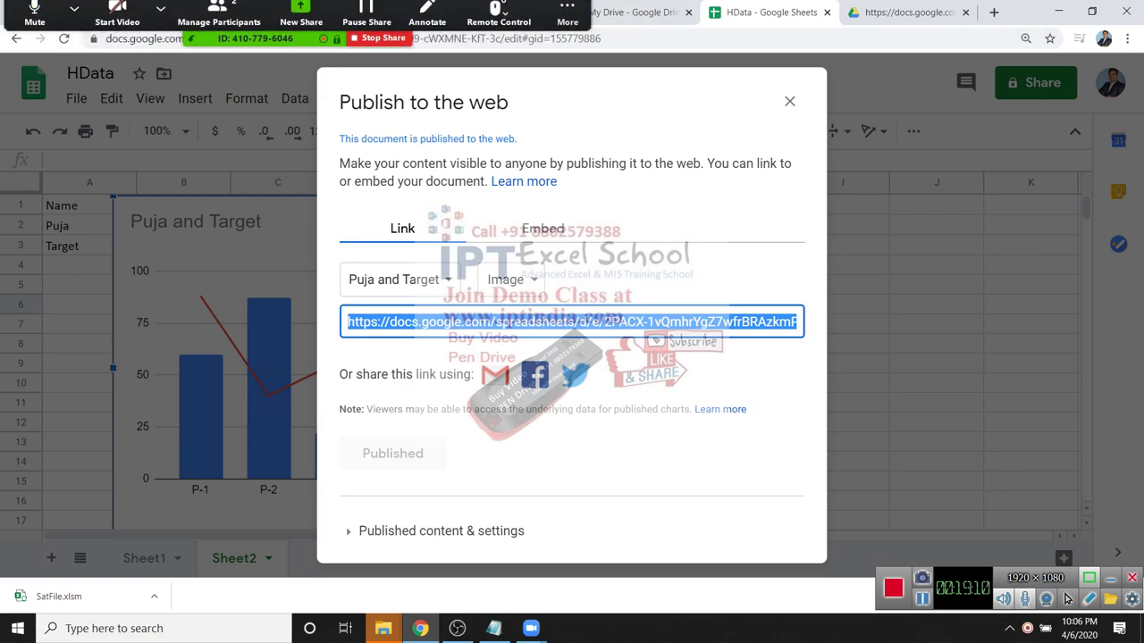
pyautogui.hotkey('ctrl', '1')
pyautogui.press('c')
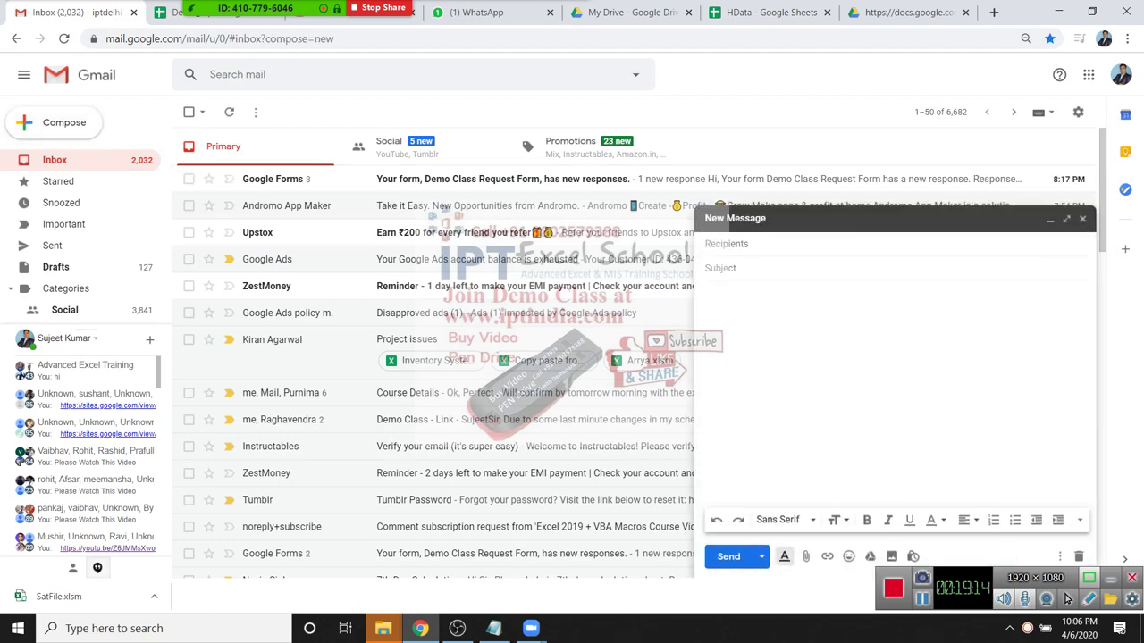
# Paste the Image-format chart link under Insert photo > Web Address (URL) to embed the chart
pyautogui.press('Return')
pyautogui.press('Left')
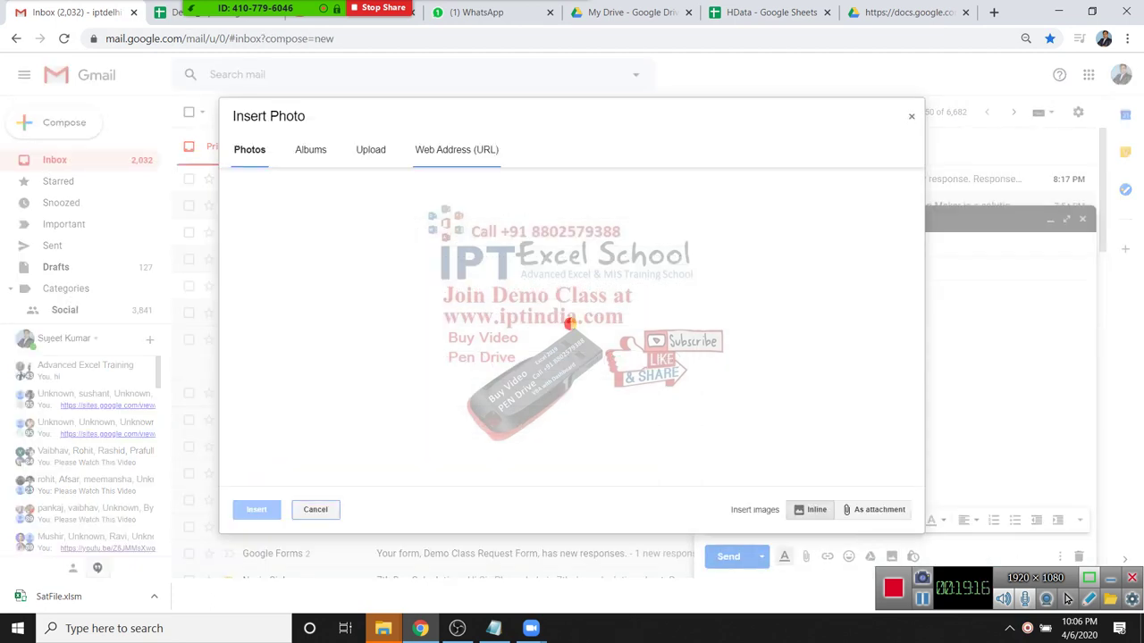
pyautogui.press('Return')
pyautogui.hotkey('ctrl', 'v')
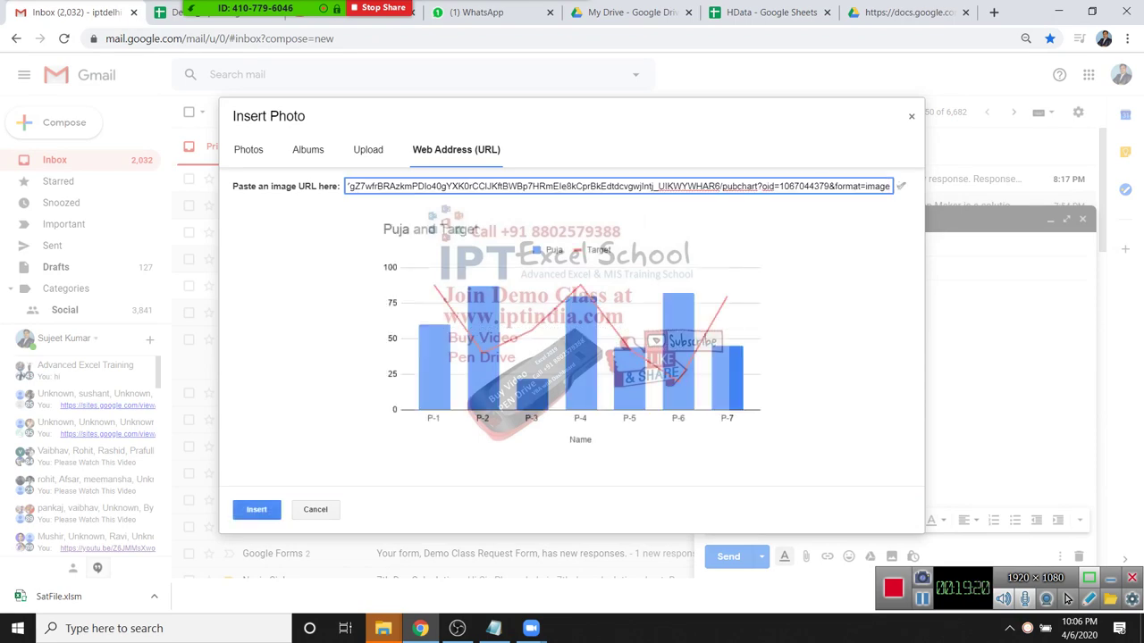
pyautogui.press('Return')
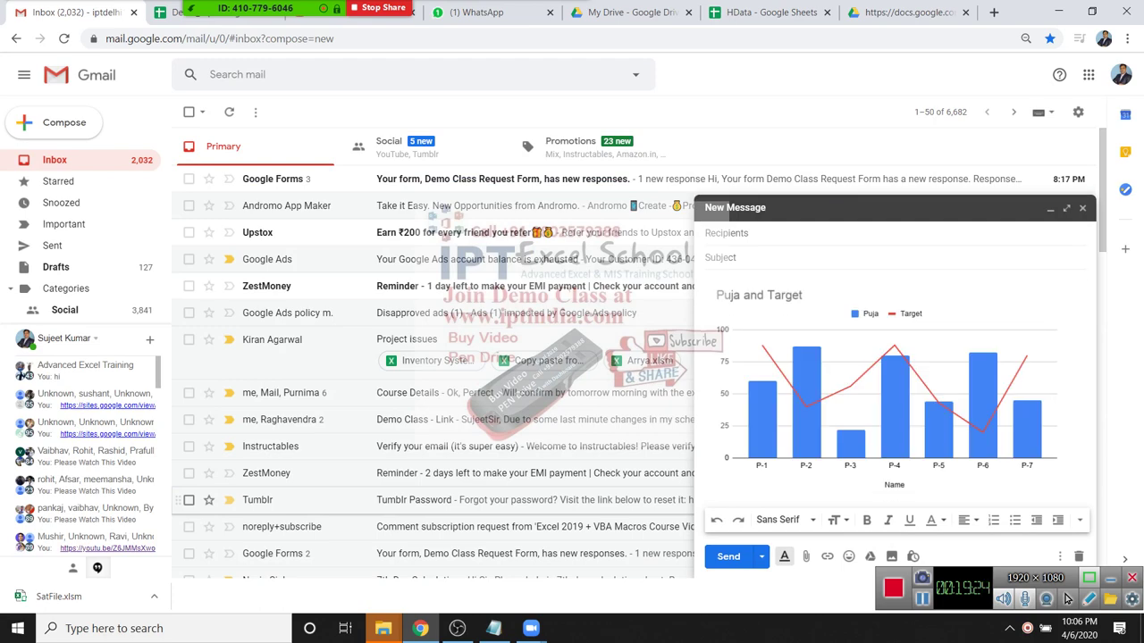
pyautogui.hotkey('ctrl', 'shift', 'Tab')
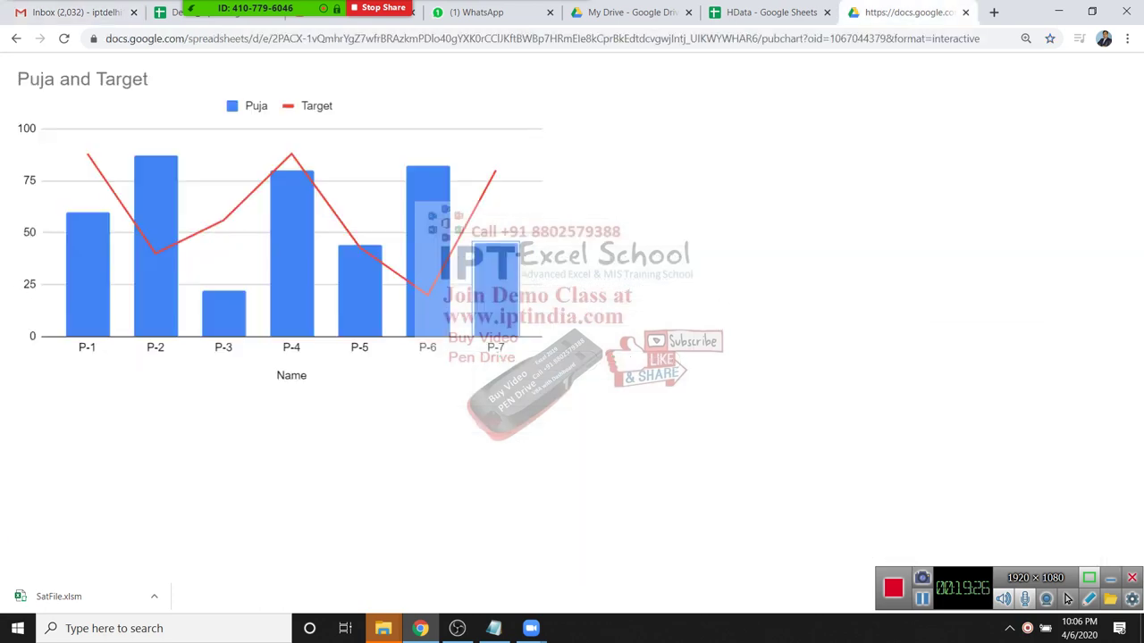
pyautogui.hotkey('ctrl', 'shift', 'Tab')
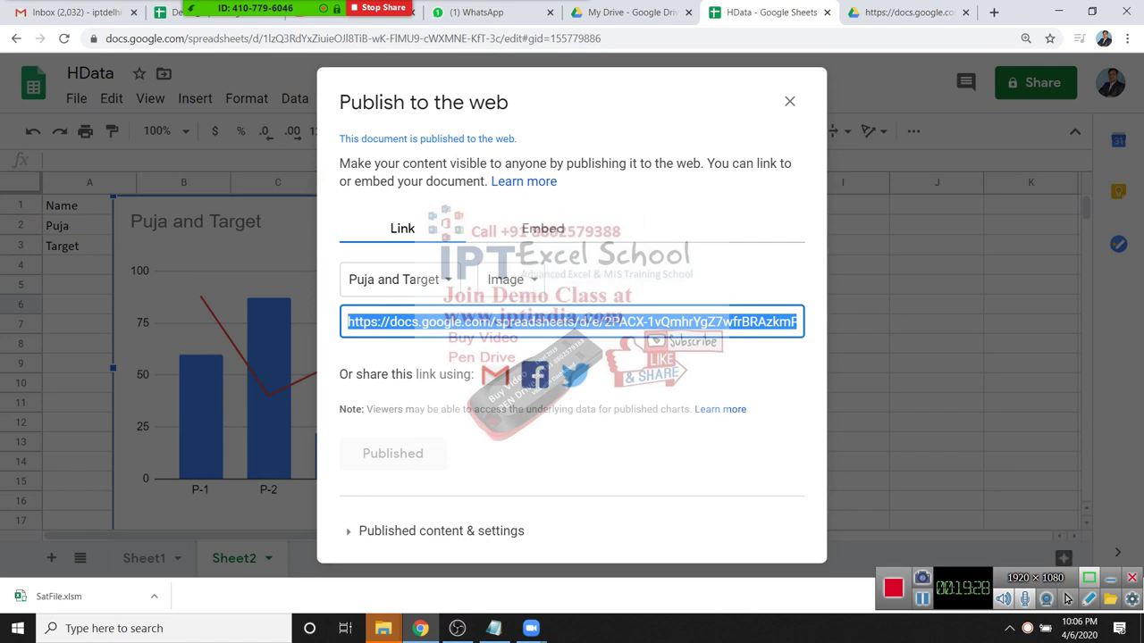
pyautogui.hotkey('shift', 'Tab')
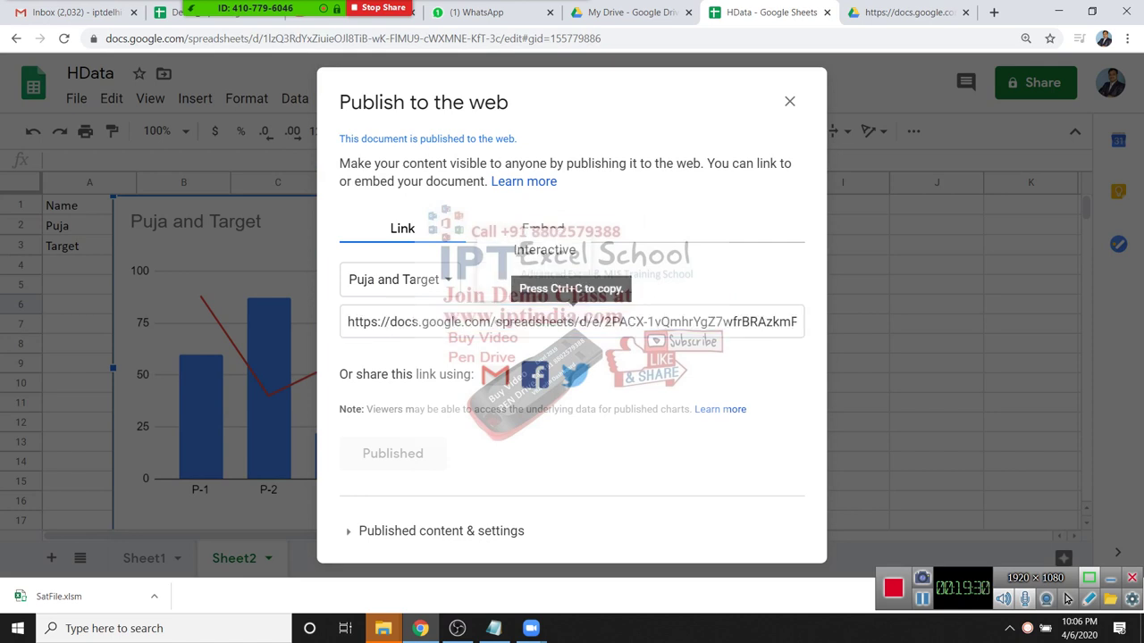
pyautogui.press('space')
pyautogui.press('Escape')
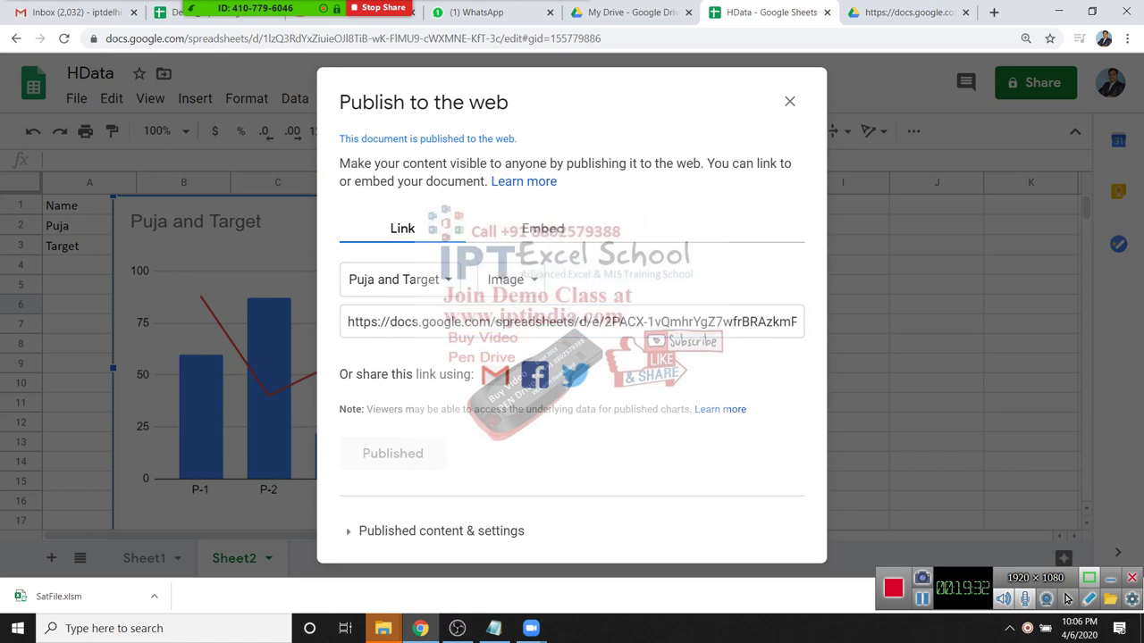
pyautogui.hotkey('shift', 'Tab')
pyautogui.press('Tab')
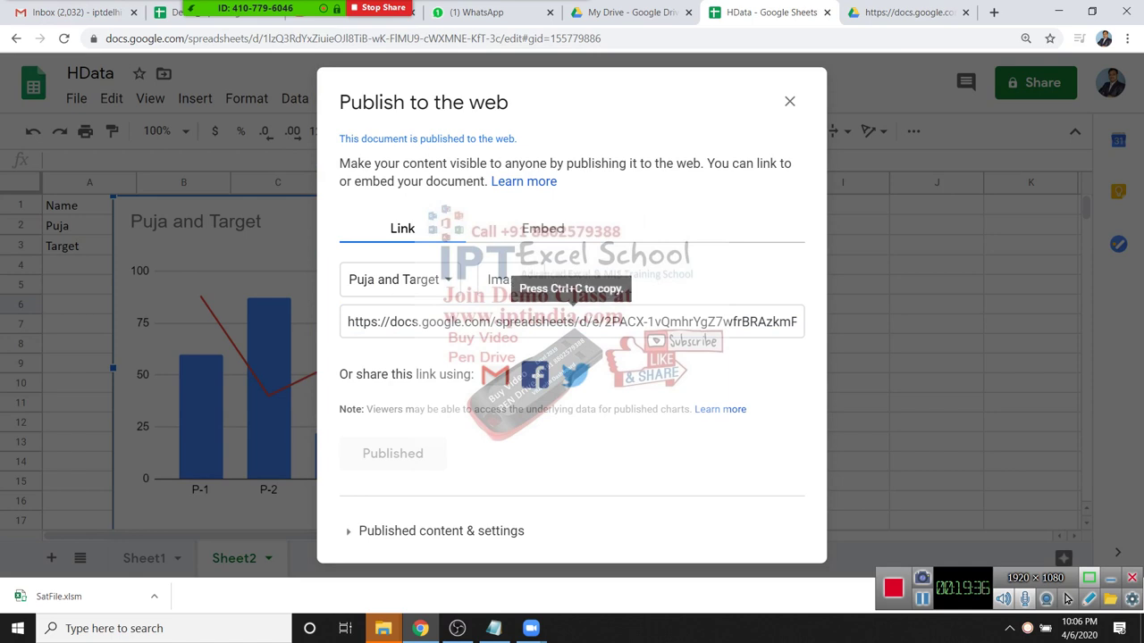
pyautogui.press('Tab')
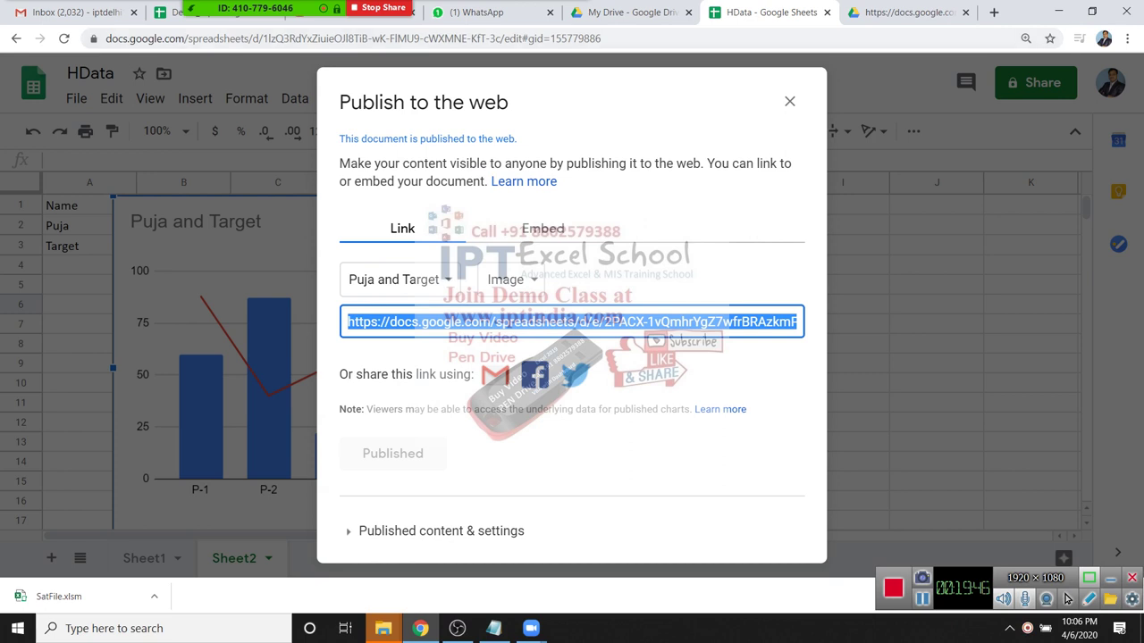
pyautogui.hotkey('ctrl', 'Tab')
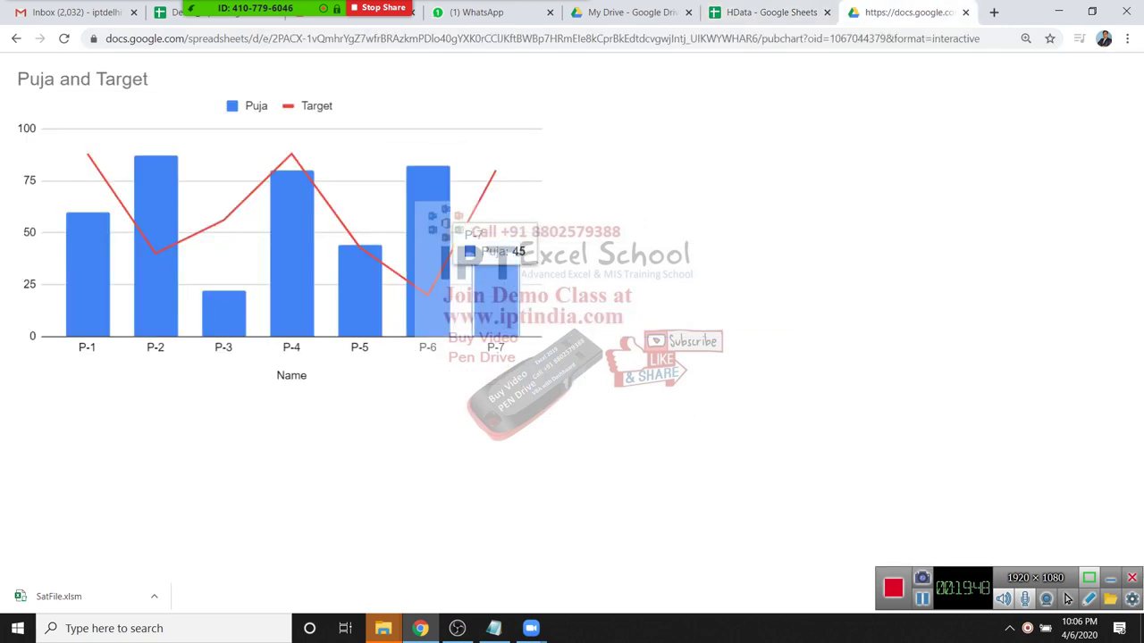